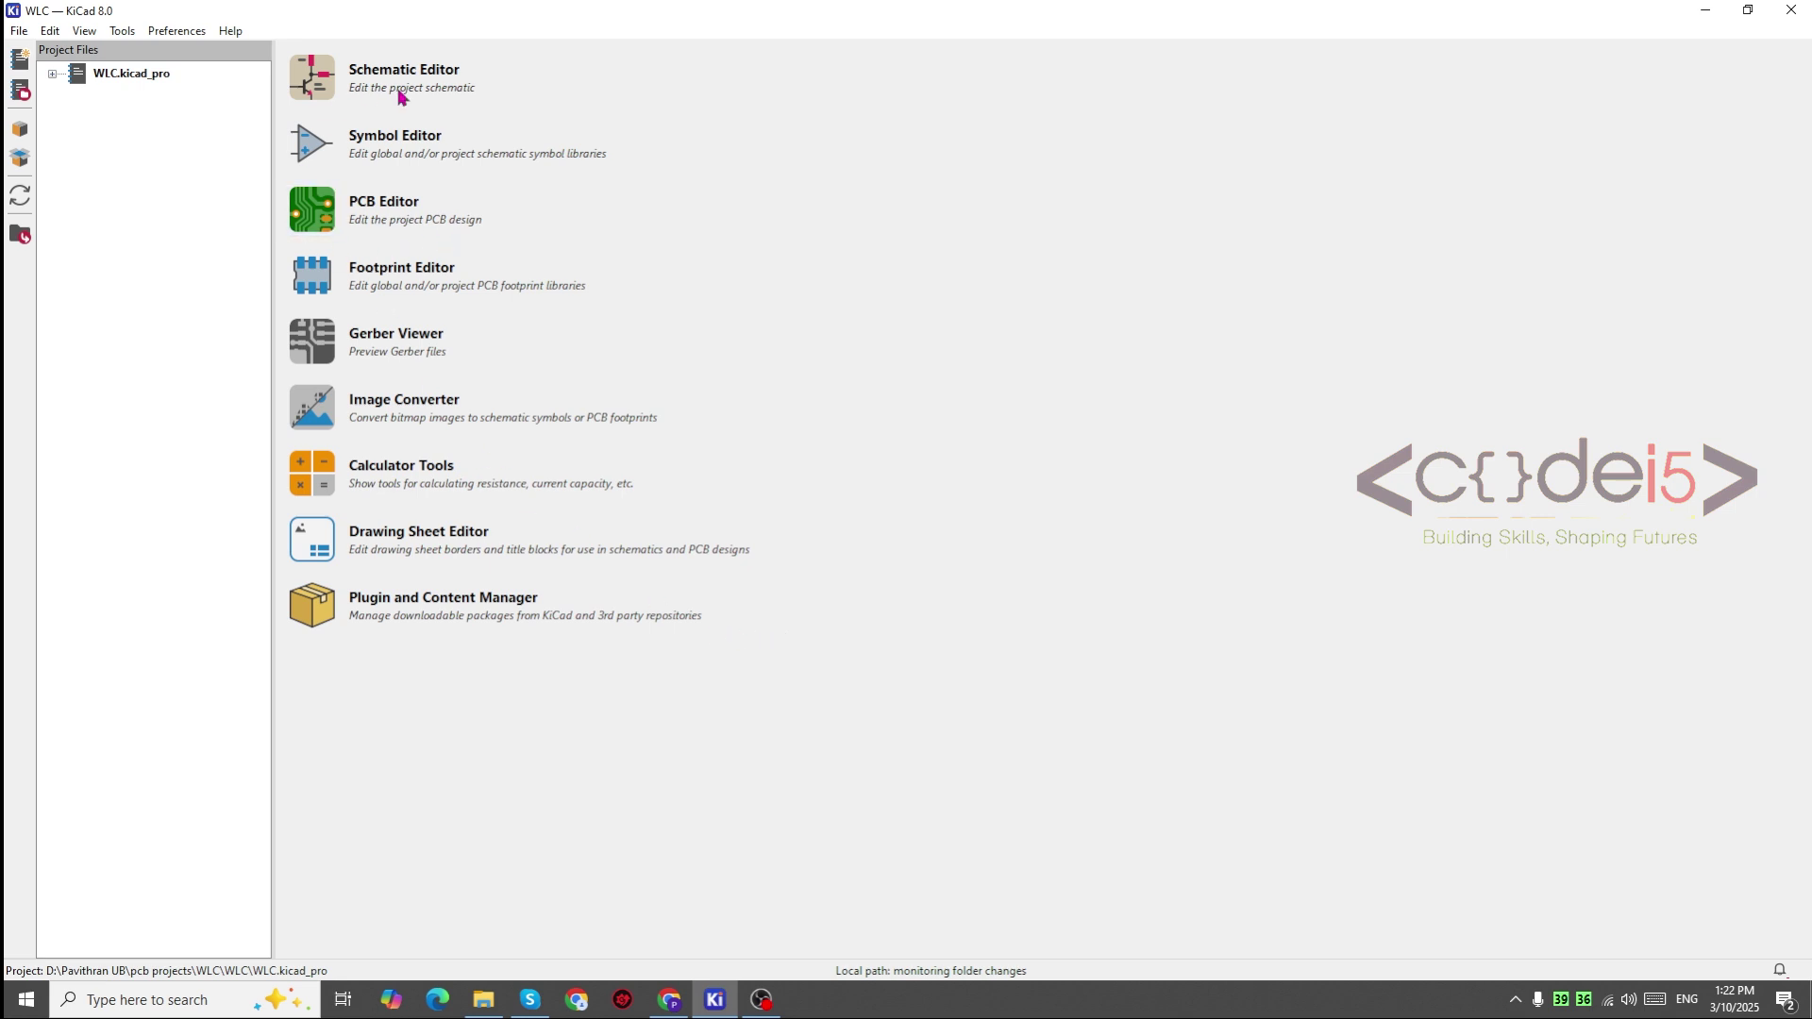
Step: Open the Footprint Editor and set the canvas grid to 5.0000 mm
left_click(320, 280)
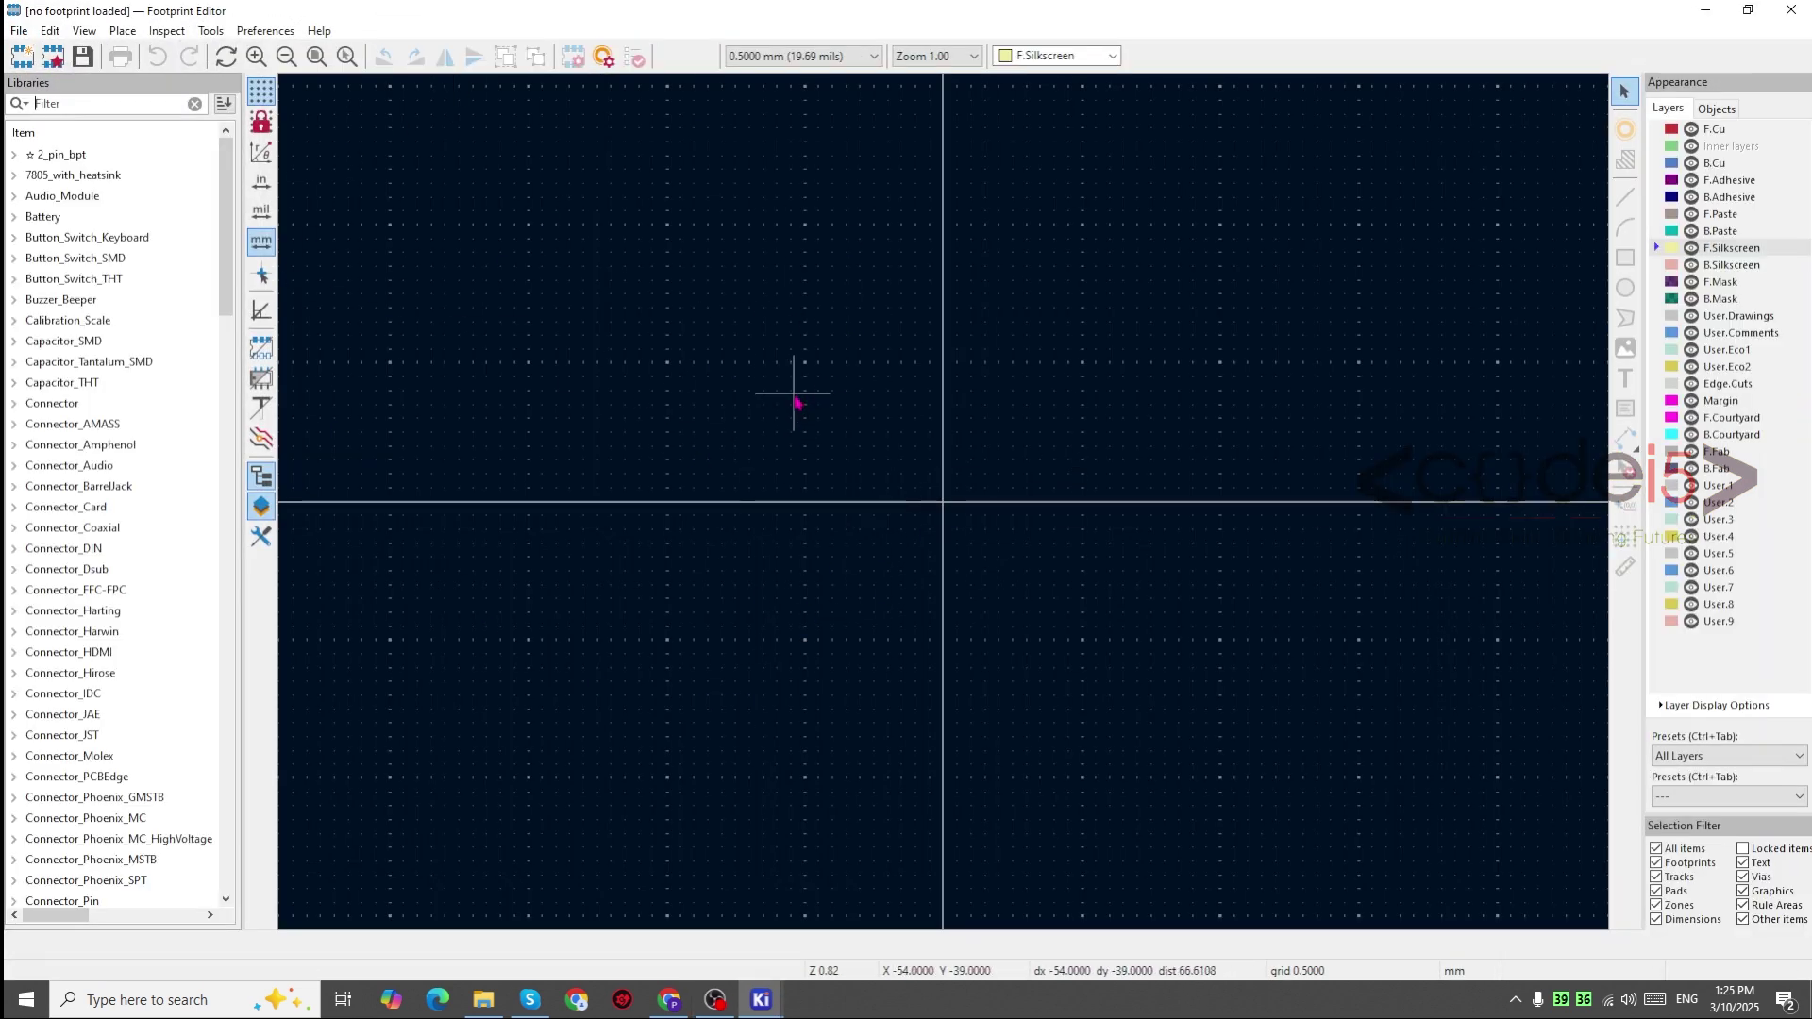
scroll(795, 402, "down", 3)
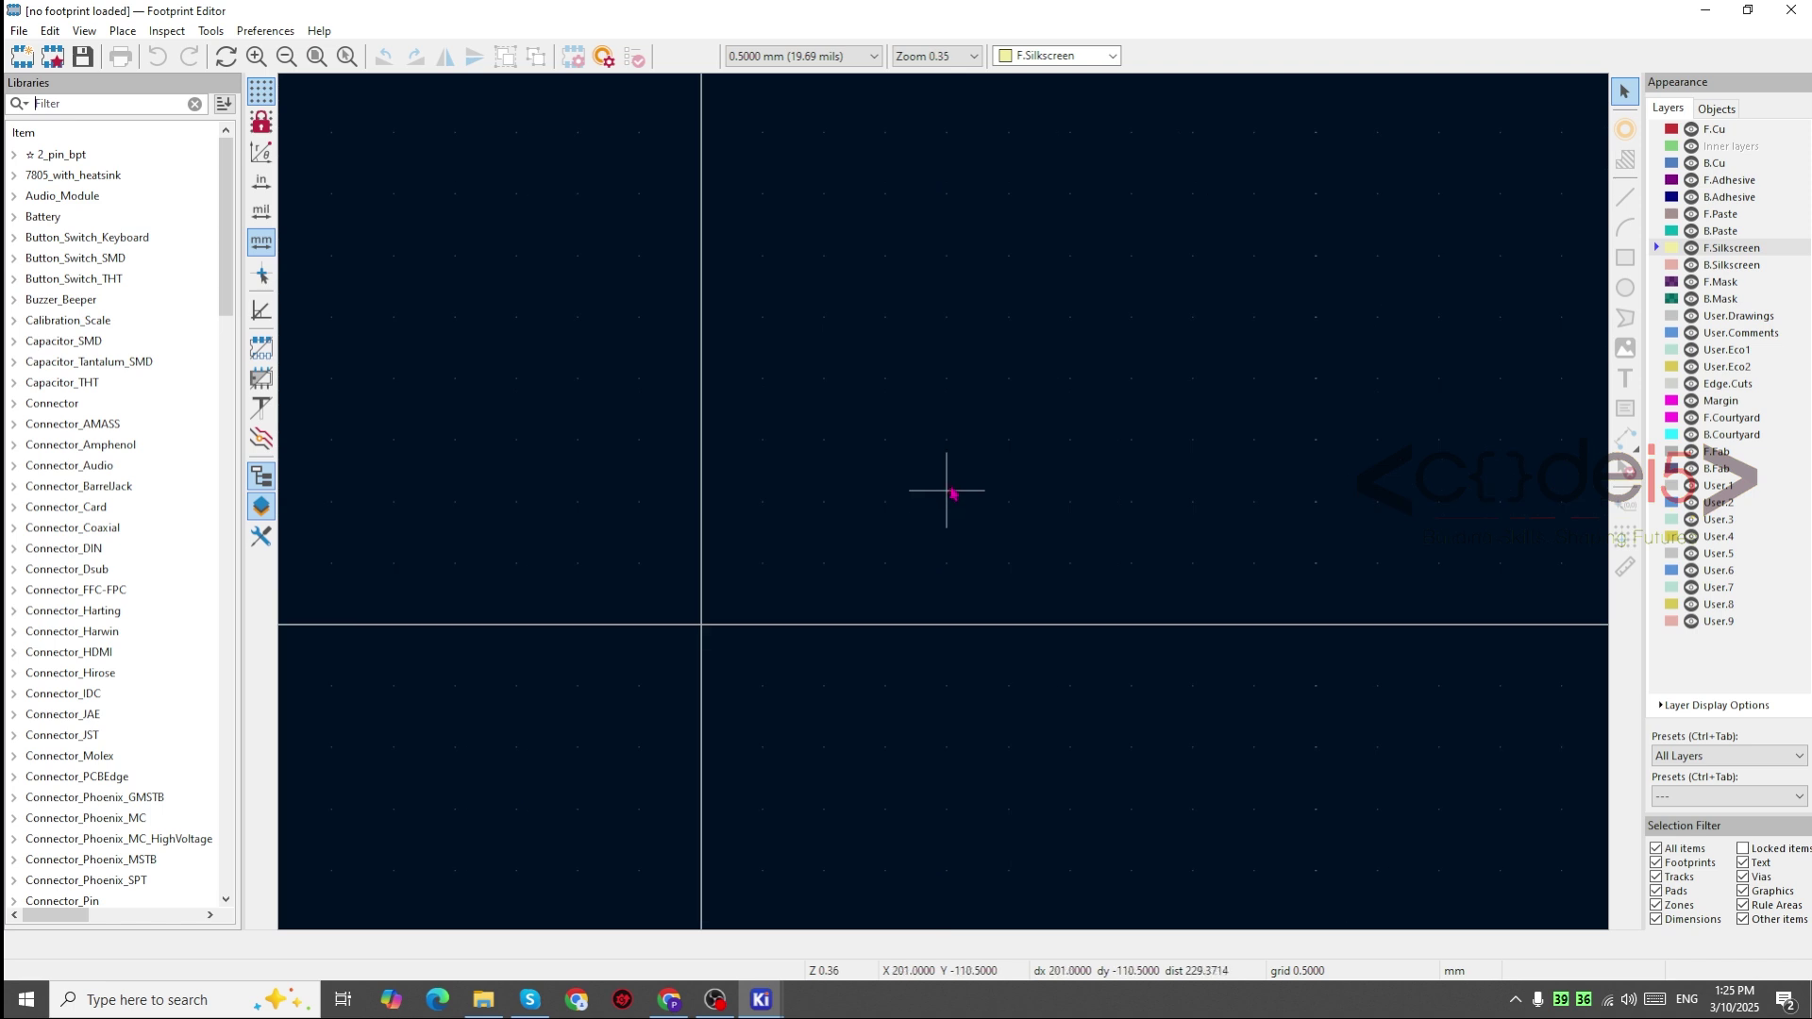
right_click(948, 484)
mouse_move(972, 600)
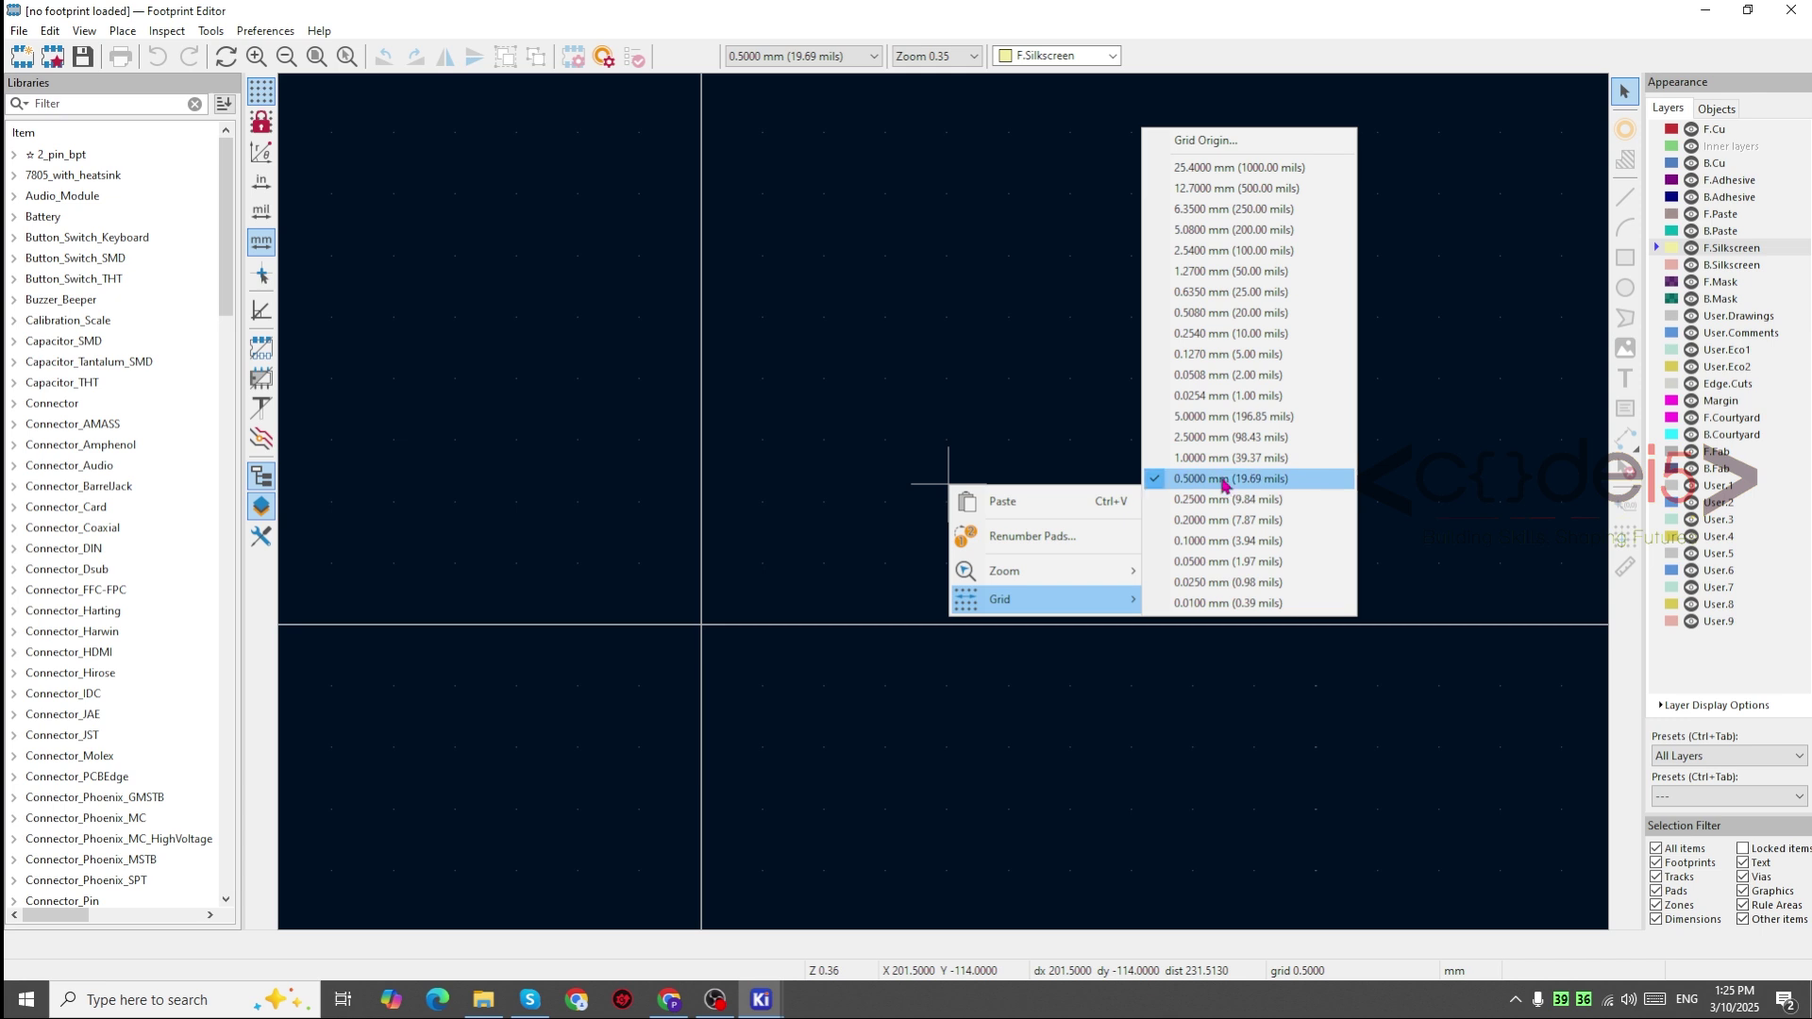
left_click(1223, 418)
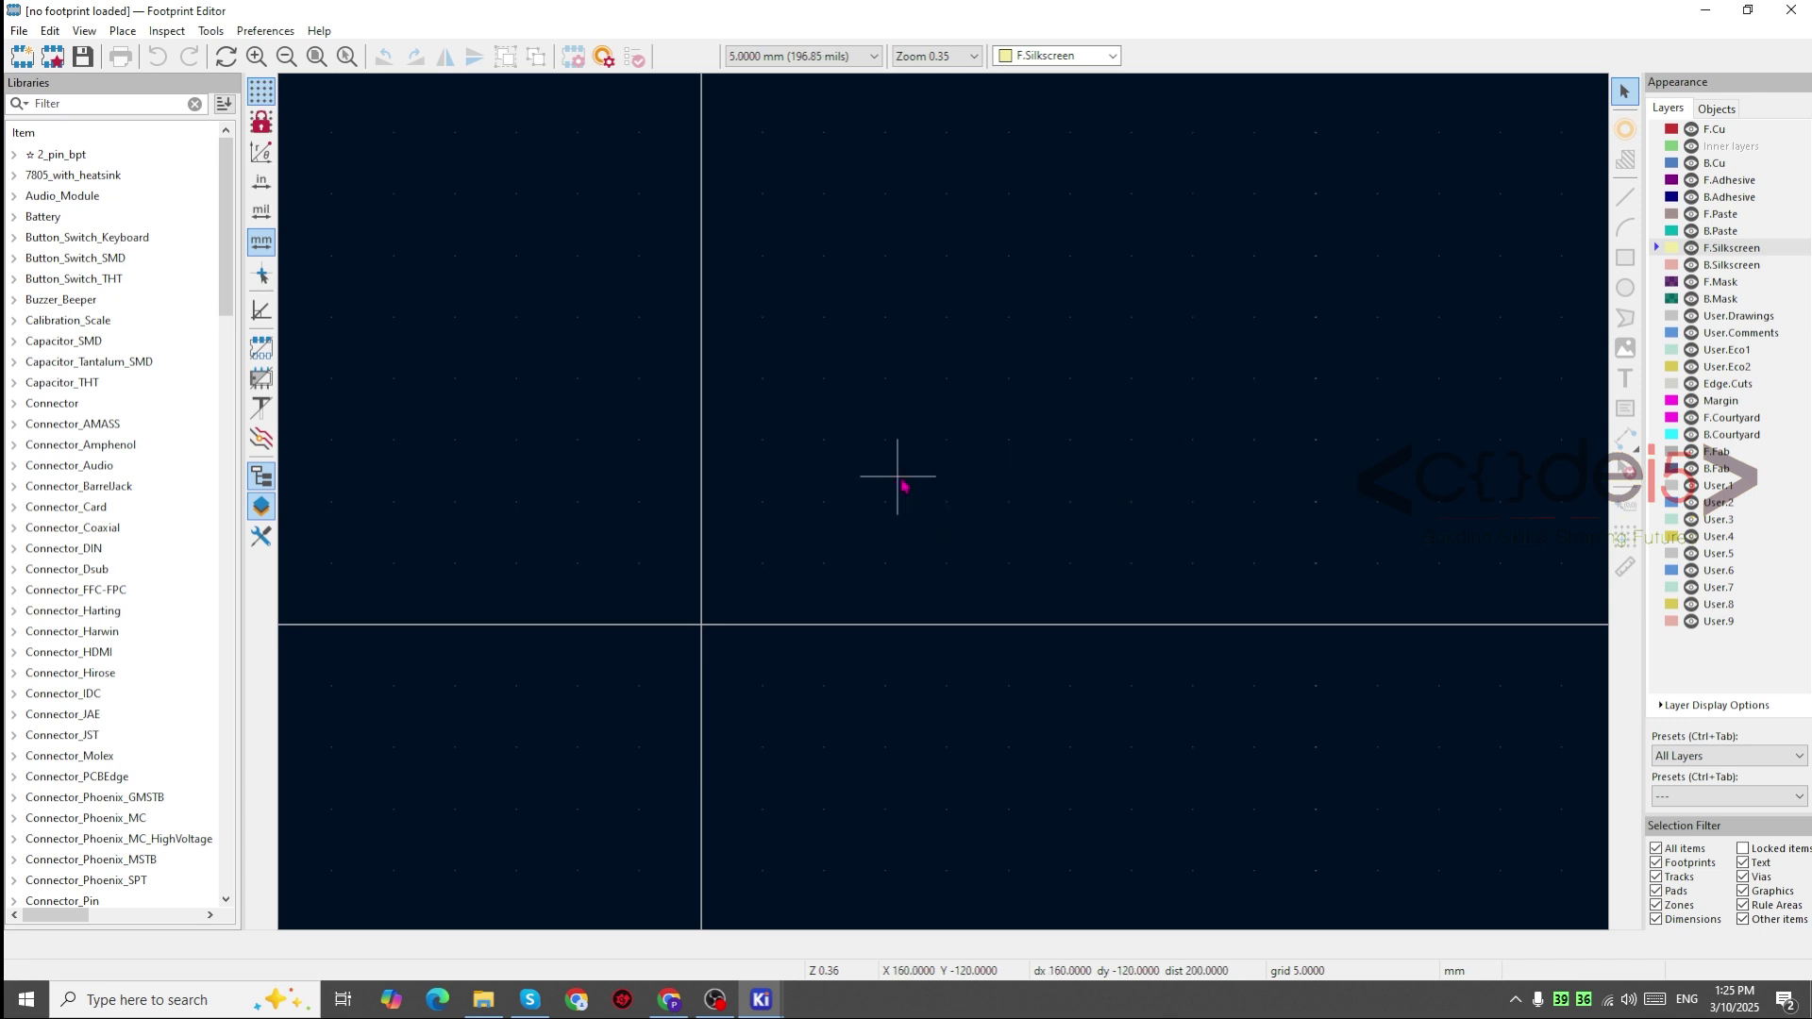
scroll(869, 536, "up", 5)
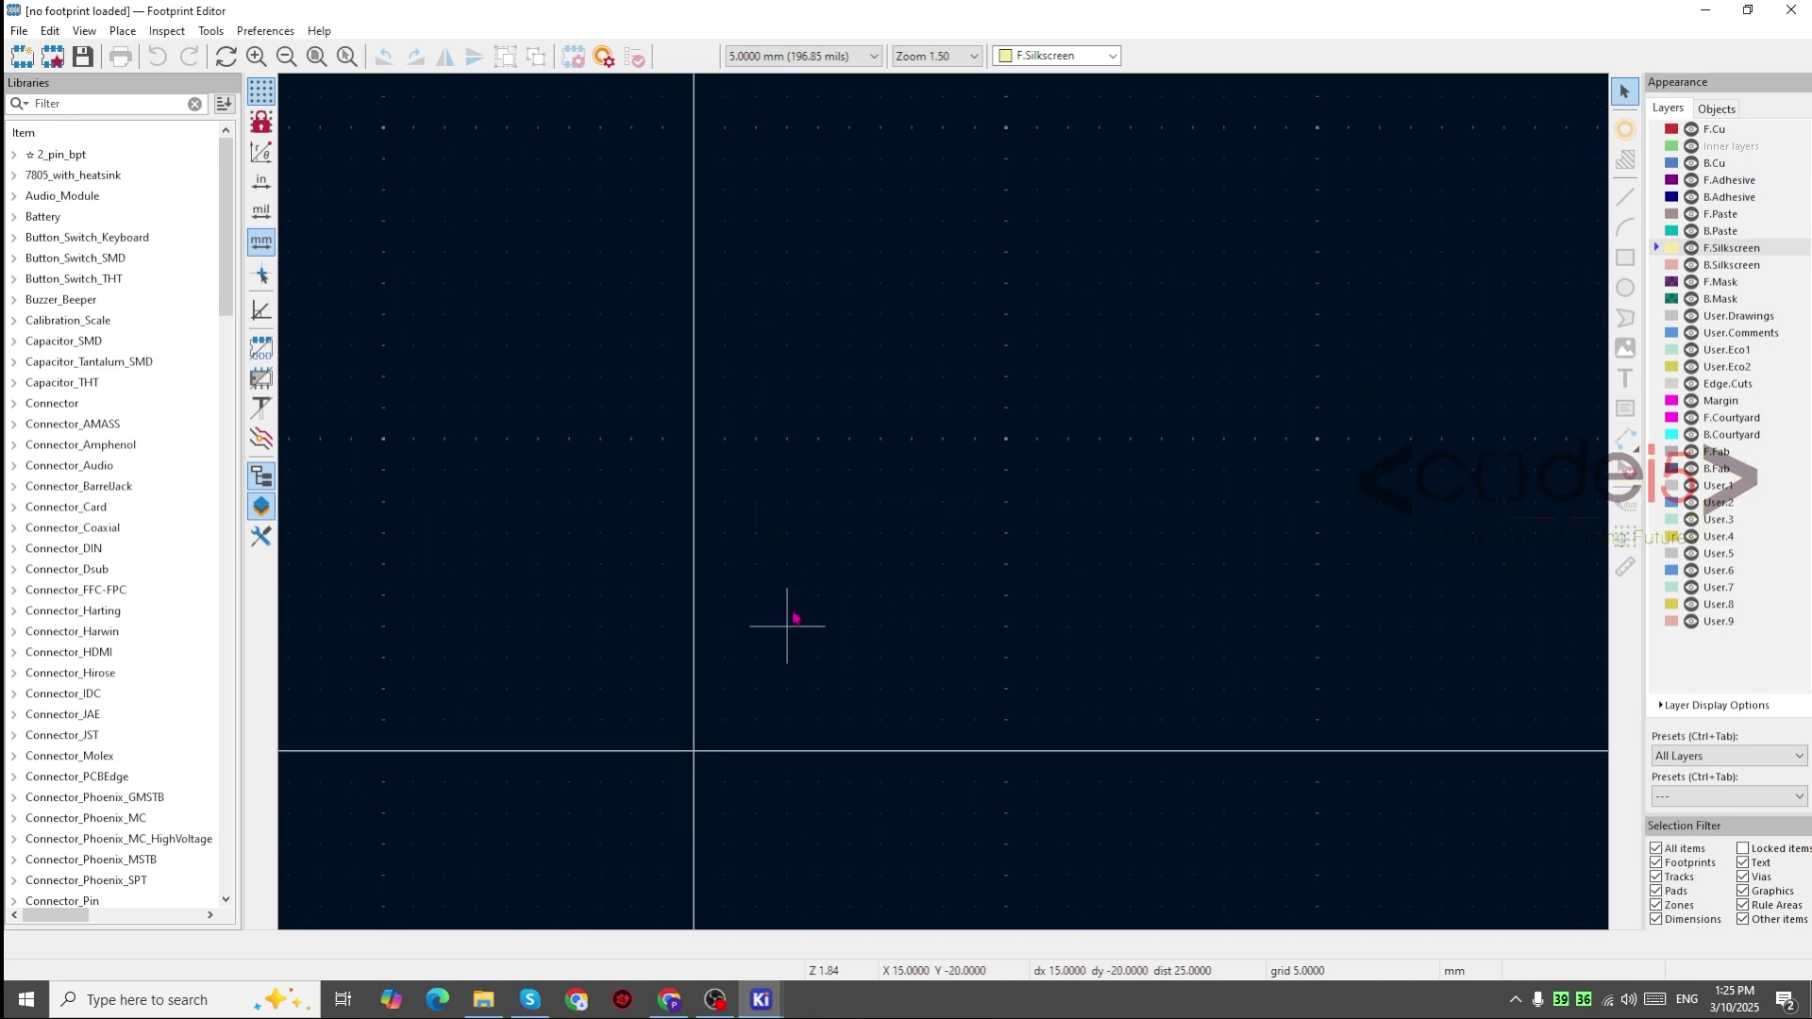
Step: Create a new footprint library named flyback_transformer in the KiCad 8.0 footprints folder and add it to the Global library table
left_click(10, 31)
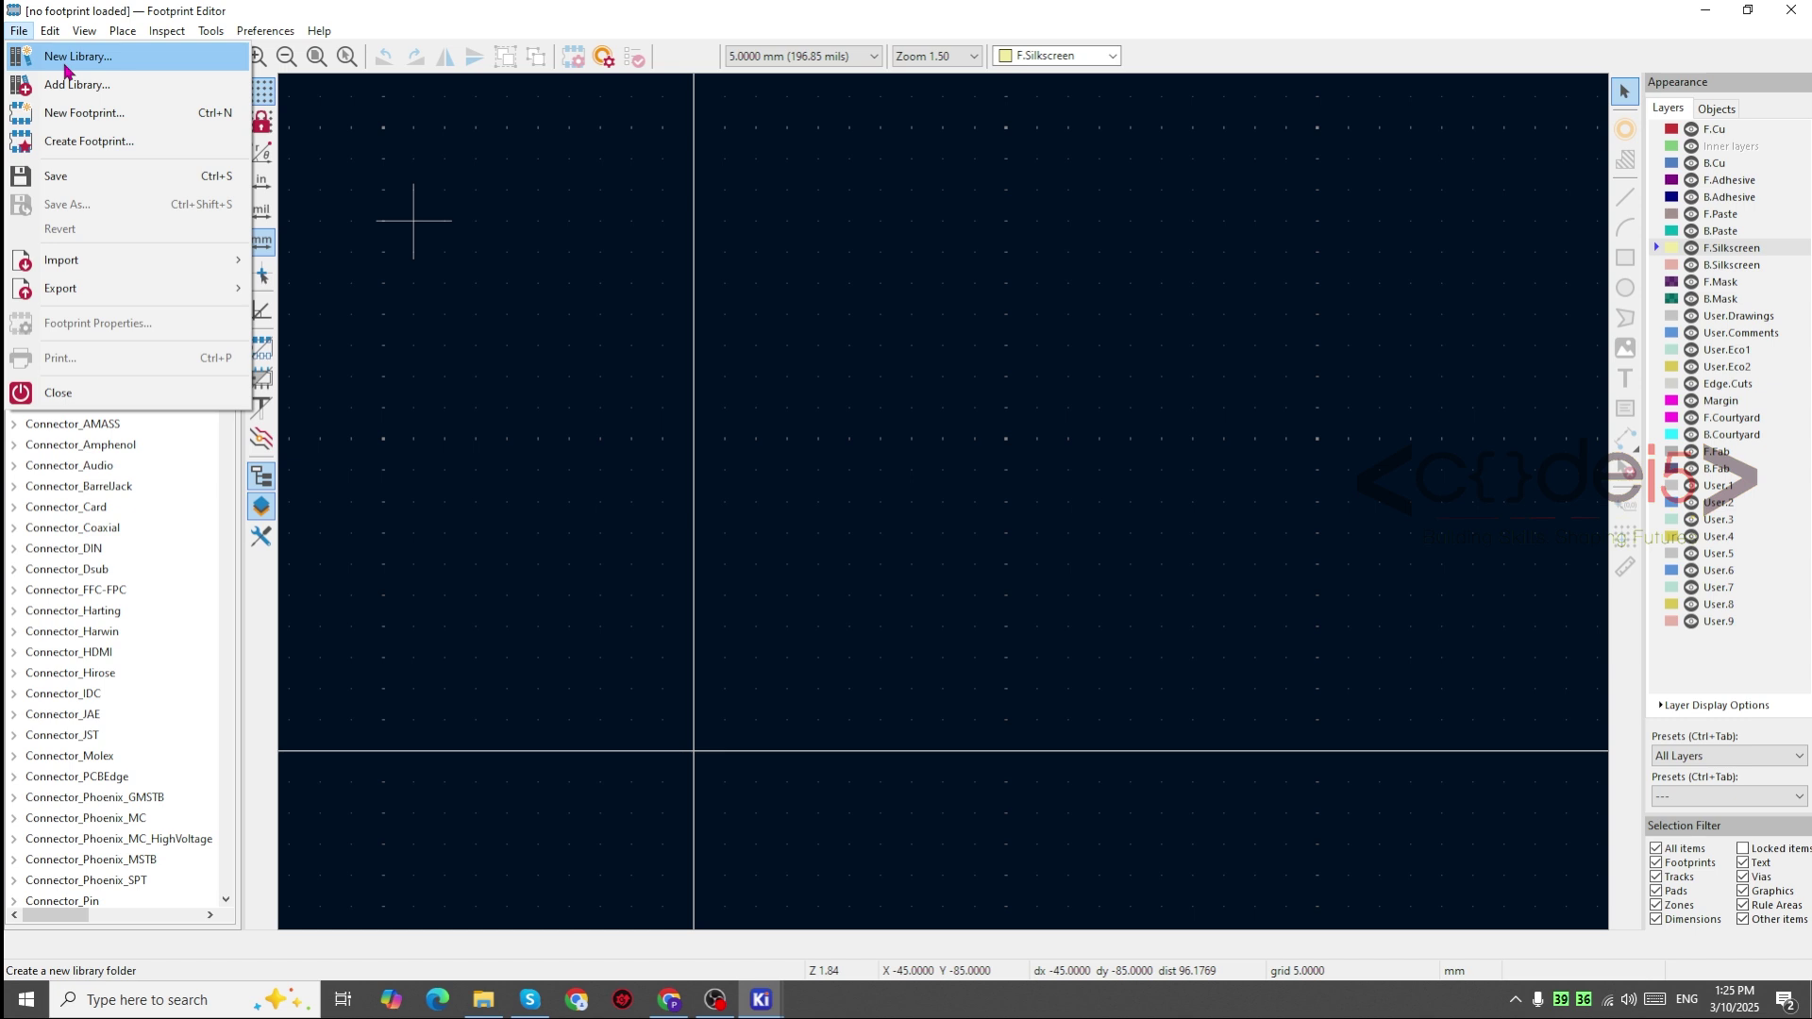
left_click(76, 56)
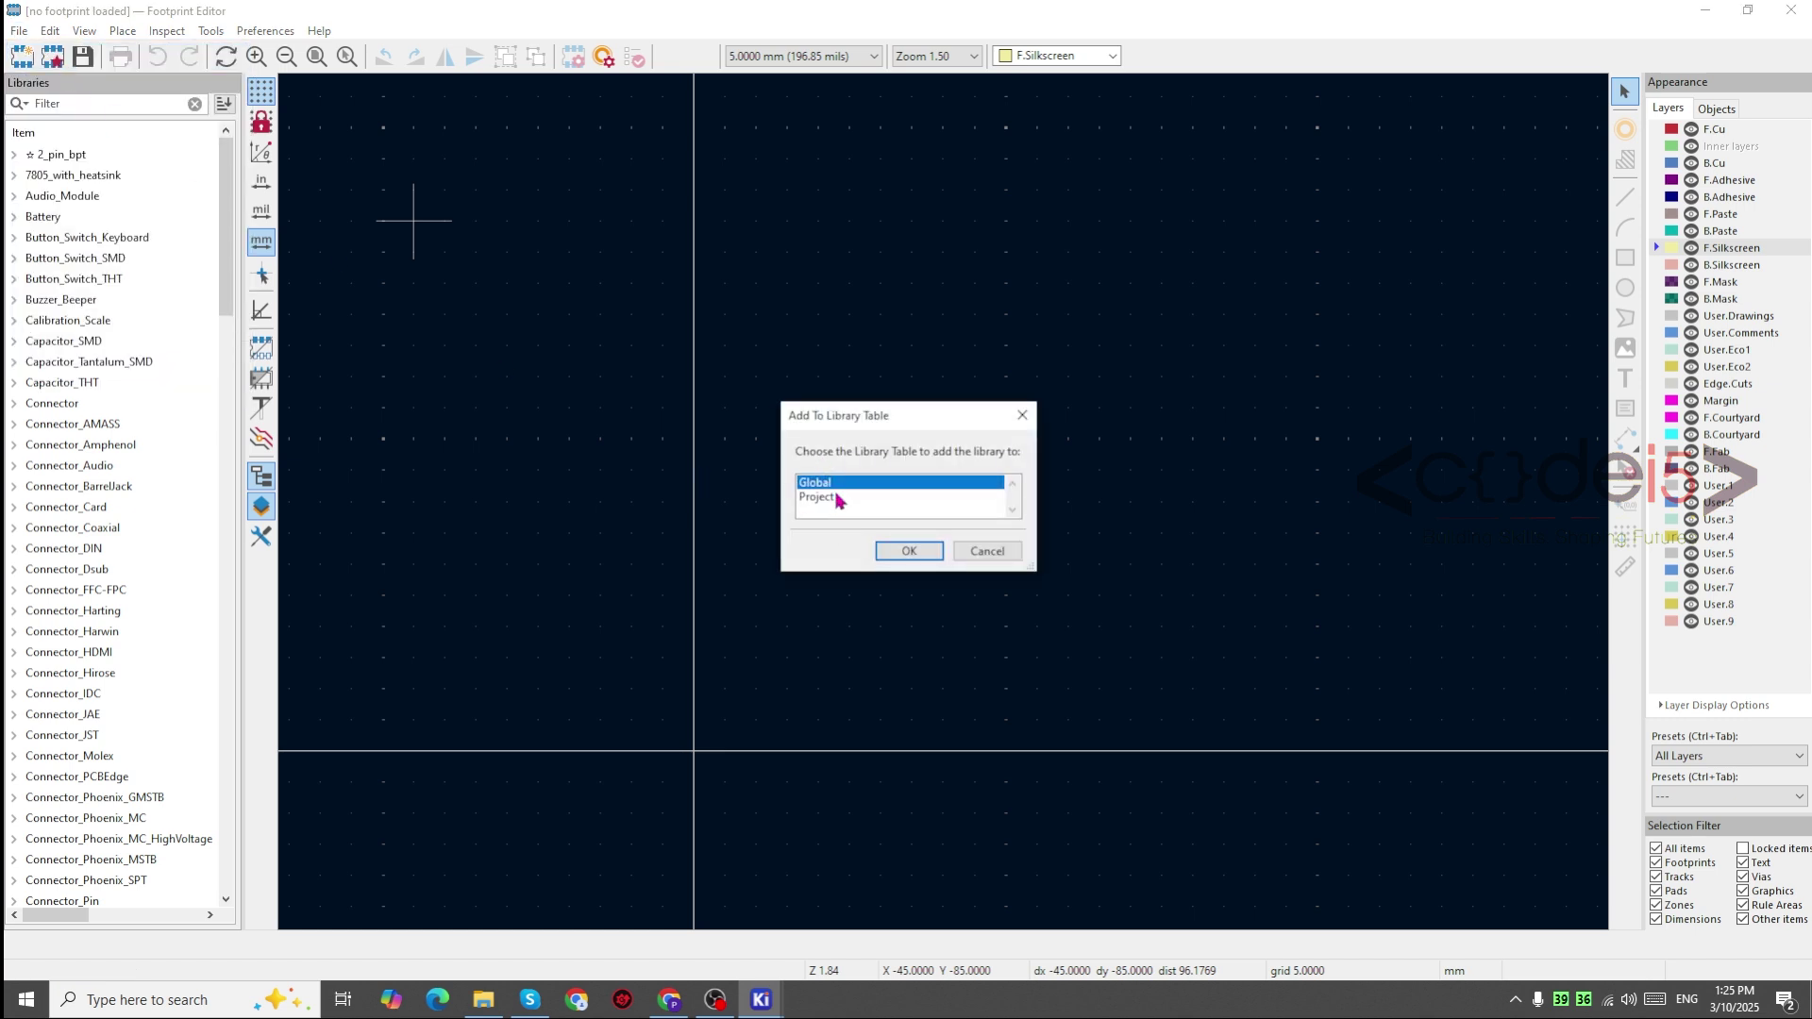
left_click(818, 497)
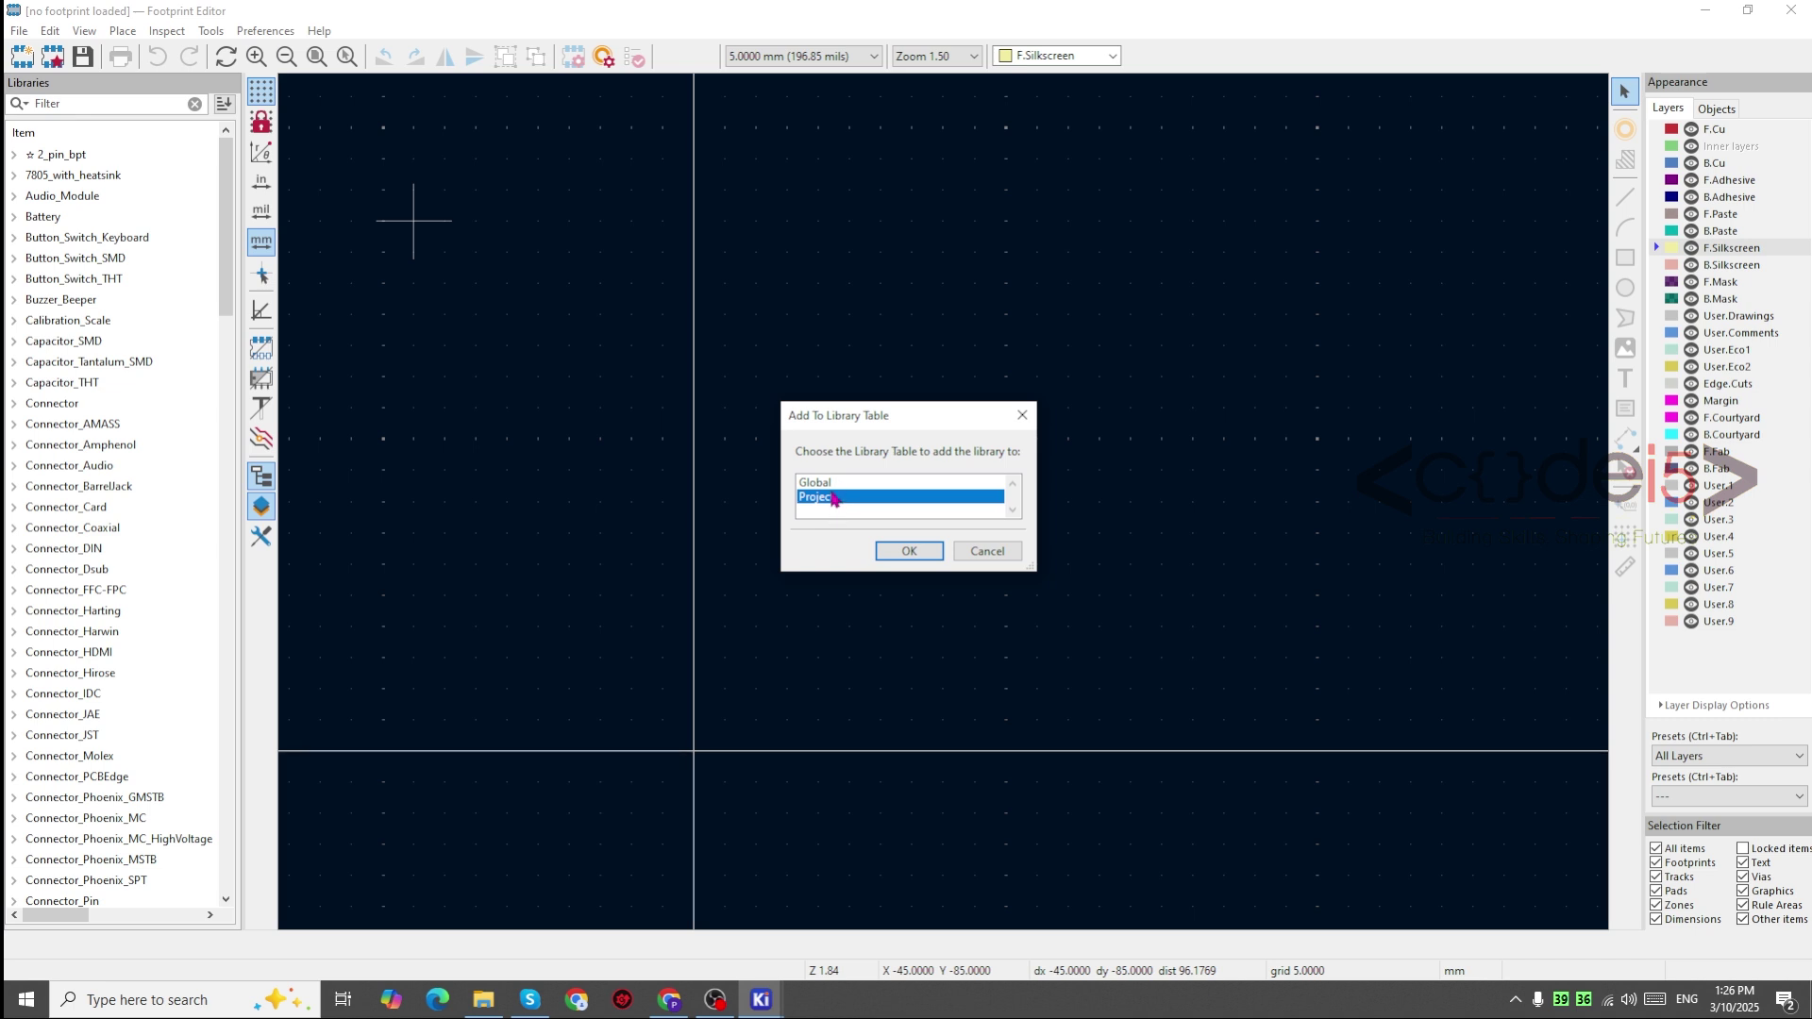
left_click(834, 484)
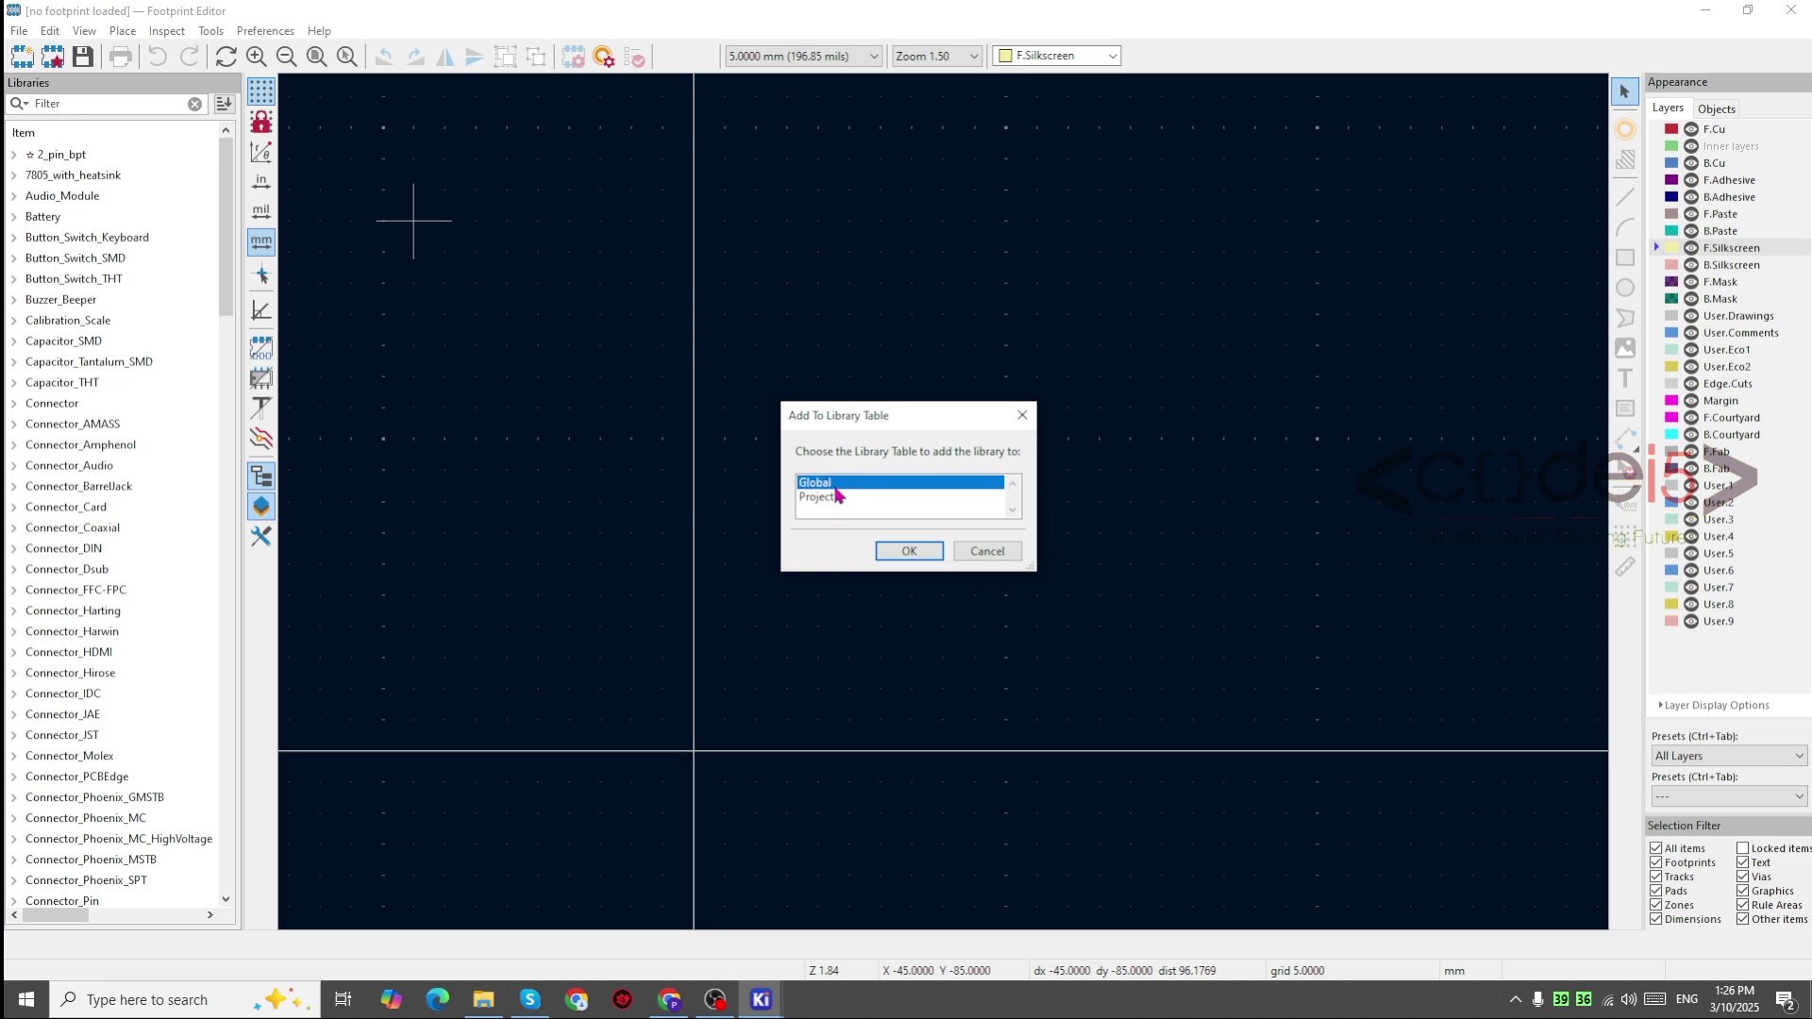
left_click(906, 553)
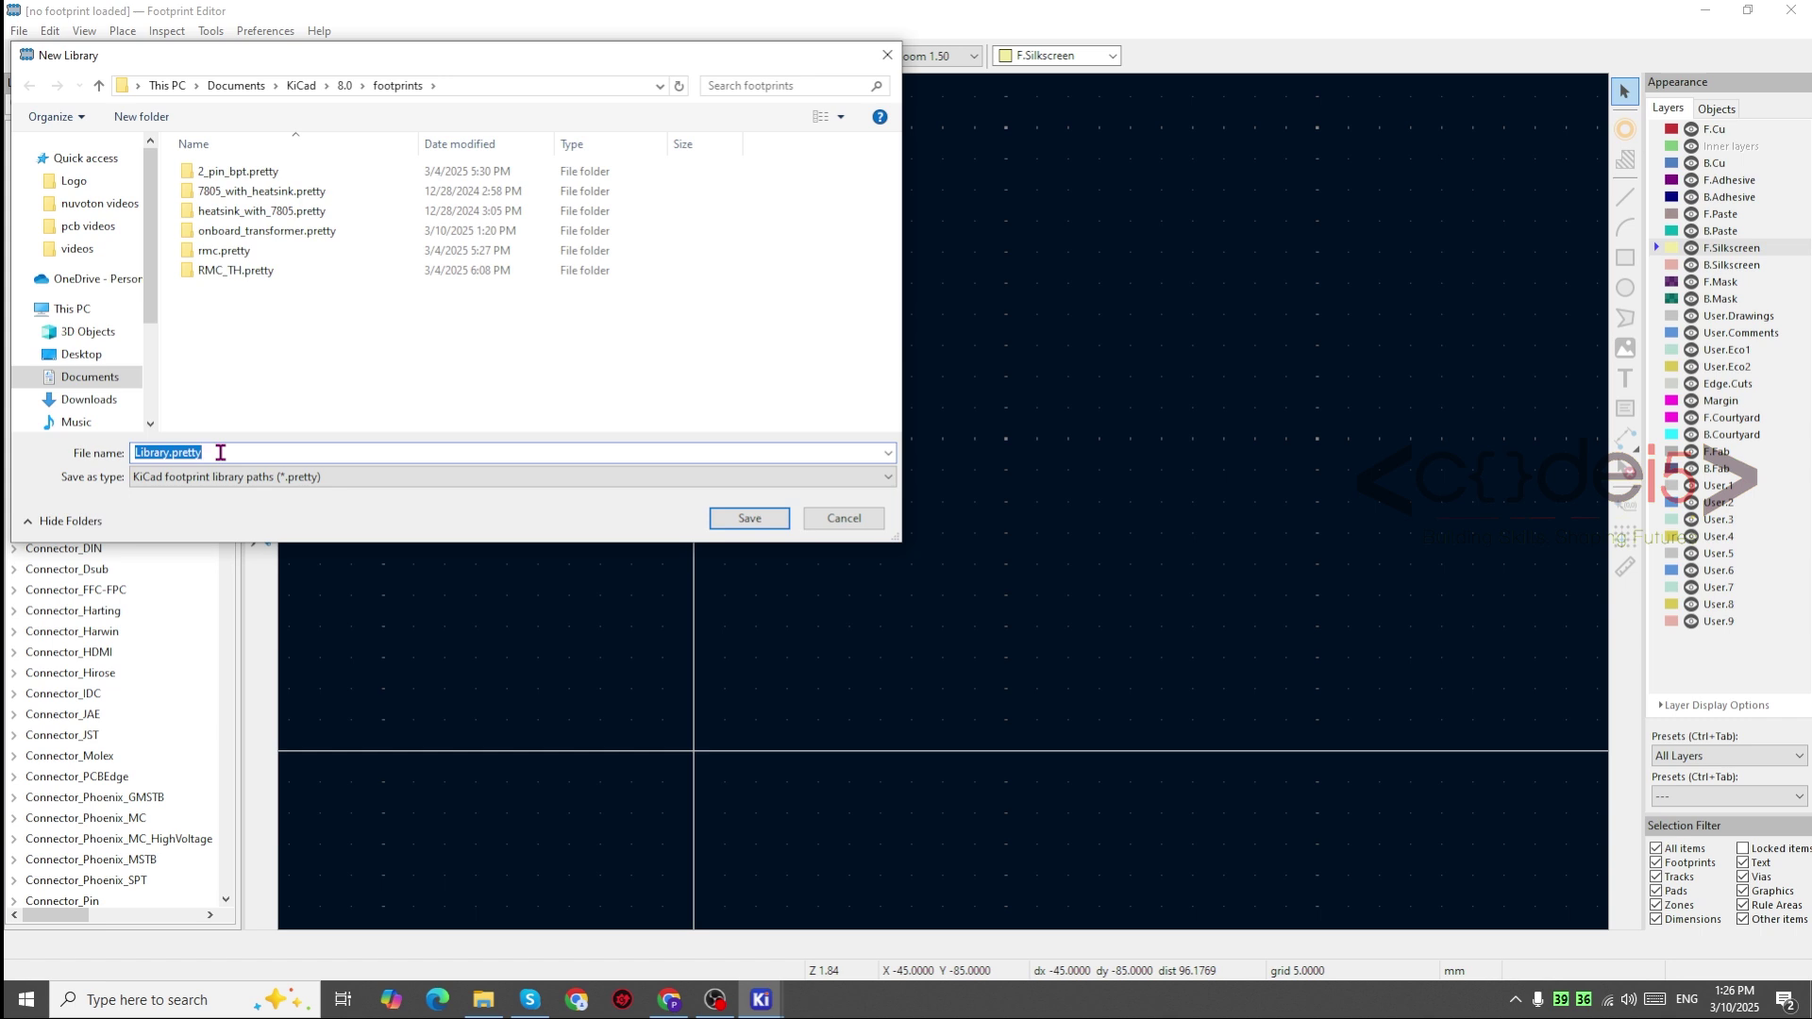
key("BackSpace")
type("flyback_transformer")
left_click(749, 518)
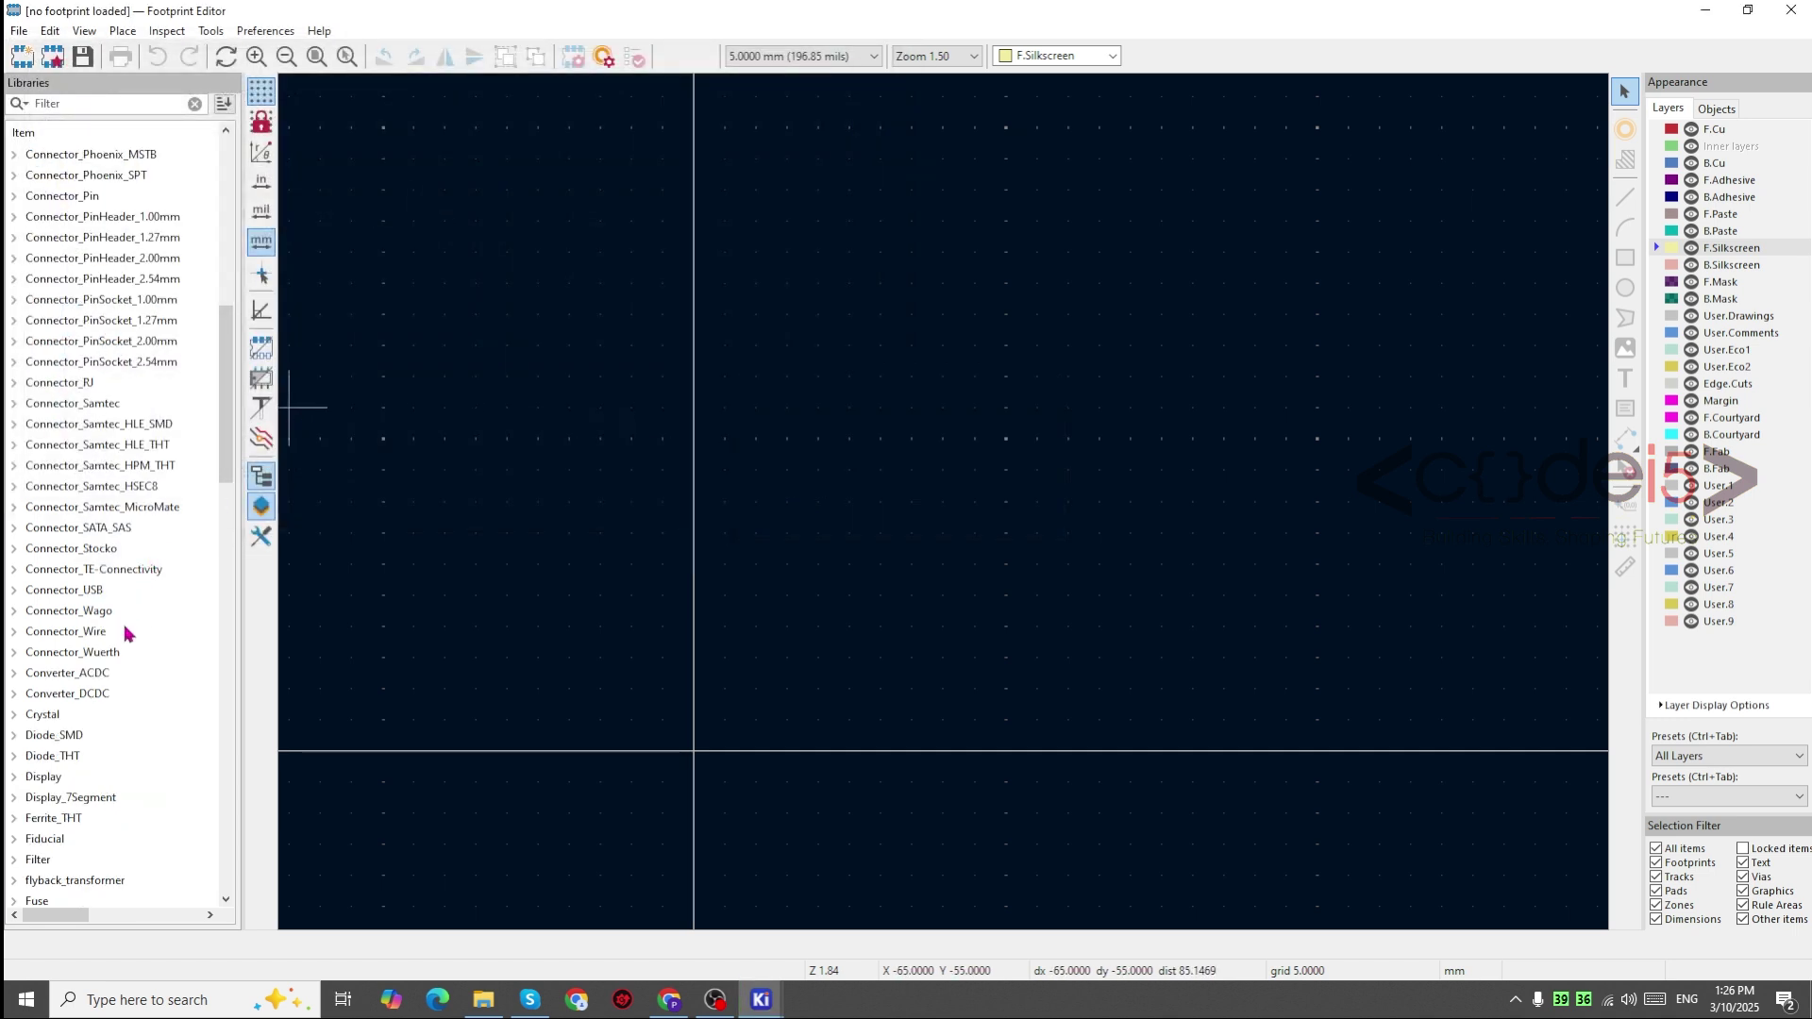
Step: Create a new through-hole footprint named Transormer_5mm_10 in the flyback_transformer library
scroll(94, 883, "down", 4)
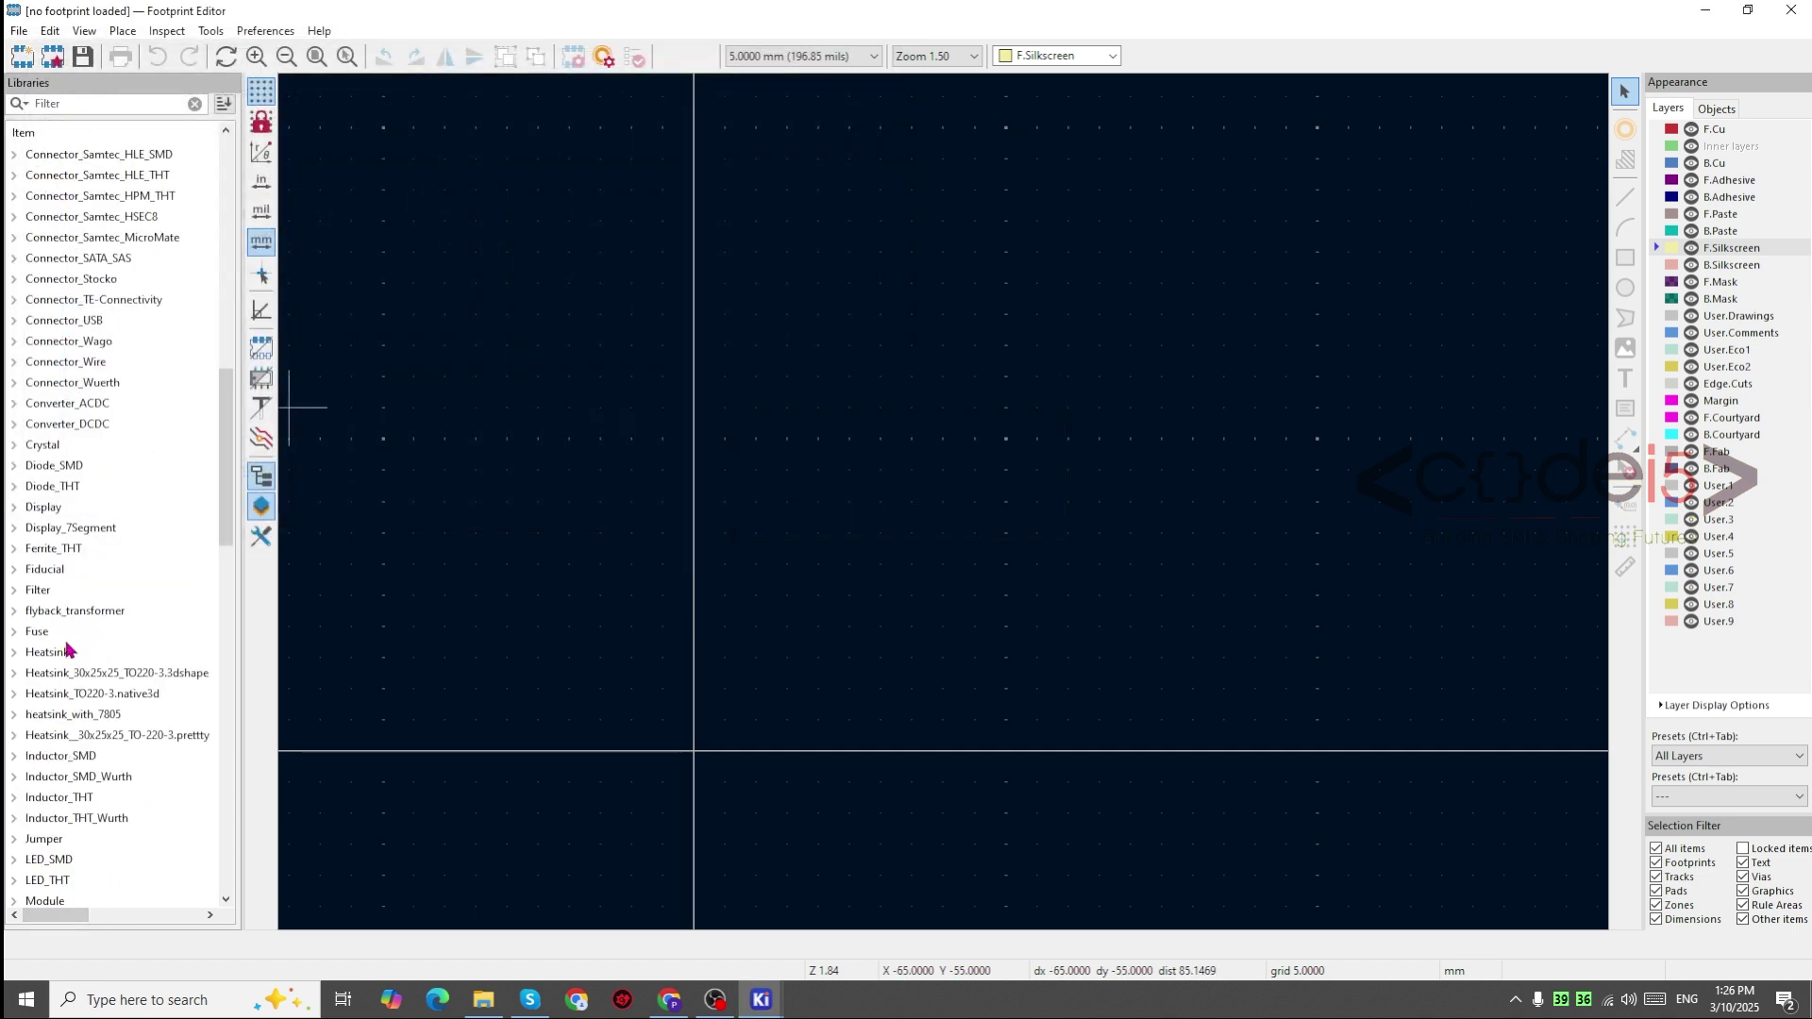
left_click(72, 611)
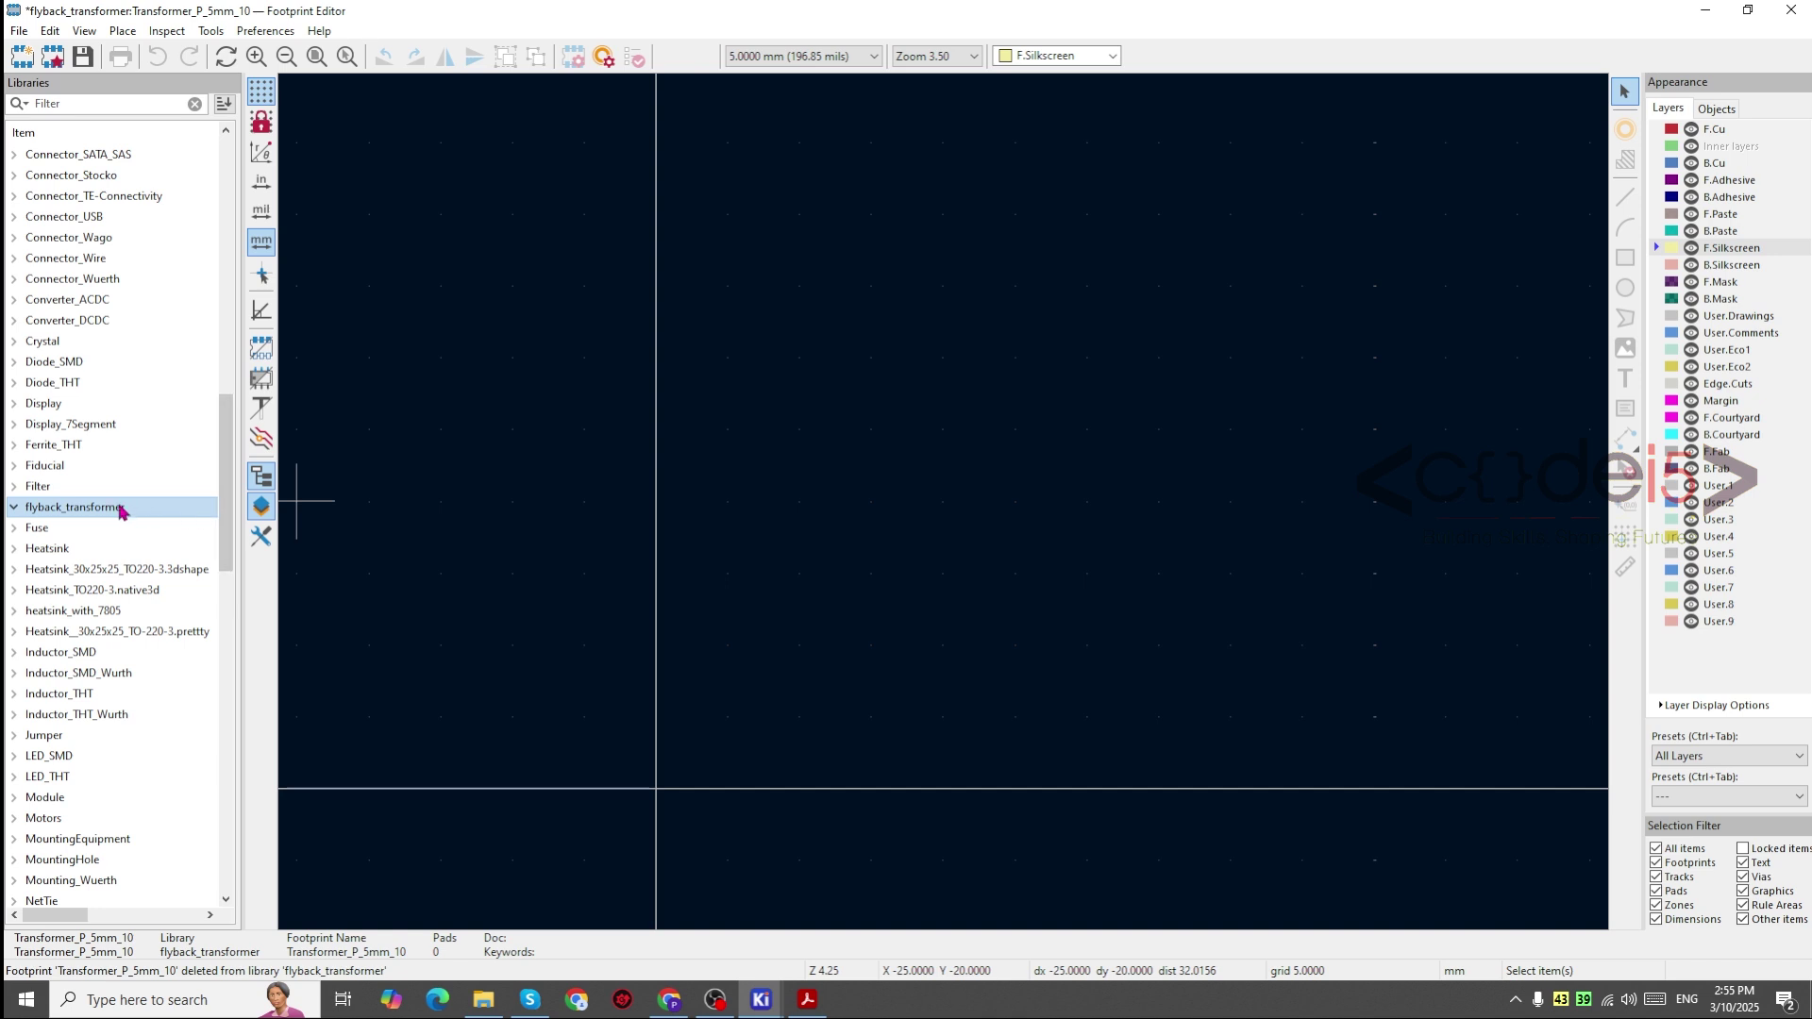
right_click(121, 512)
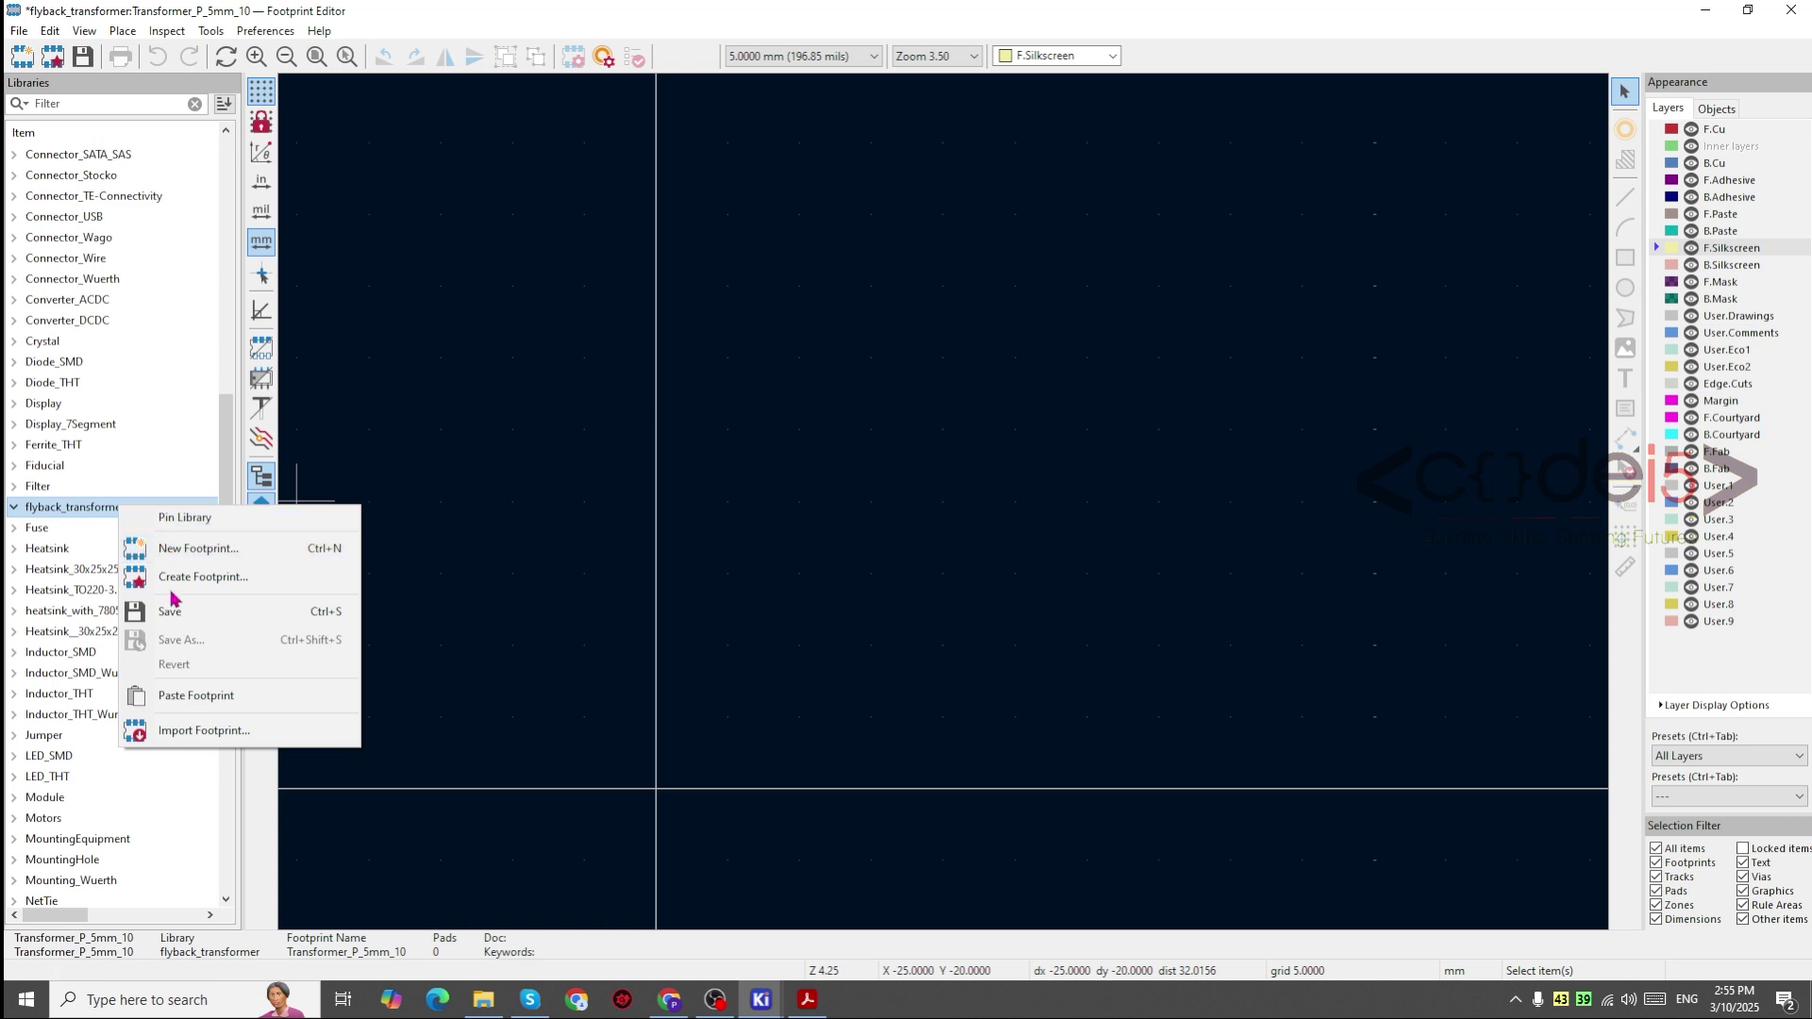
left_click(188, 559)
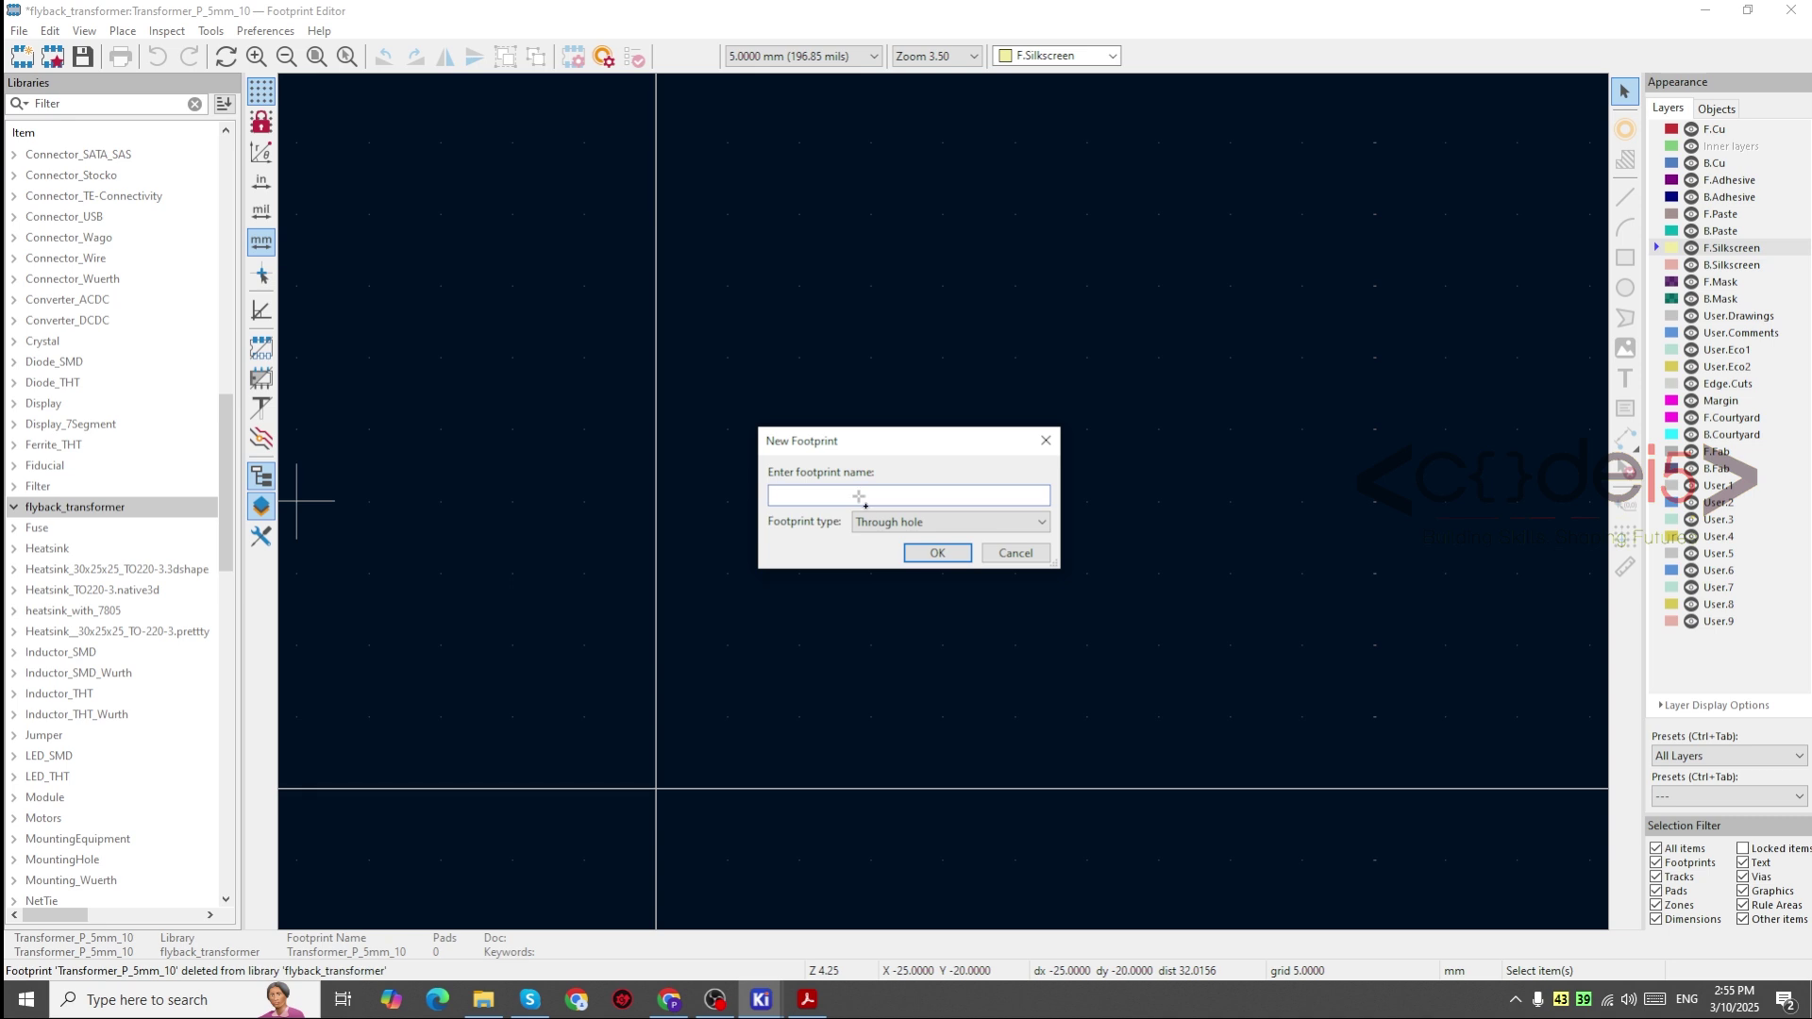
type("T")
type("ransormer_5mm_10")
left_click(946, 557)
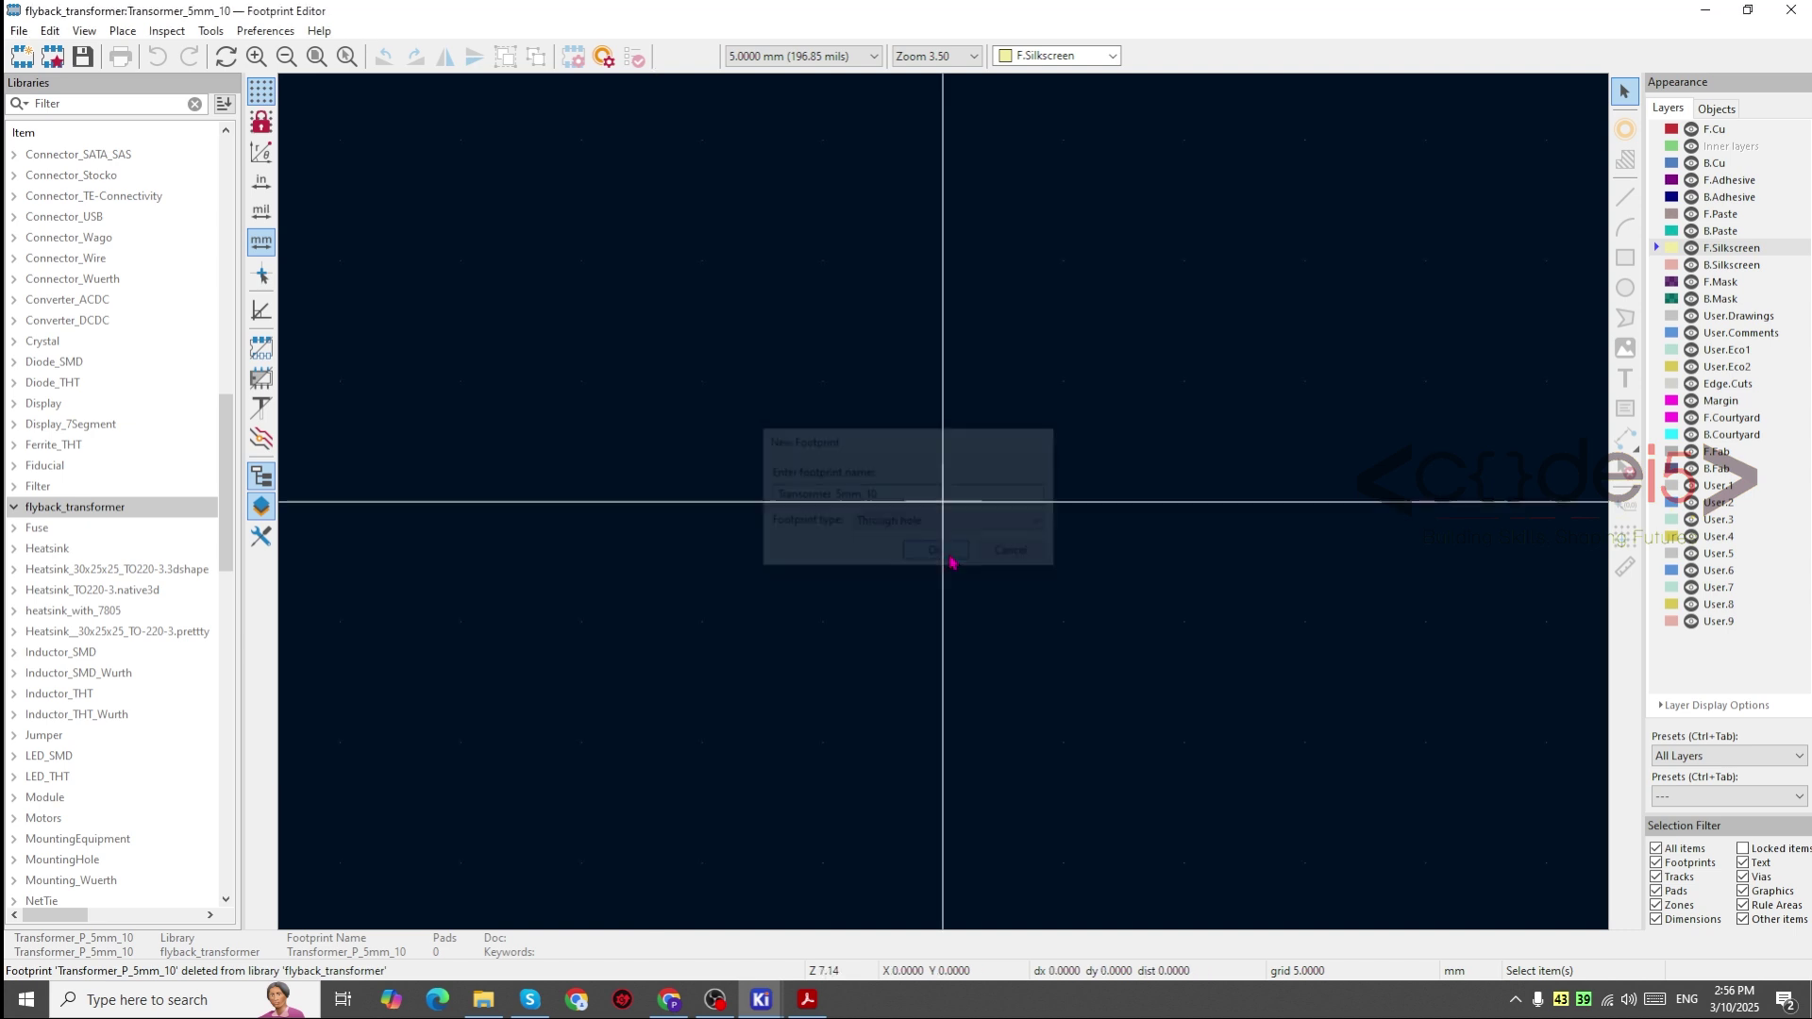
Step: Move all the default reference and value texts together well away from the origin, up and to its right
left_click_drag(754, 433, 1265, 627)
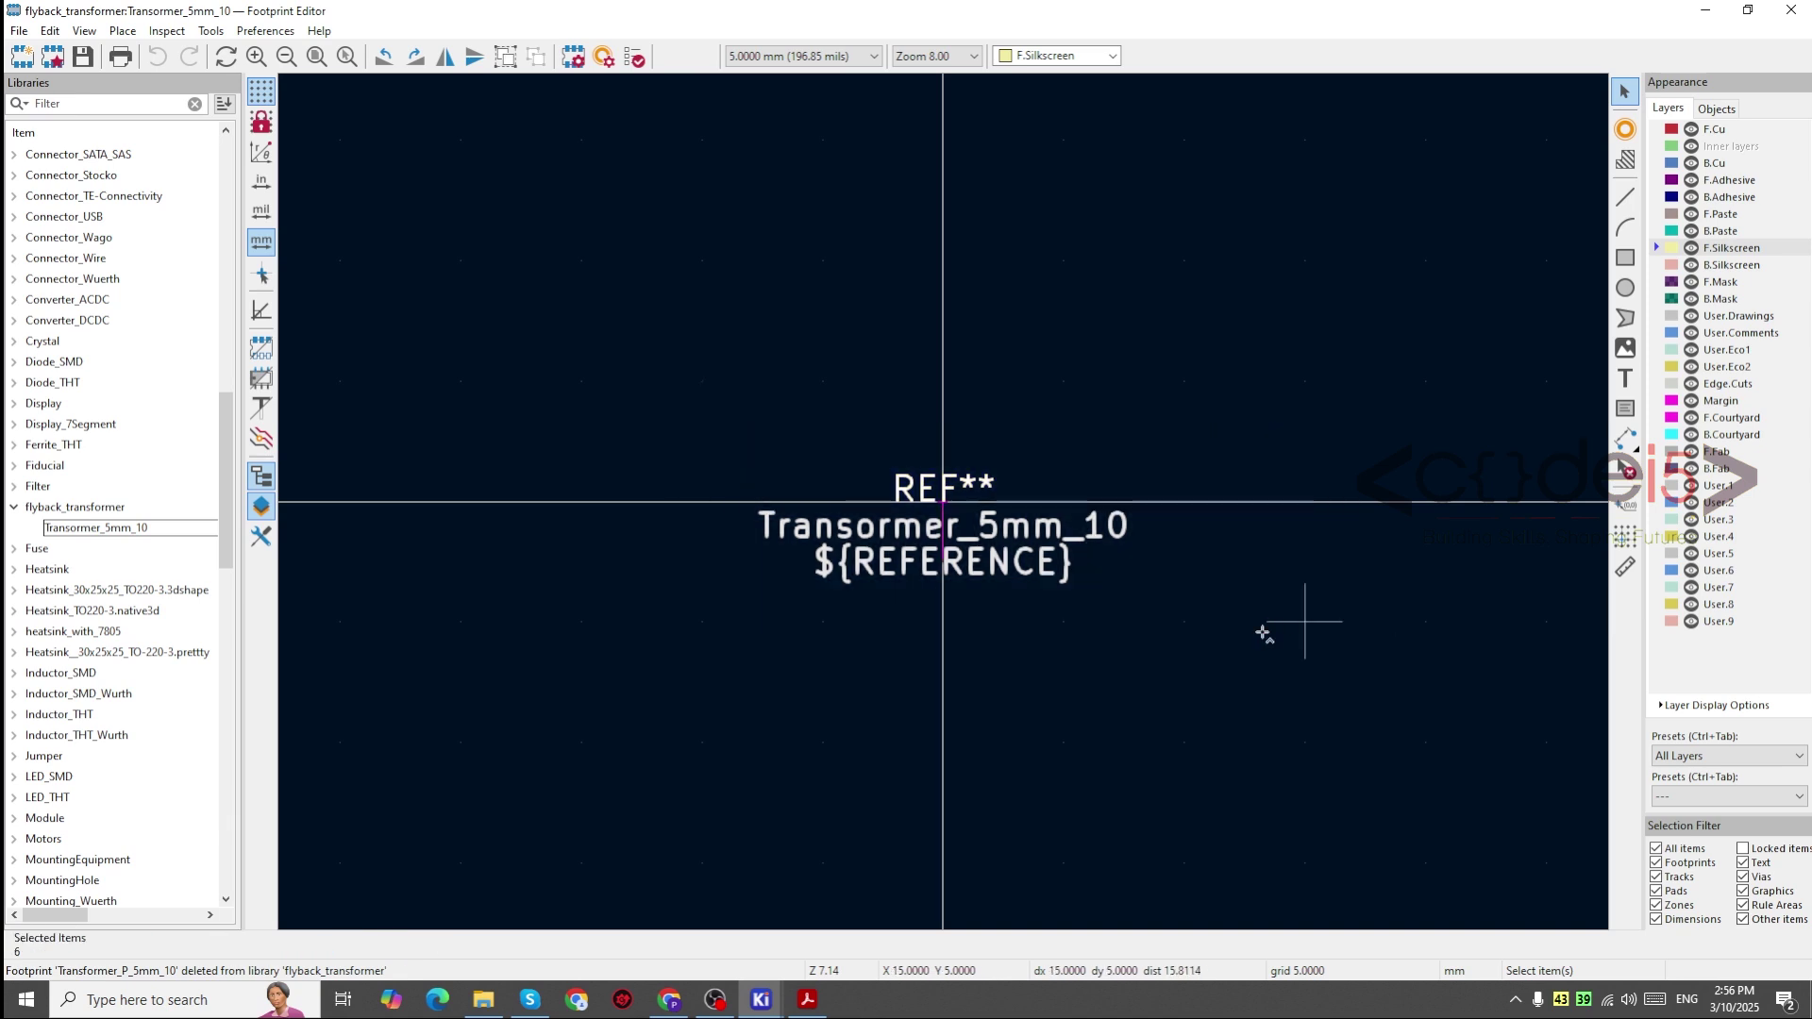
key("m")
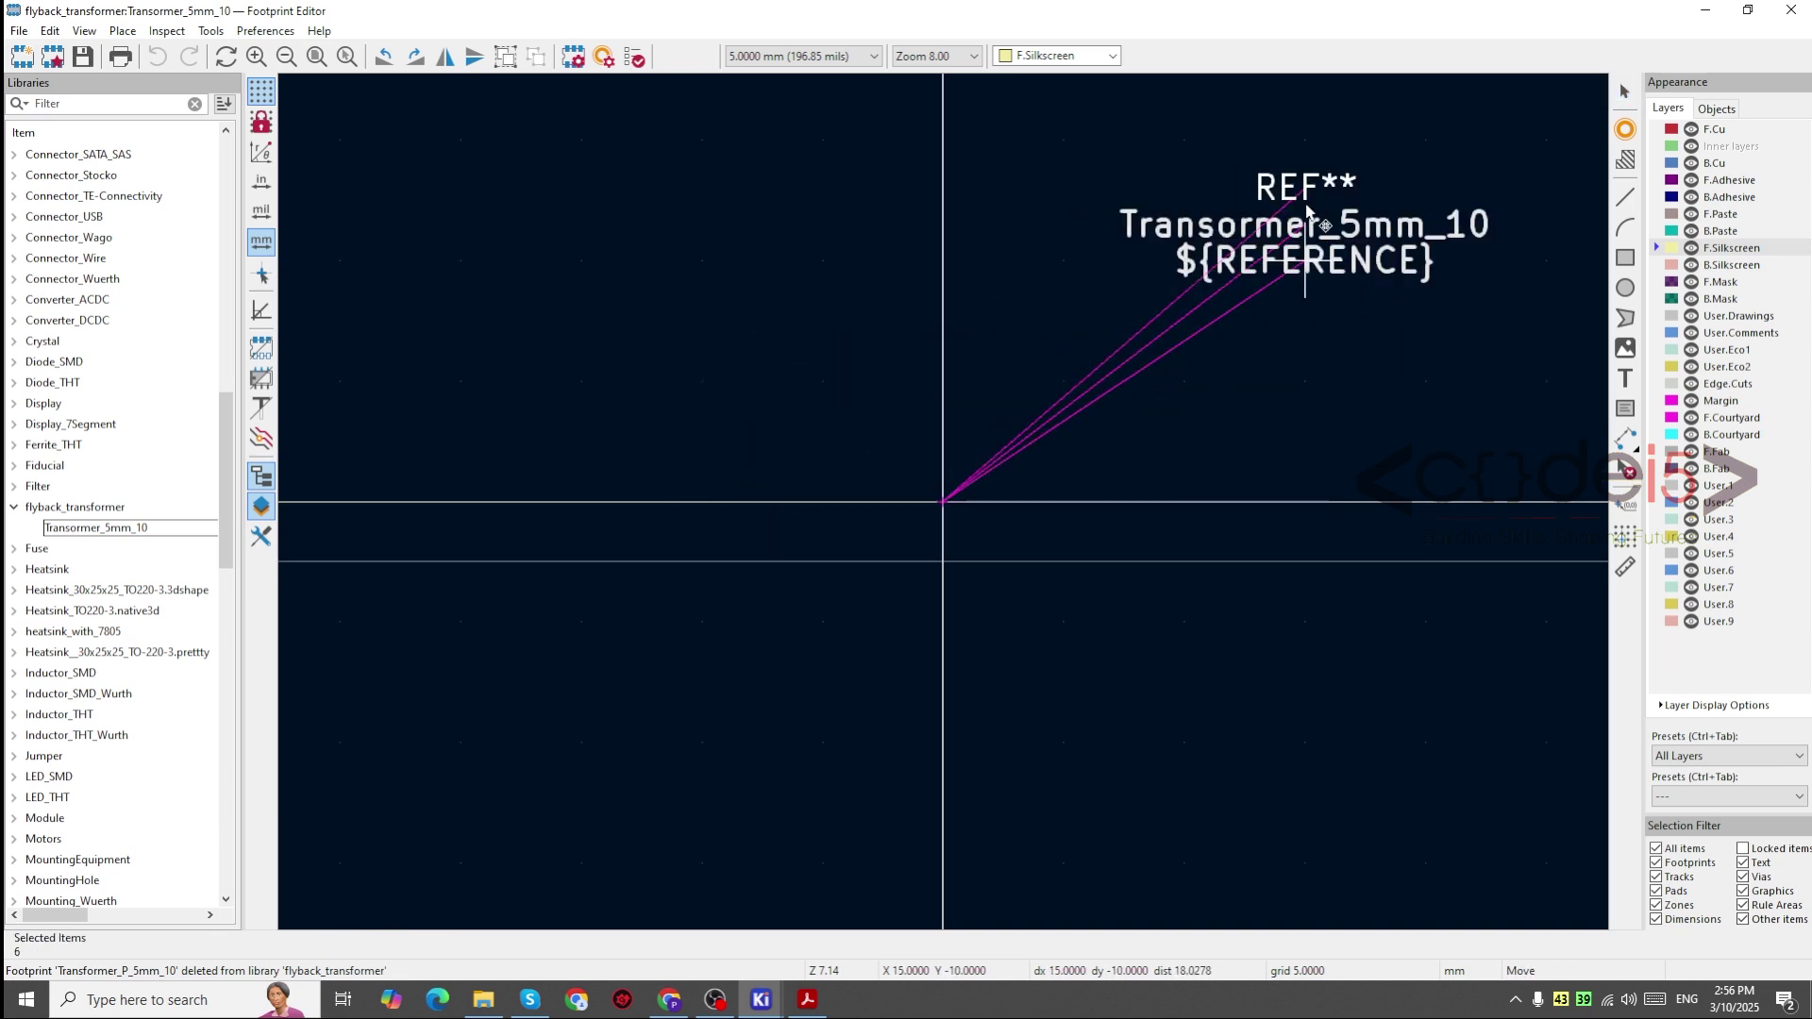
scroll(1307, 207, "down", 5)
left_click(1142, 269)
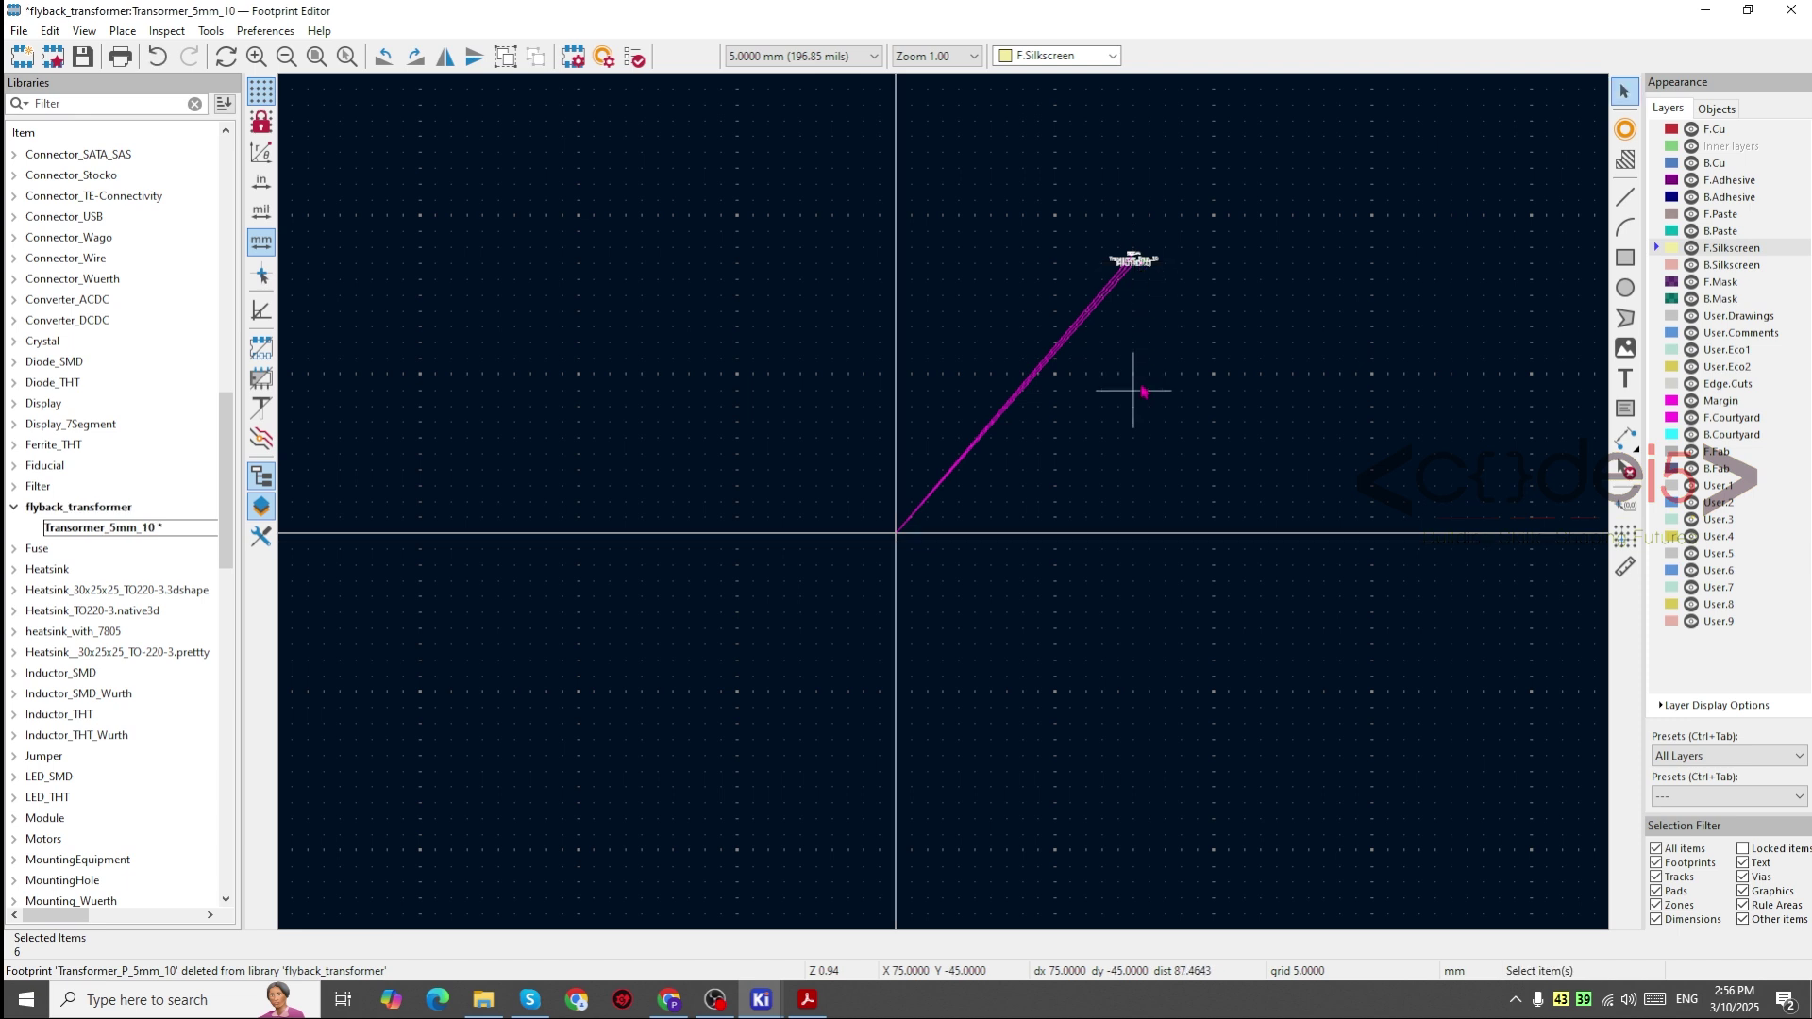
left_click(1142, 391)
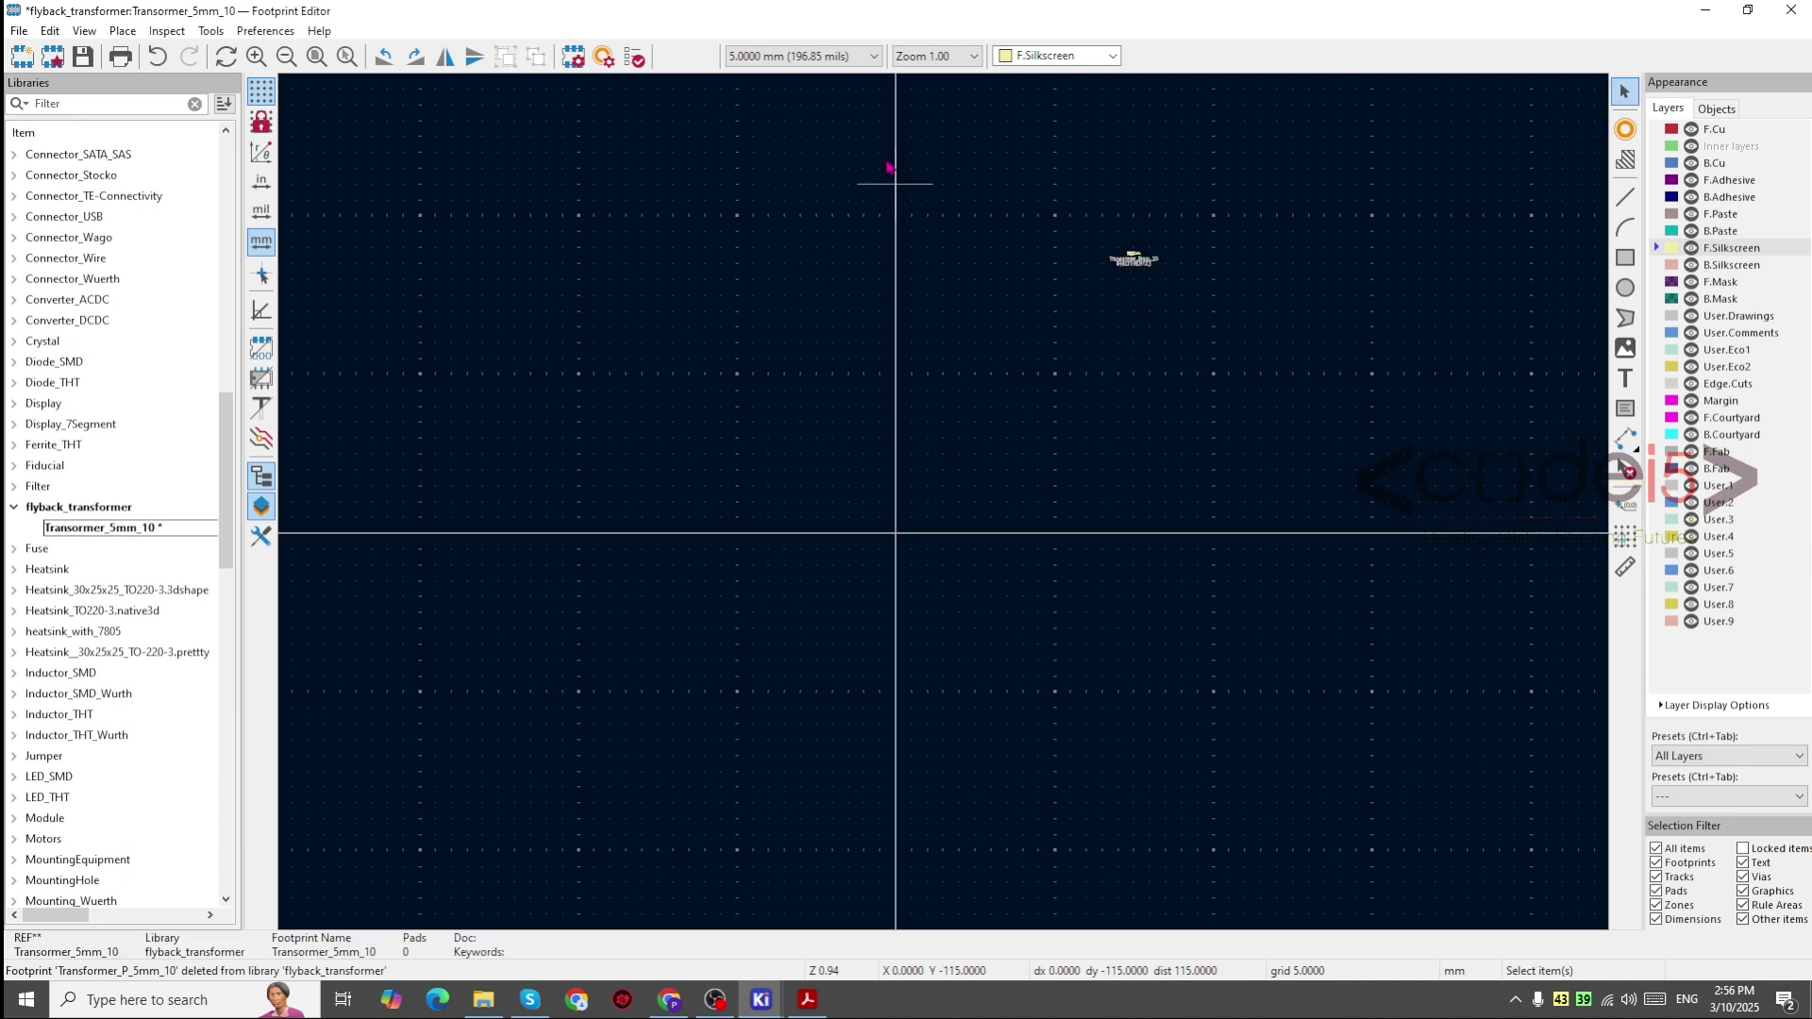
Step: Draw an F.Silkscreen rectangle about 40 mm wide and 55 mm high, with its lower-left corner on the origin, using the 5 mm grid
left_click(853, 58)
left_click(926, 384)
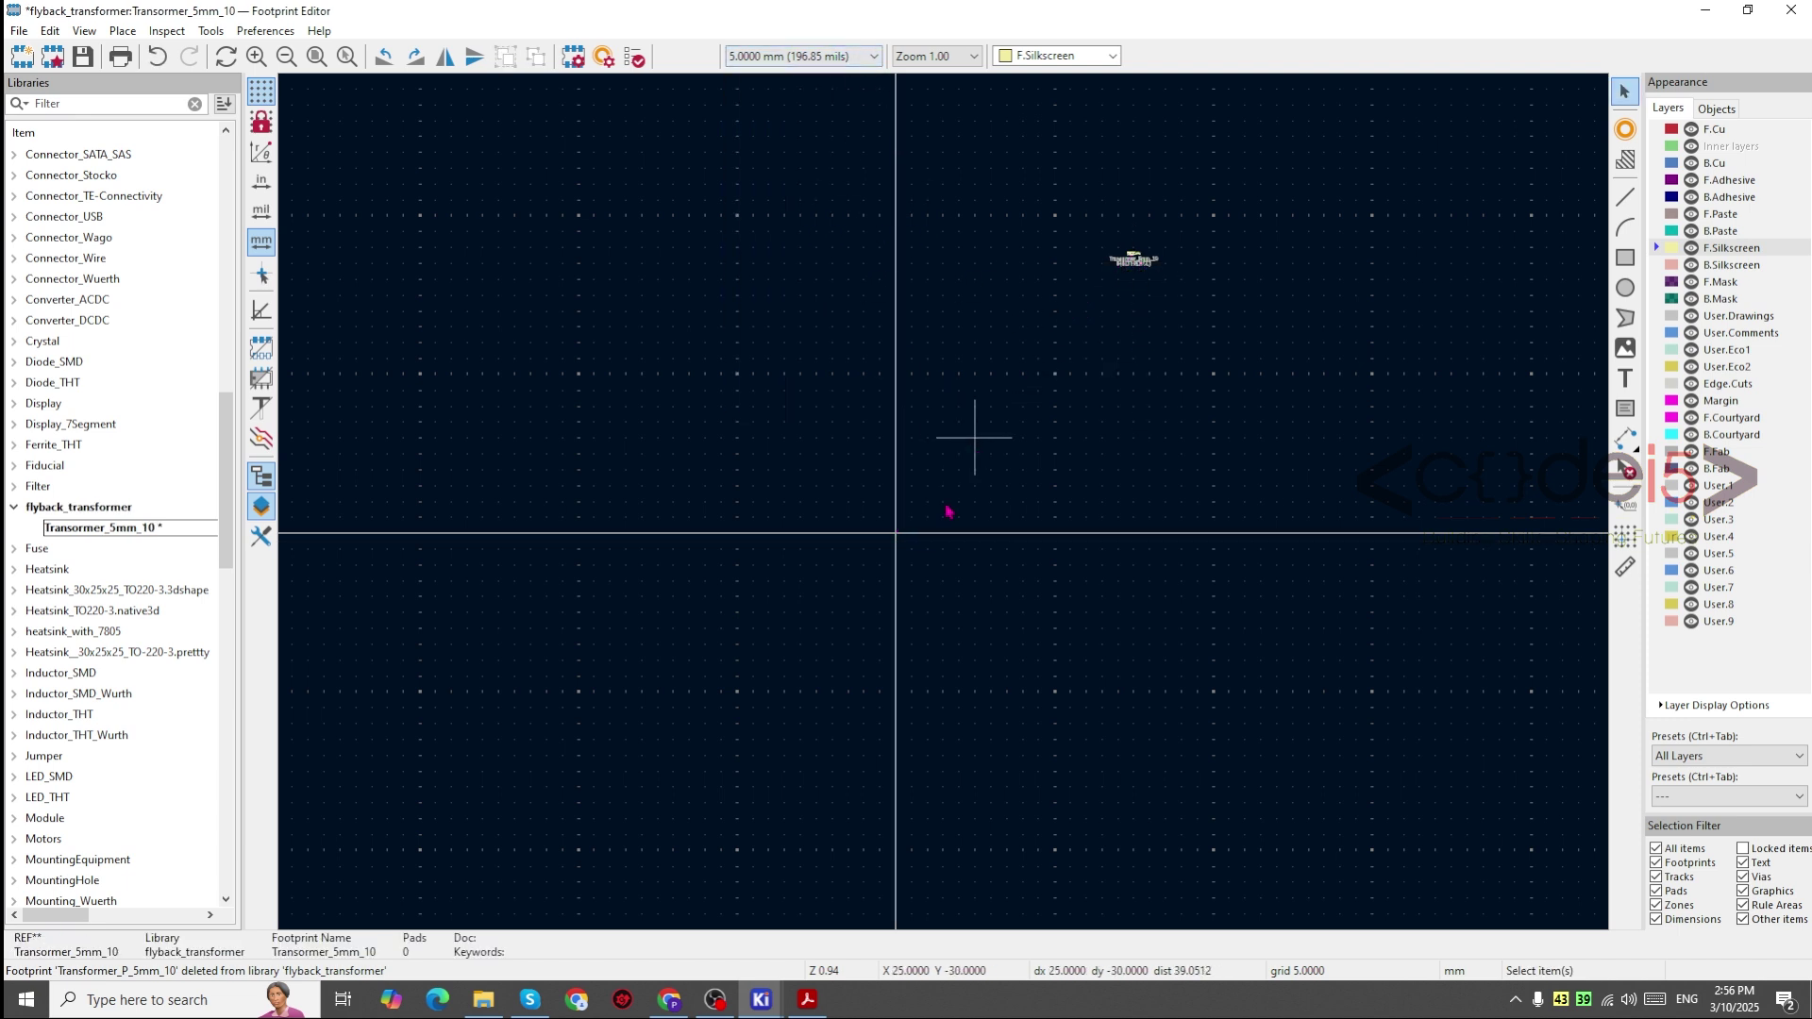
scroll(946, 510, "up", 5)
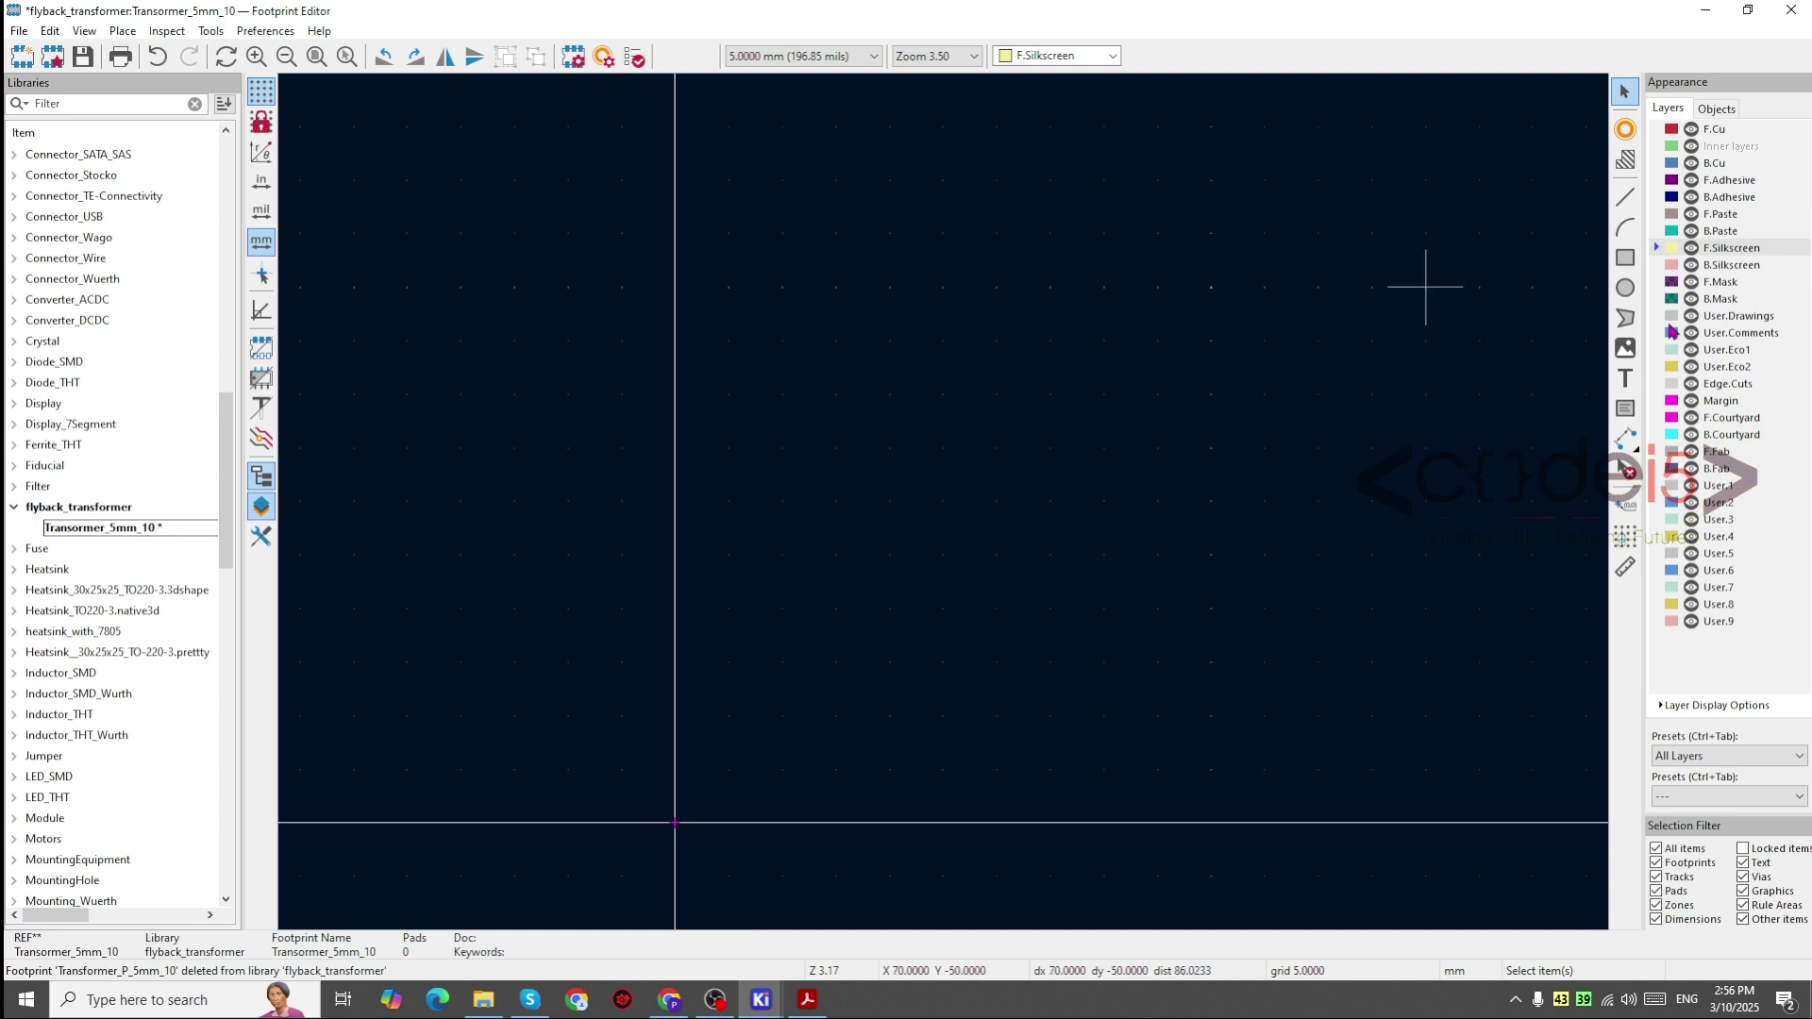
left_click(1625, 257)
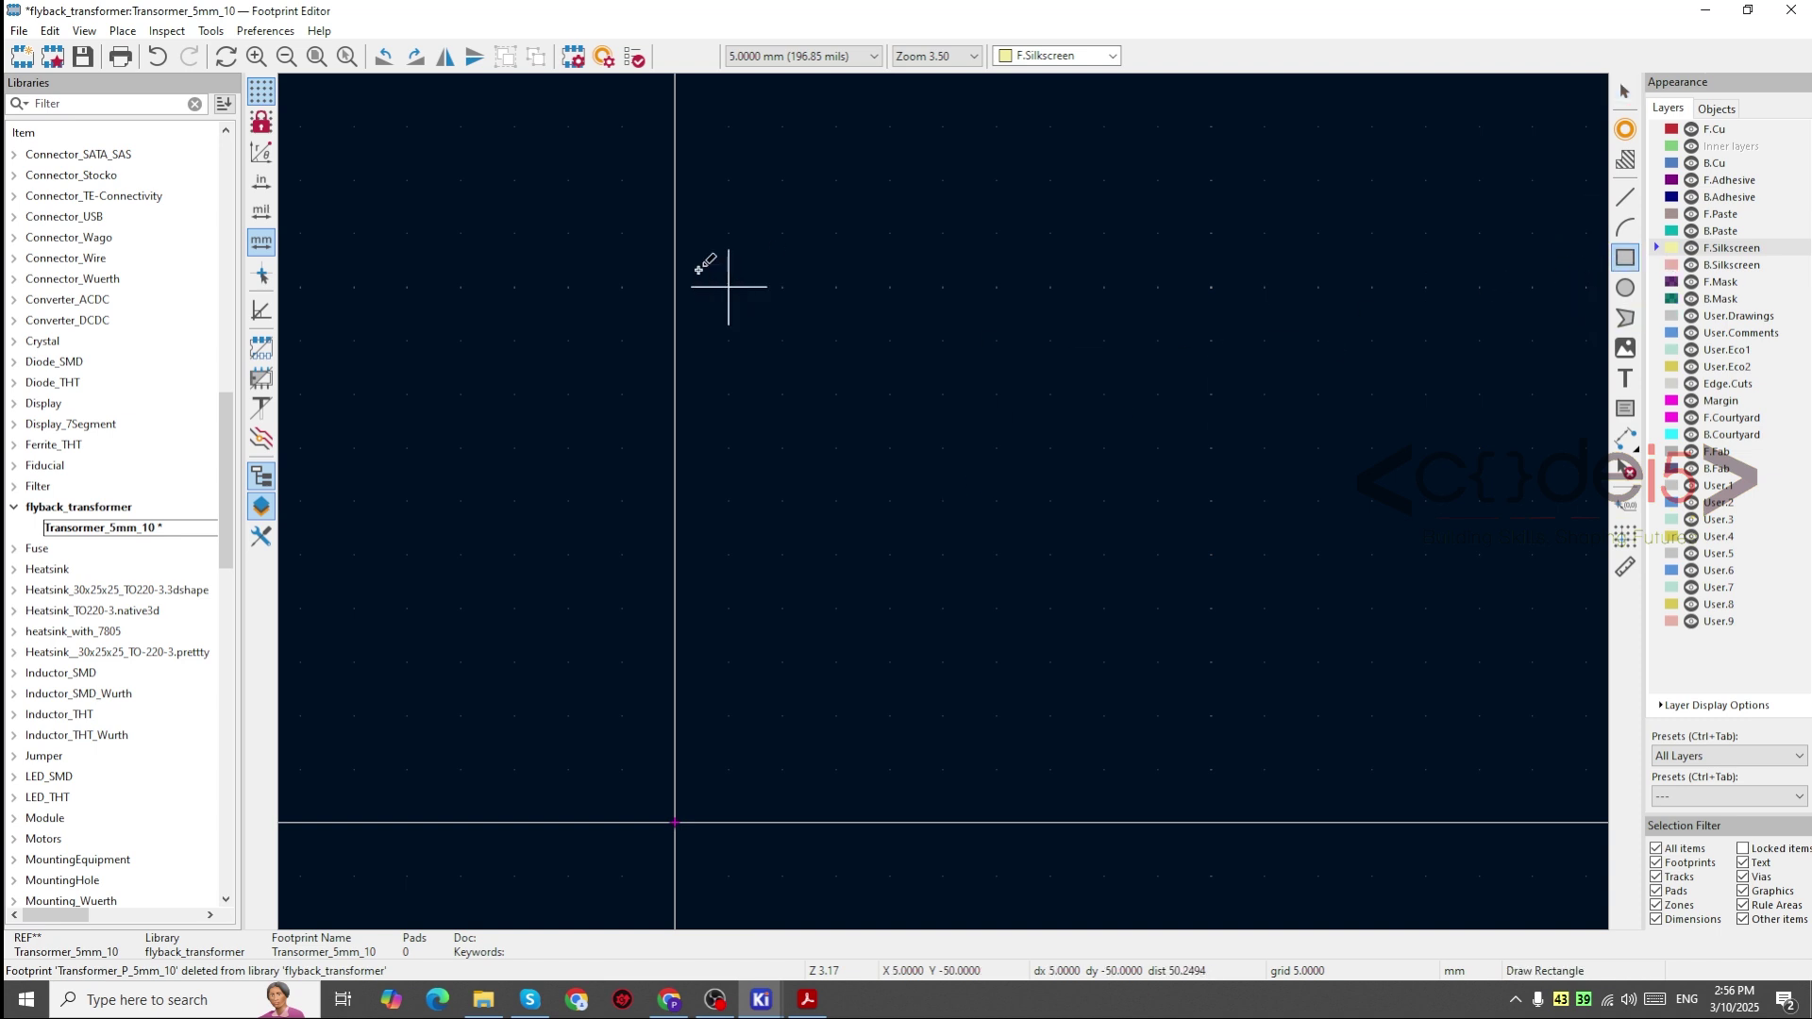
left_click(678, 235)
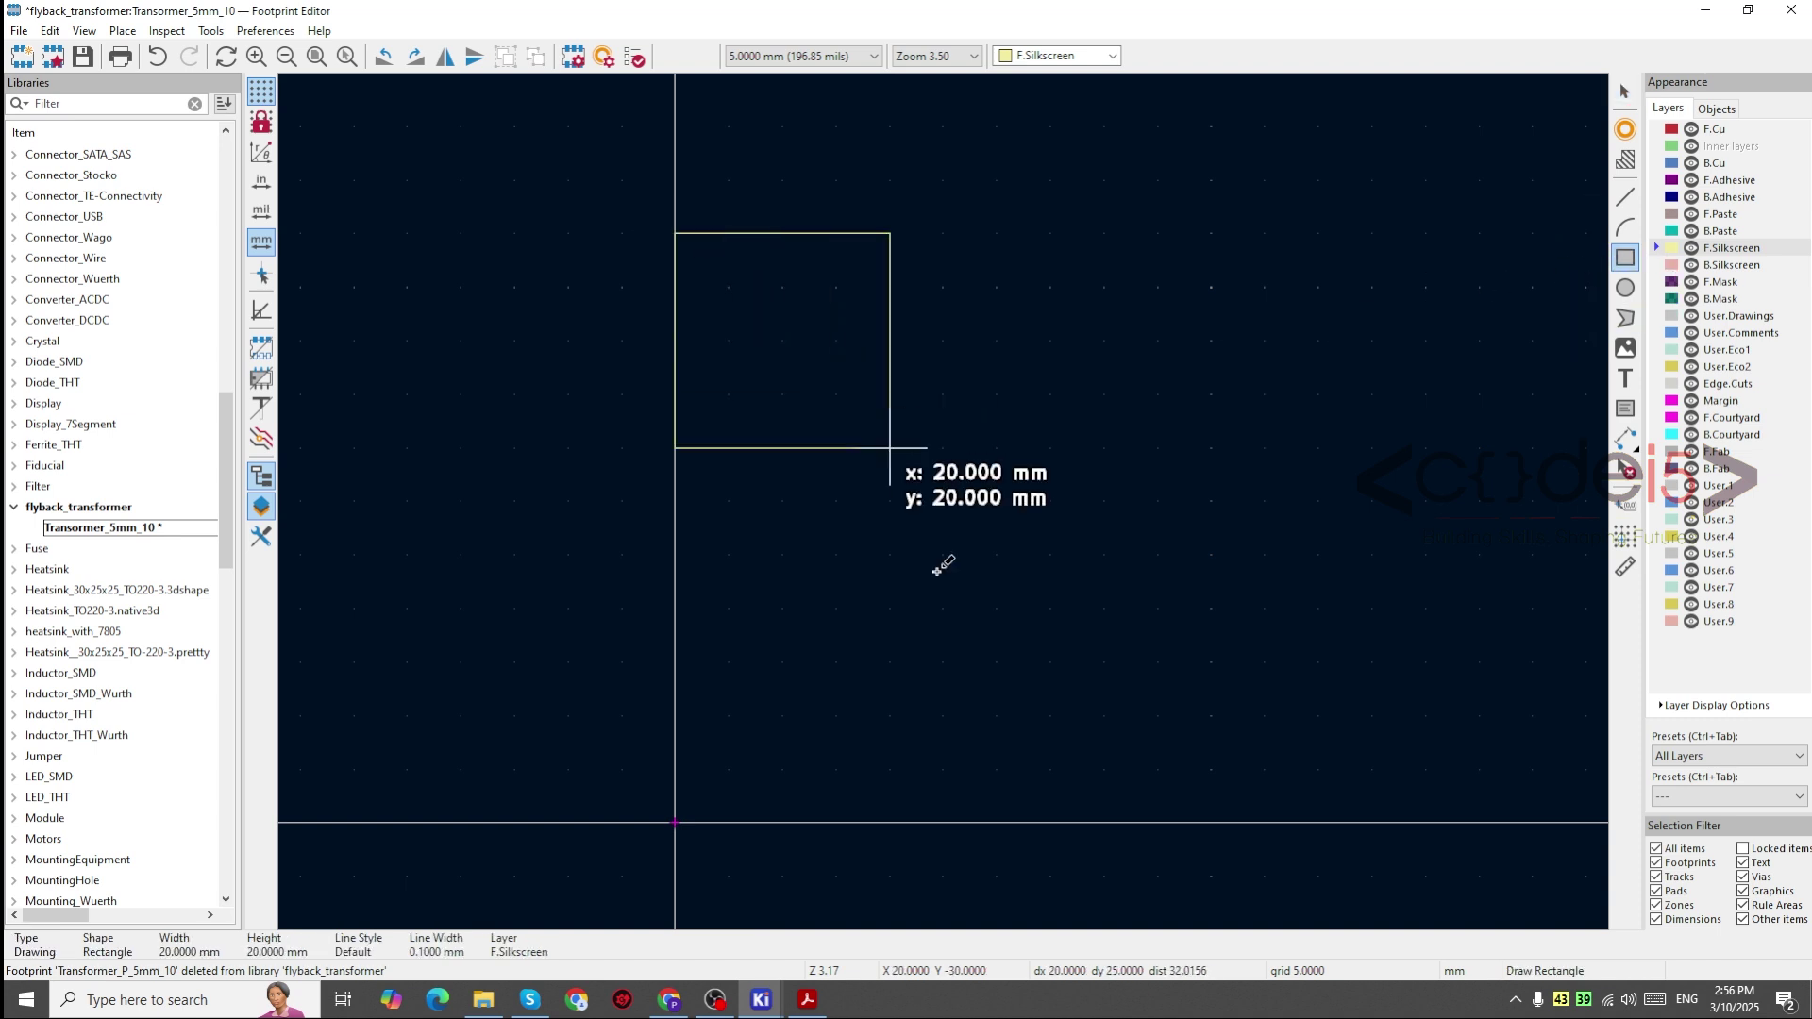
left_click(1085, 805)
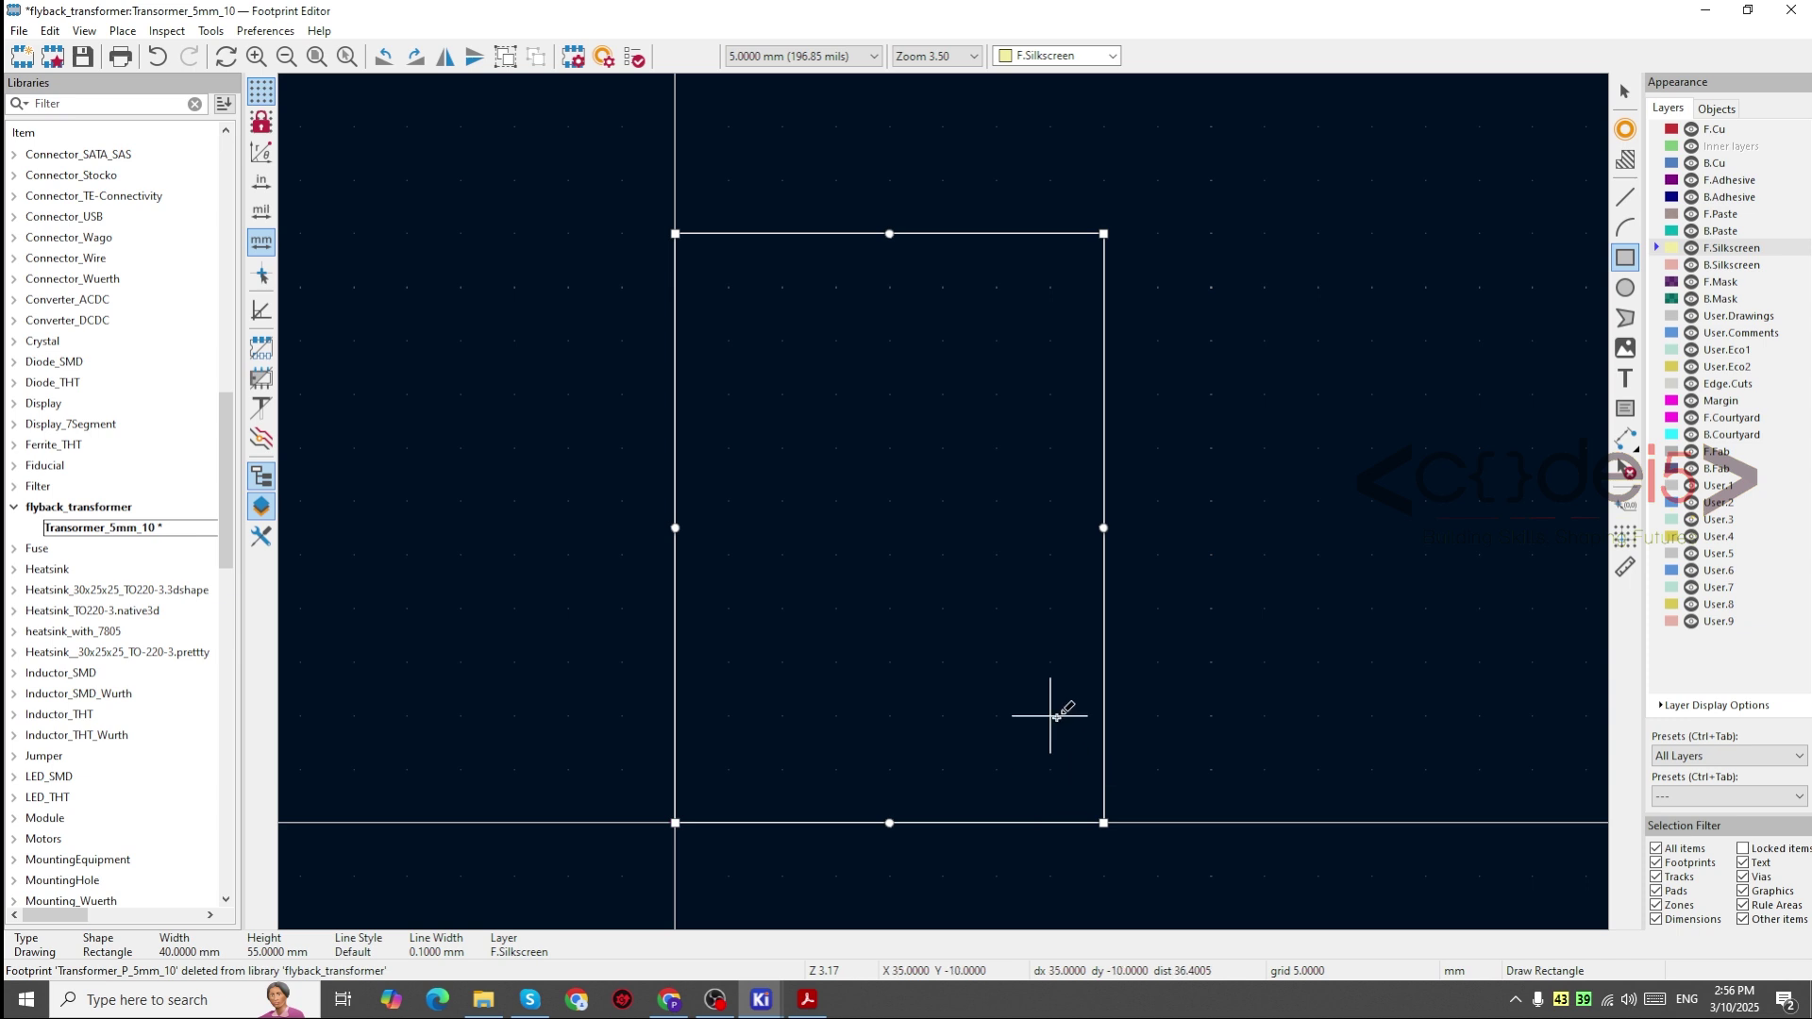
key("Escape")
Step: Set the rectangle's start point Y to -40 mm and its end point X to 30 mm
double_click(1105, 663)
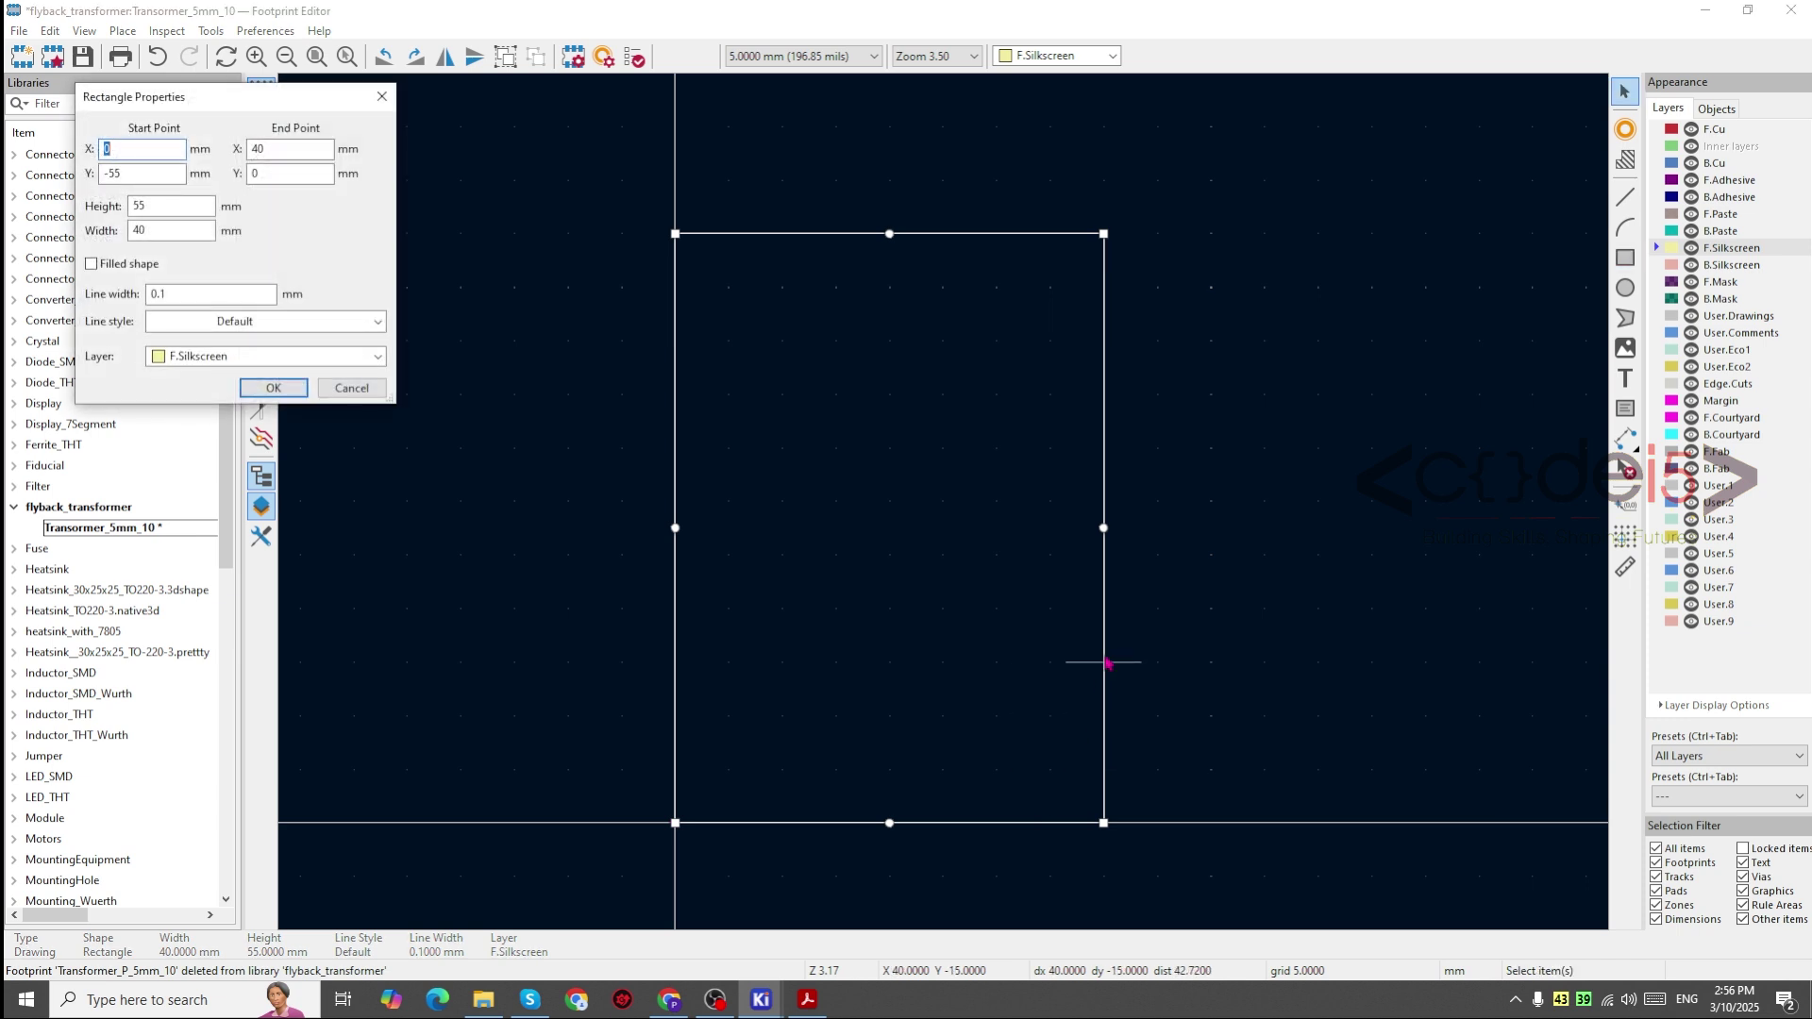
left_click(159, 172)
type("40")
left_click(255, 151)
type("3")
left_click(283, 387)
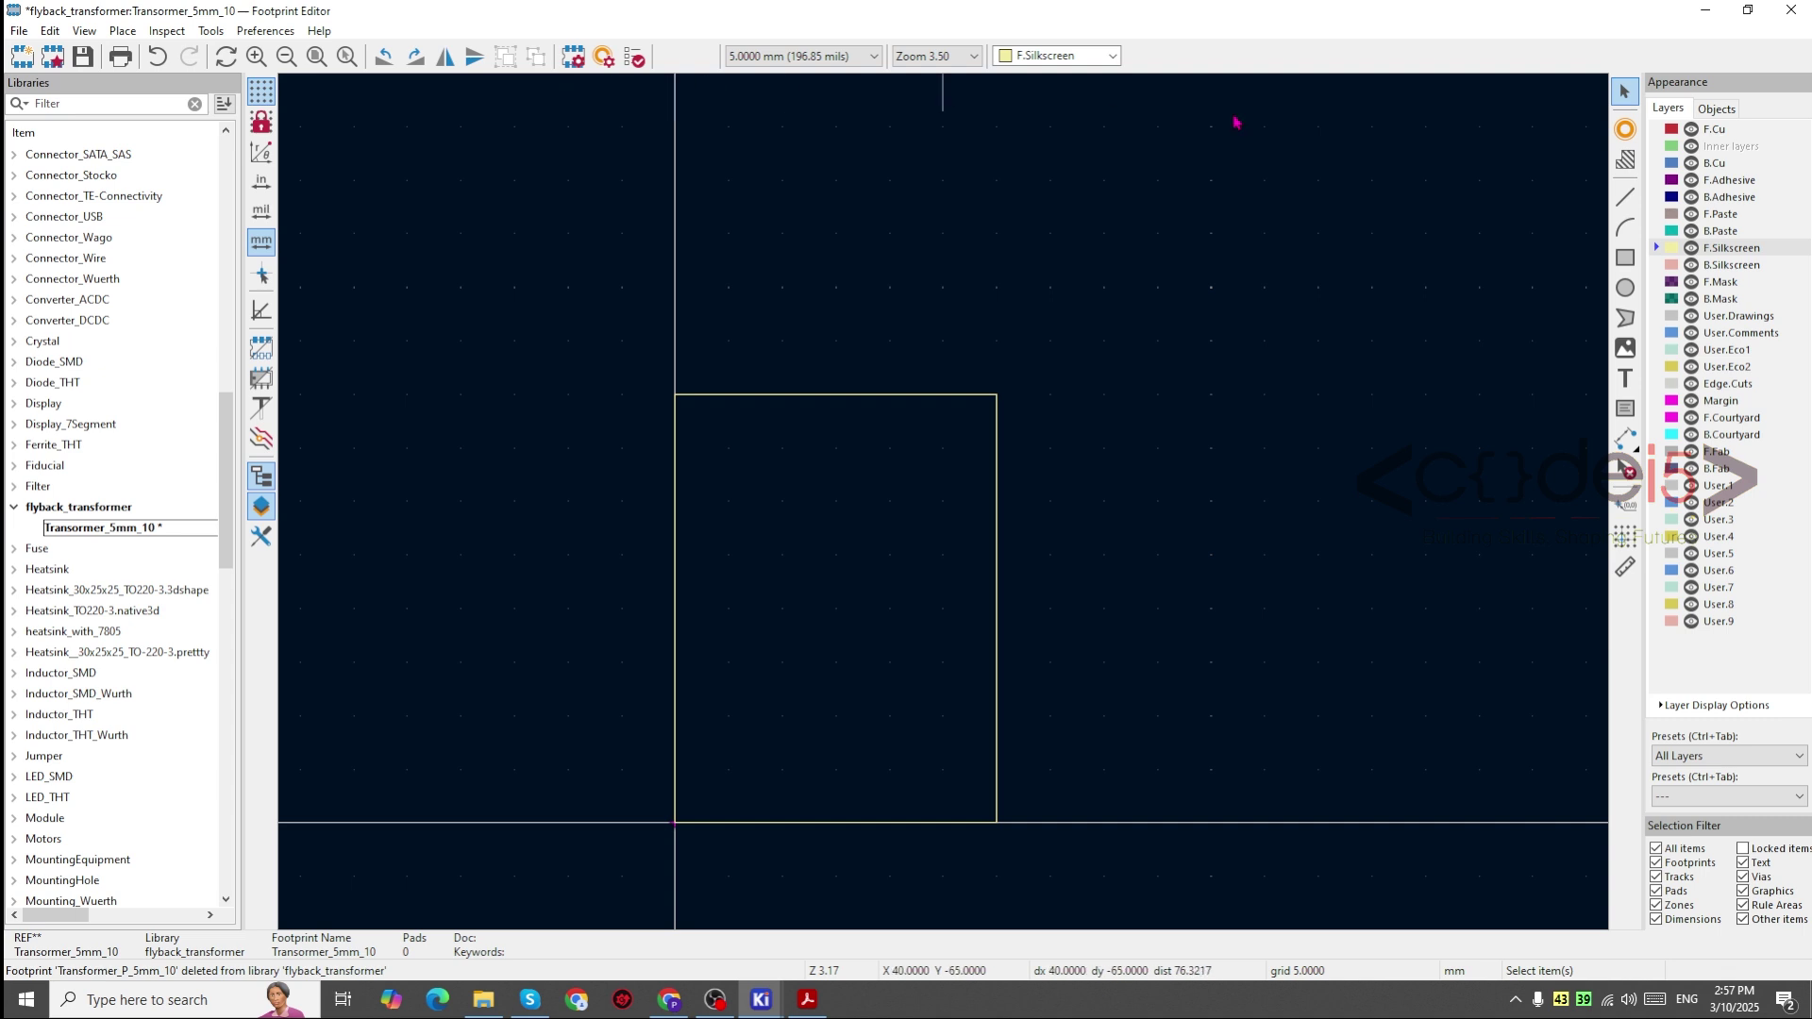
left_click(1624, 132)
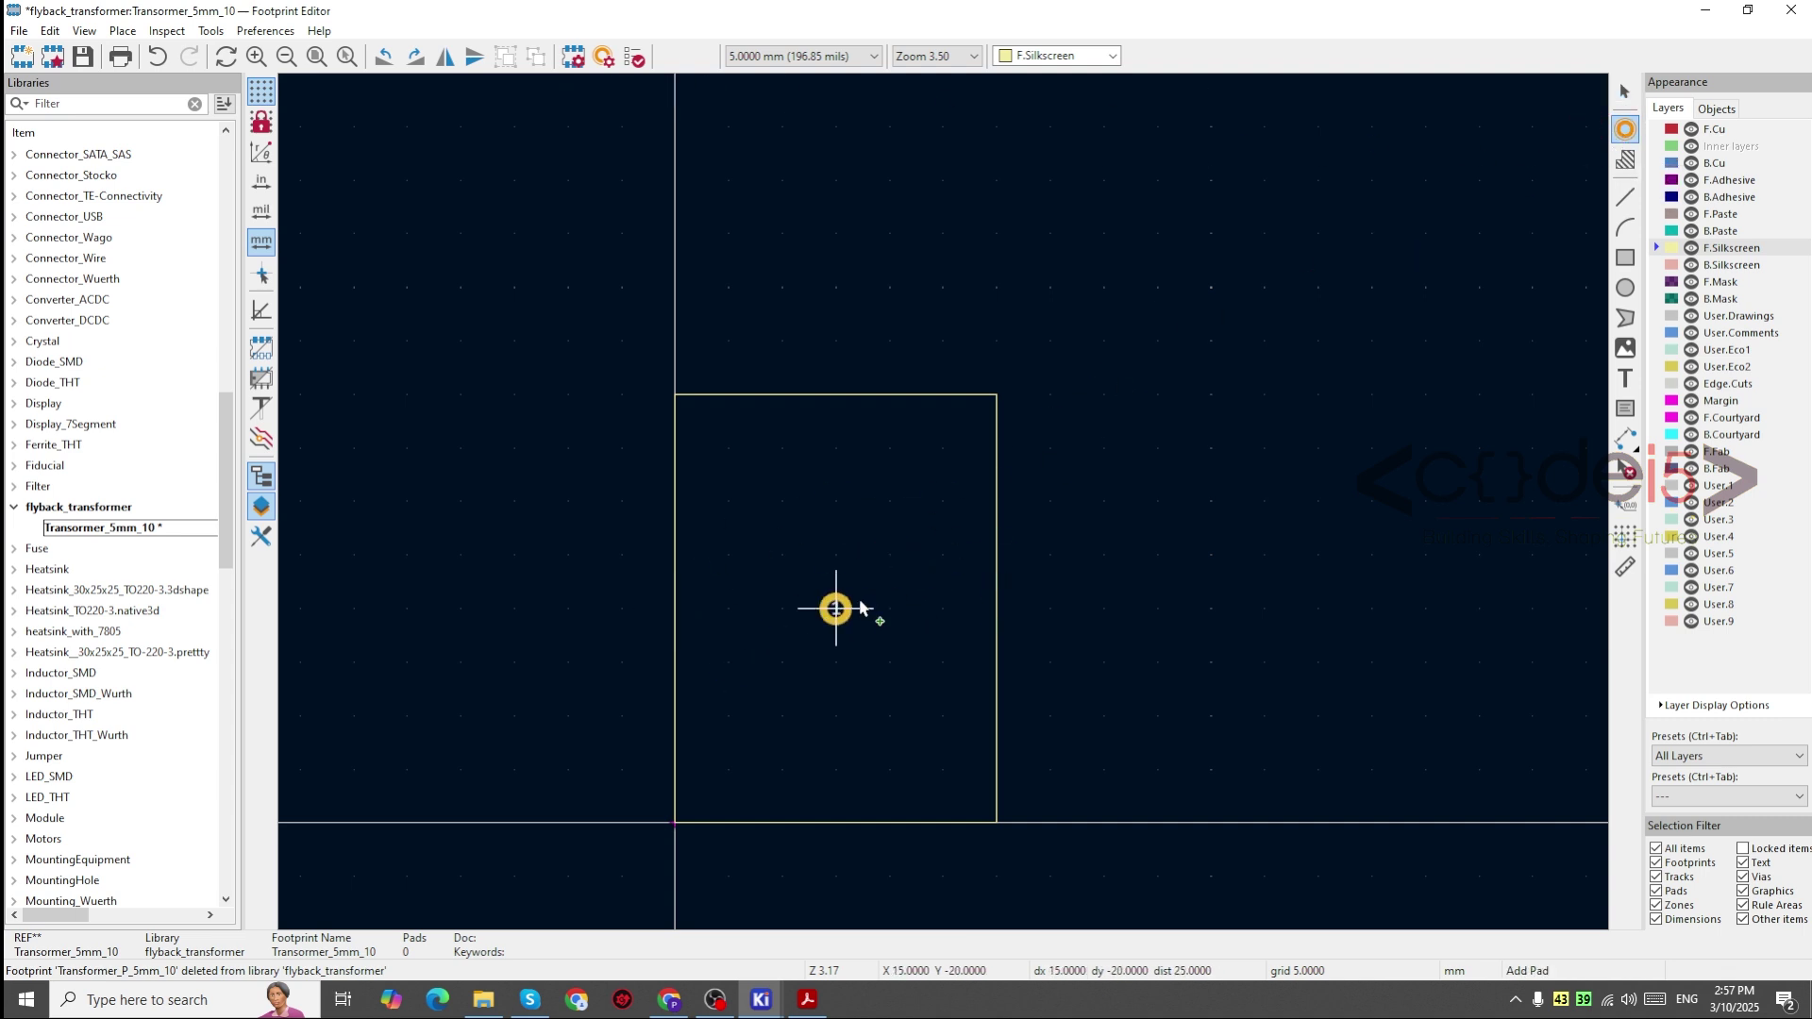
scroll(772, 749, "up", 4)
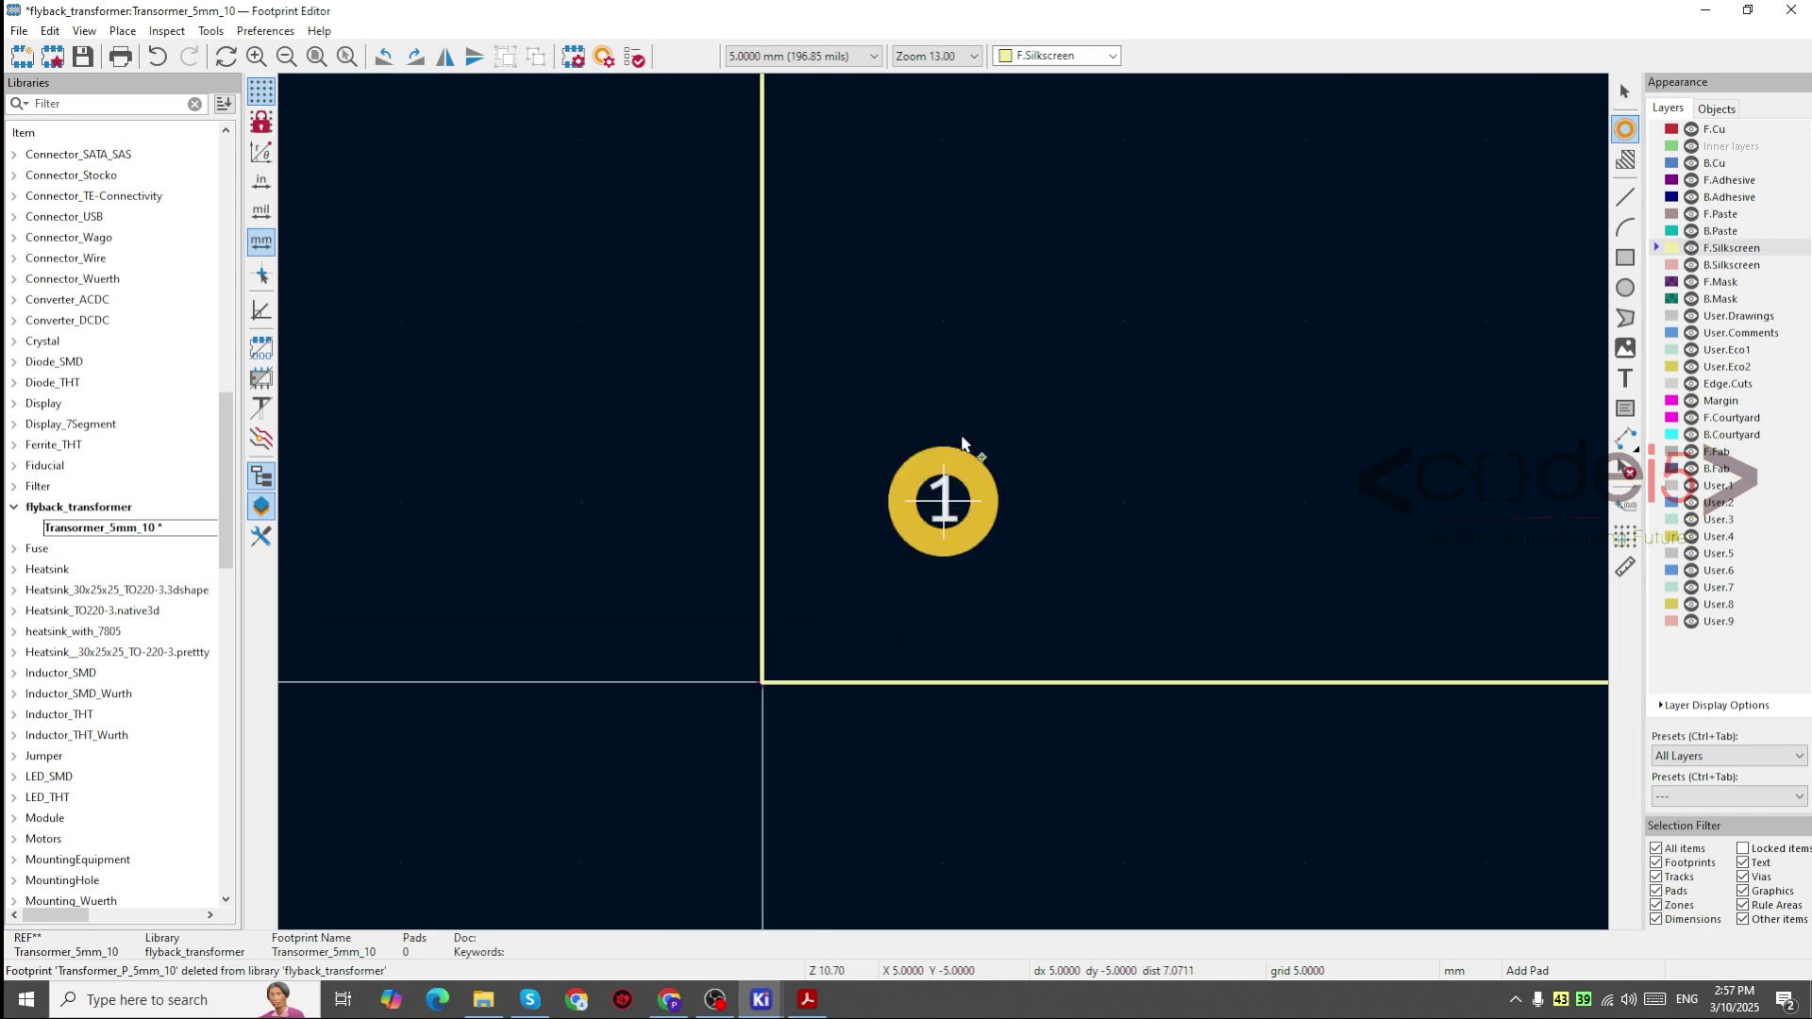
key("Escape")
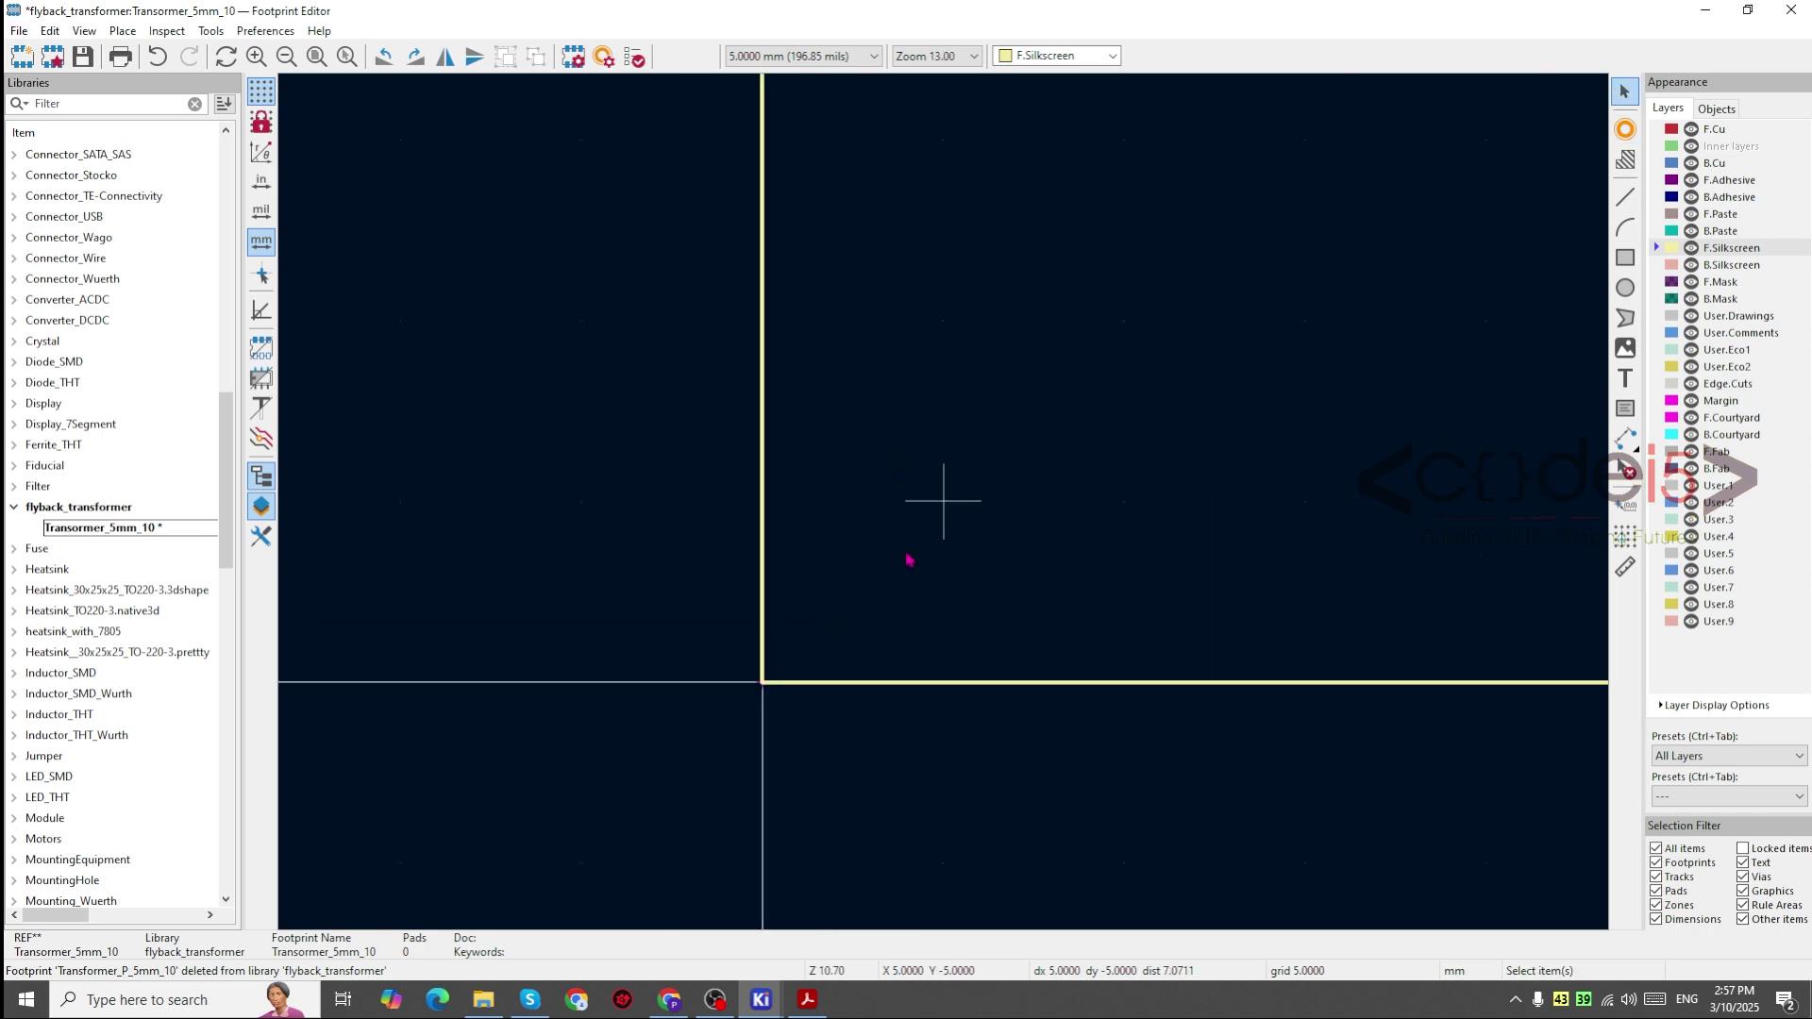
Step: Examine the body dimensions and pin spacings in transformer.pdf in Acrobat, and return to the Footprint Editor to view the whole outline
left_click(809, 998)
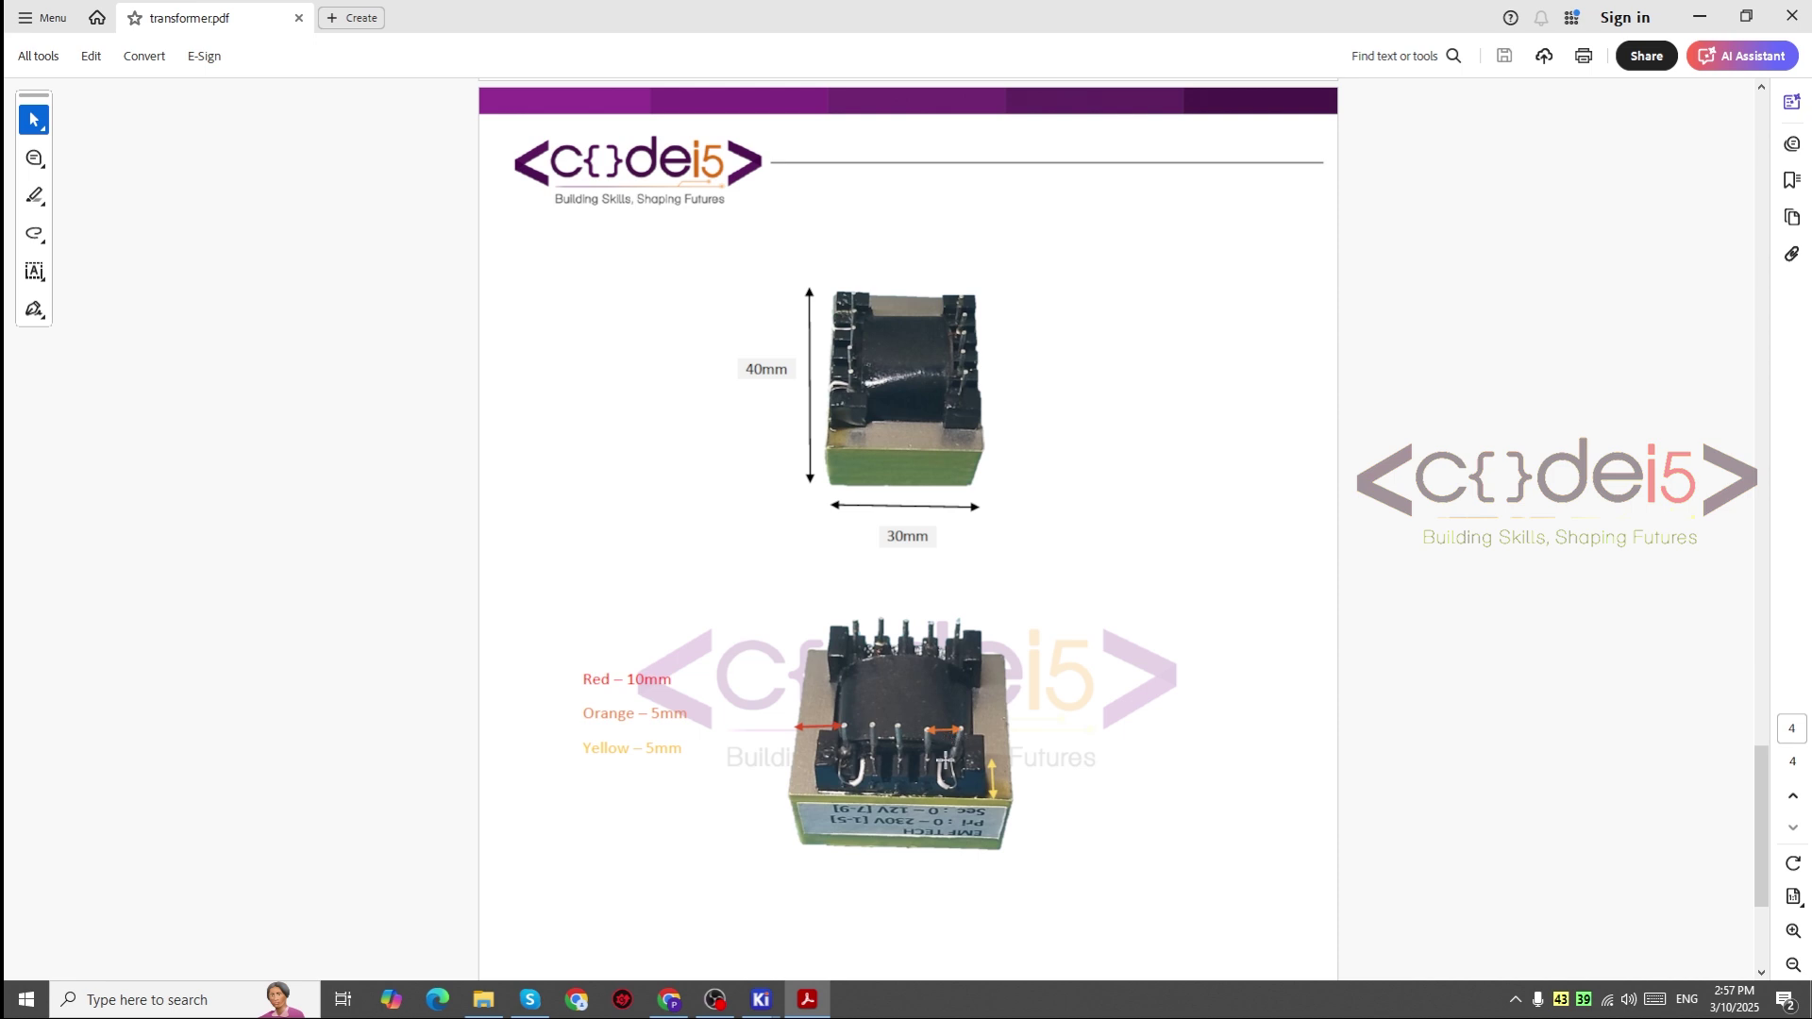
mouse_move(772, 1003)
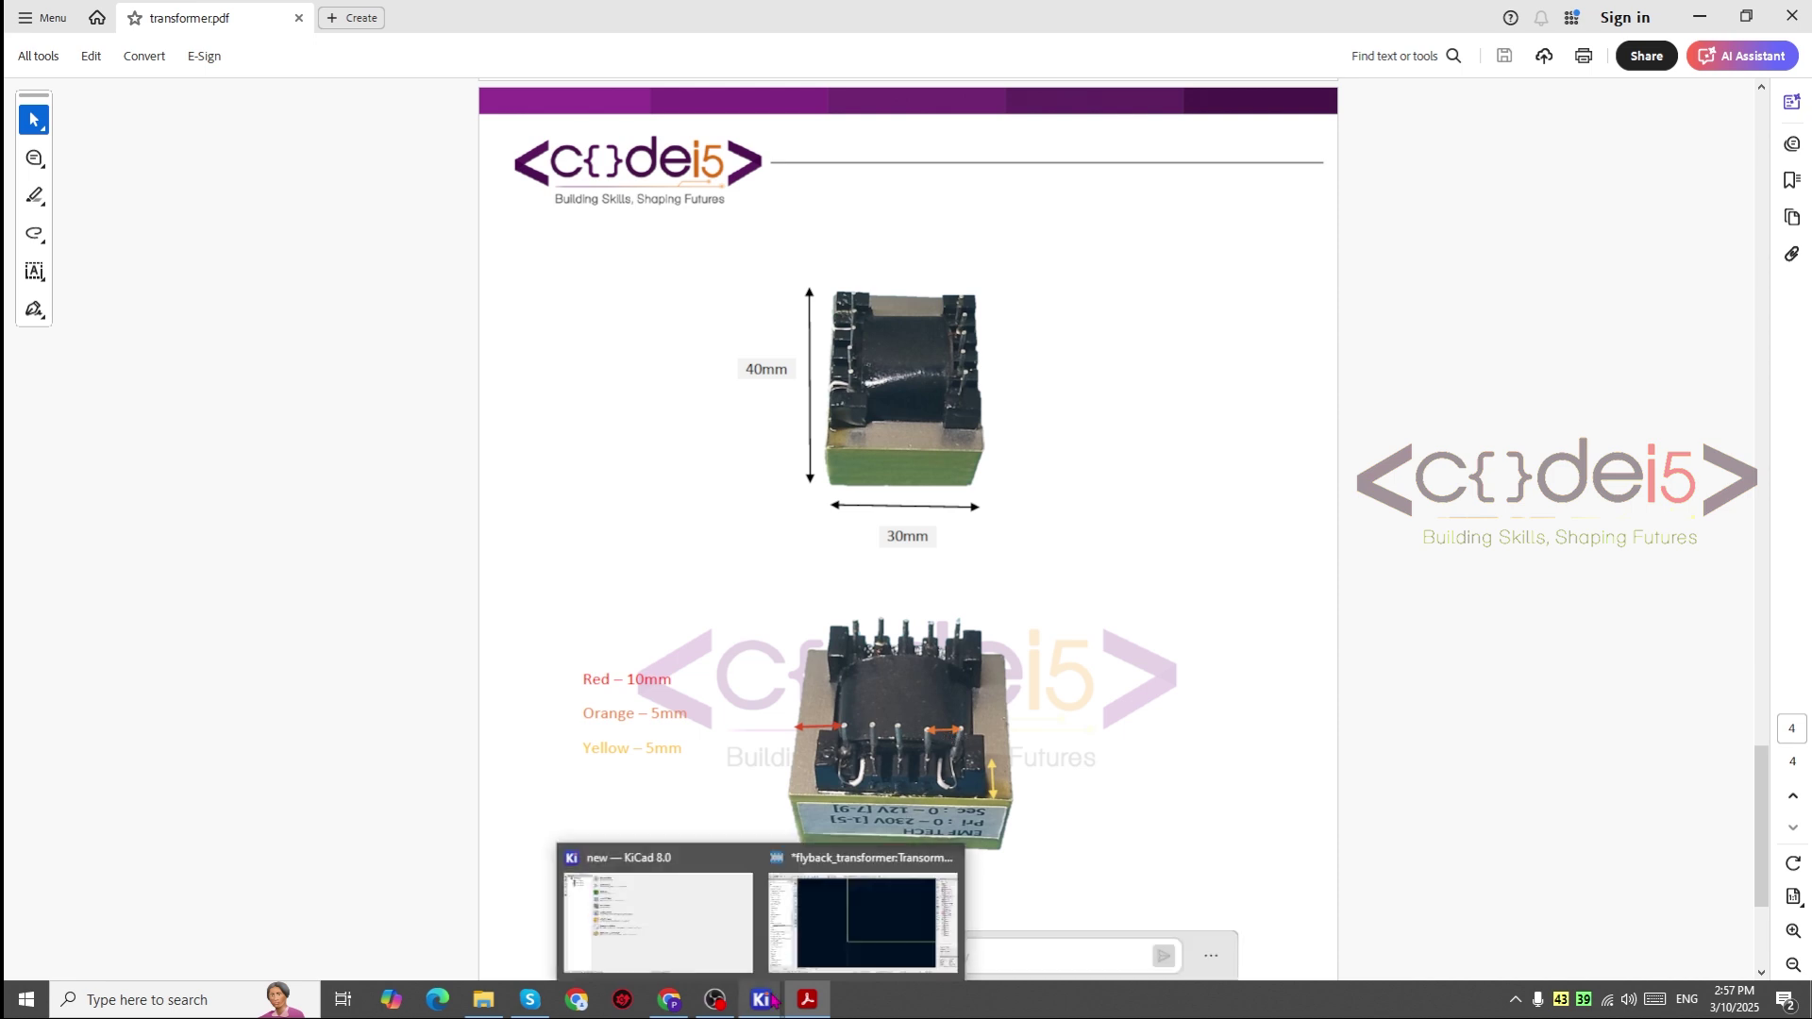
left_click(833, 944)
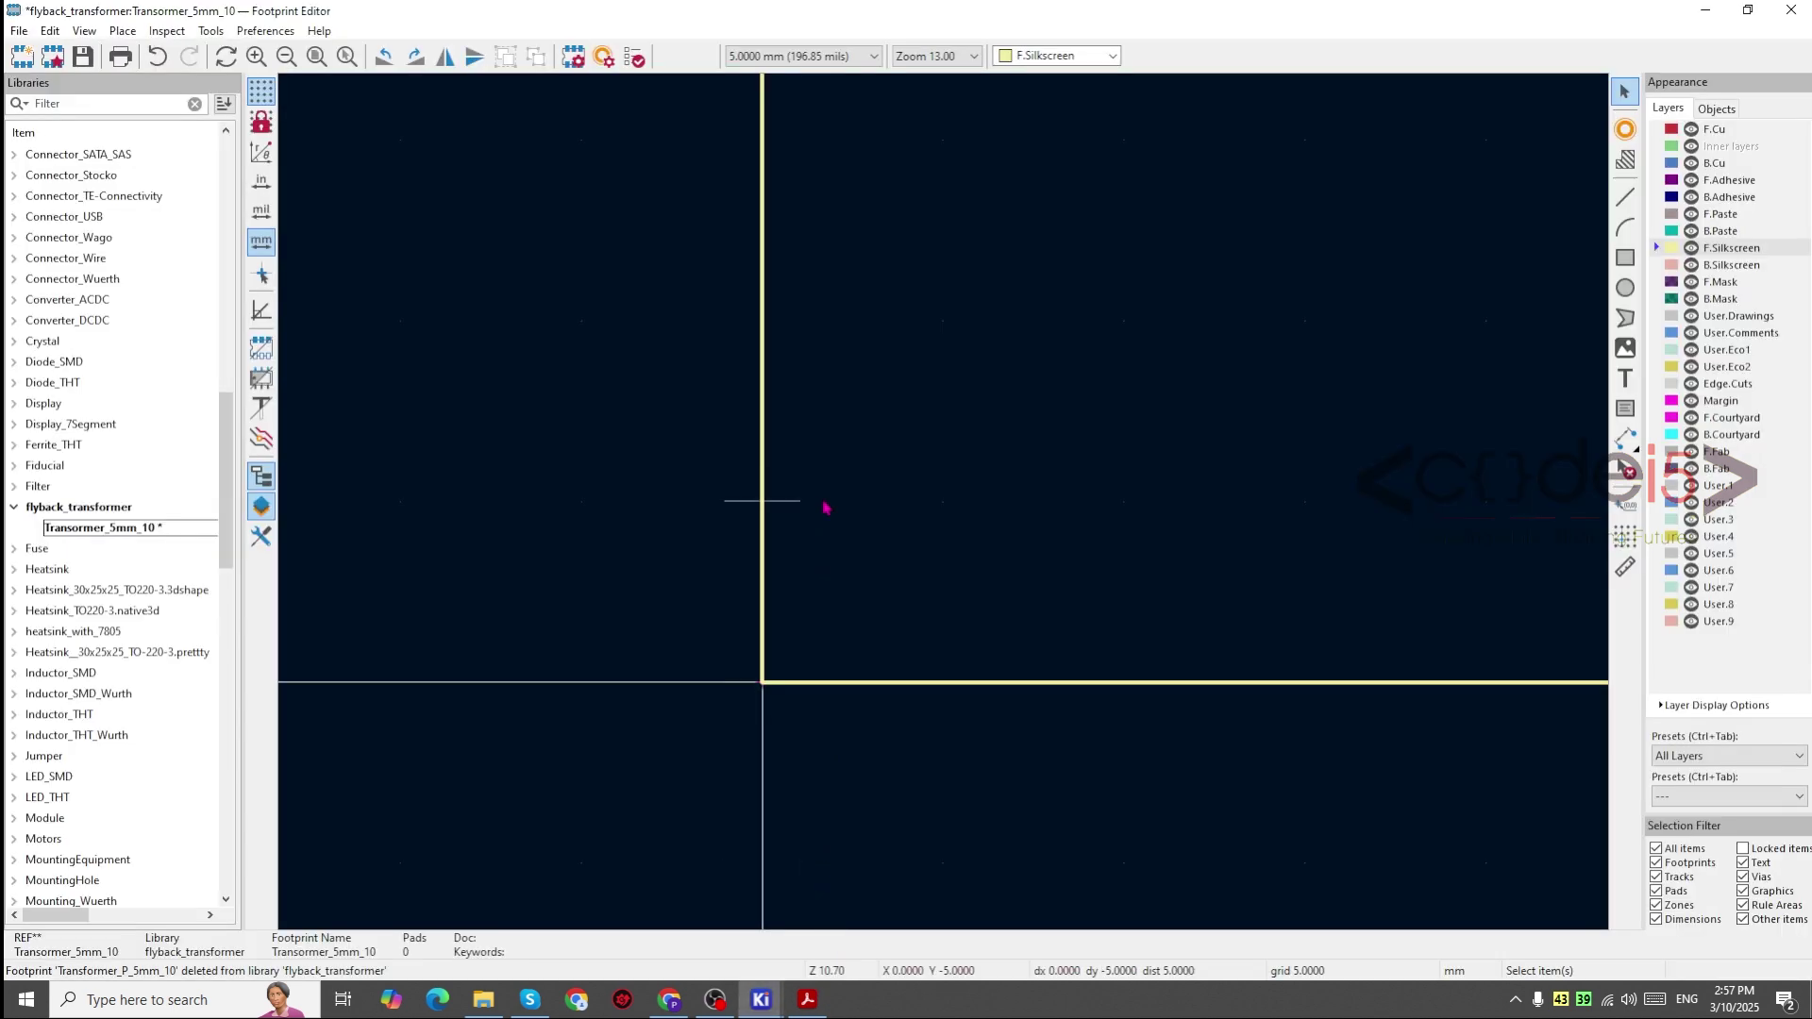
scroll(885, 507, "down", 4)
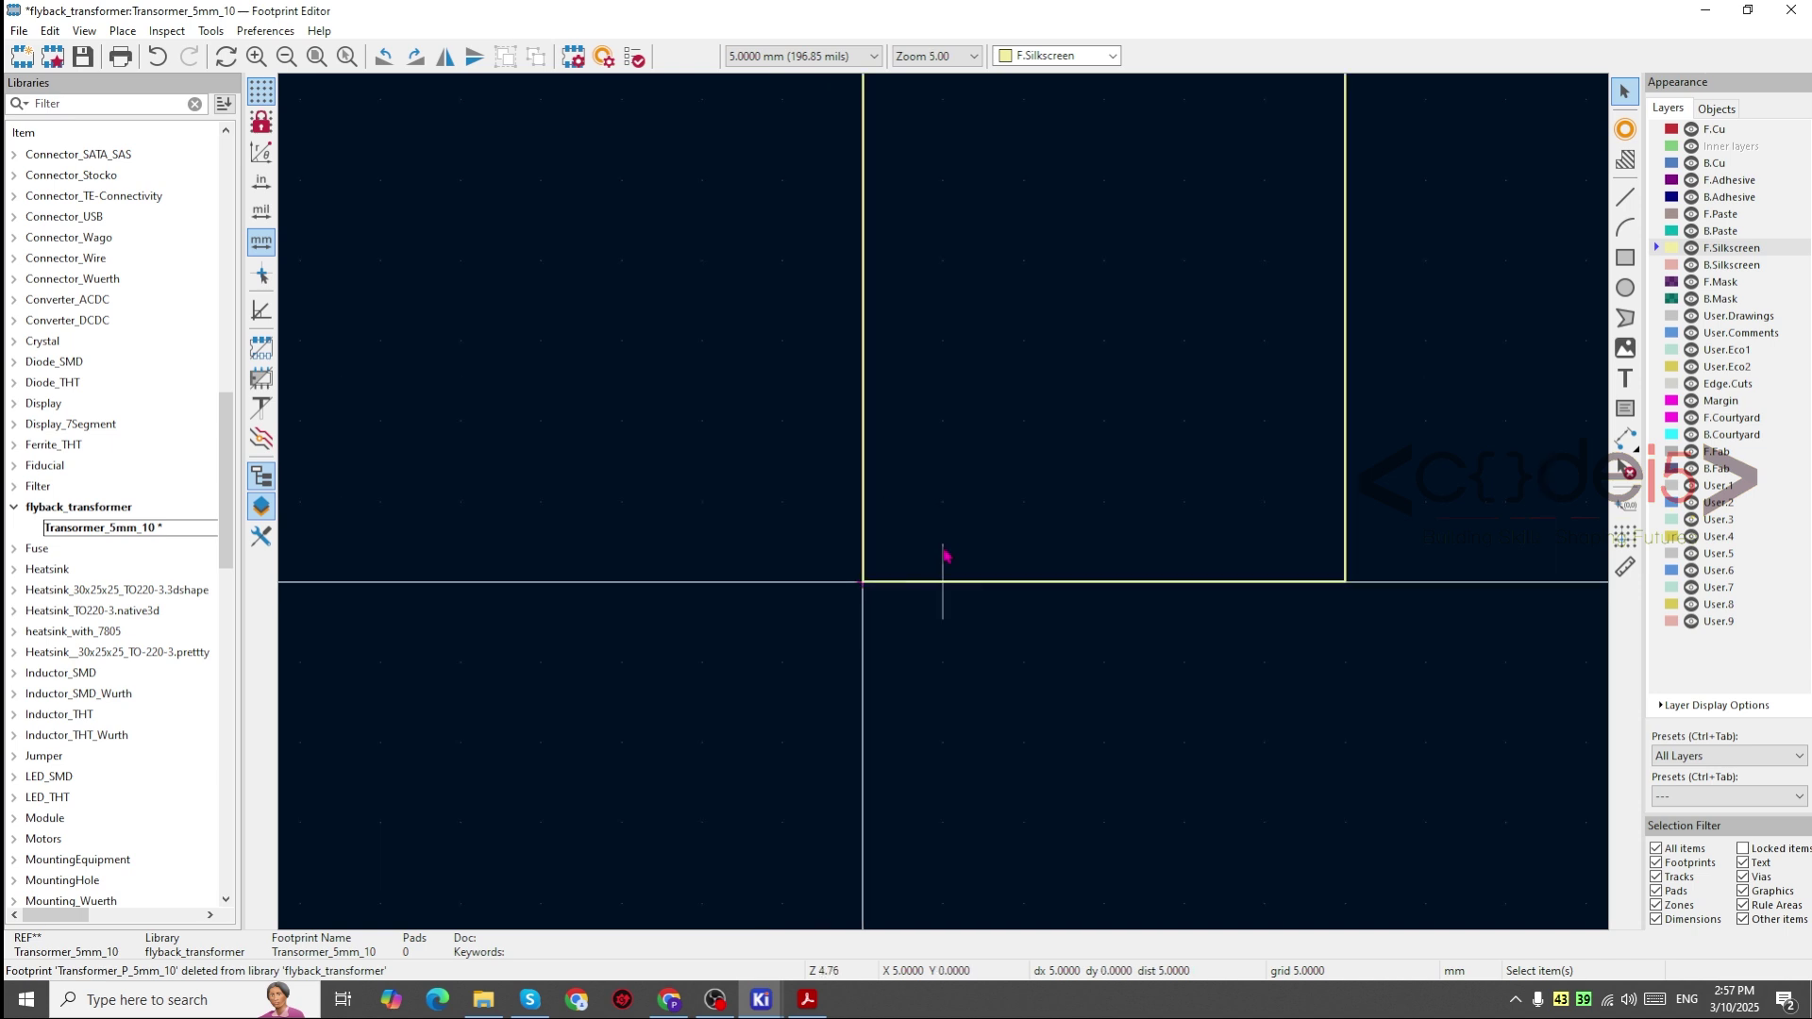
scroll(946, 510, "down", 3)
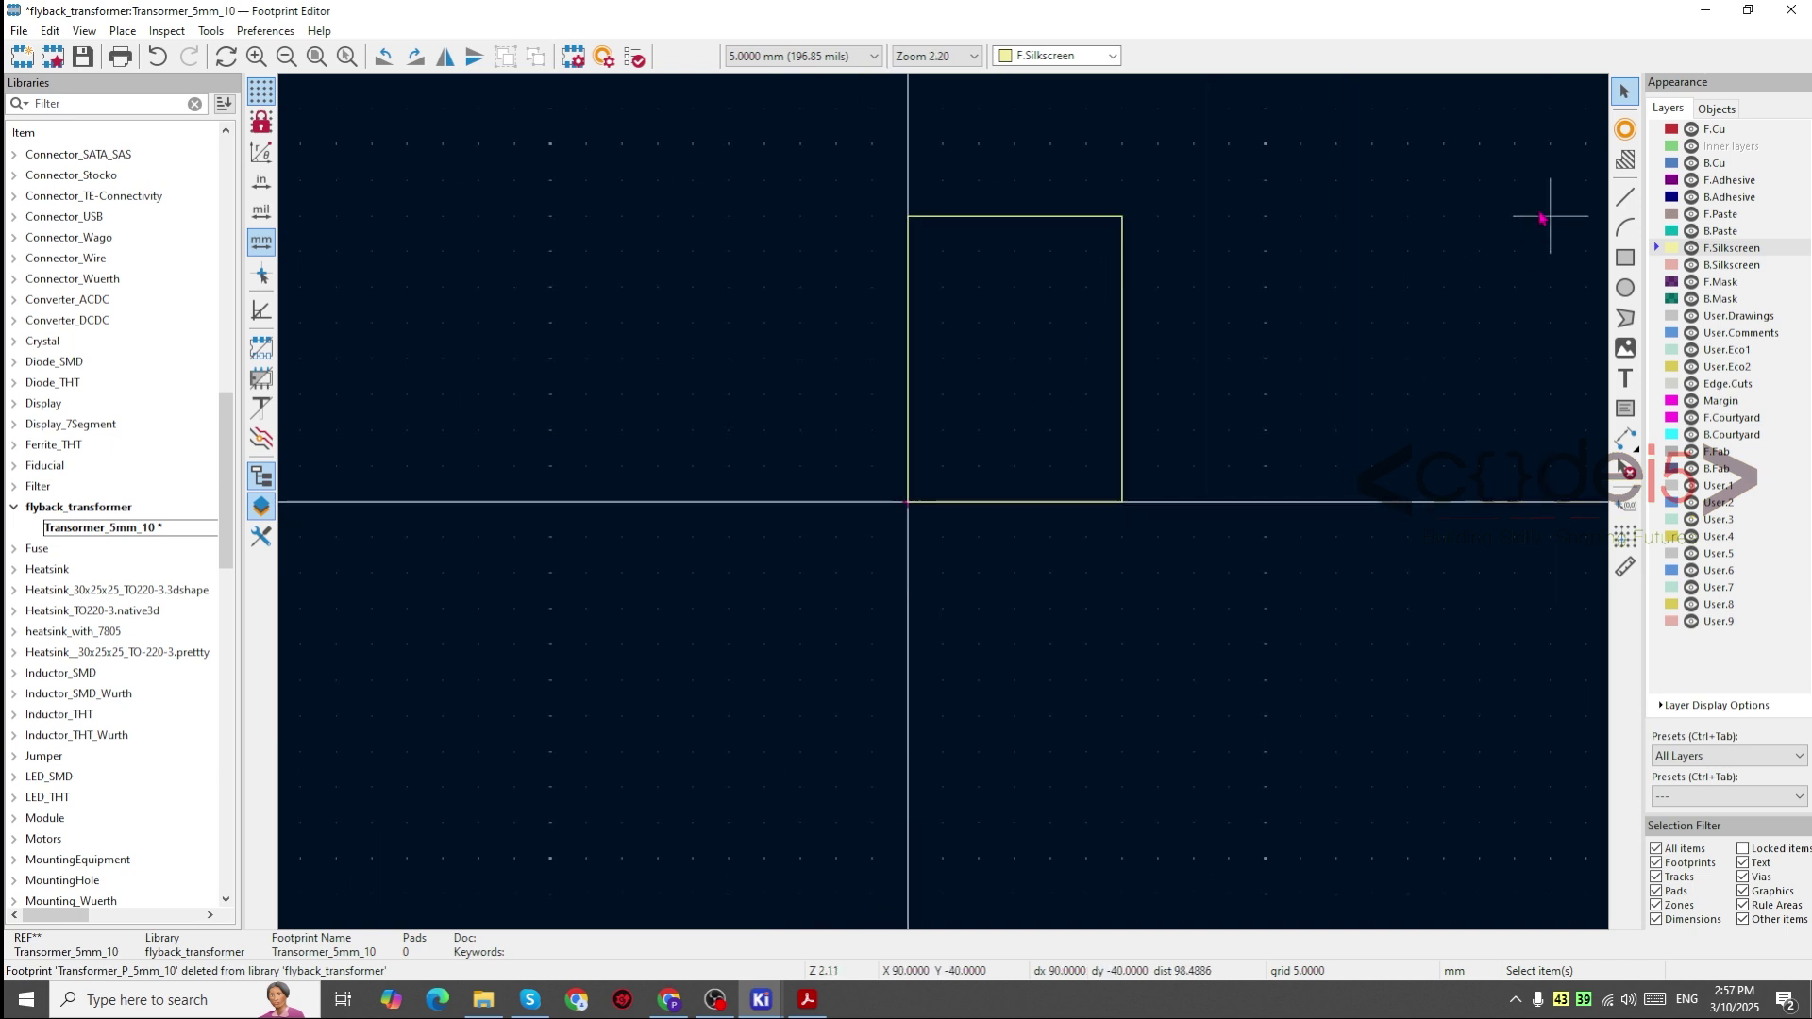
Step: Place pads 1 to 5 upward in a column at X 5 mm, from Y -5 to -25 mm, spaced 5 mm apart
left_click(1625, 128)
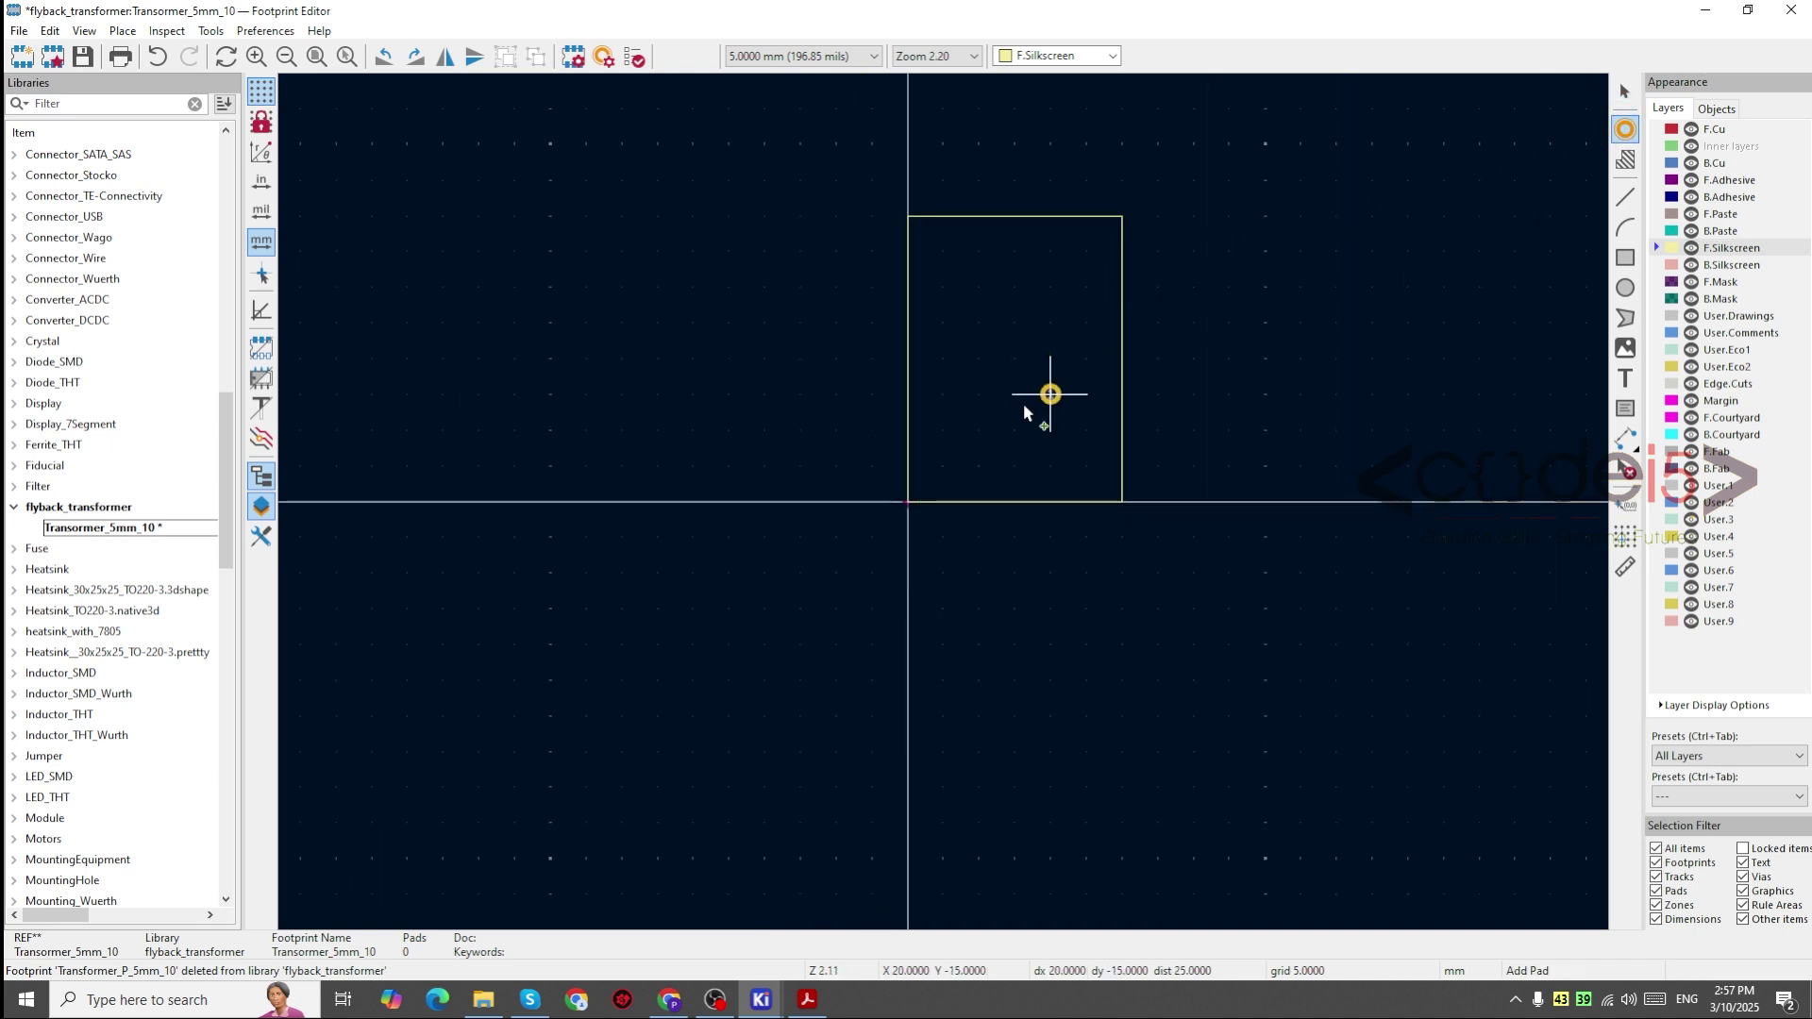
scroll(951, 505, "up", 7)
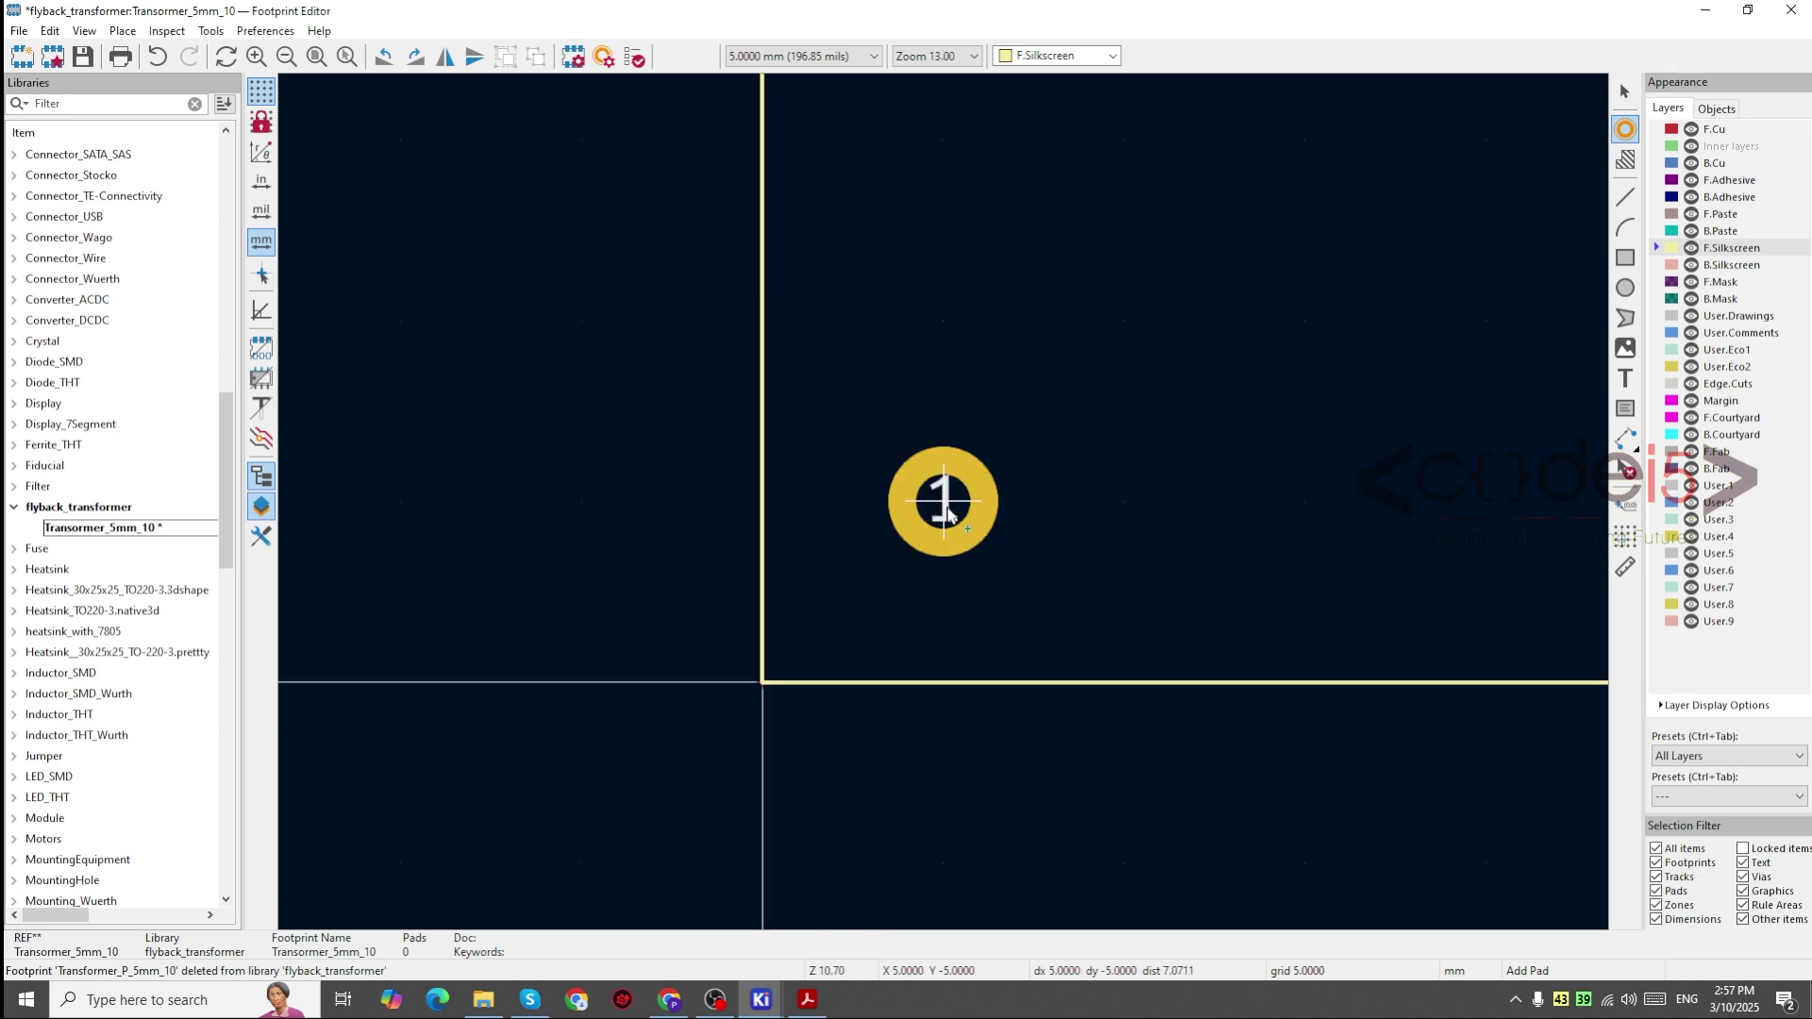
left_click(948, 514)
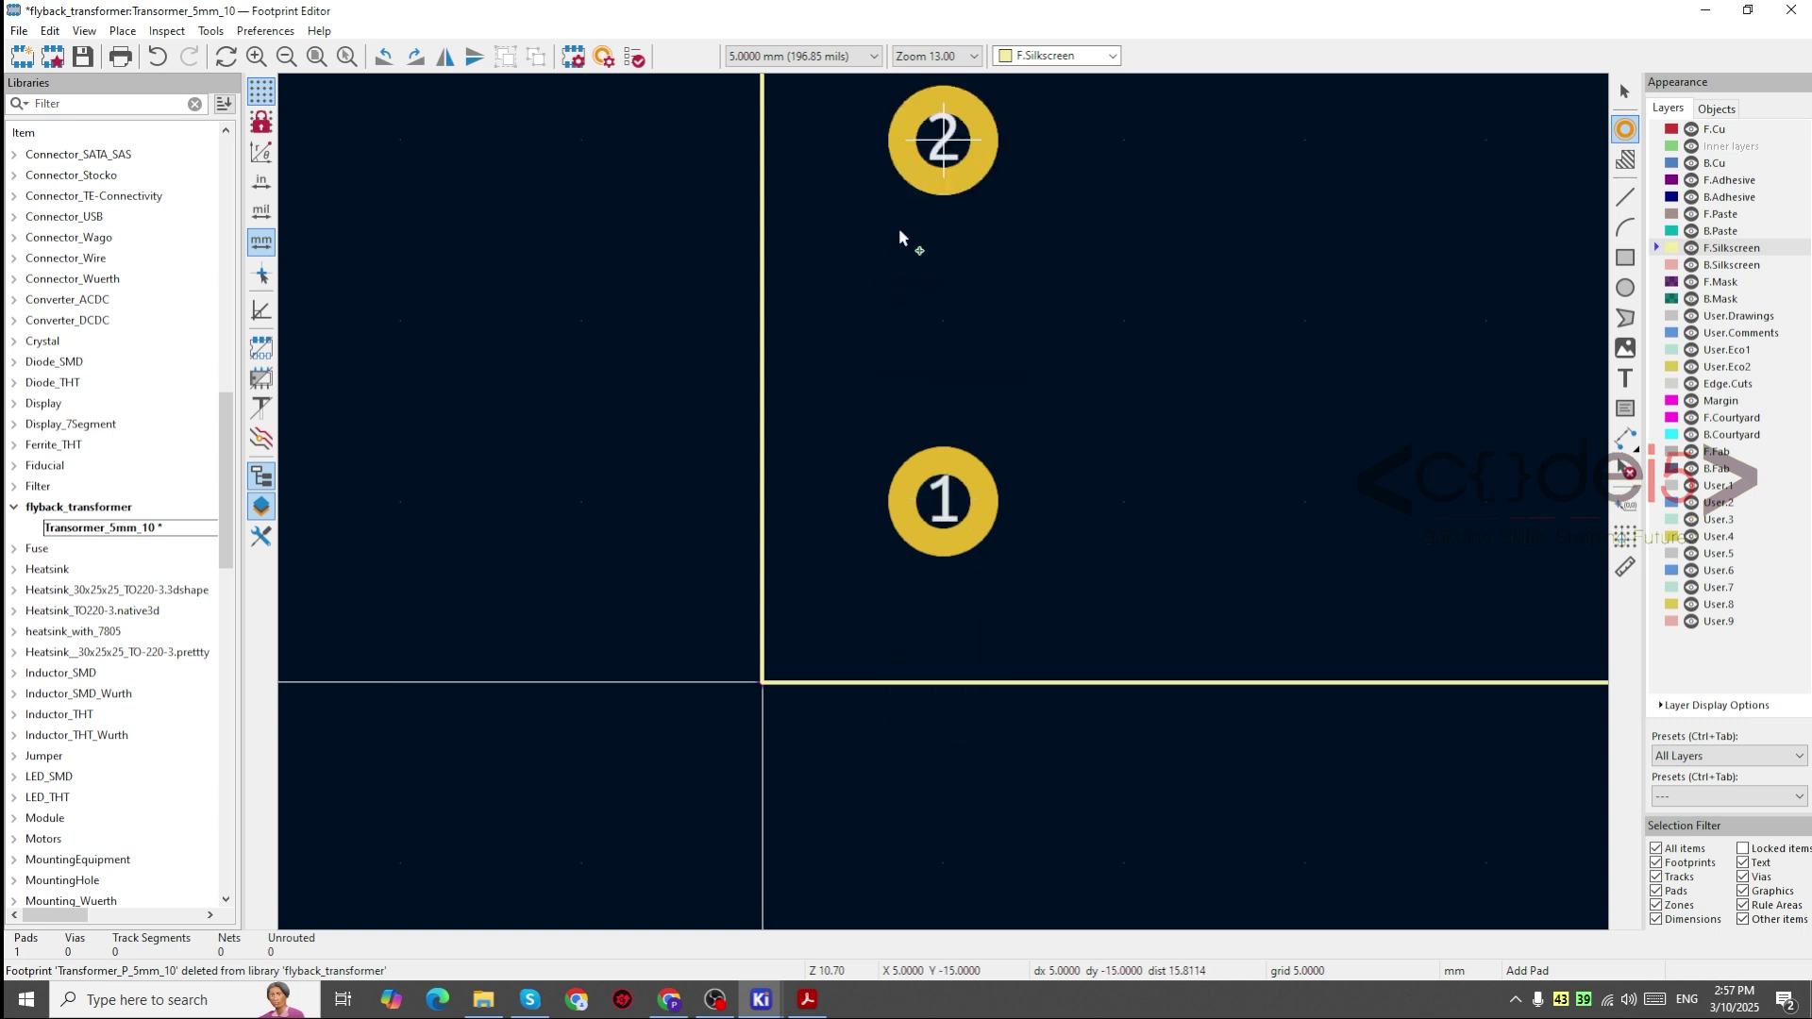
left_click(896, 350)
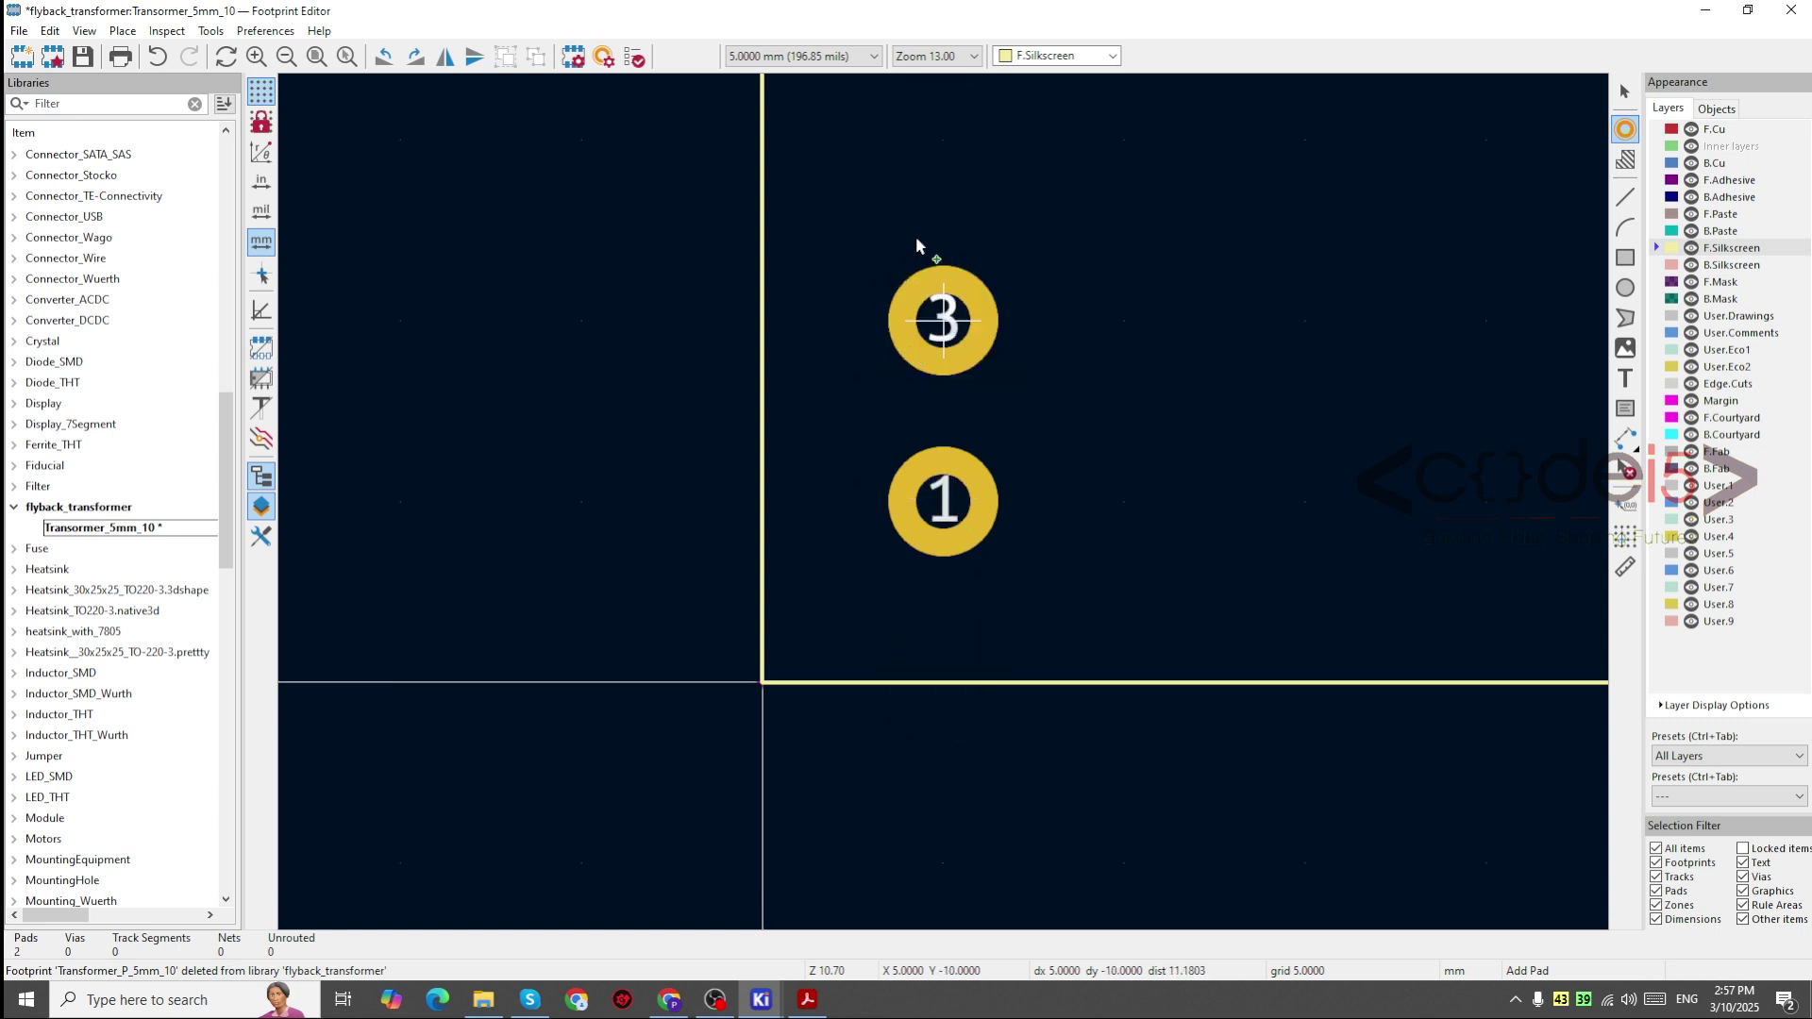
left_click(936, 195)
scroll(936, 195, "down", 4)
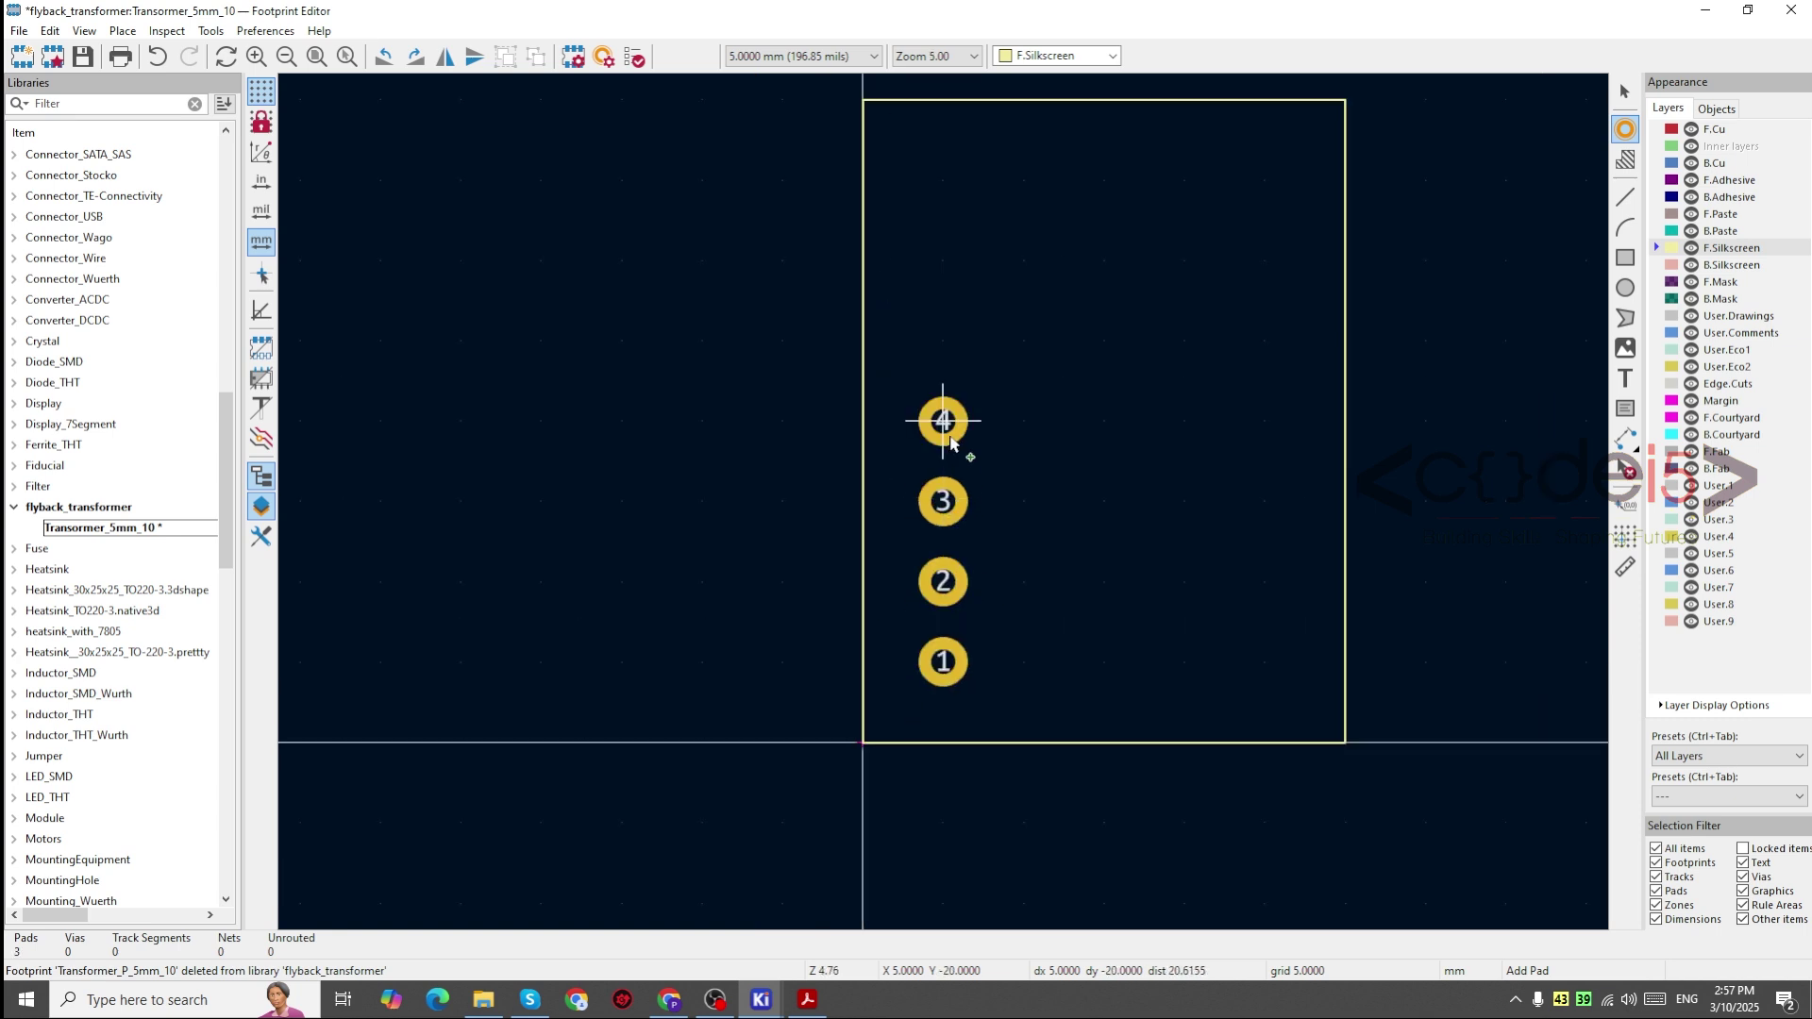
left_click(943, 421)
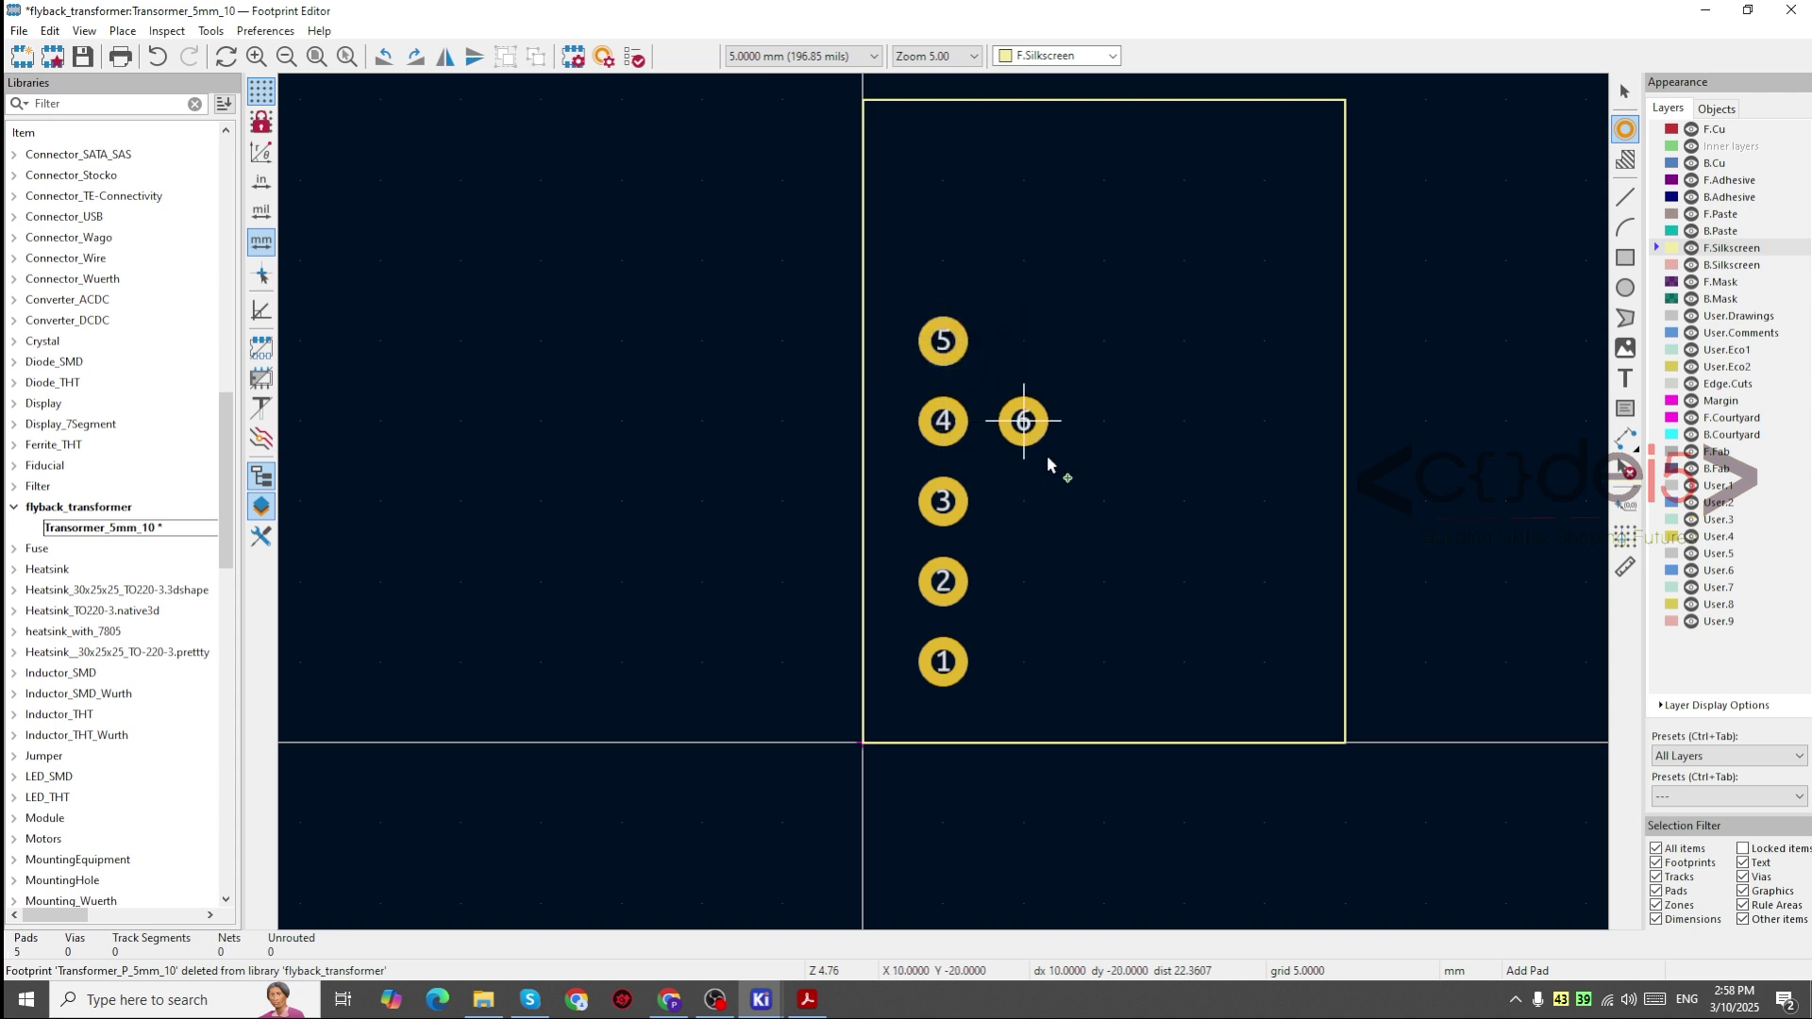
key("Escape")
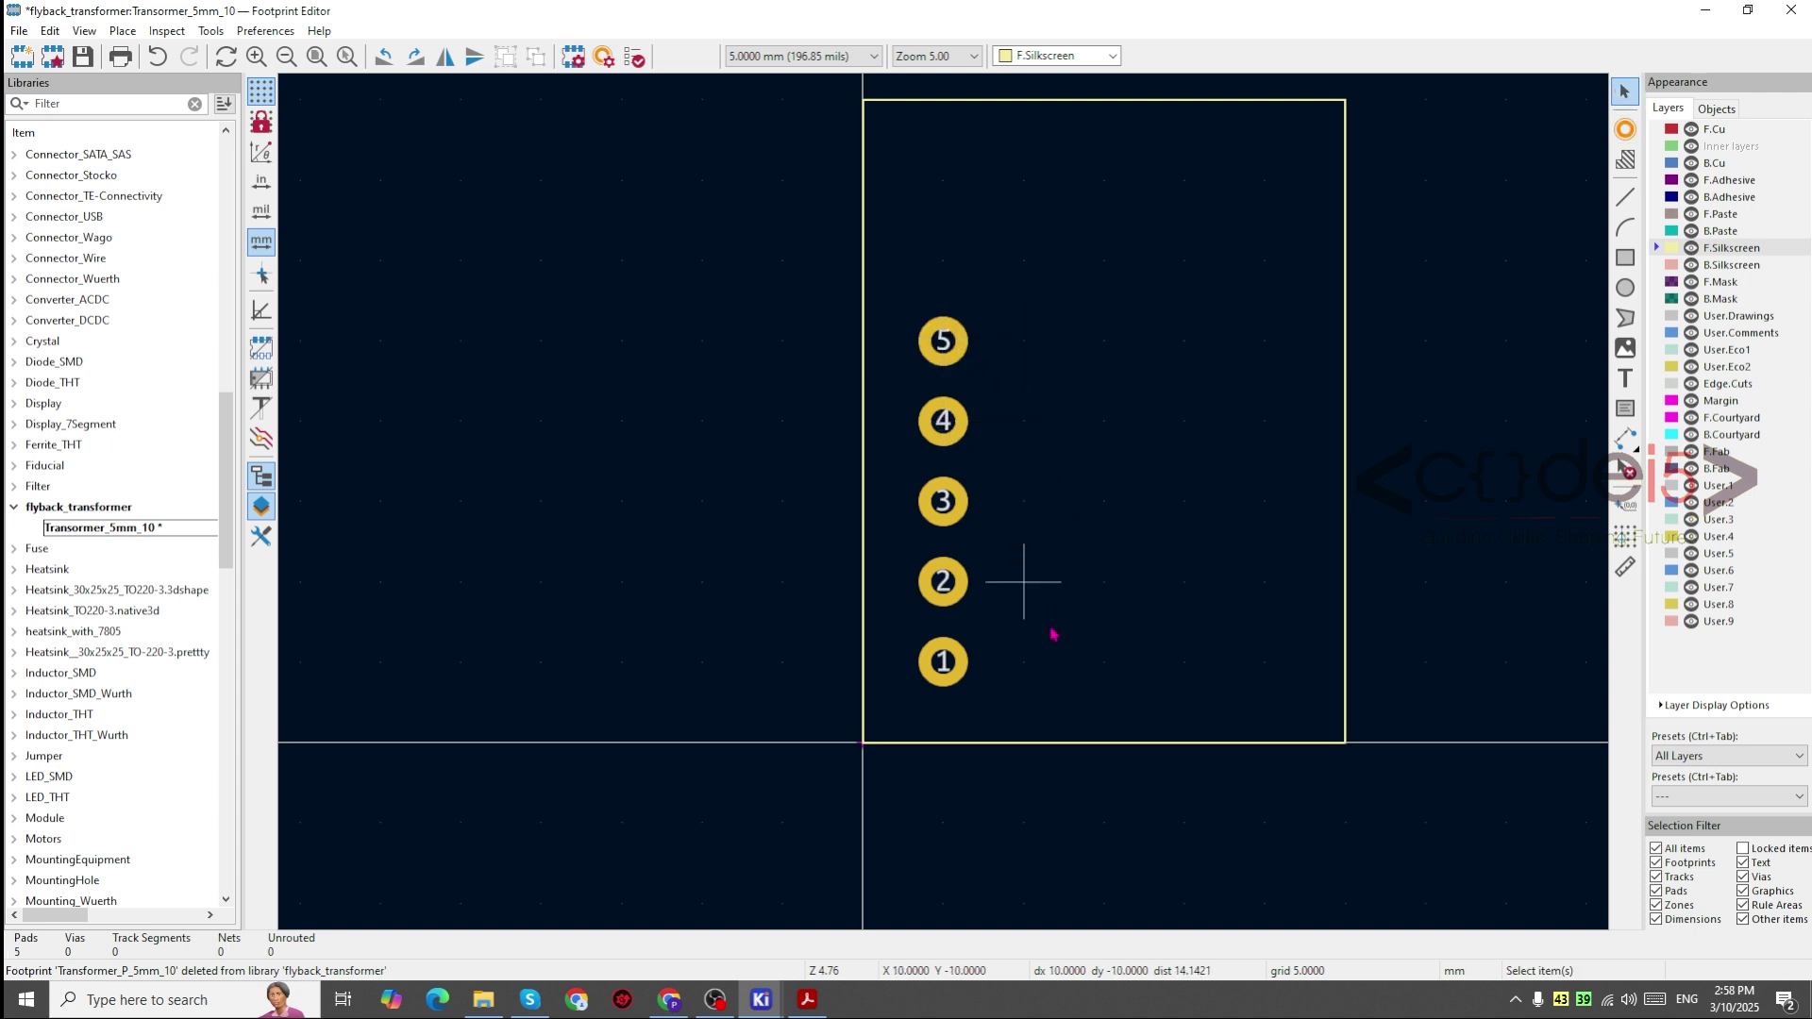
Step: Measure the centre-to-centre spacing between pads 1 and 2
scroll(945, 665, "up", 4)
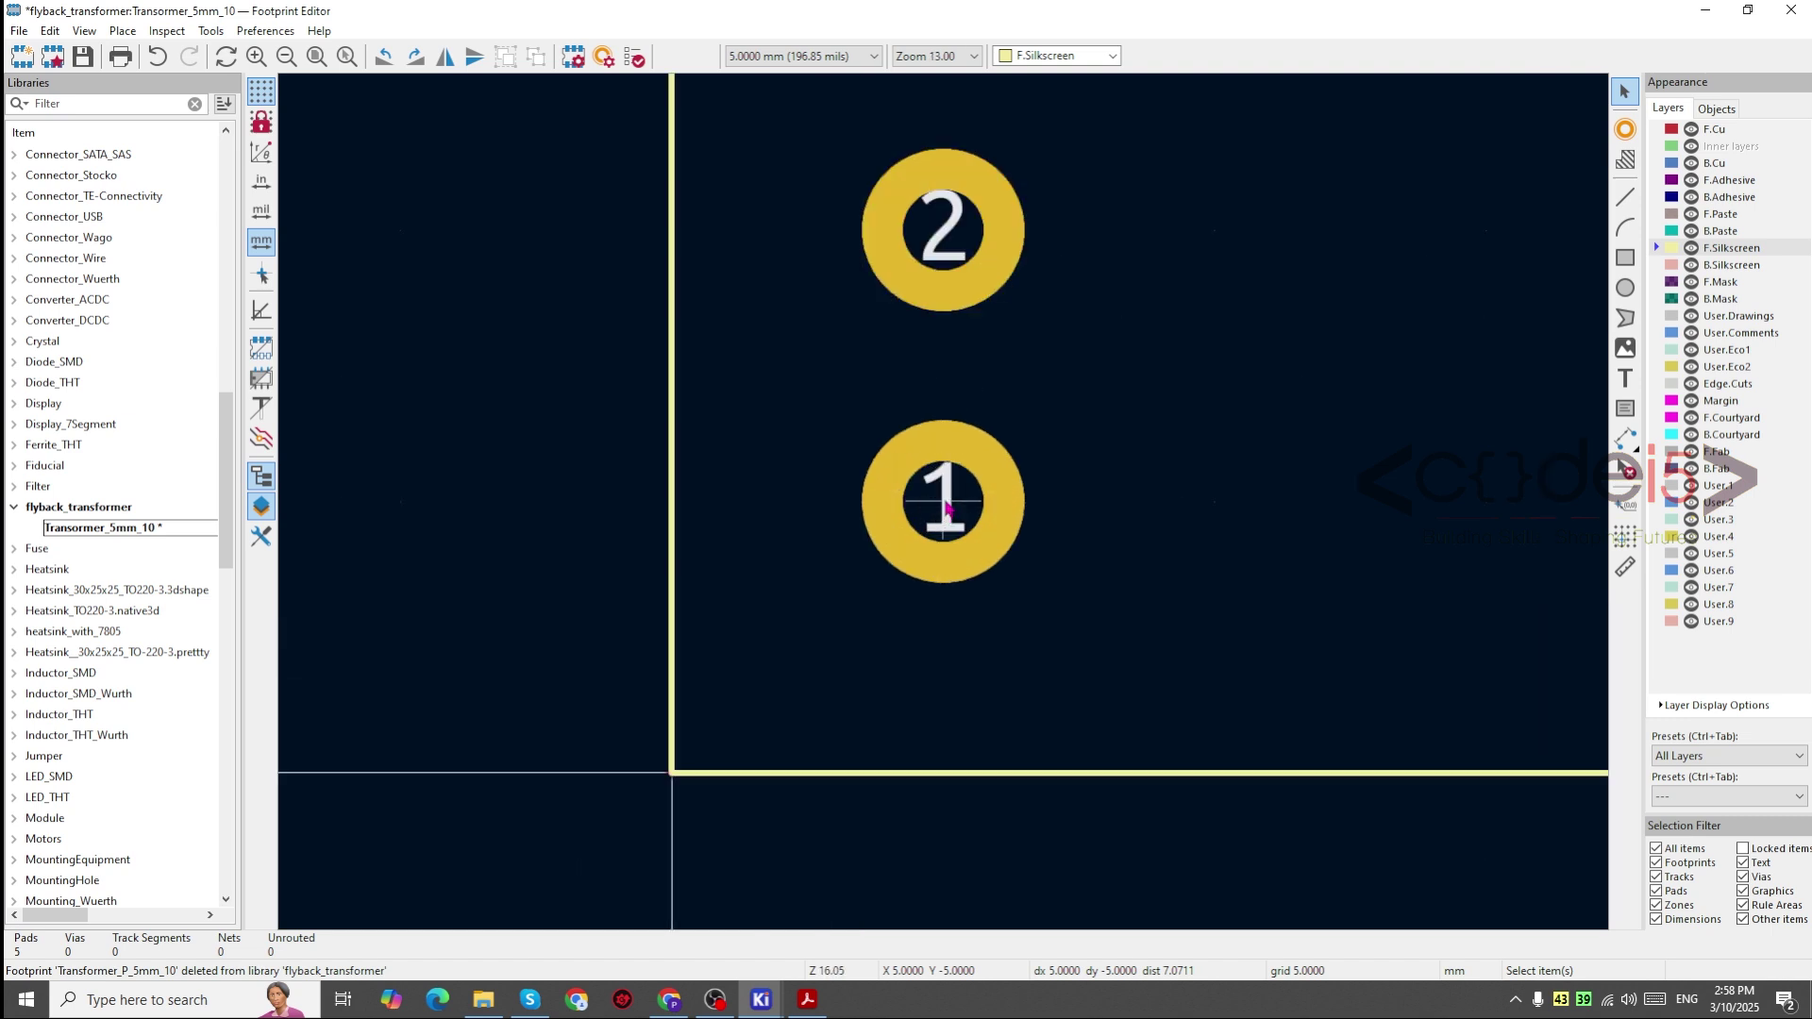
scroll(947, 508, "down", 2)
left_click(167, 30)
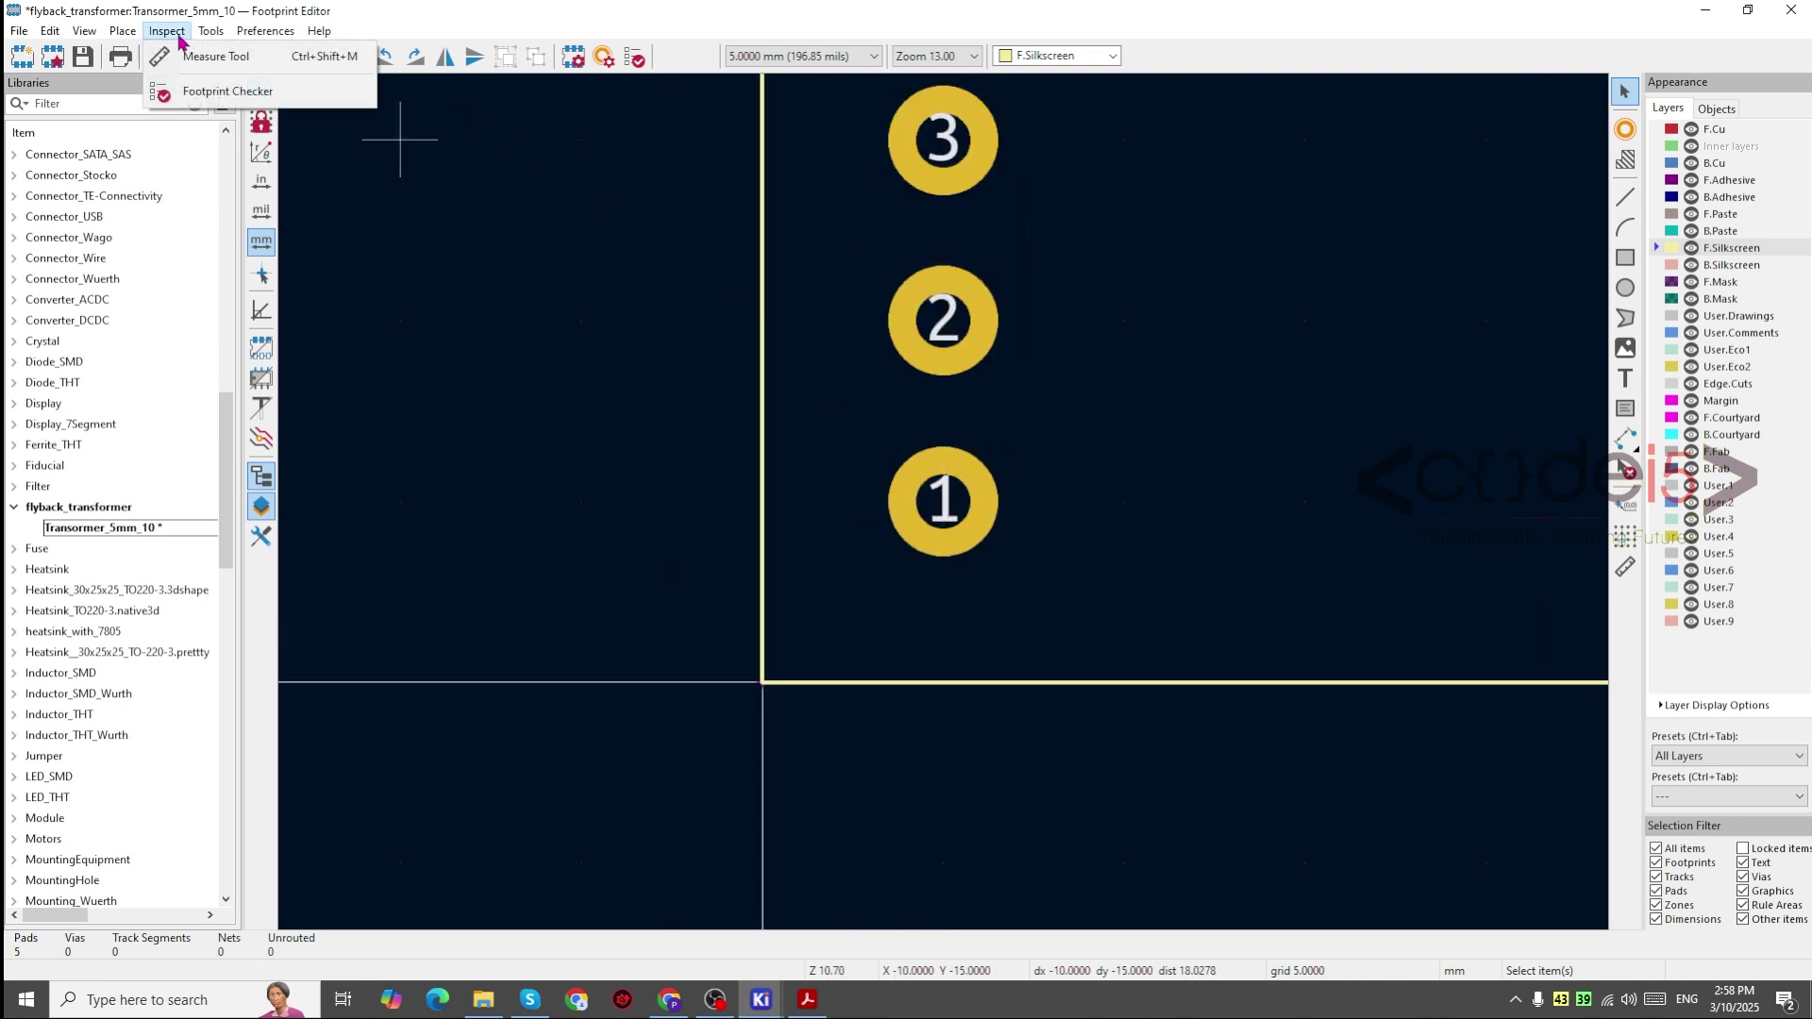
left_click(202, 57)
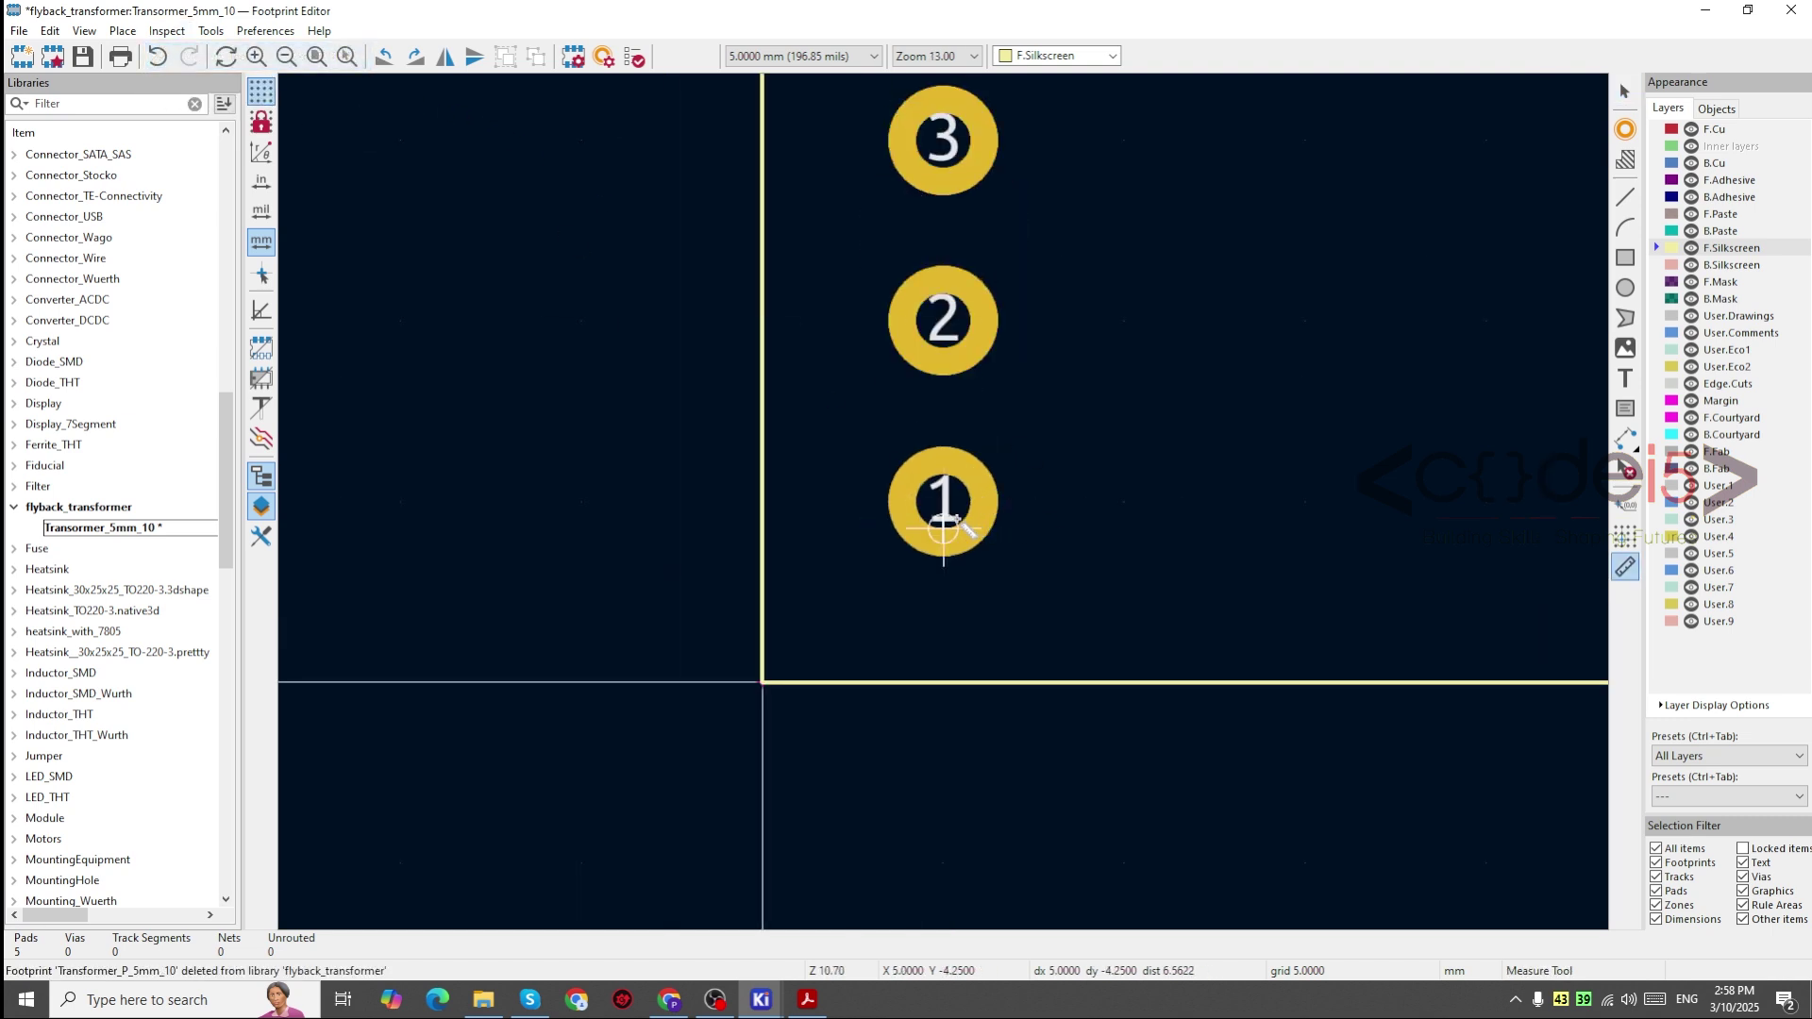
left_click(944, 501)
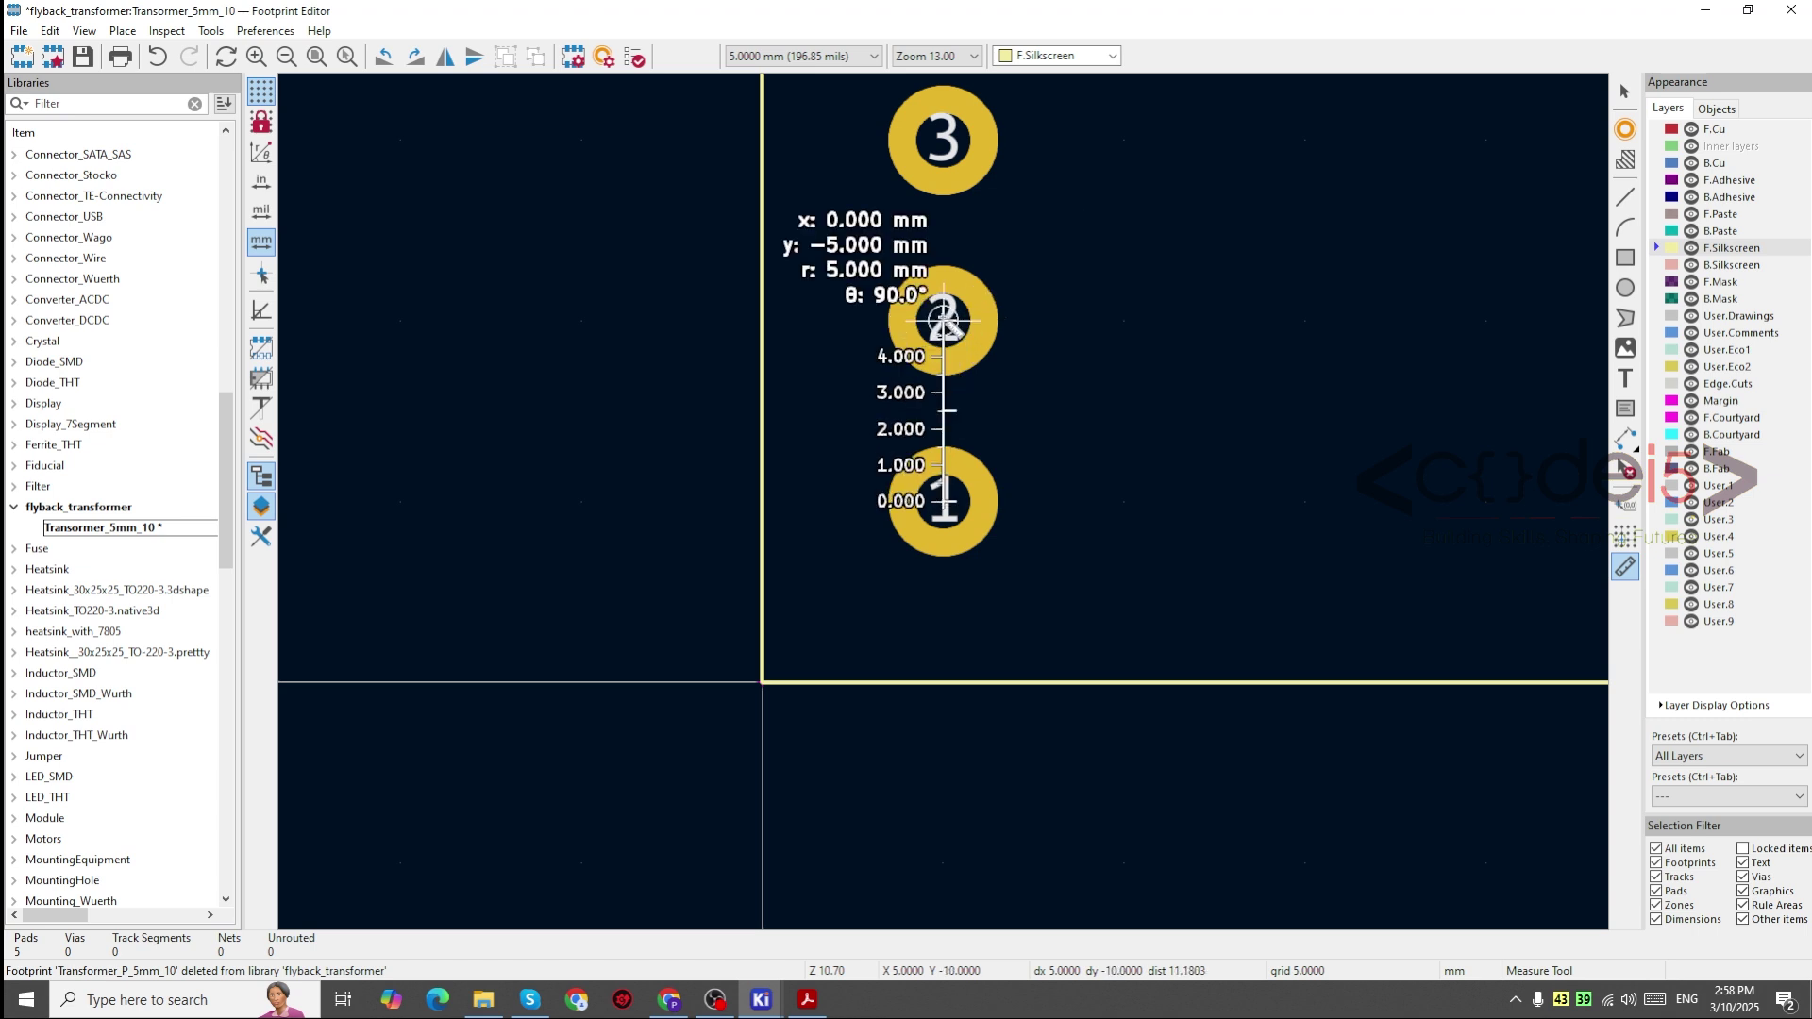
scroll(944, 320, "down", 3)
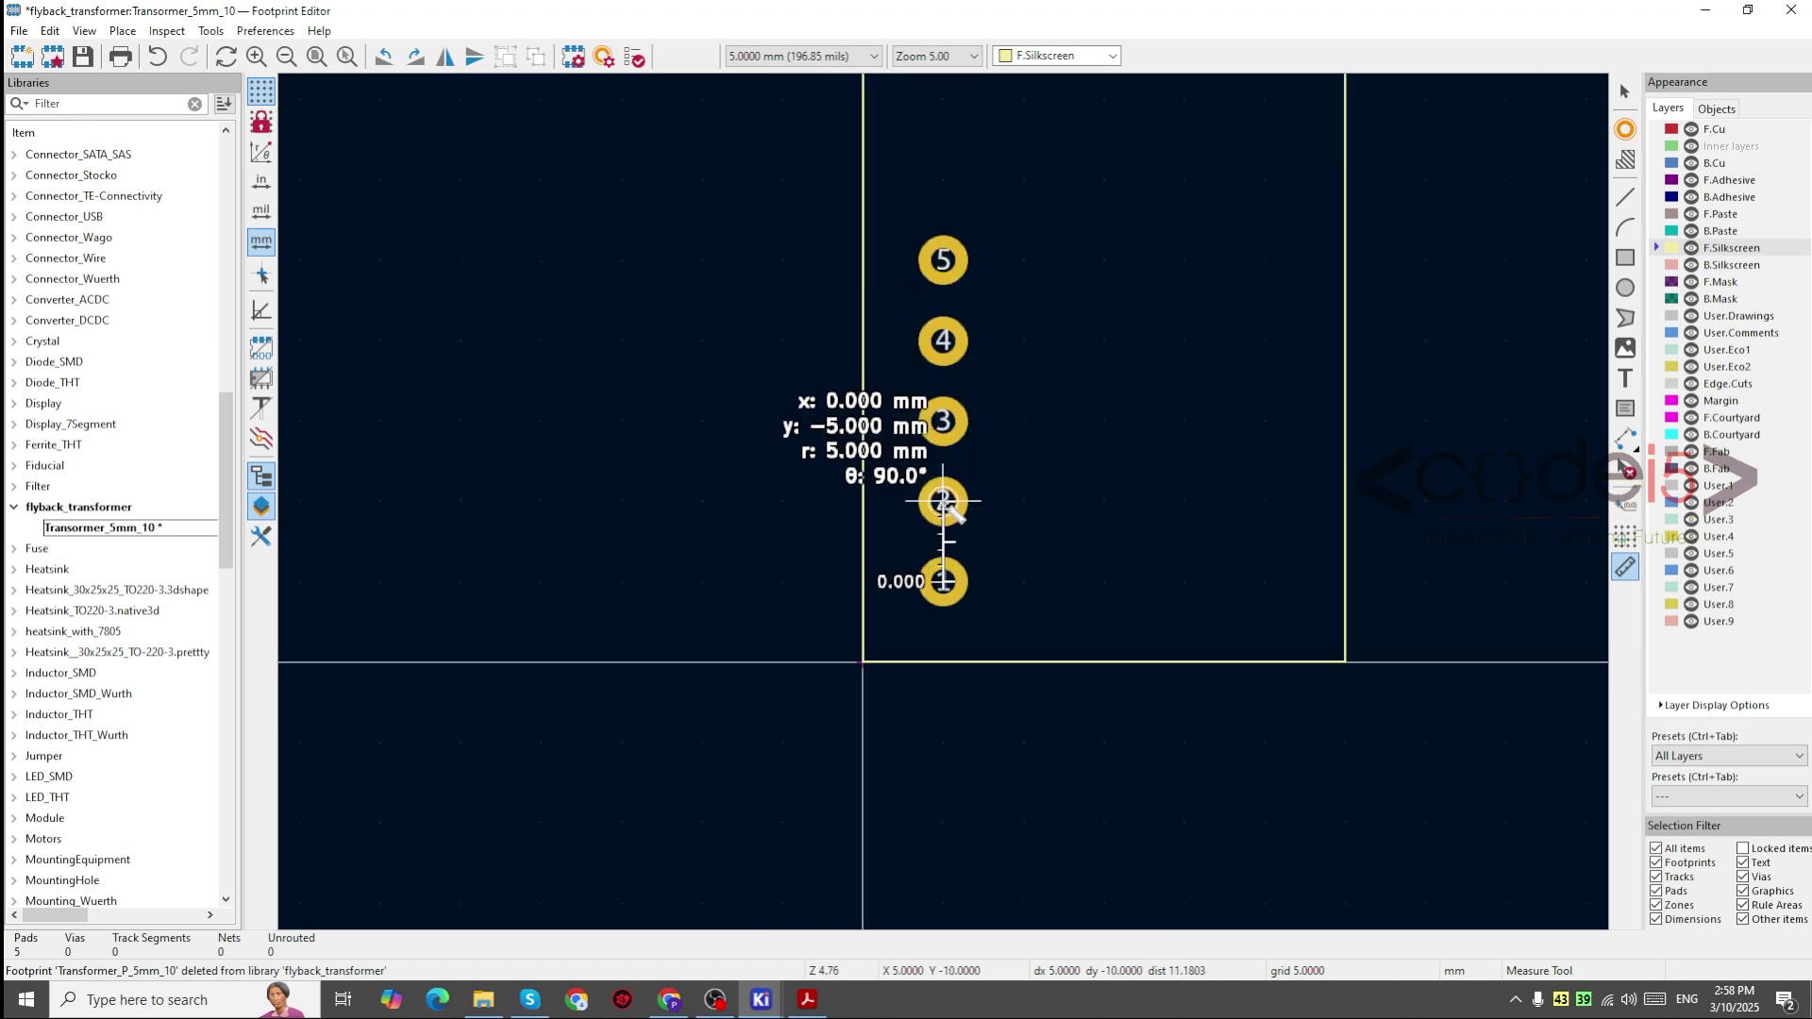
scroll(944, 501, "down", 1)
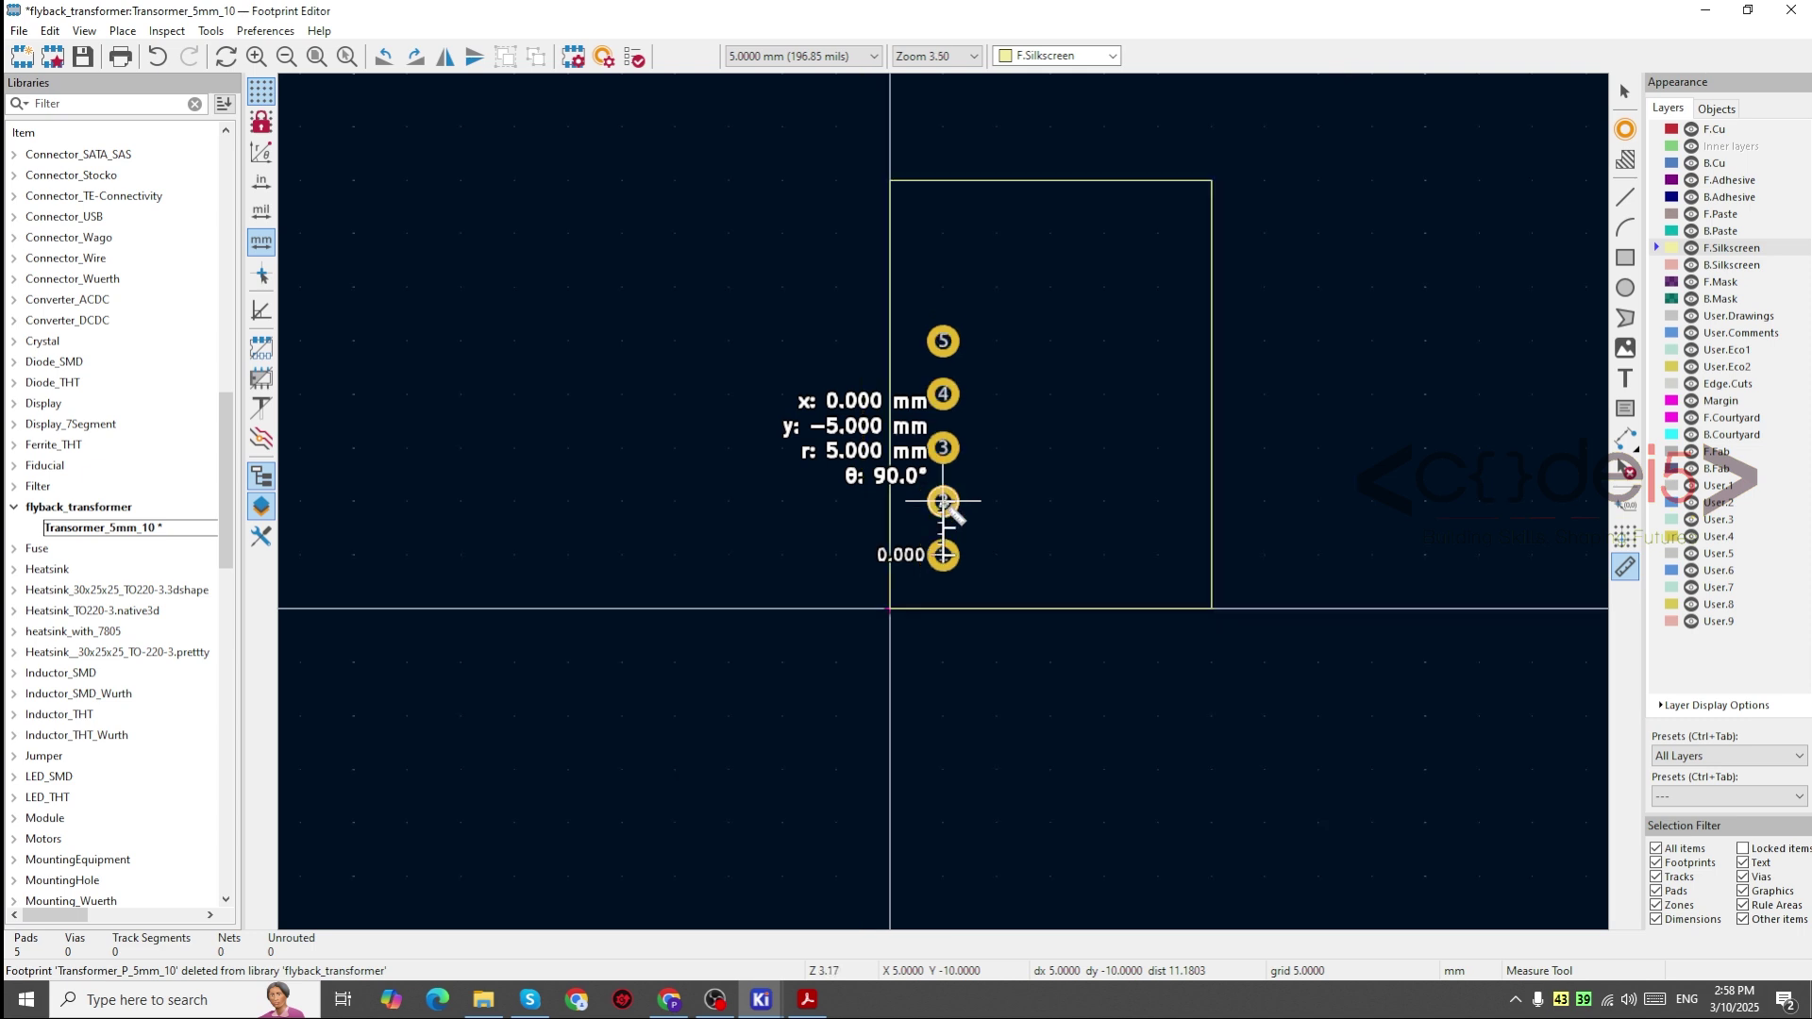
key("Escape")
key("Escape")
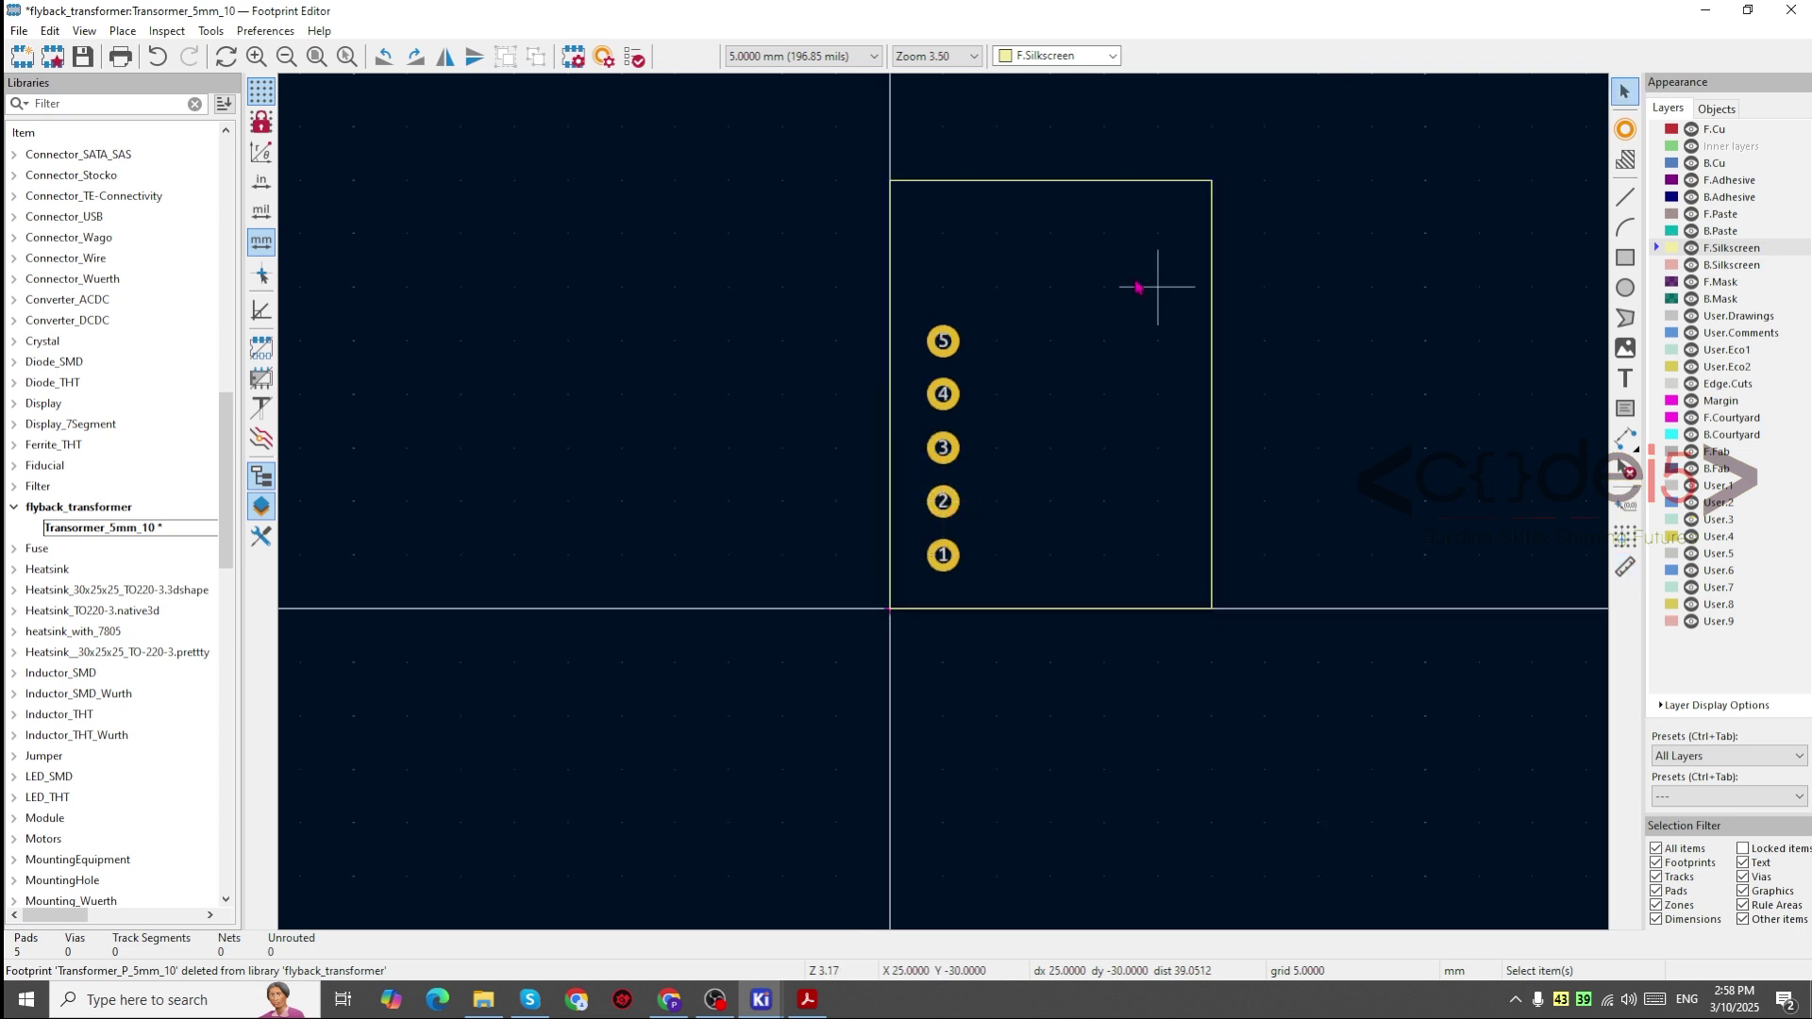
Step: Check the outline rectangle's dimensions in its properties, and move pads 1 to 5 together 5 mm upward
double_click(1211, 318)
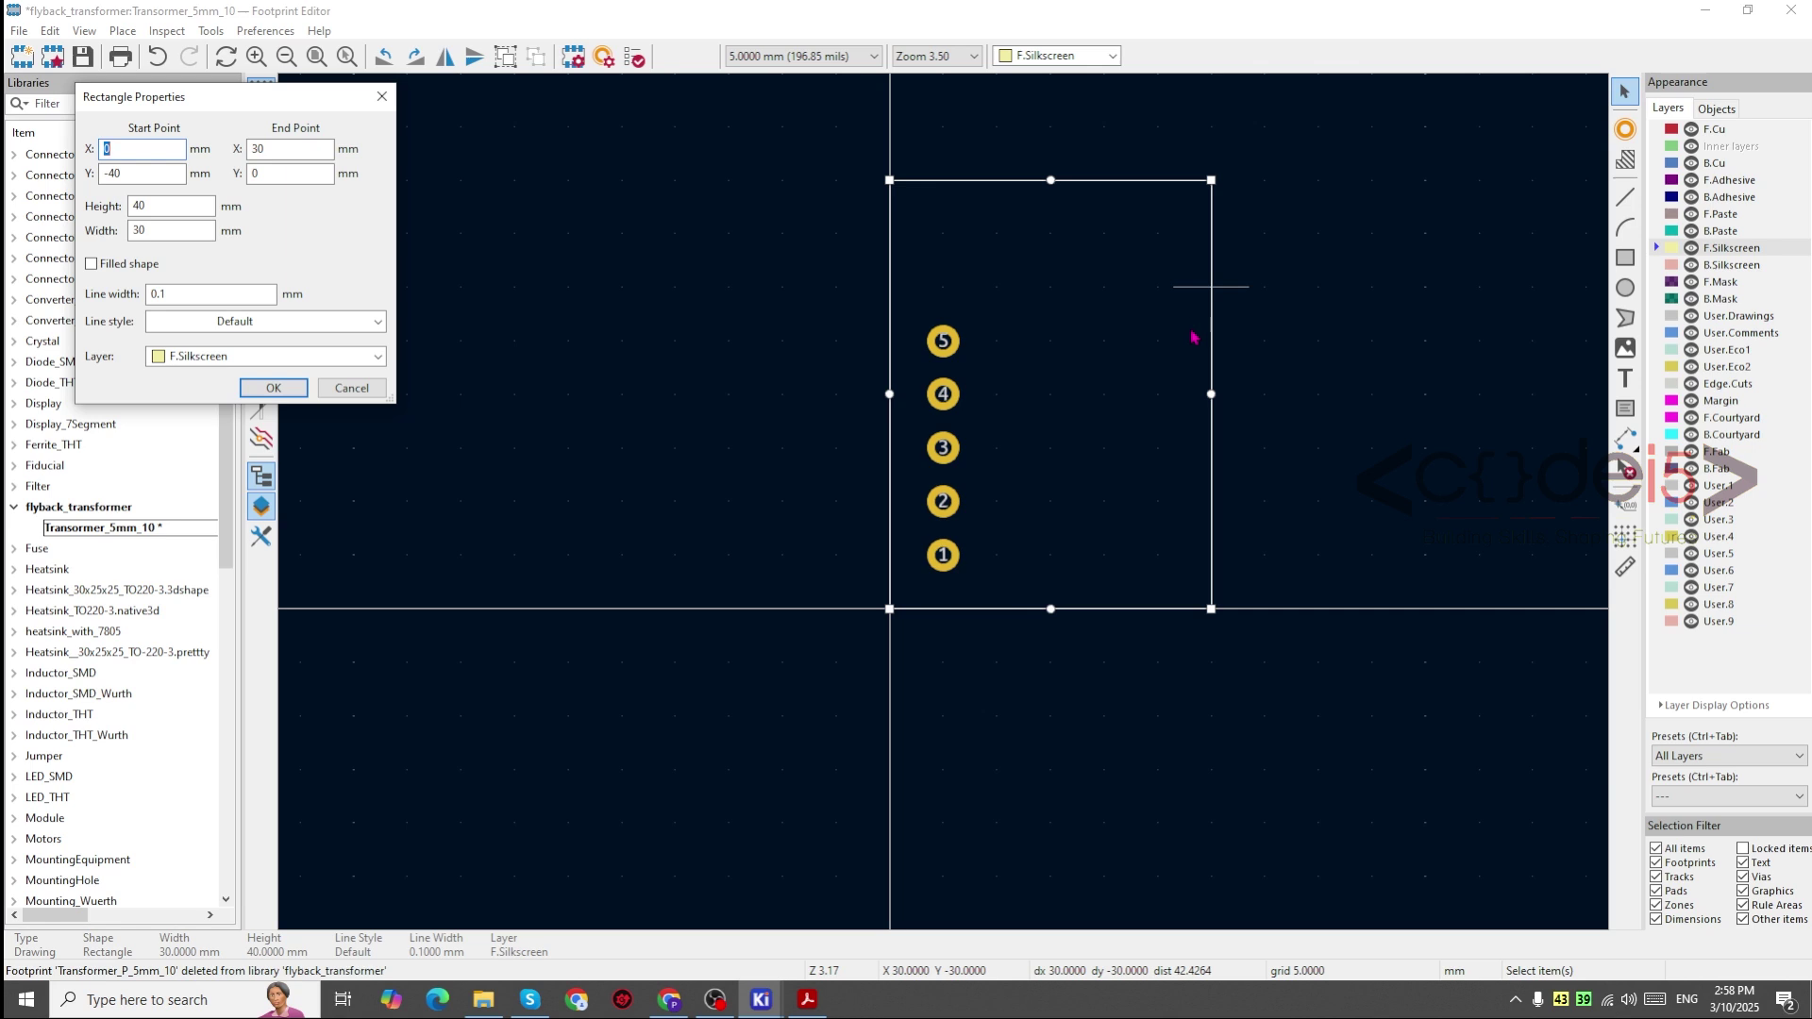
left_click(382, 98)
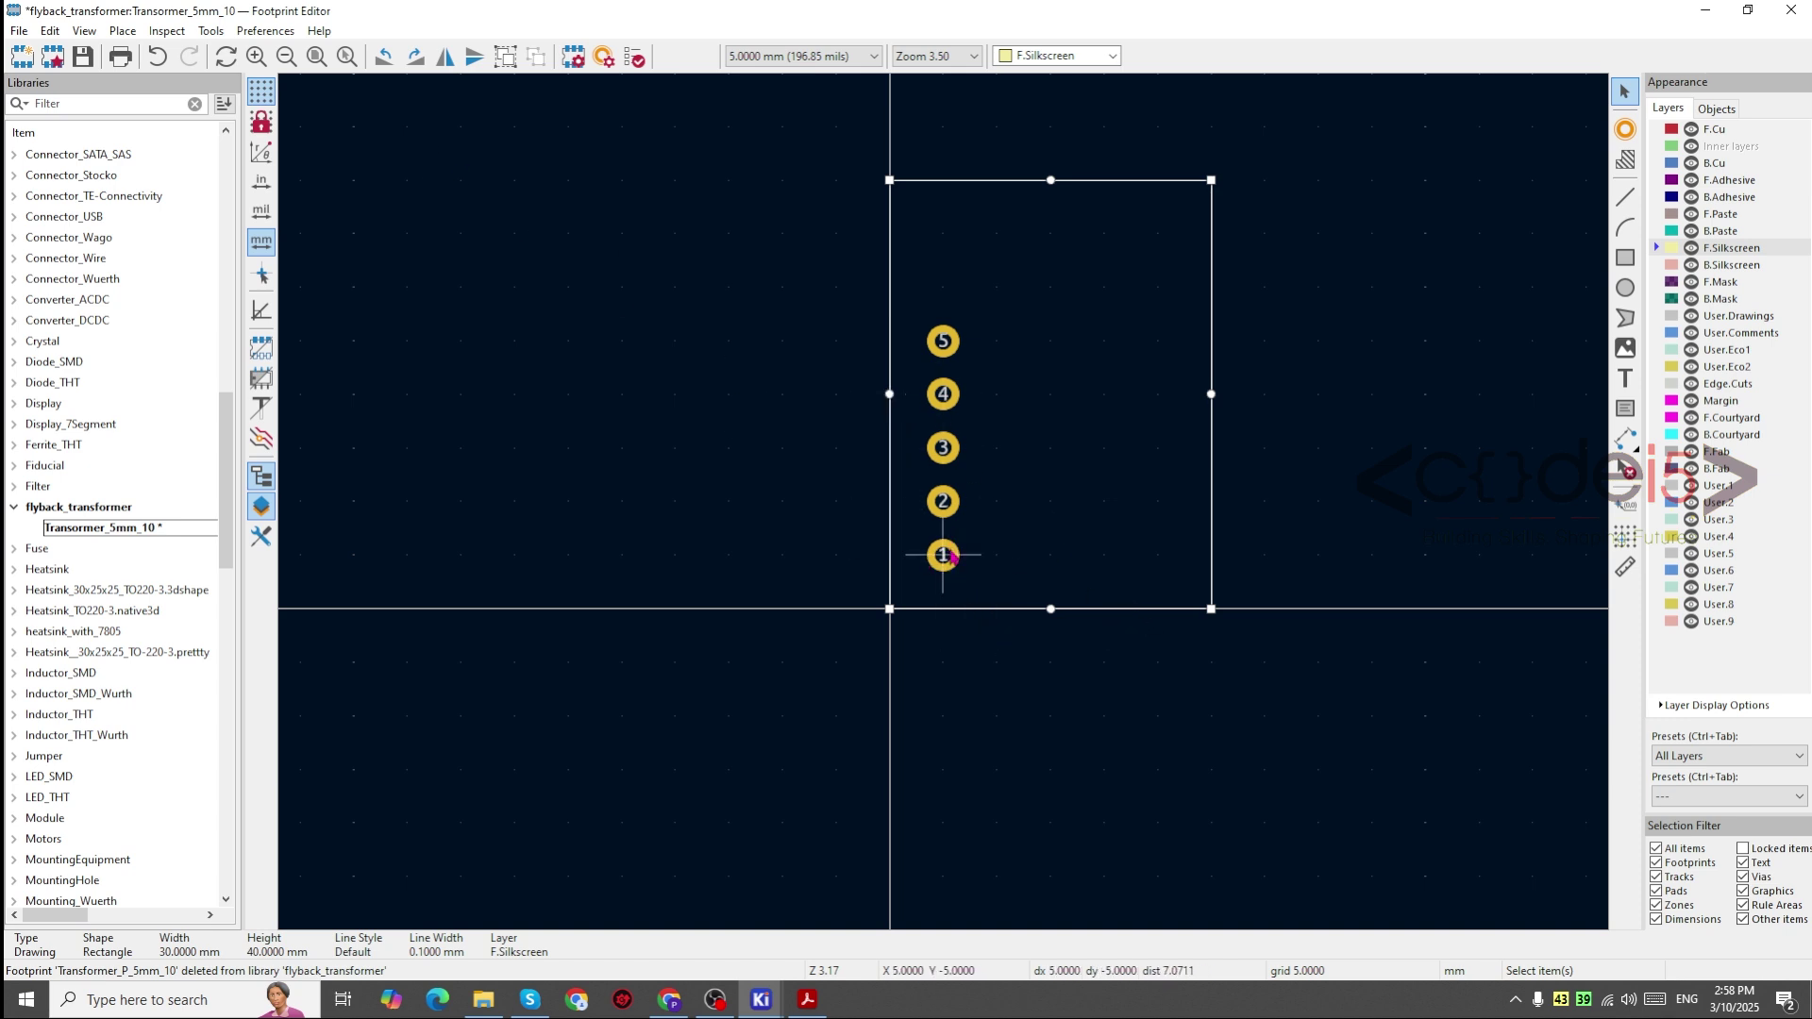
left_click_drag(974, 553, 940, 341)
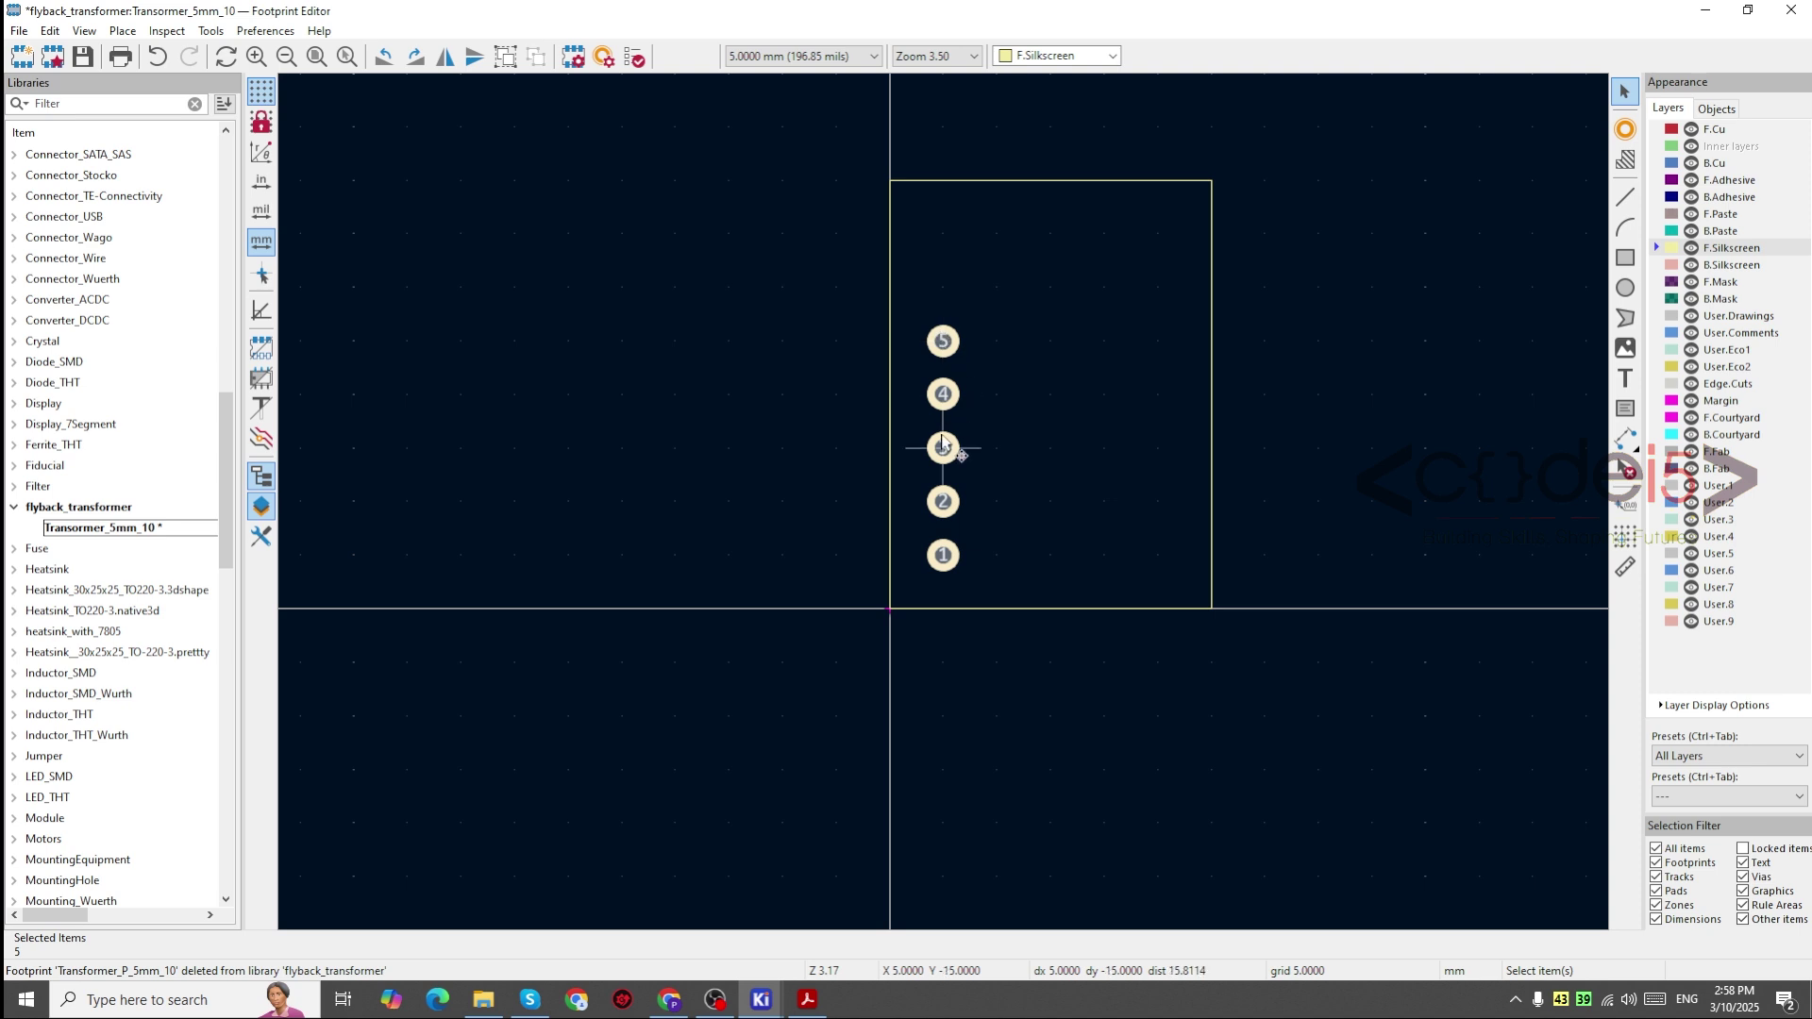
key("m")
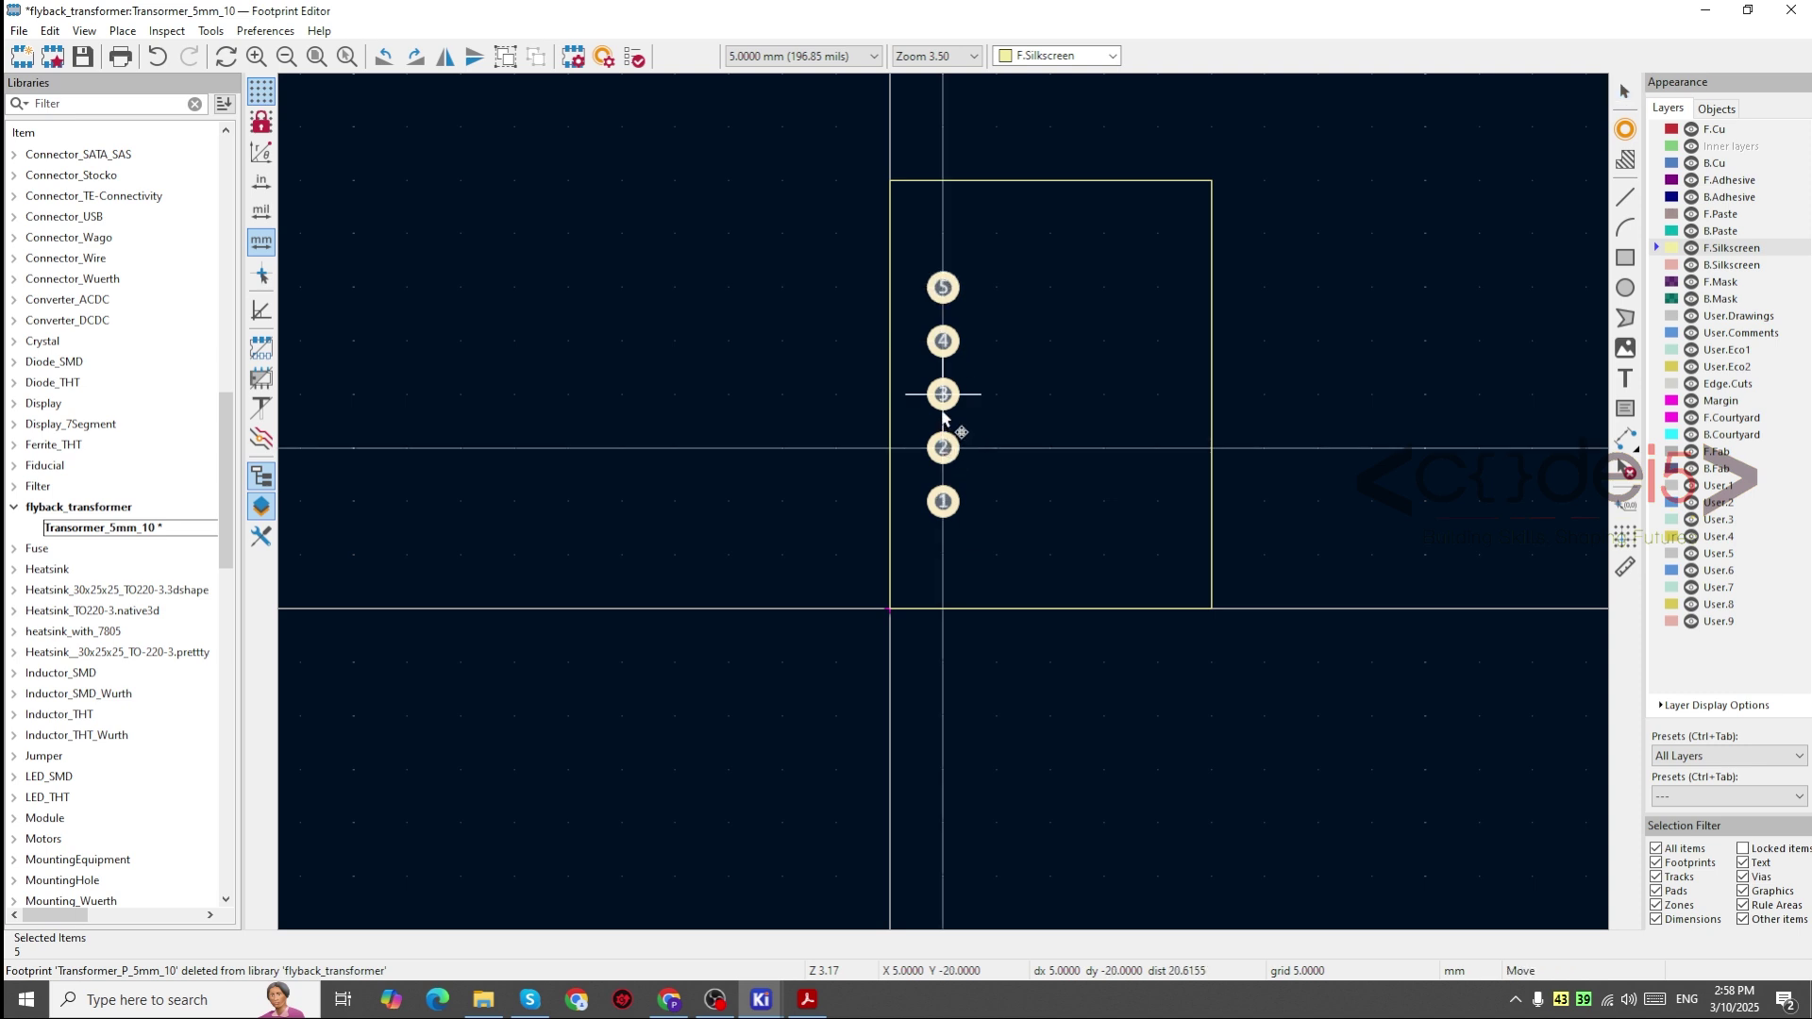
left_click(944, 417)
left_click(1283, 519)
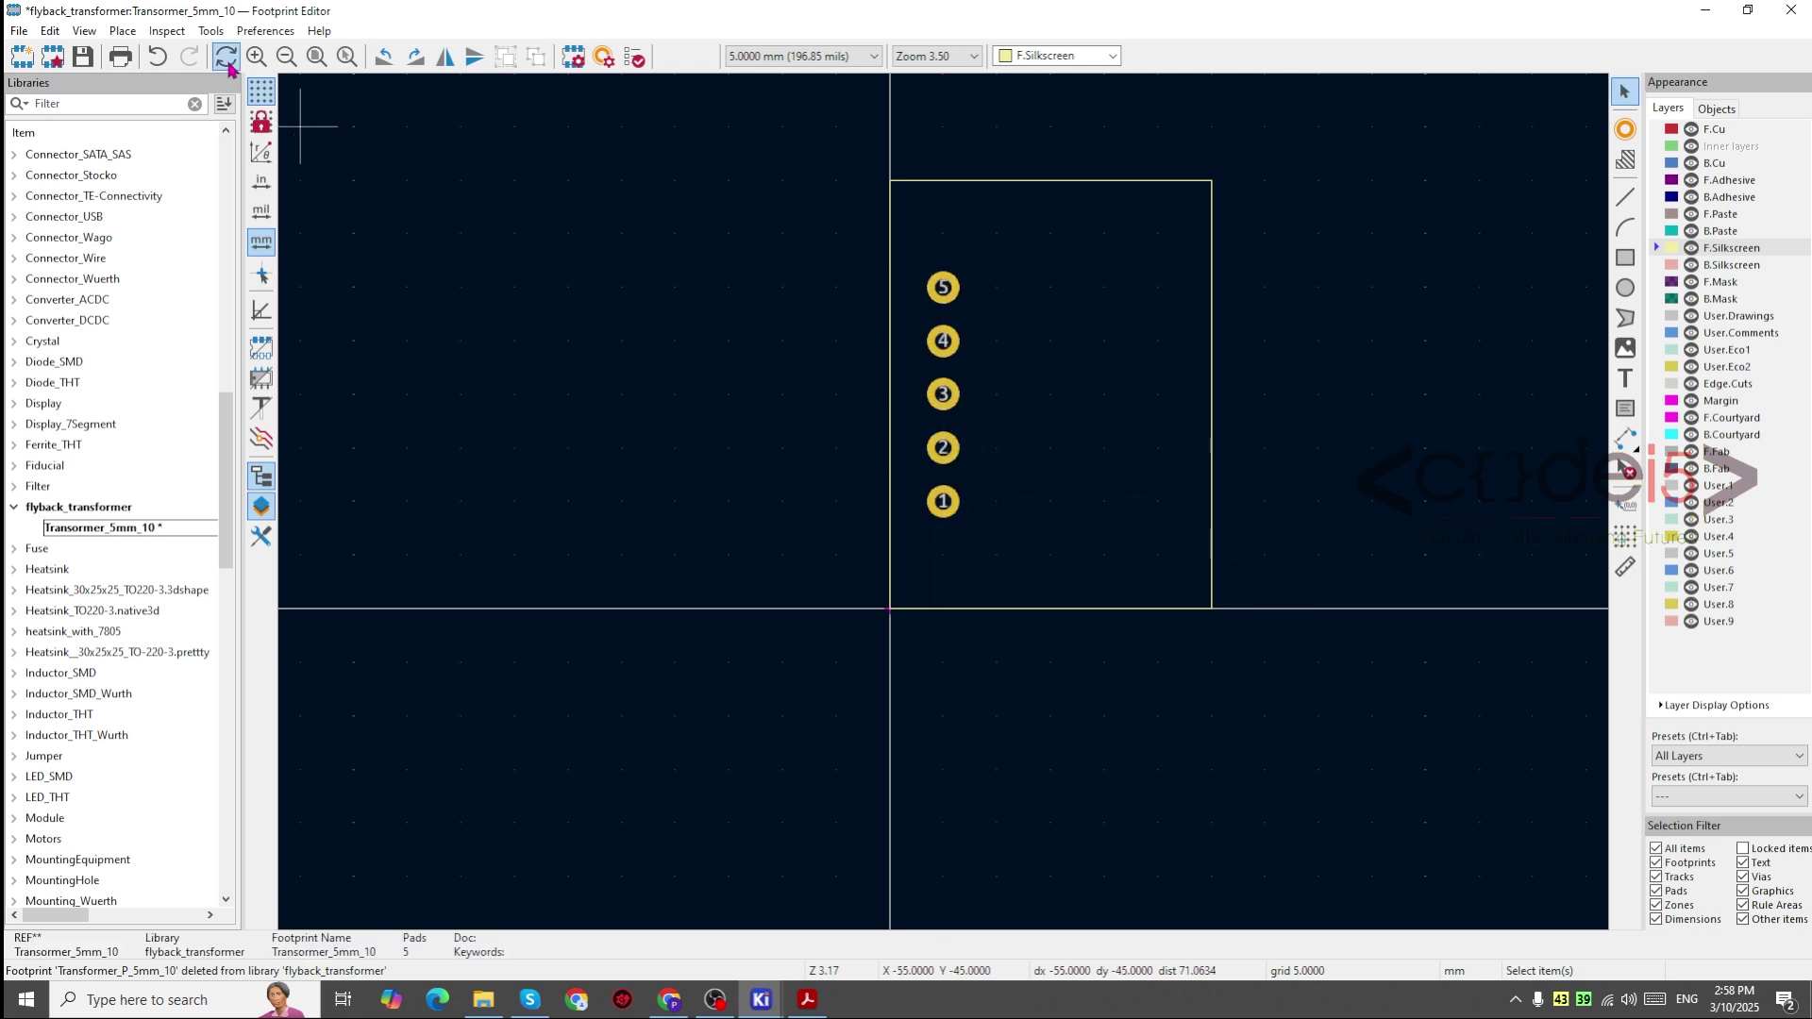
Step: Measure the vertical distance from the centre of pad 1 to the outline's lower edge
left_click(167, 31)
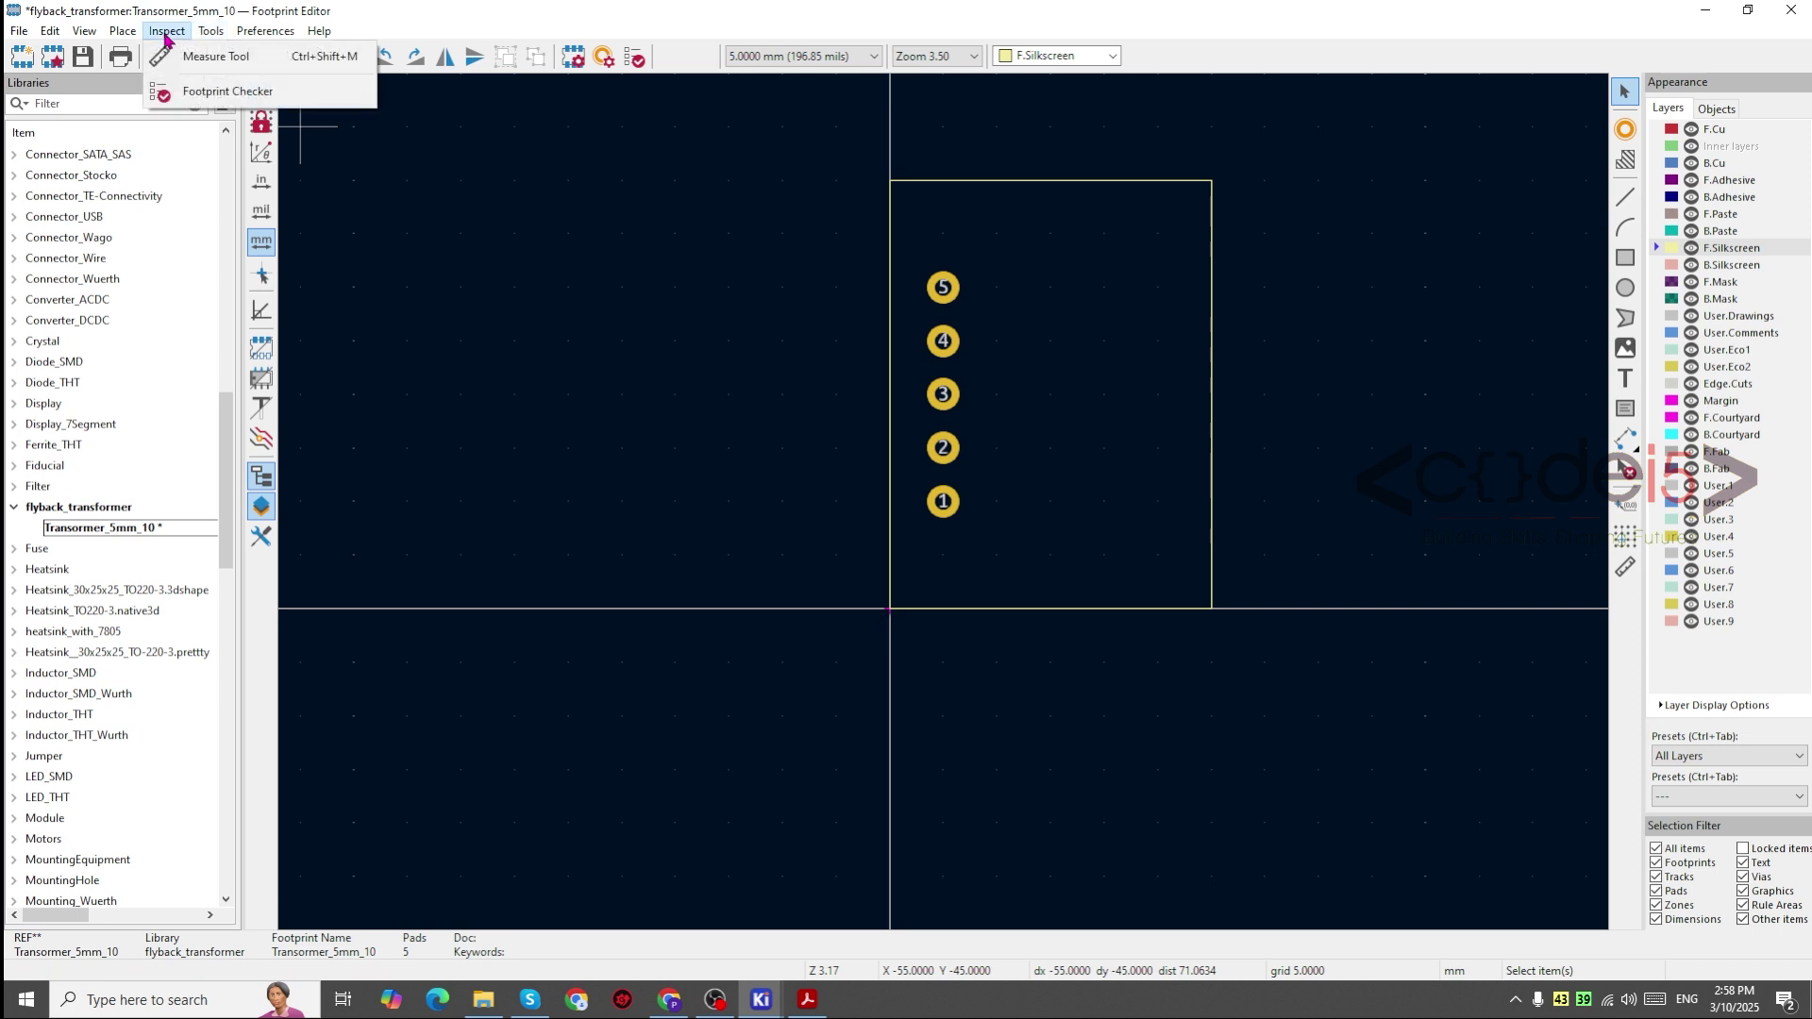
left_click(209, 57)
scroll(1004, 547, "up", 2)
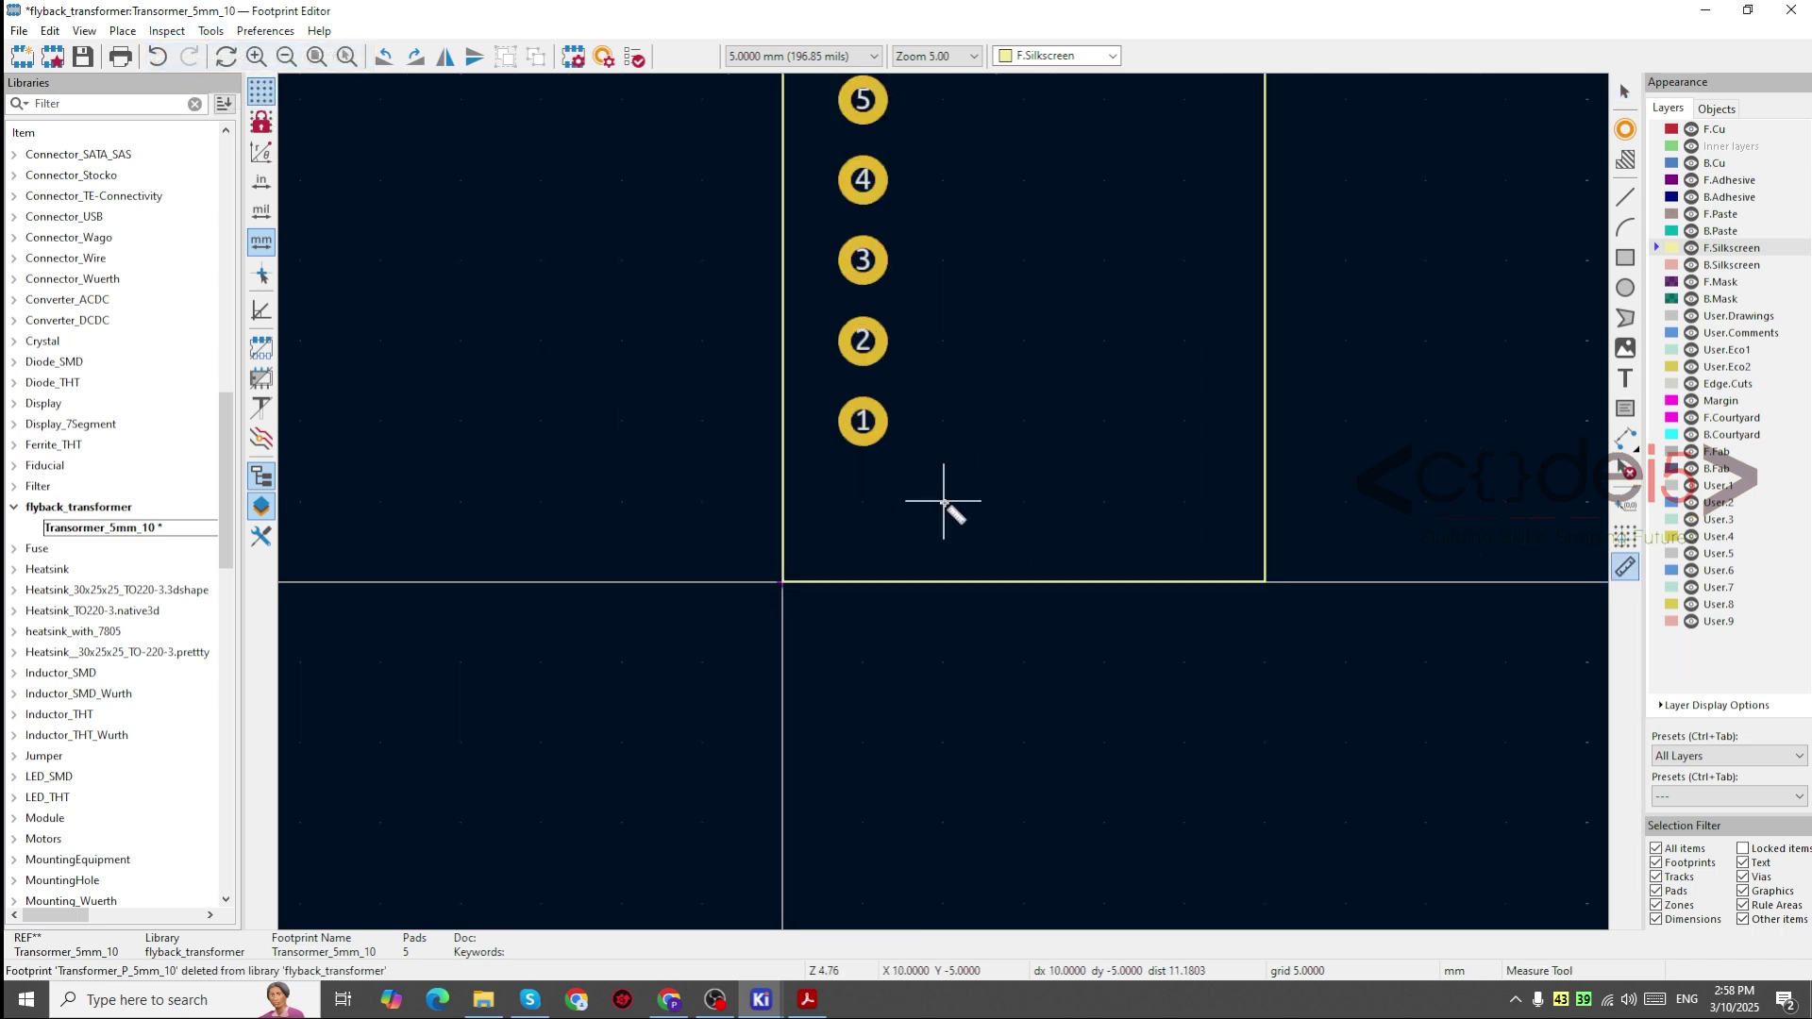
left_click(862, 421)
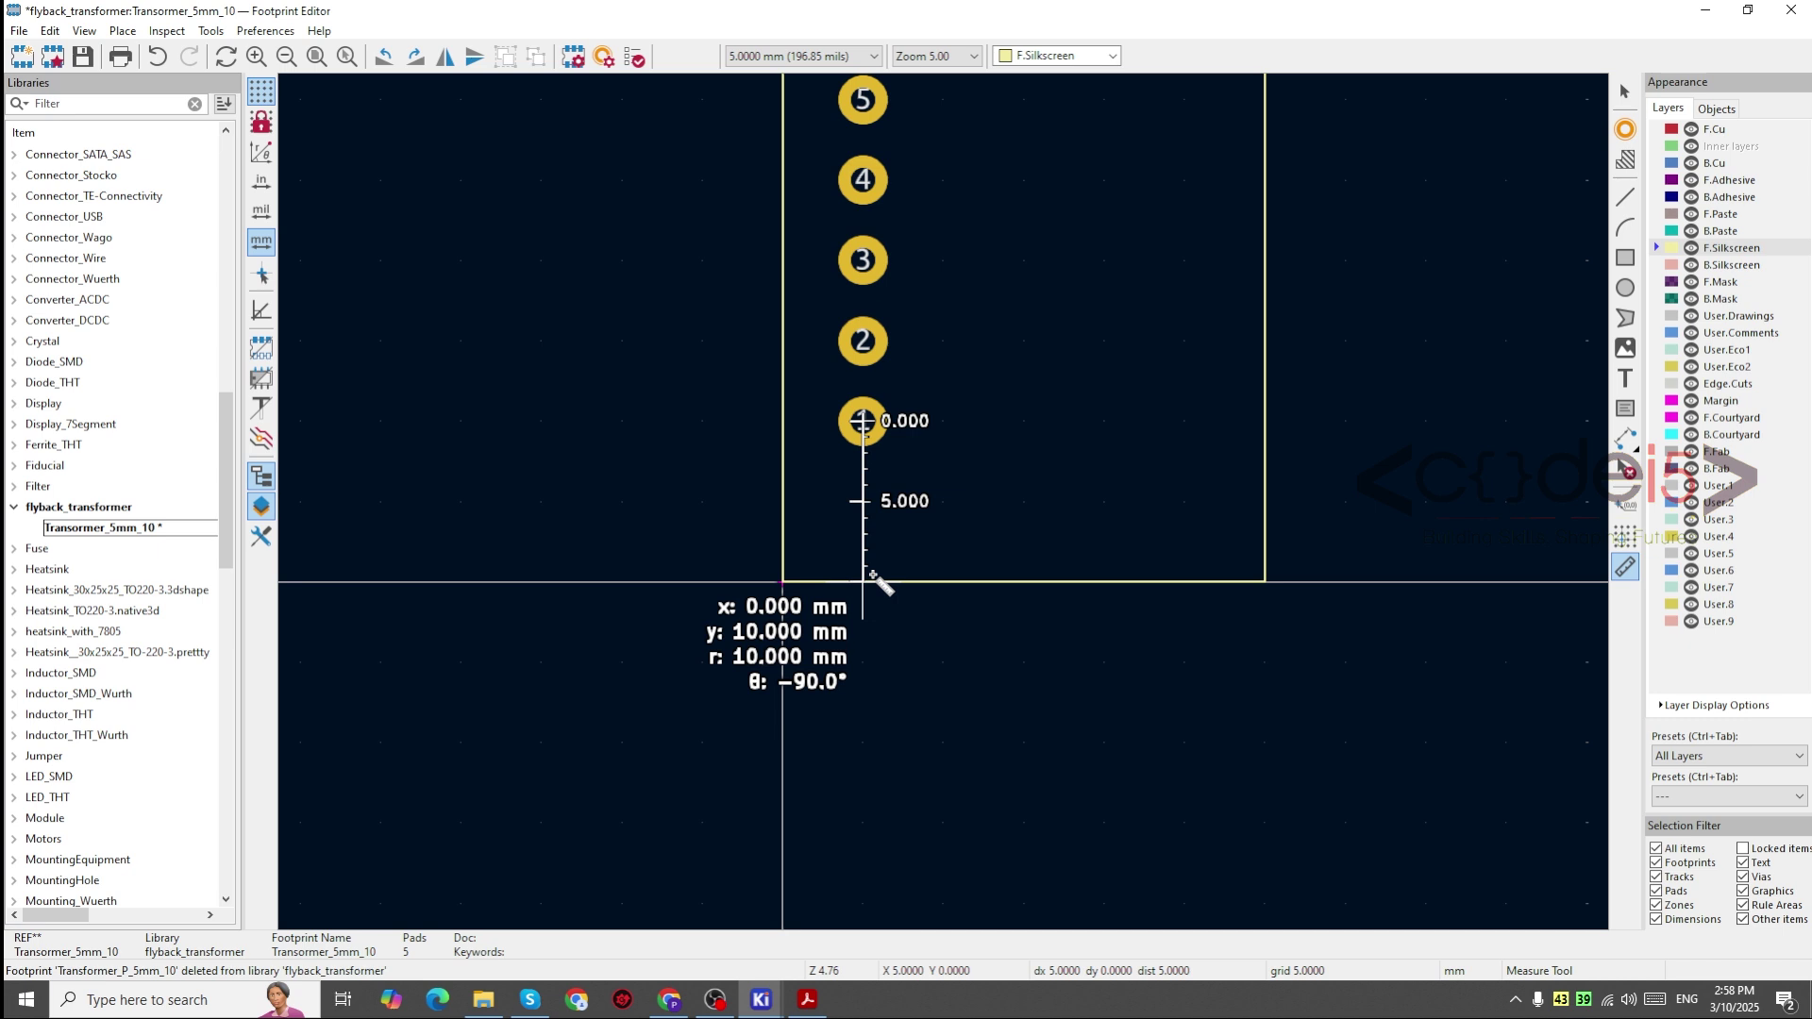
scroll(872, 573, "down", 2)
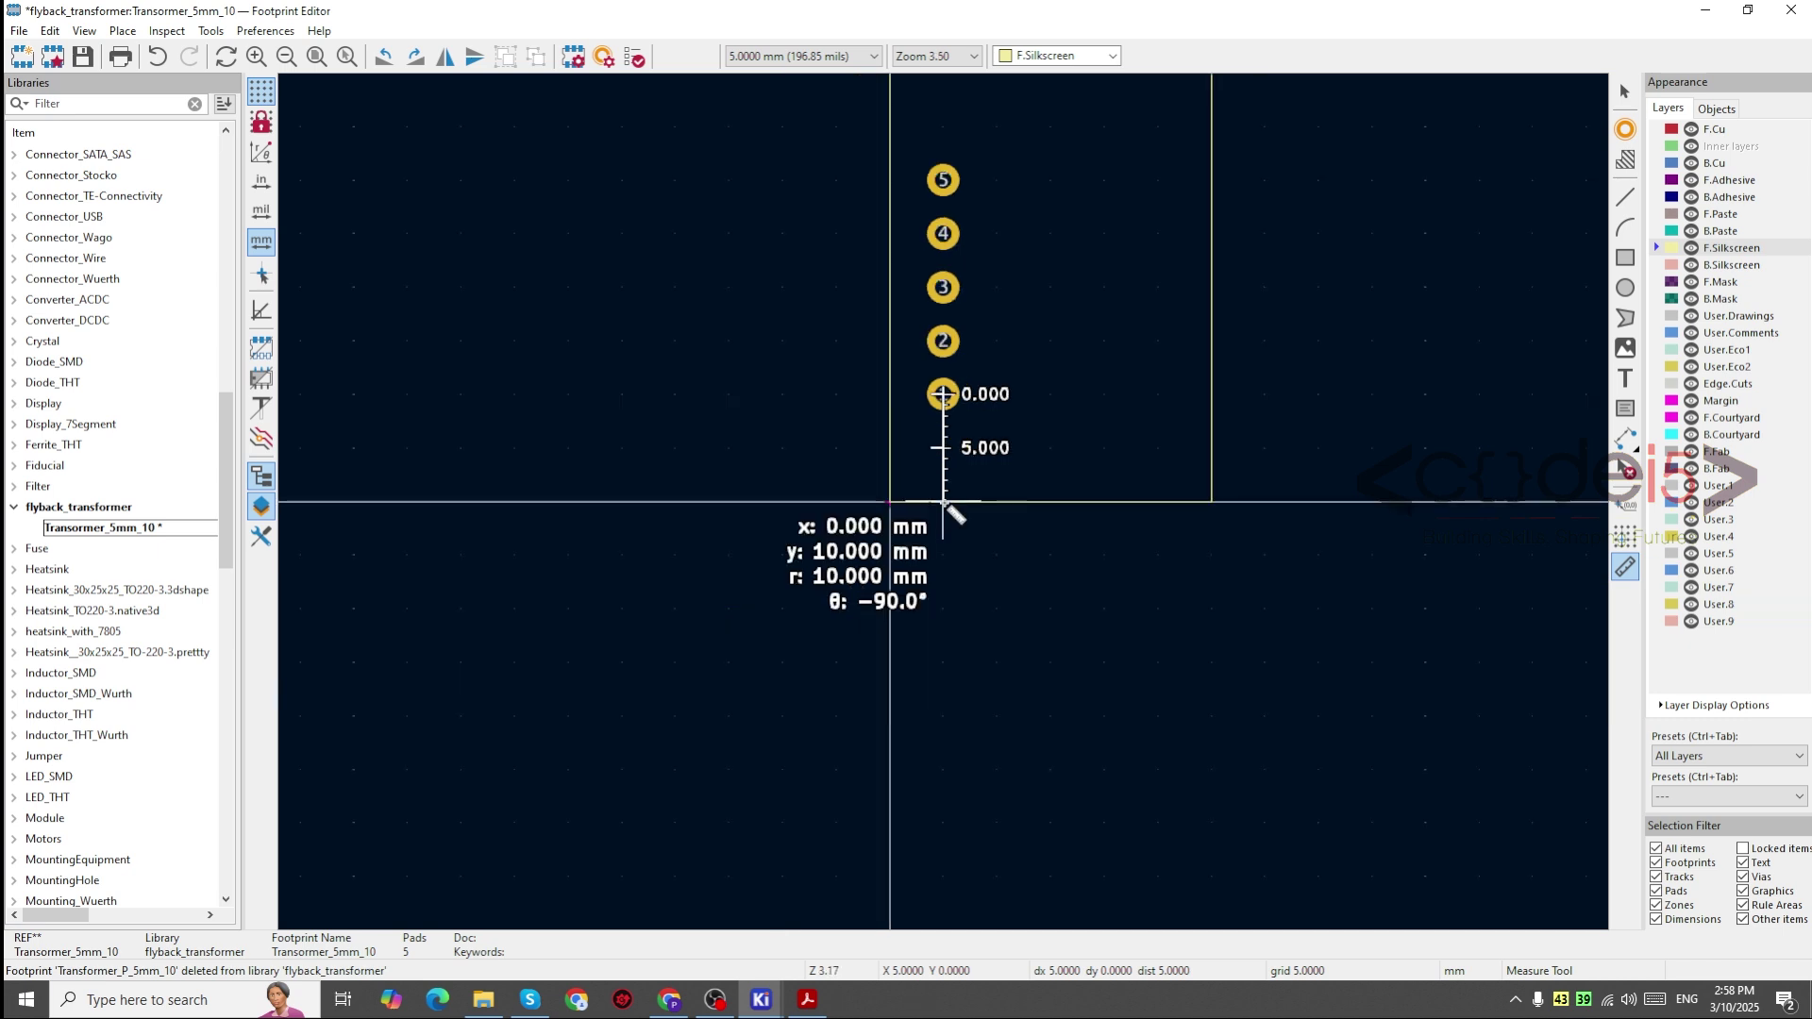
key("Escape")
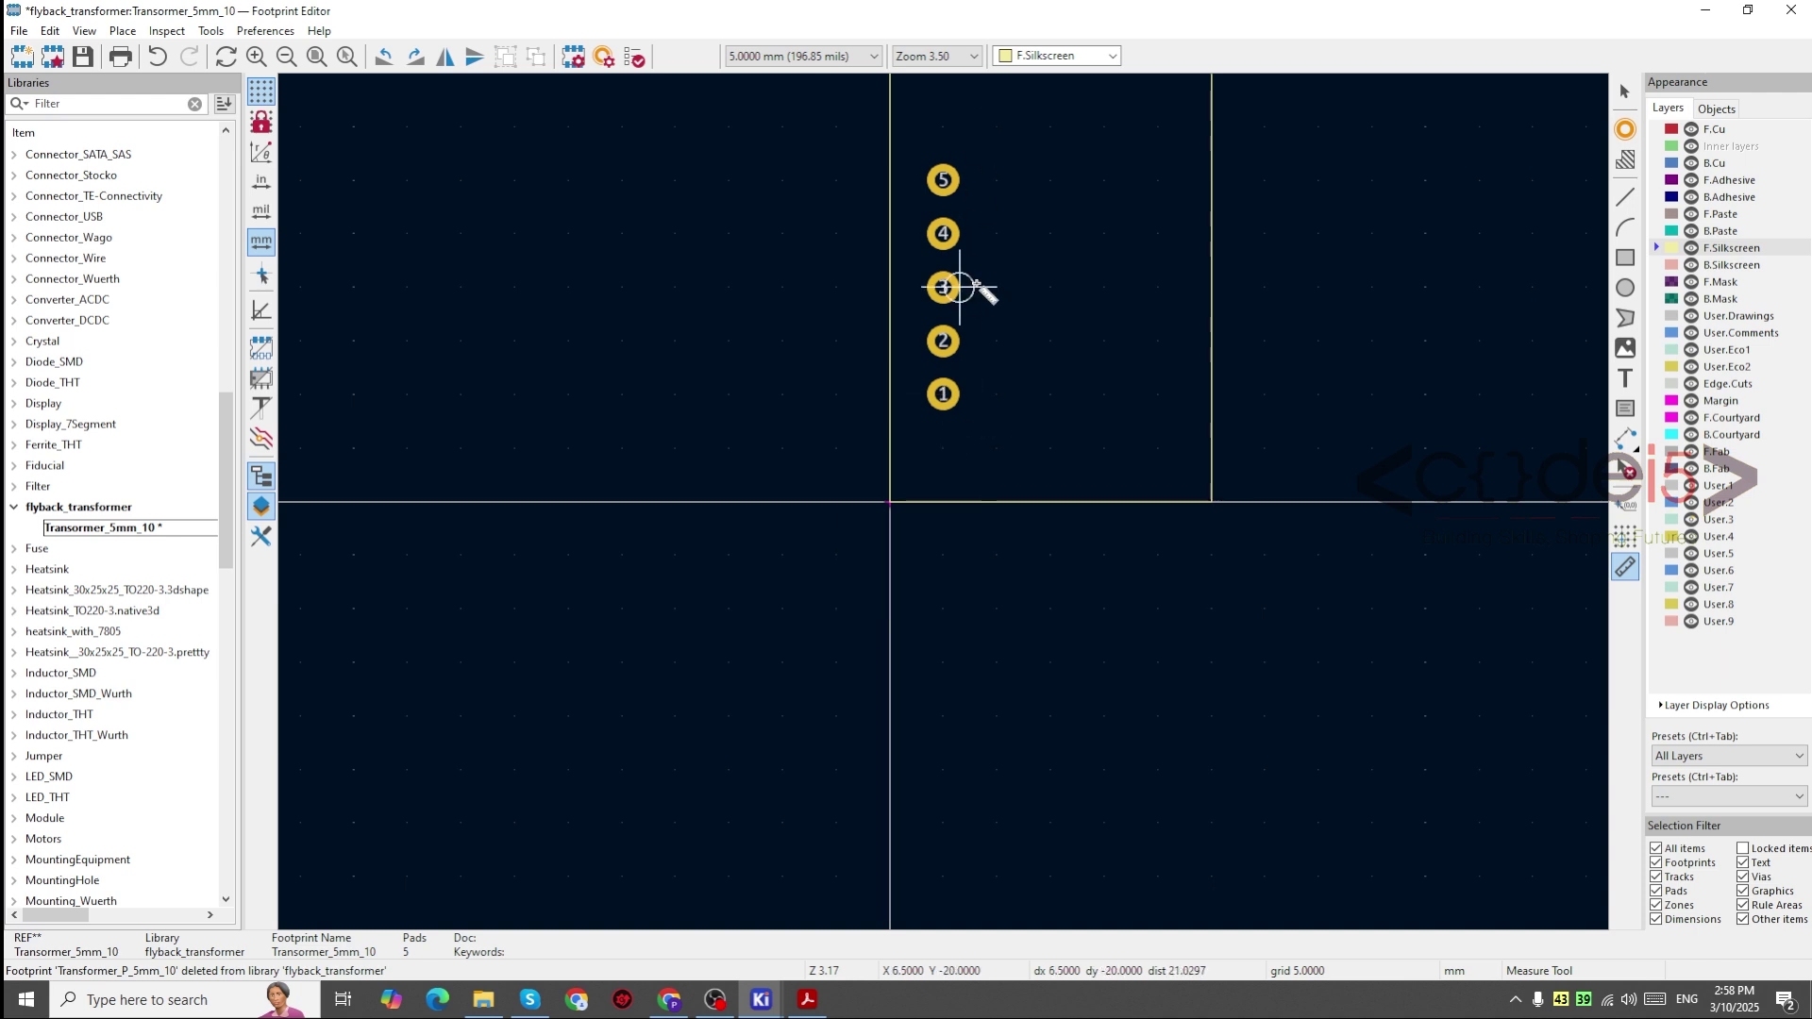
Step: Measure the vertical distance from the centre of pad 5 to the outline's upper edge
scroll(959, 287, "down", 2)
scroll(935, 444, "up", 5)
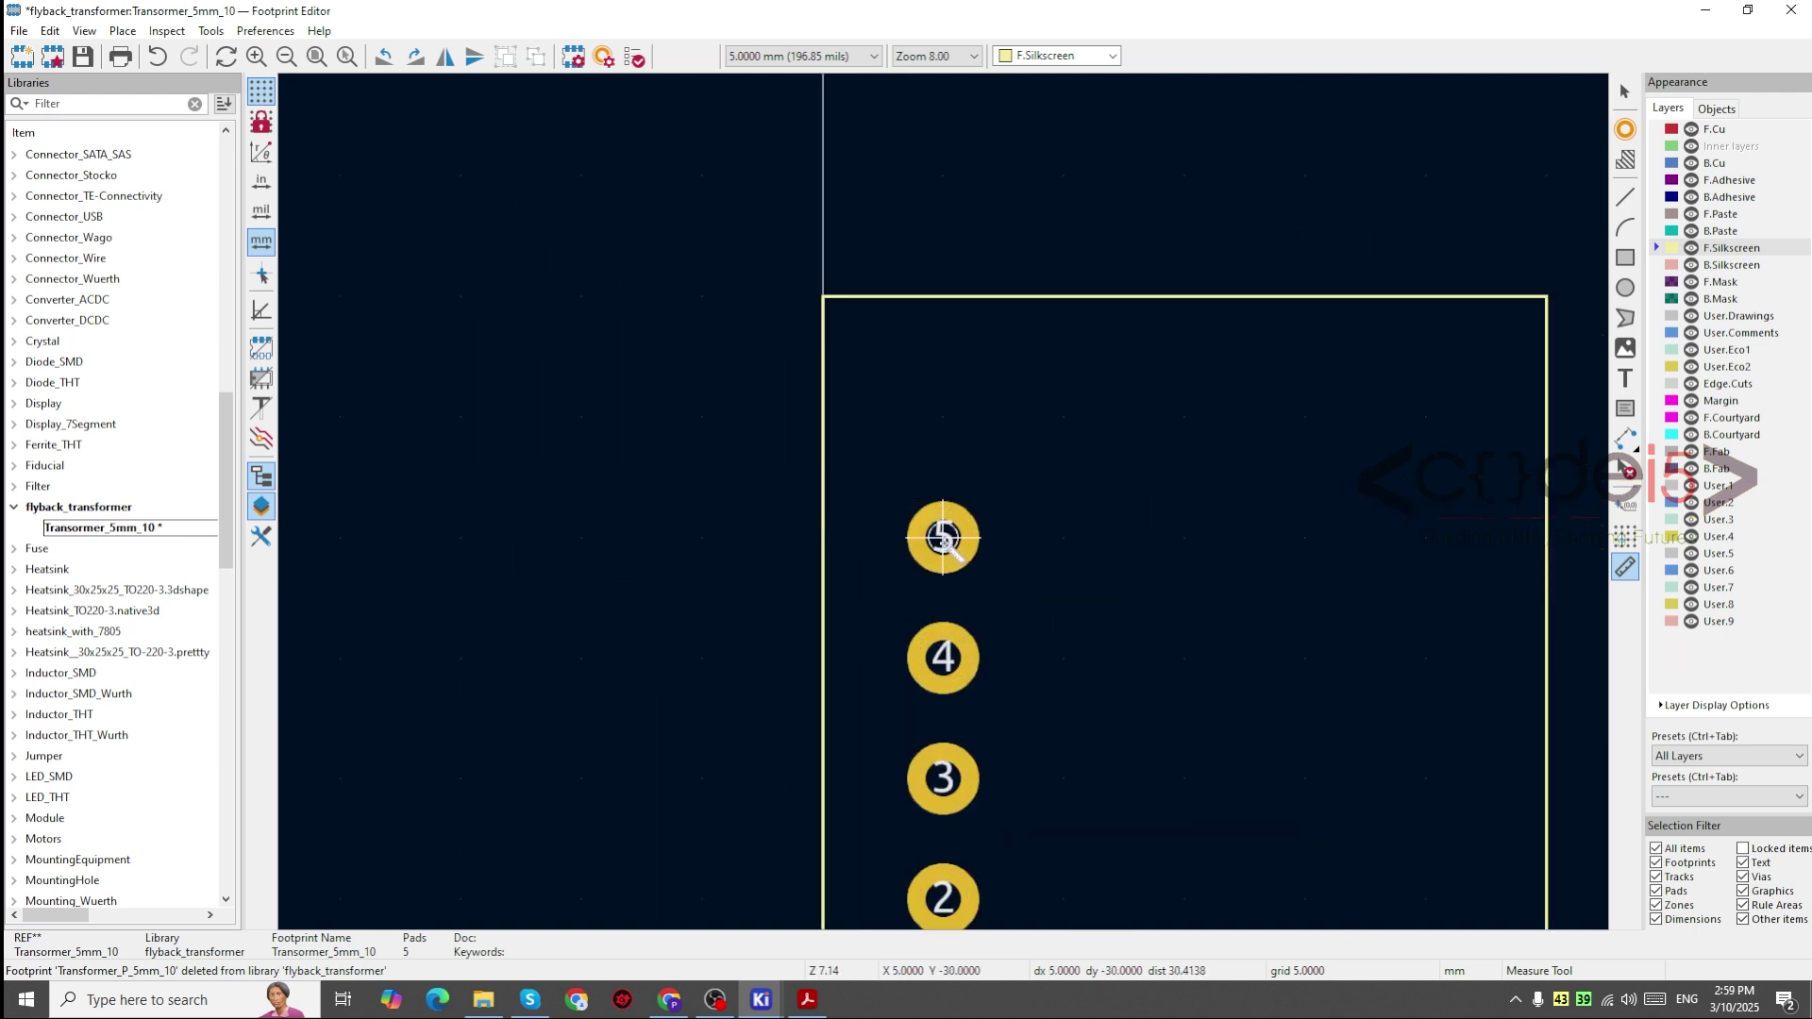
left_click(943, 537)
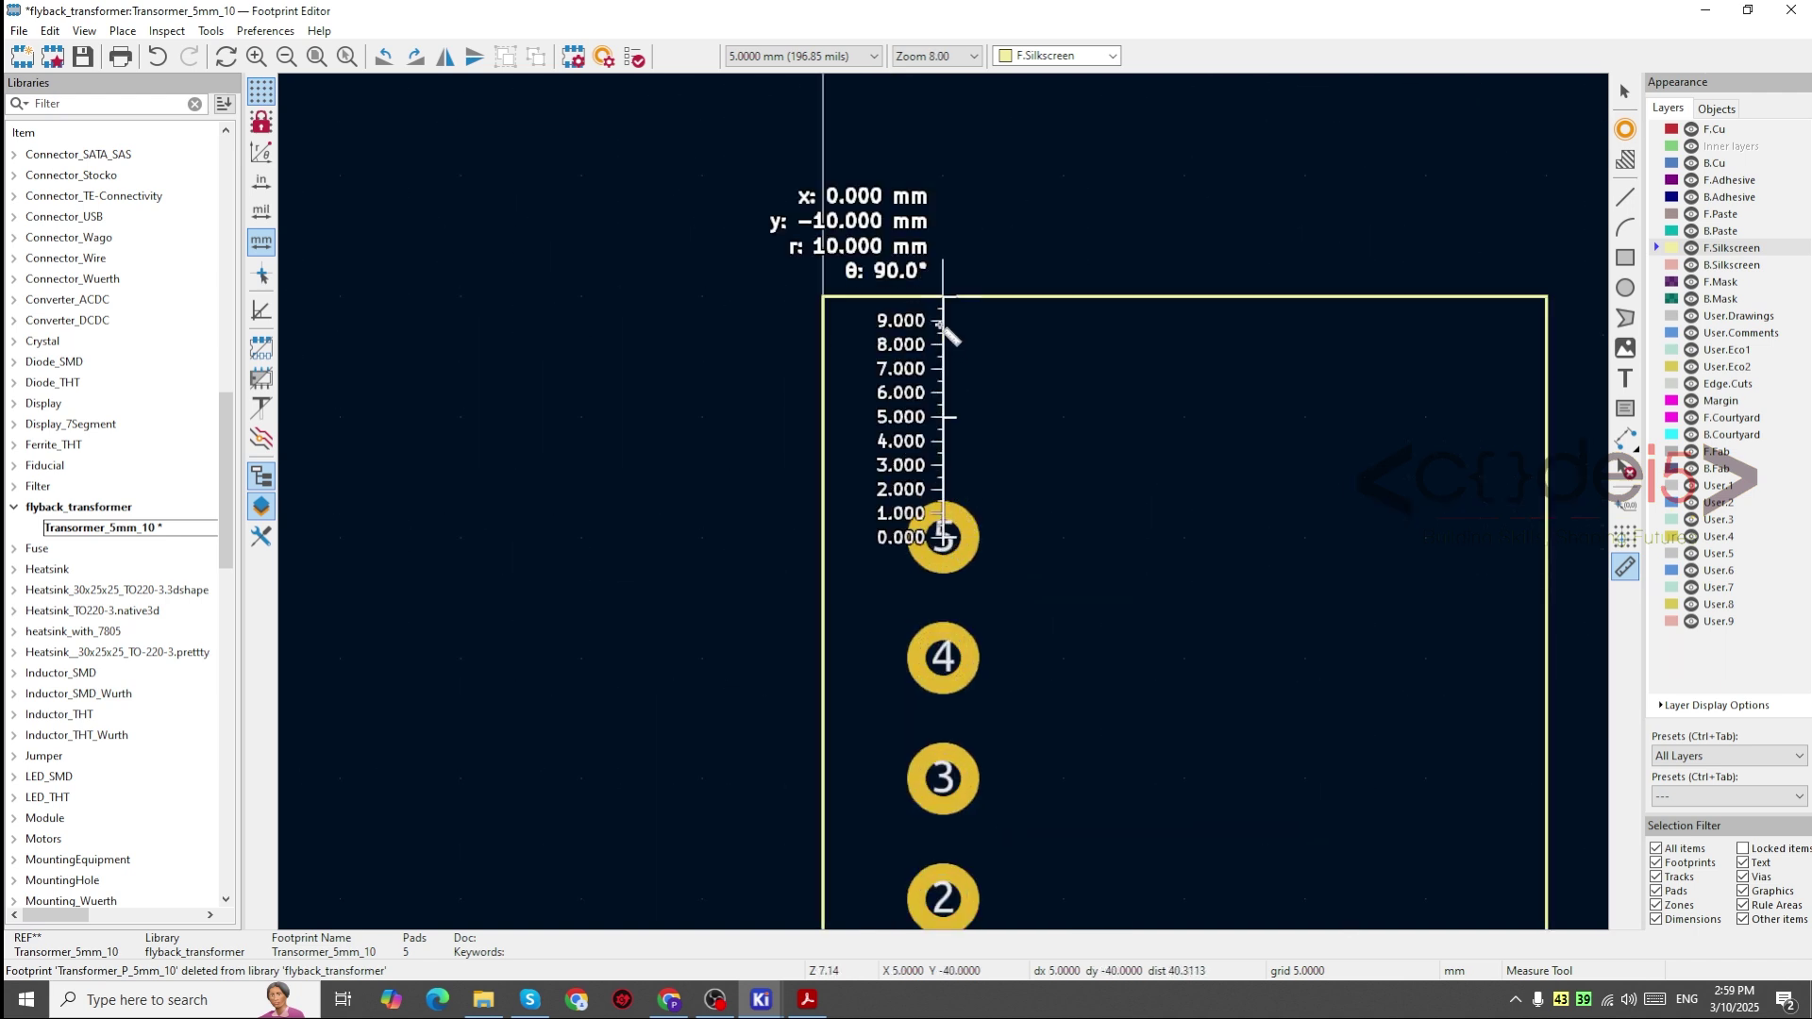
key("Escape")
Step: Place pads 6 to 10 downward in a column at X 25 mm, from Y -30 to -10 mm, level with pads 5 to 1
scroll(1060, 655, "down", 2)
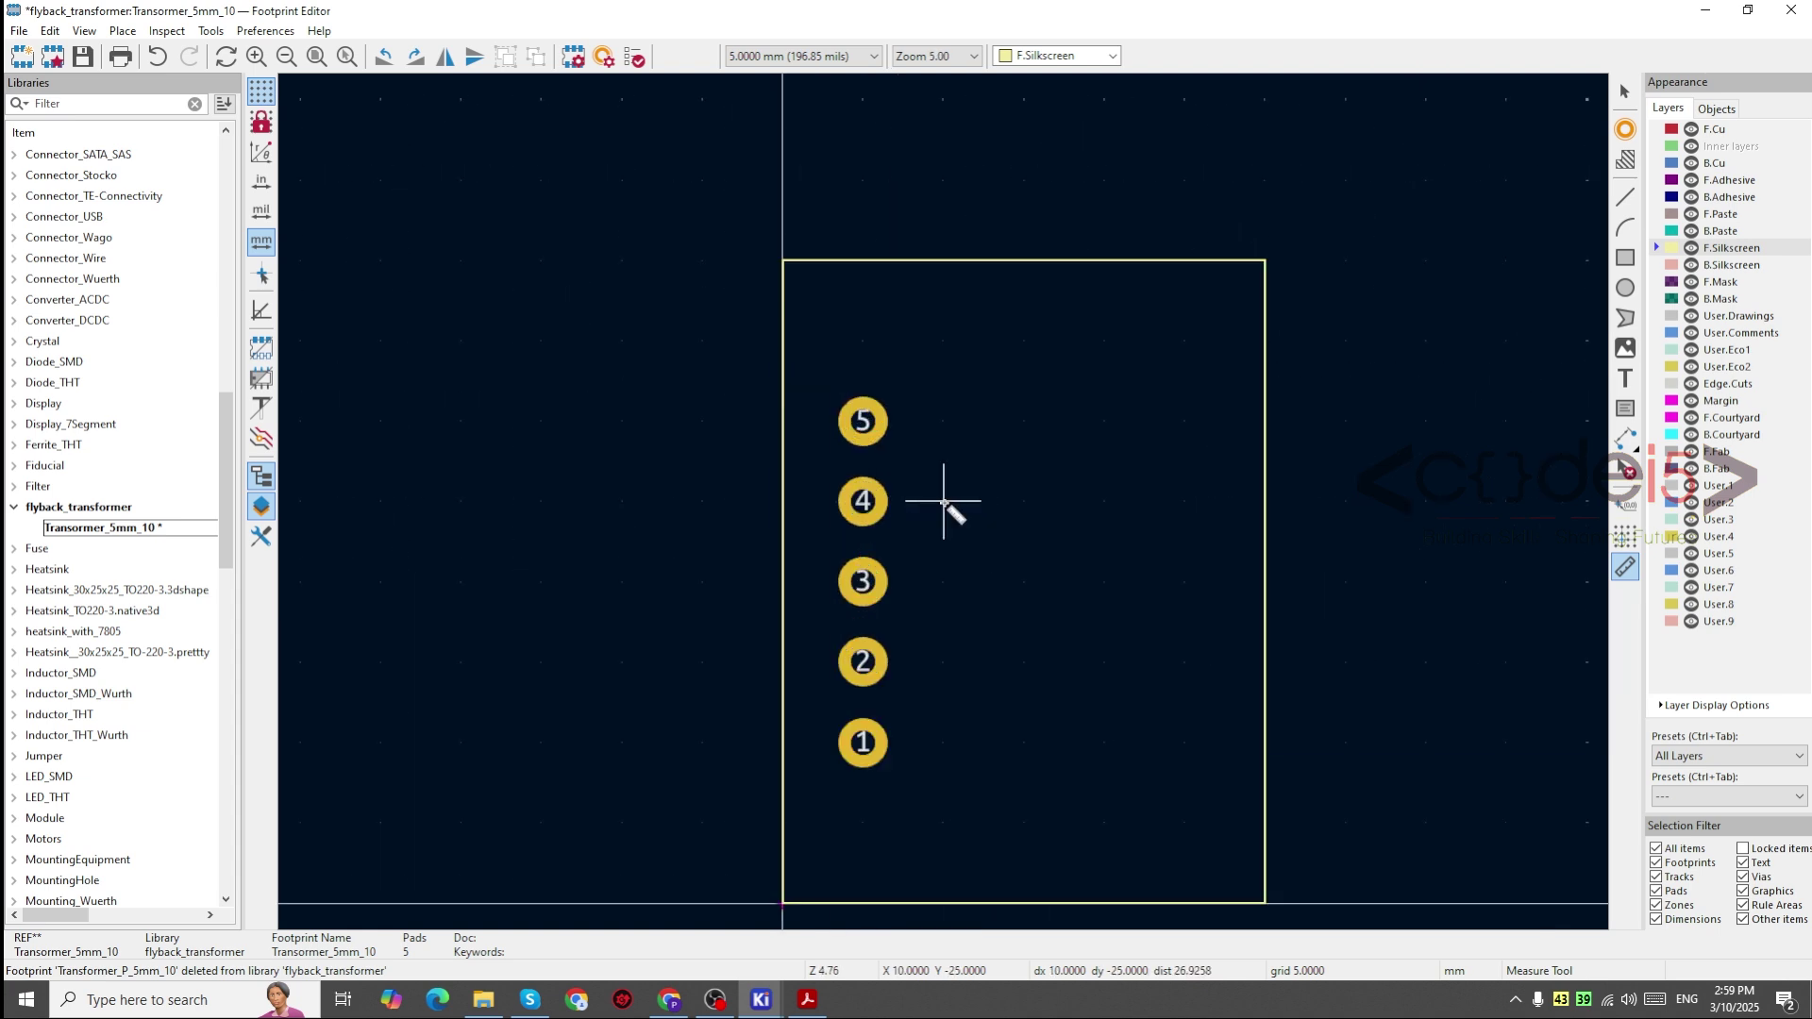
left_click(1625, 128)
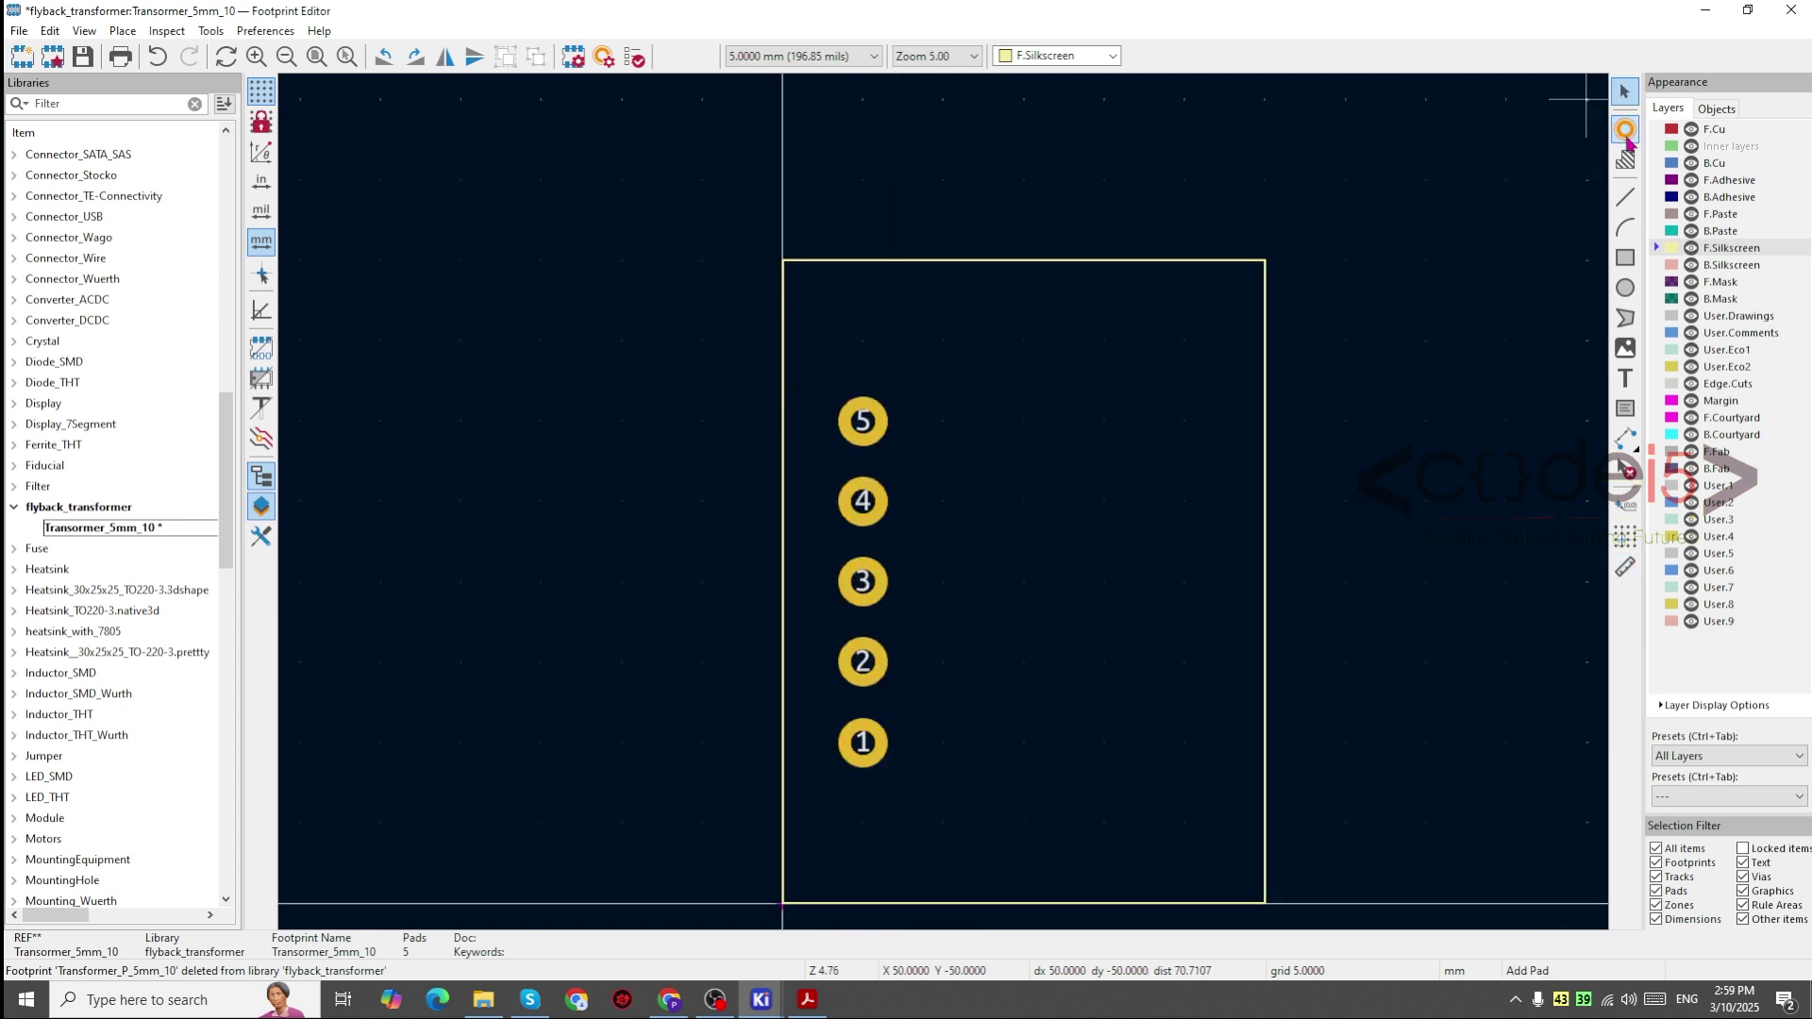
left_click(1147, 445)
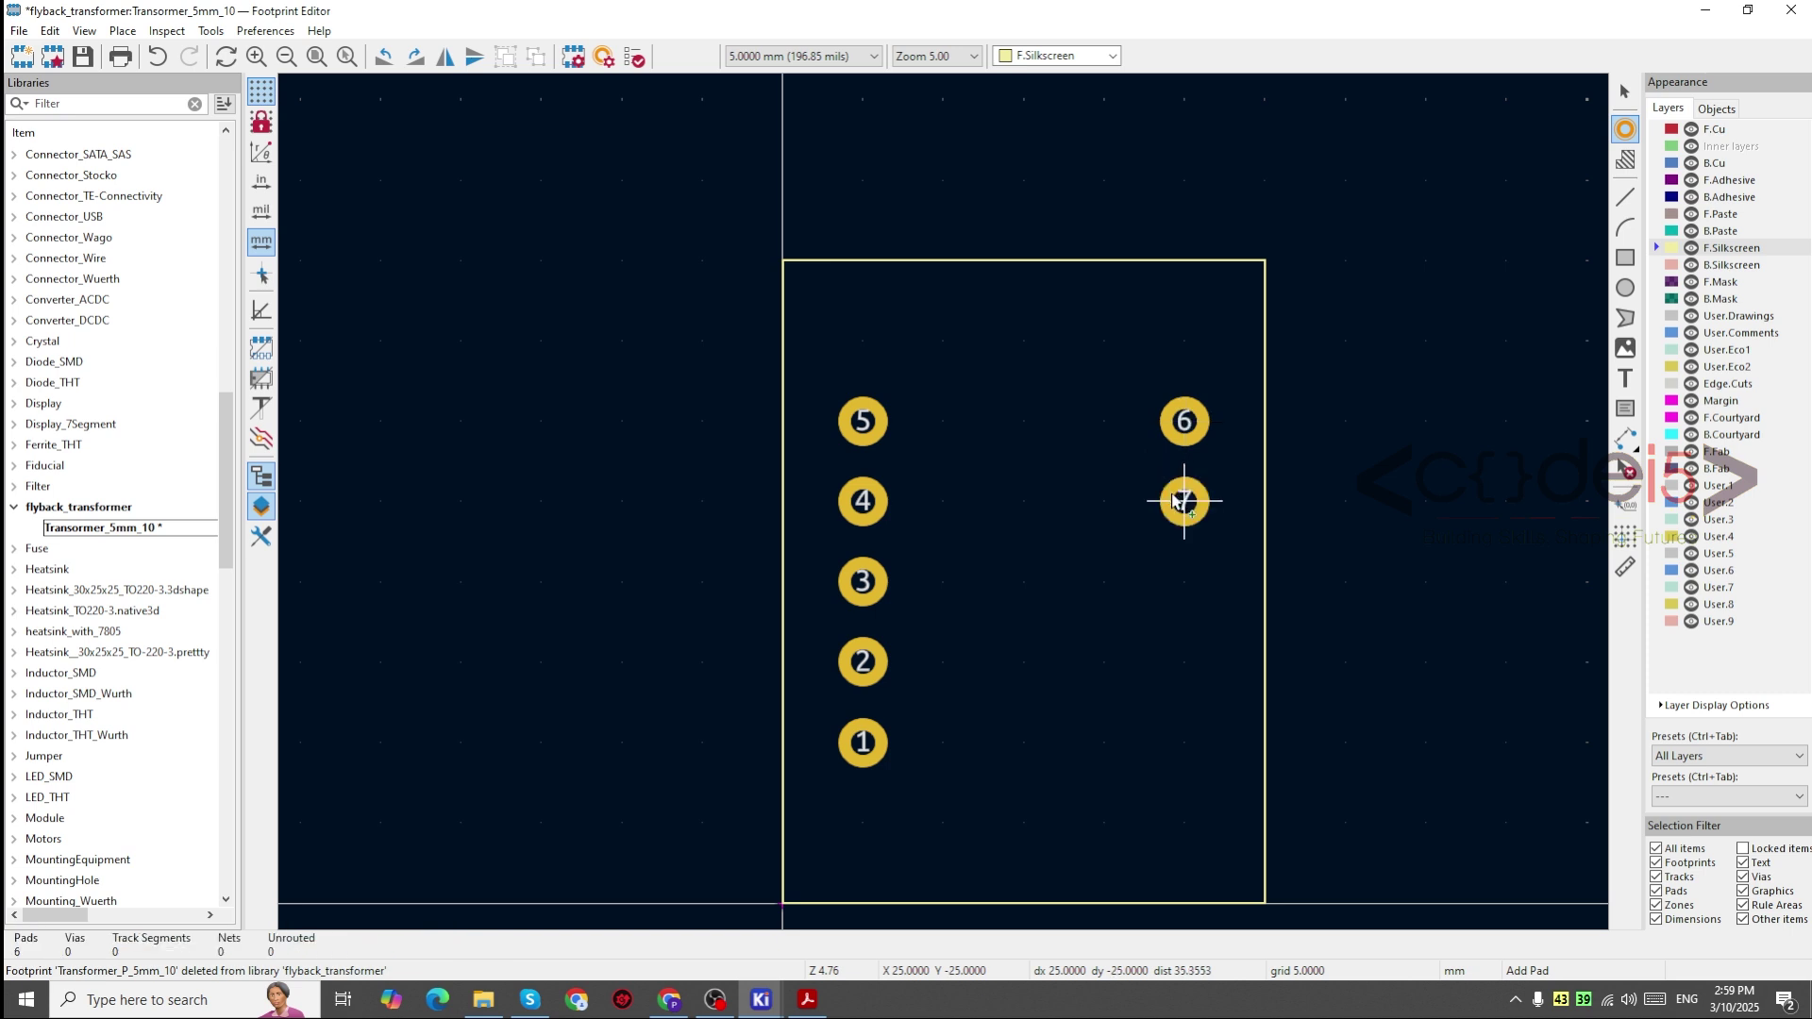
left_click(1182, 505)
left_click(1183, 583)
left_click(1185, 663)
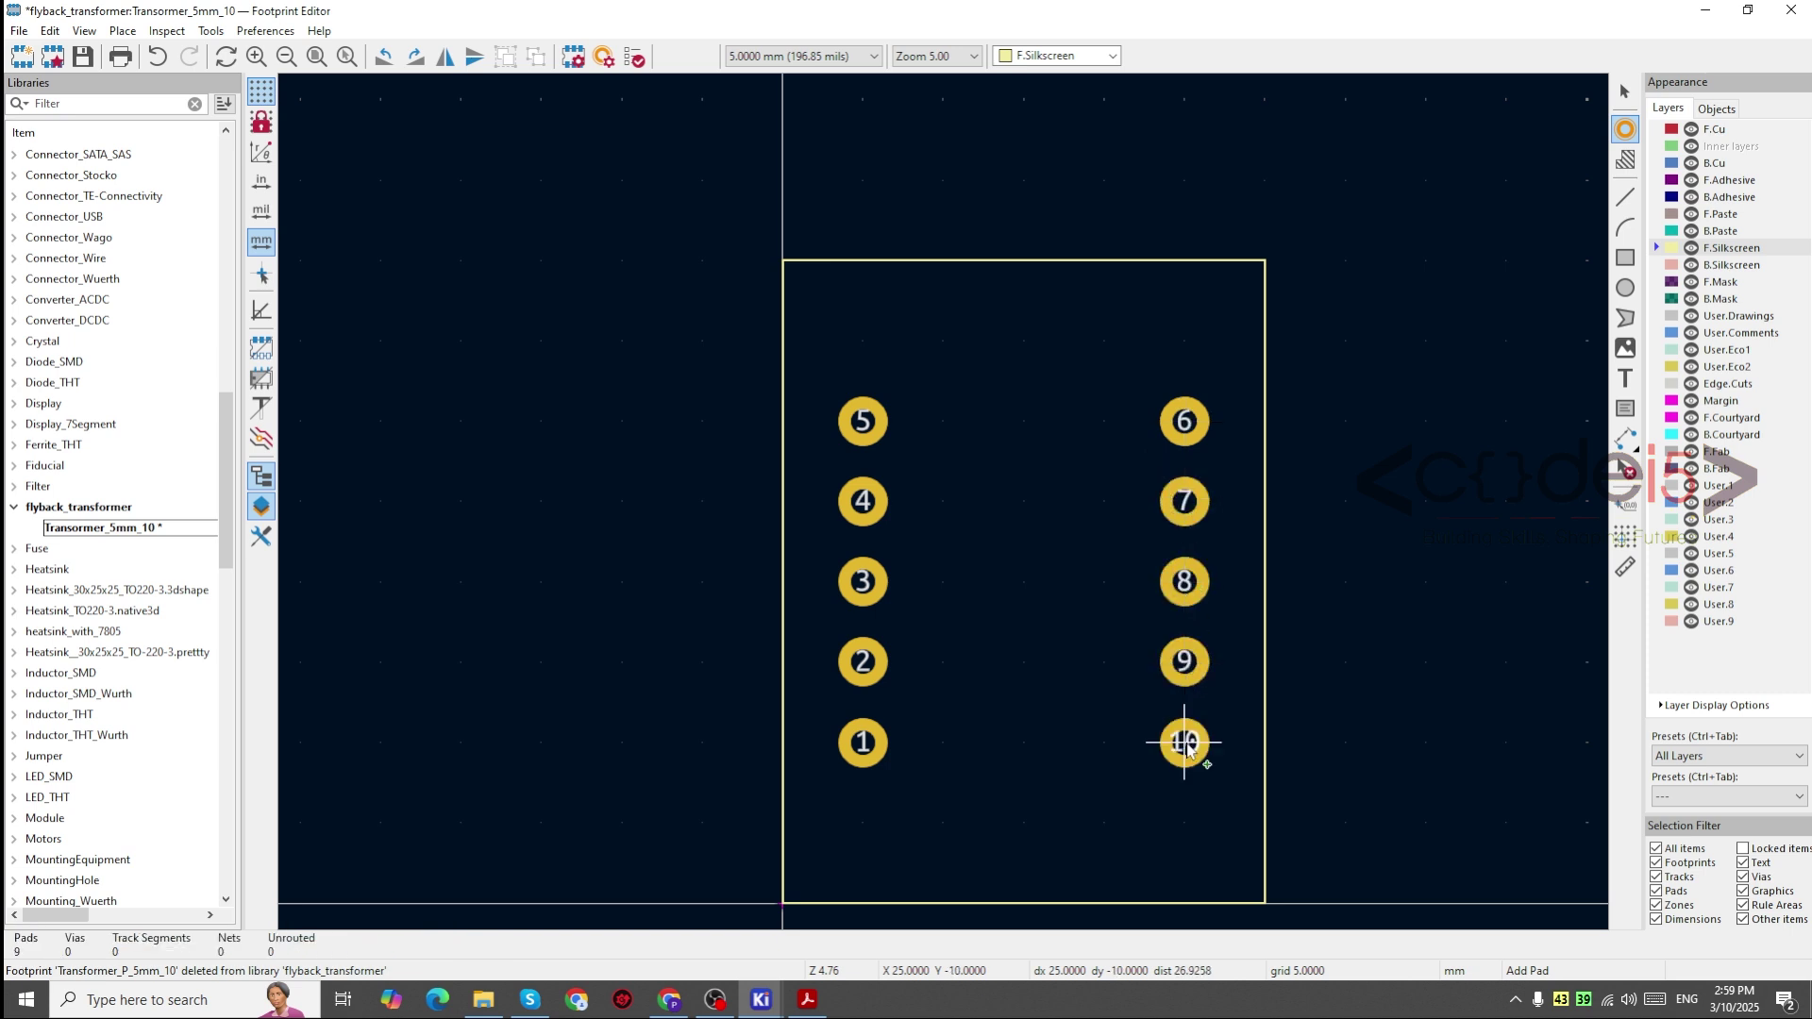
left_click(1184, 744)
key("Escape")
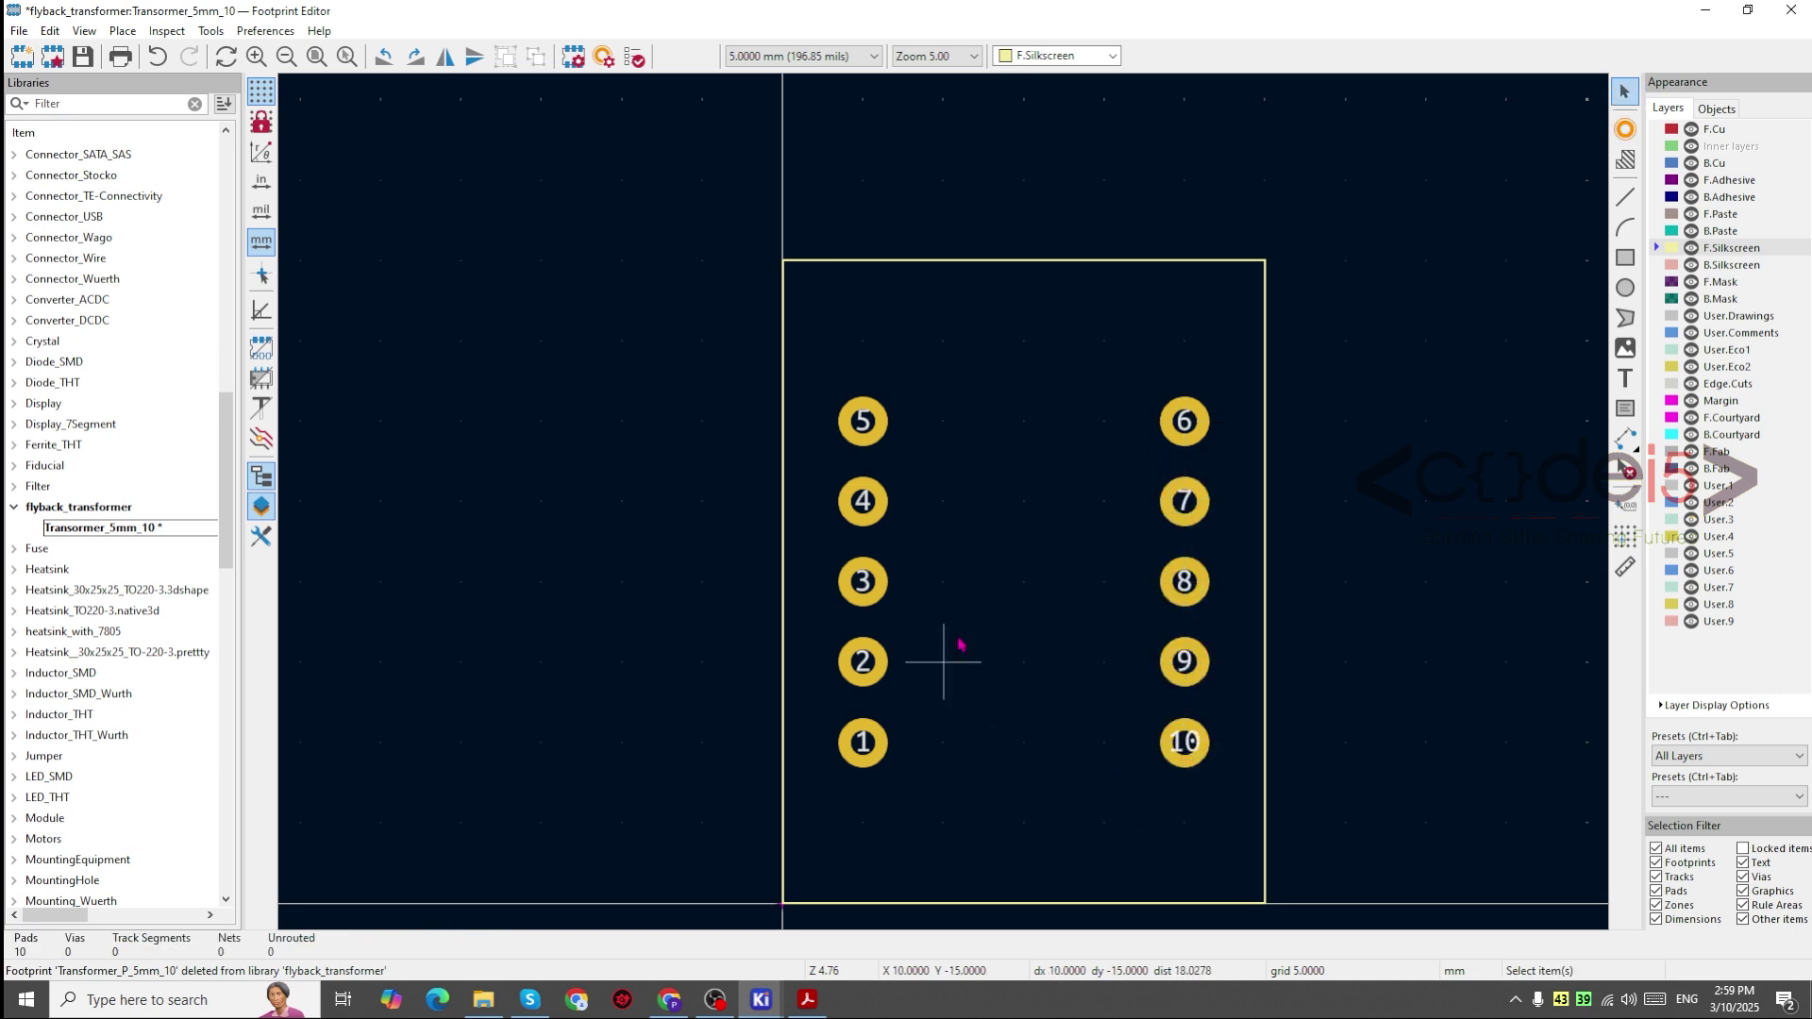
Step: Examine the pad diameter and hole diameter in pad 1's properties, and accept them as they are
double_click(879, 737)
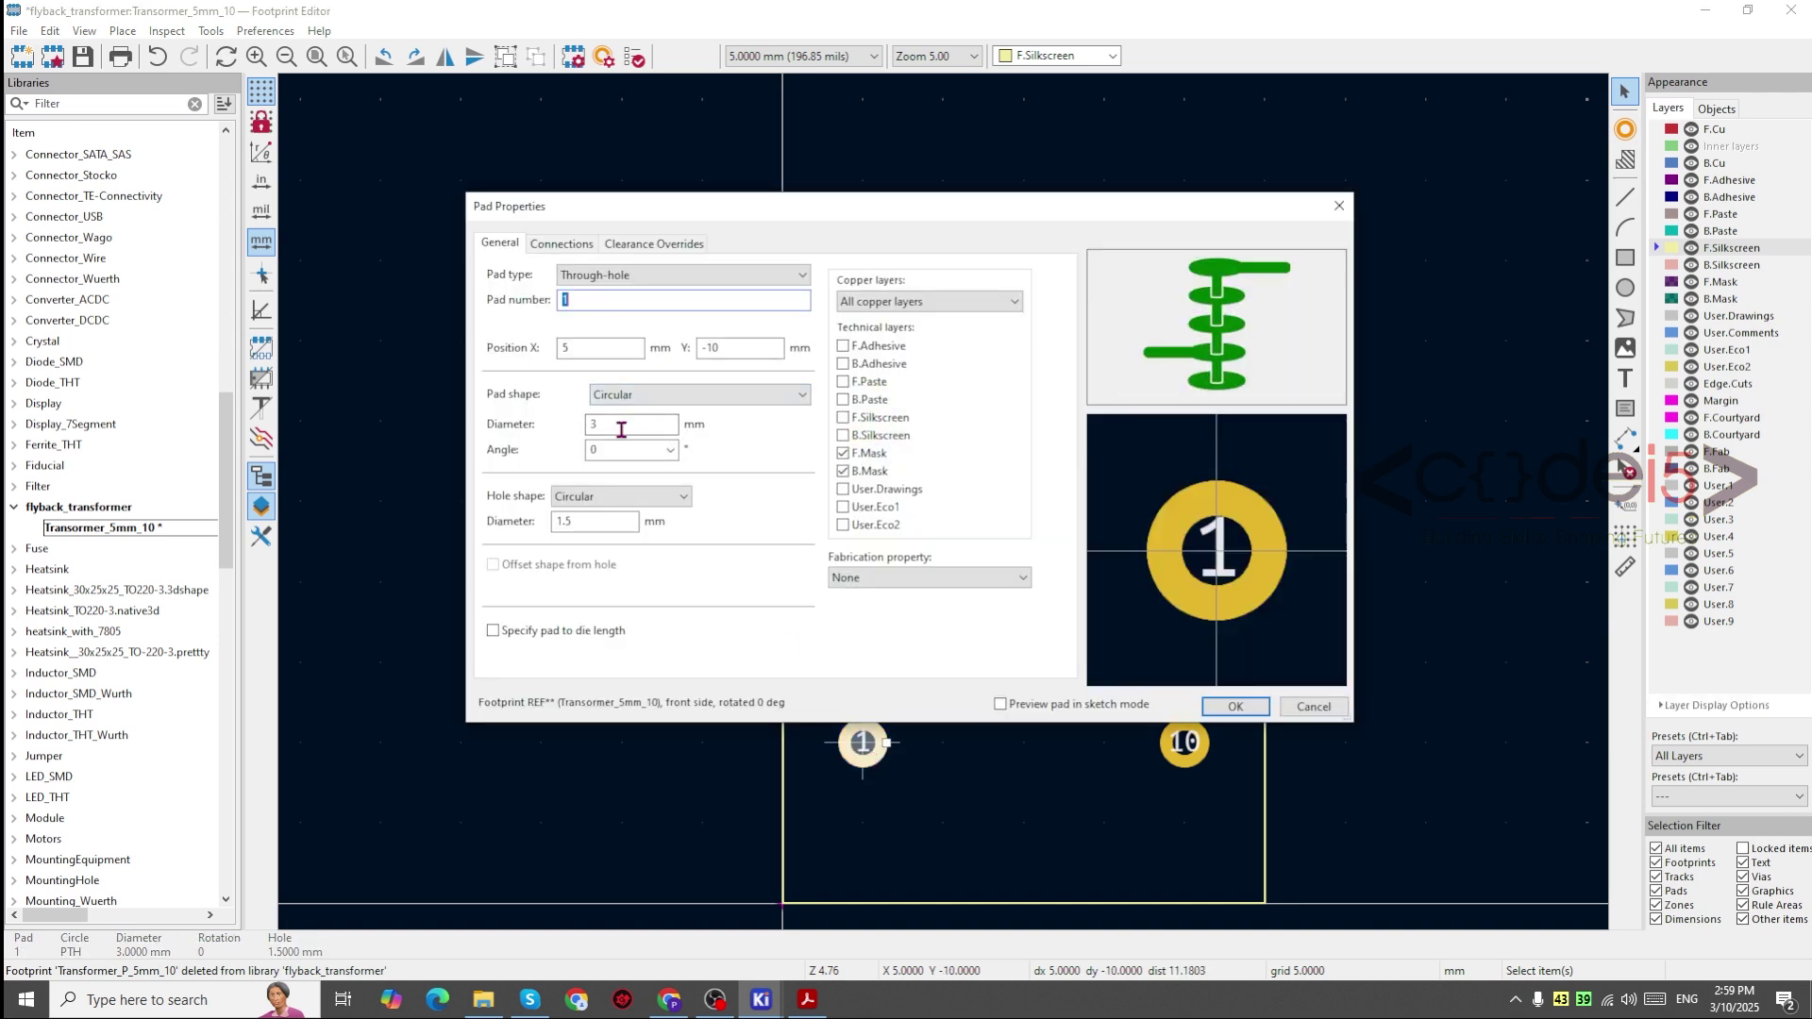
left_click(621, 429)
left_click(627, 521)
left_click(612, 426)
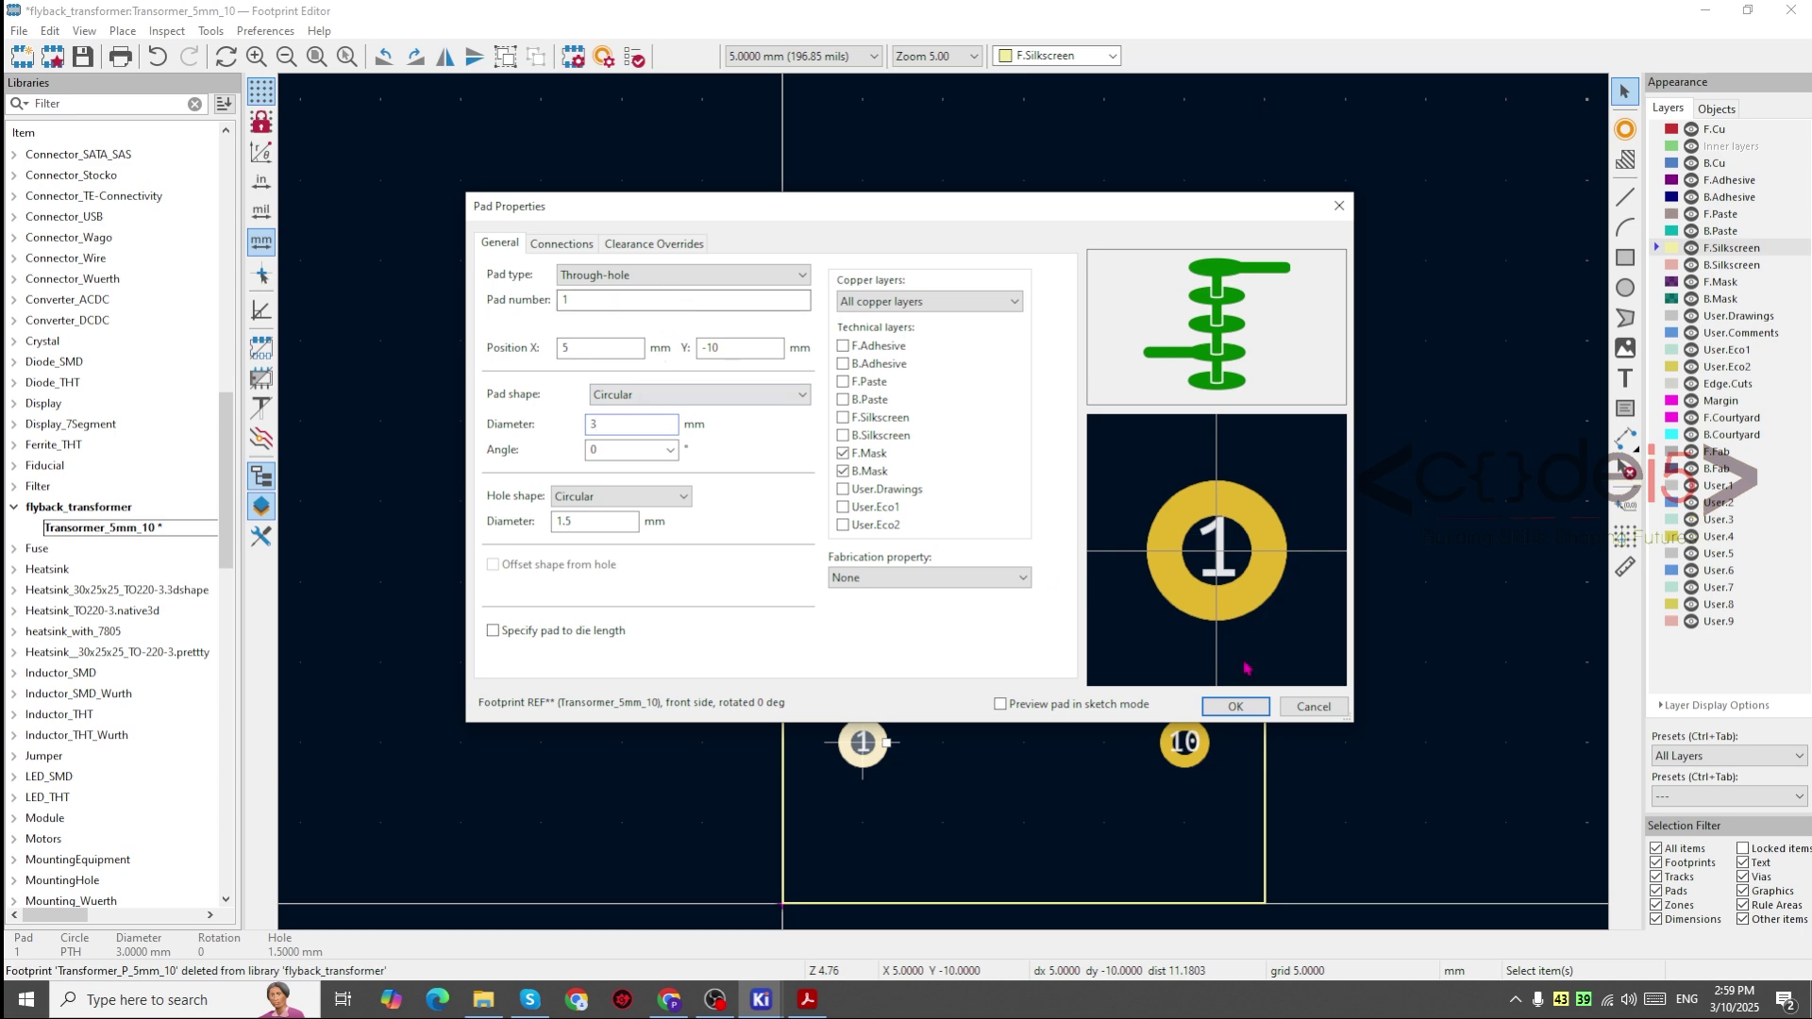
left_click(1232, 706)
left_click(1330, 642)
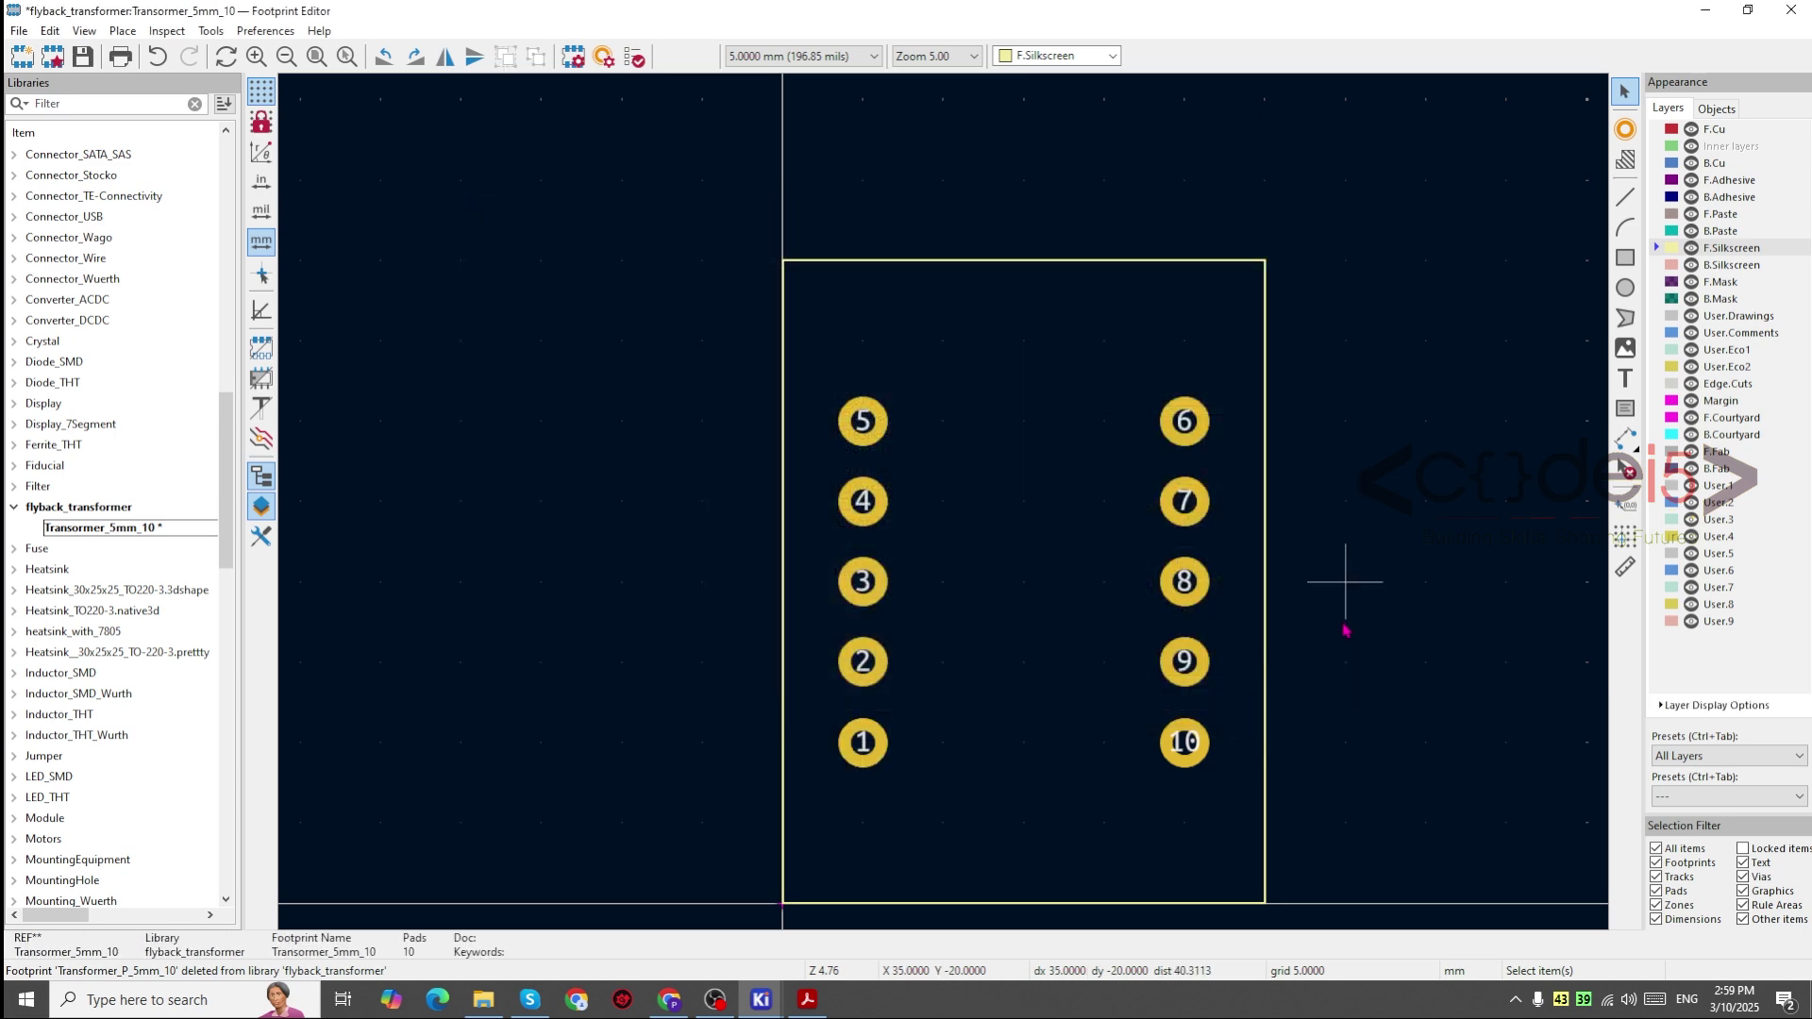
Step: Change pad 1's shape from circular to Rectangular in its pad properties
left_click(865, 747)
double_click(867, 745)
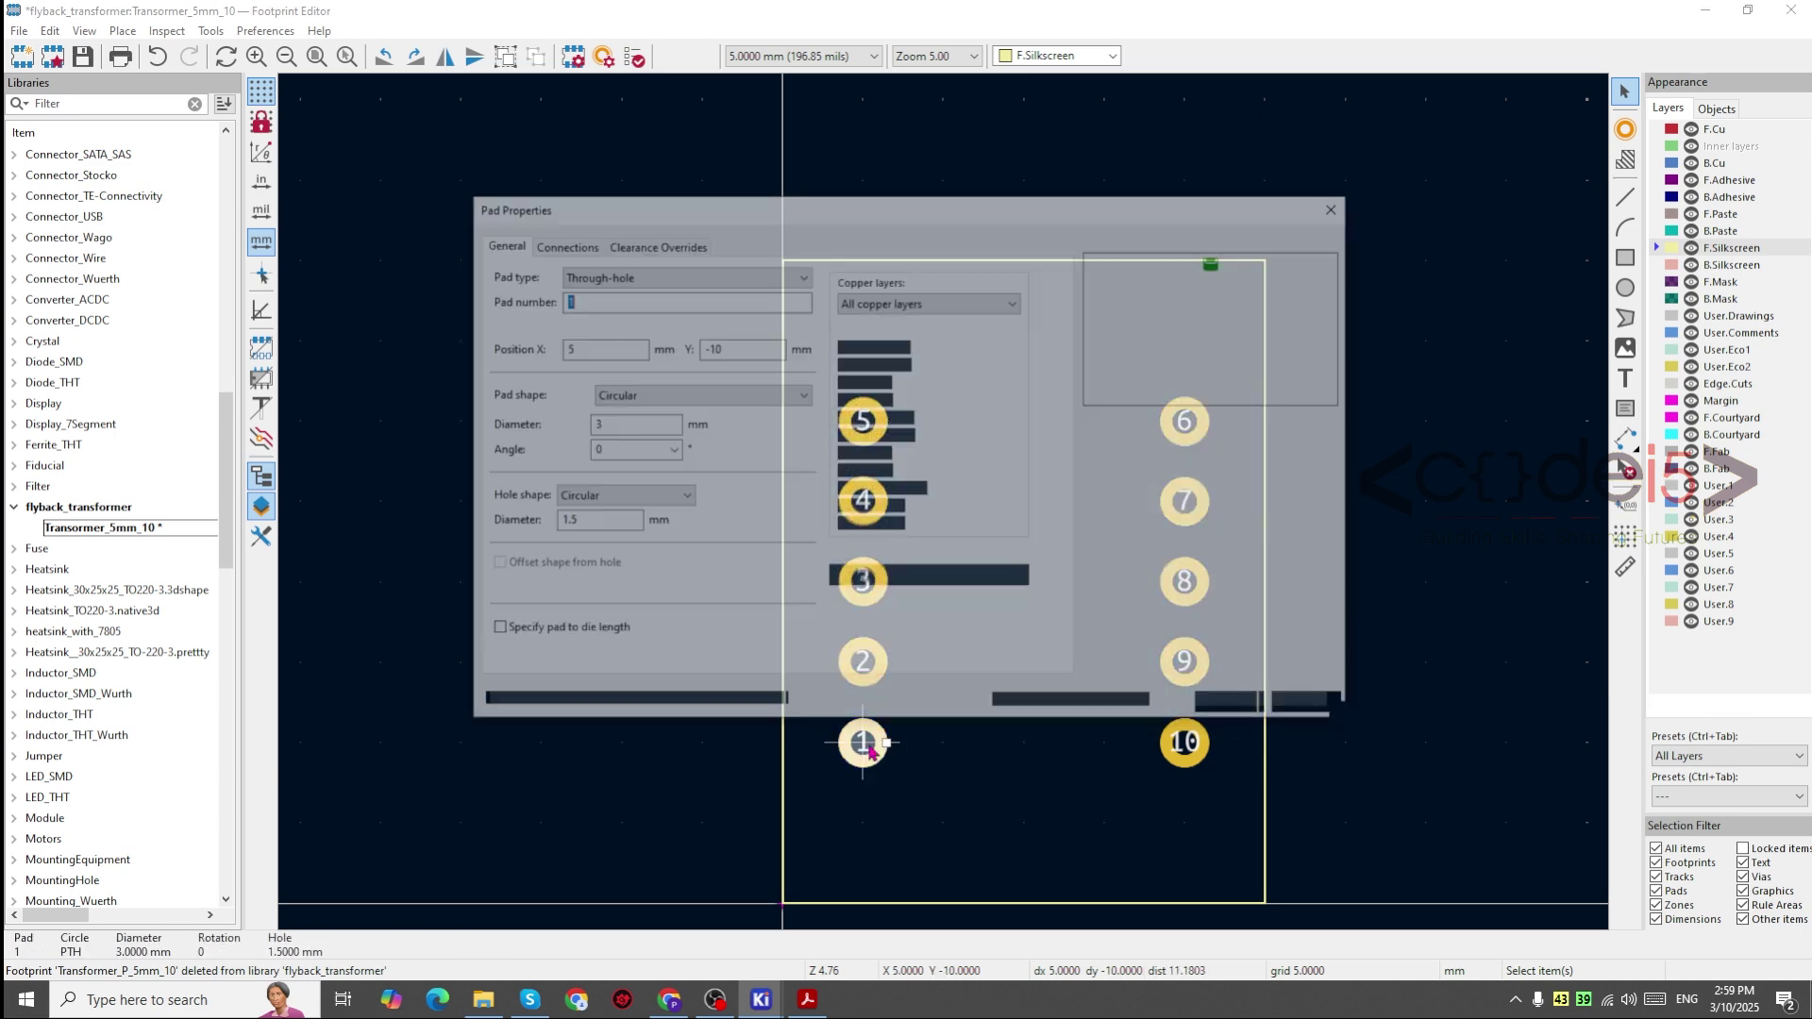
left_click(655, 397)
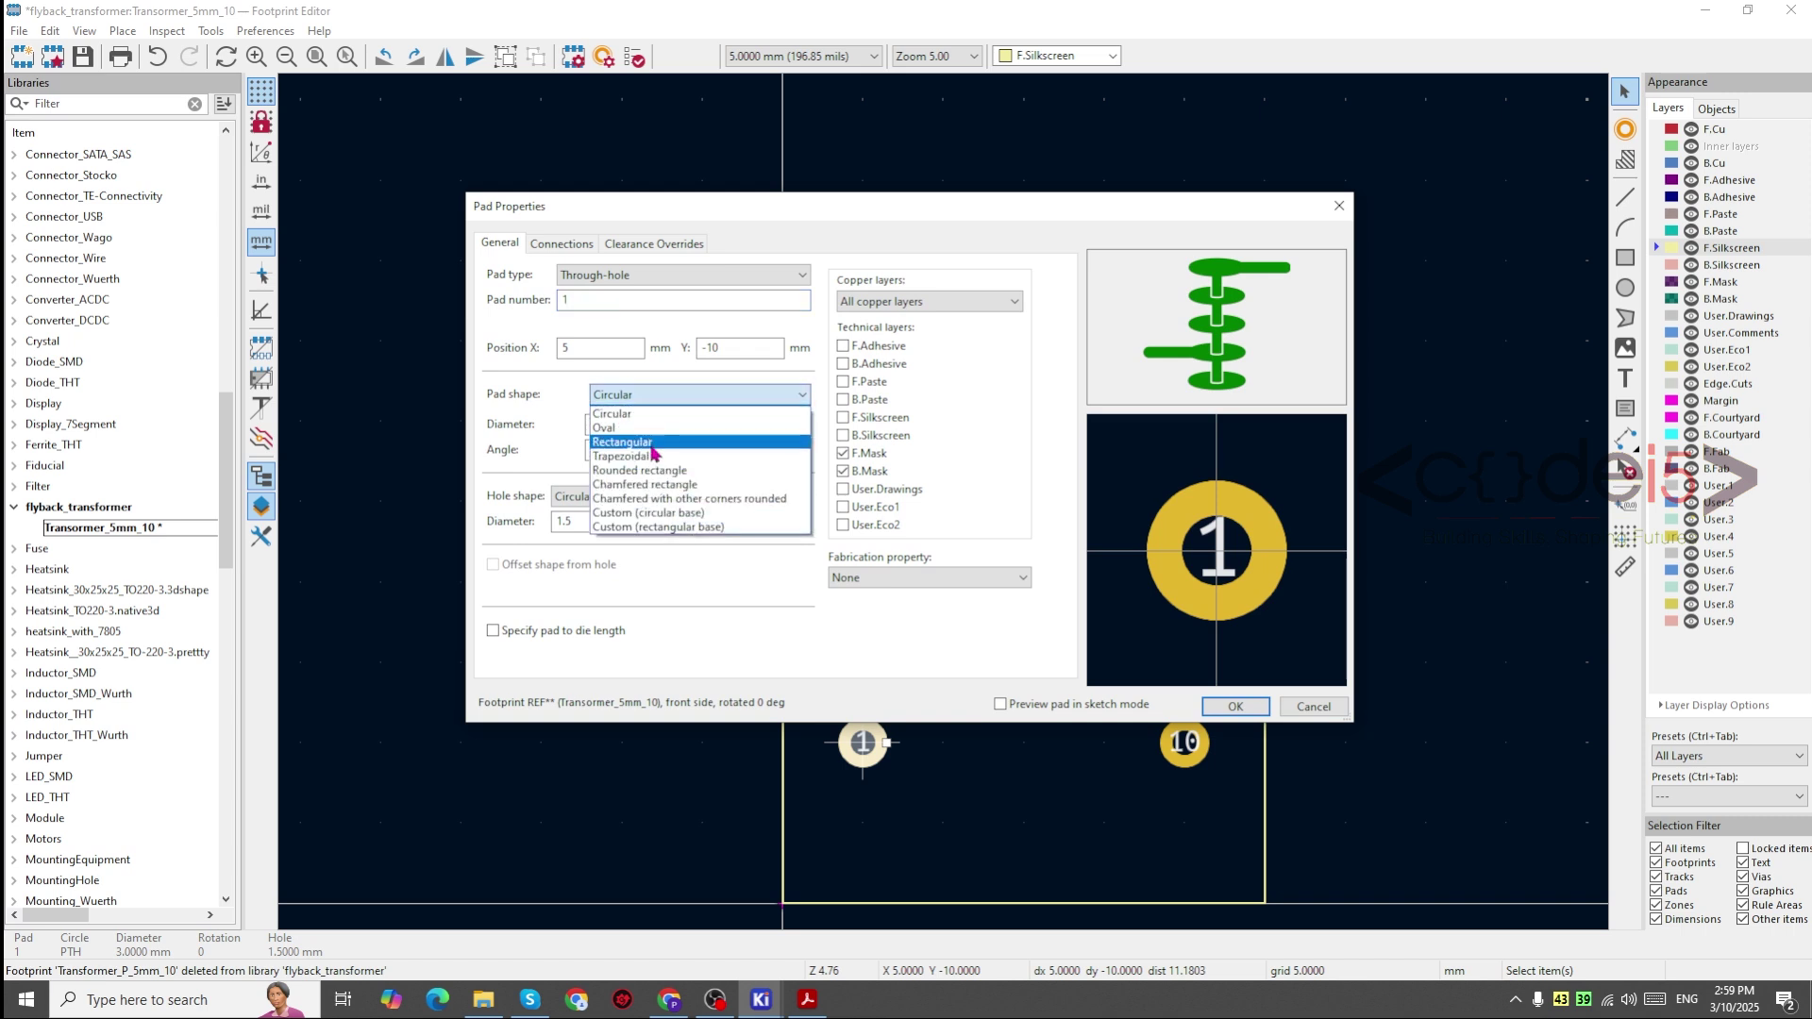
left_click(623, 442)
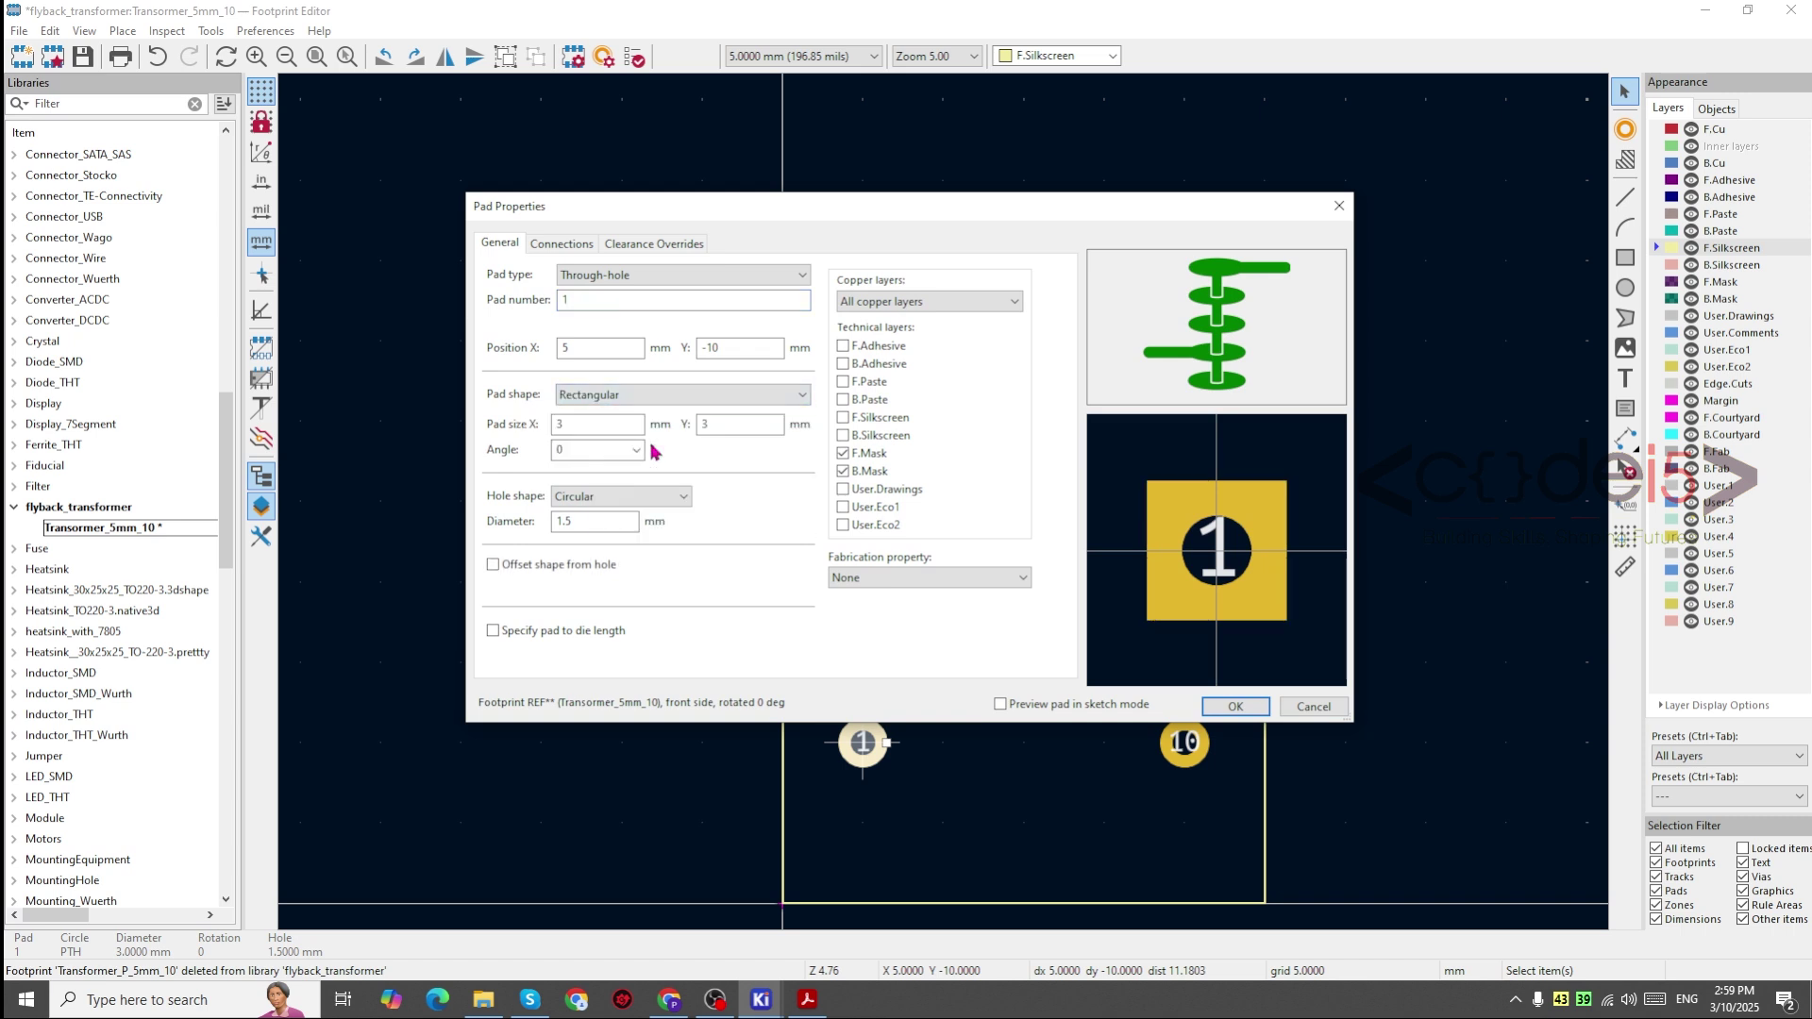
left_click(1231, 706)
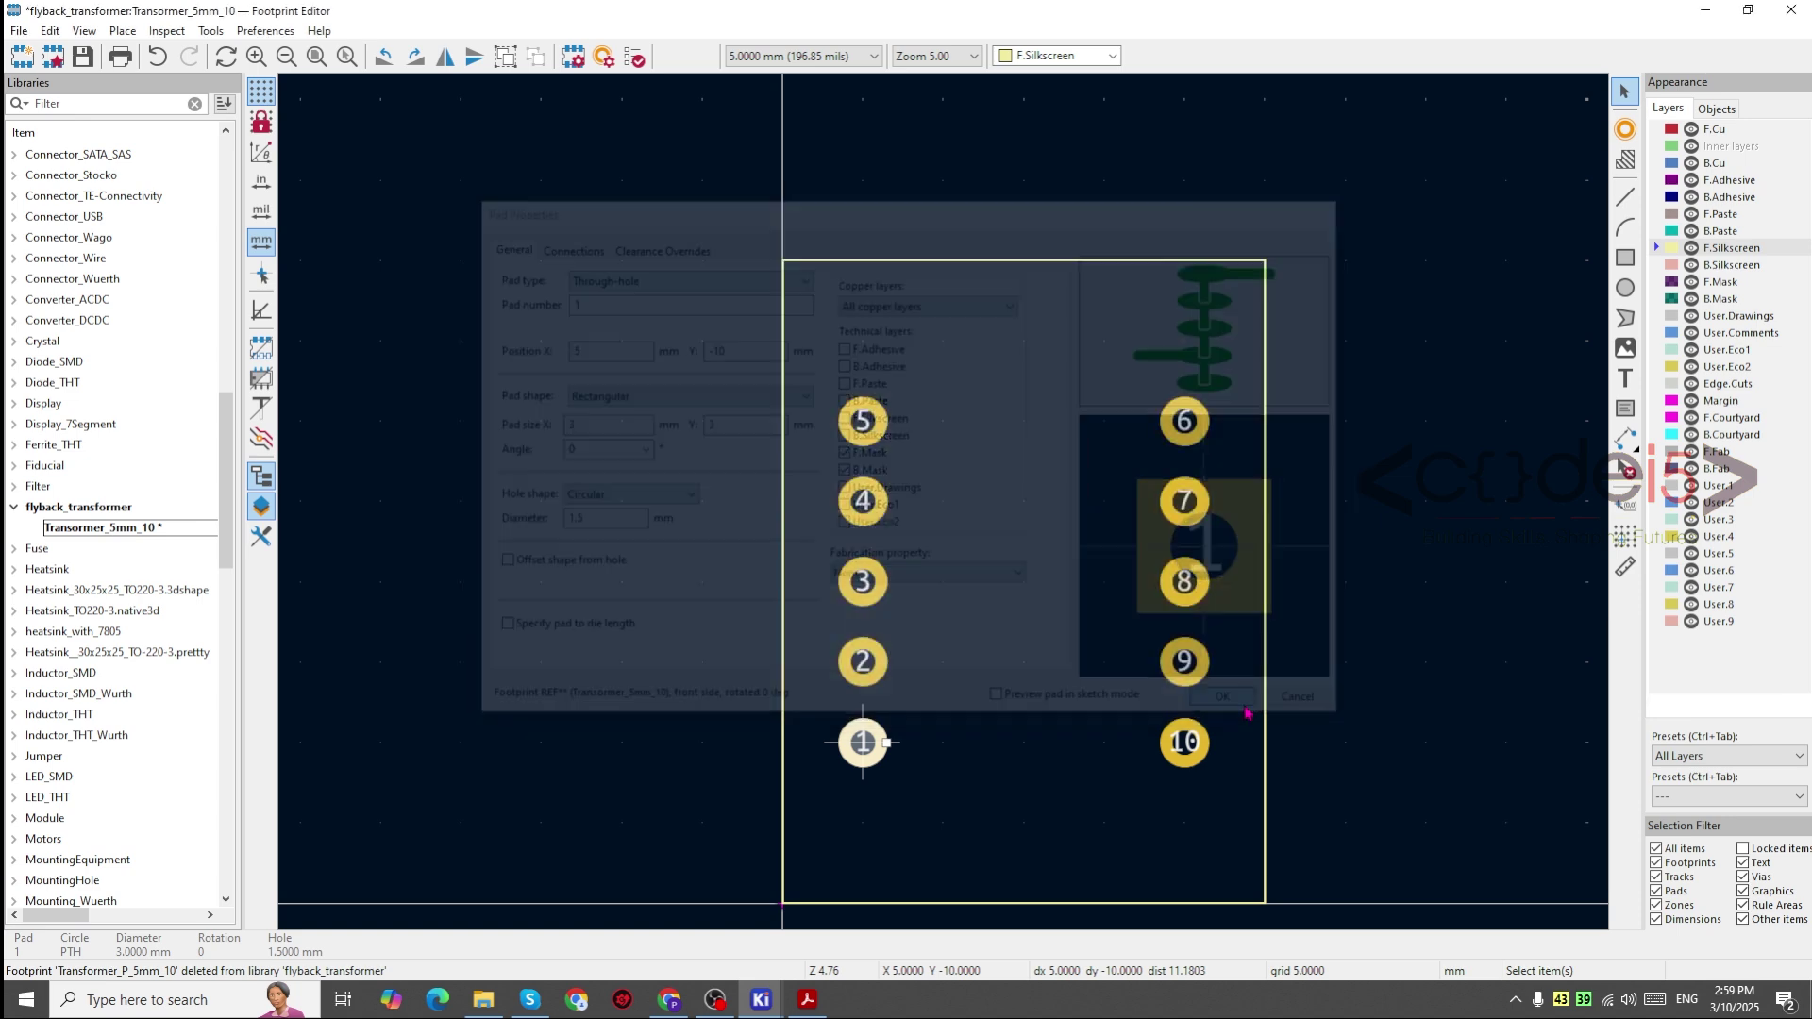
left_click(1387, 624)
Step: Move the group of three footprint texts to just above the outline's upper edge, near its left corner
scroll(1189, 590, "down", 3)
left_click_drag(1142, 149, 1253, 231)
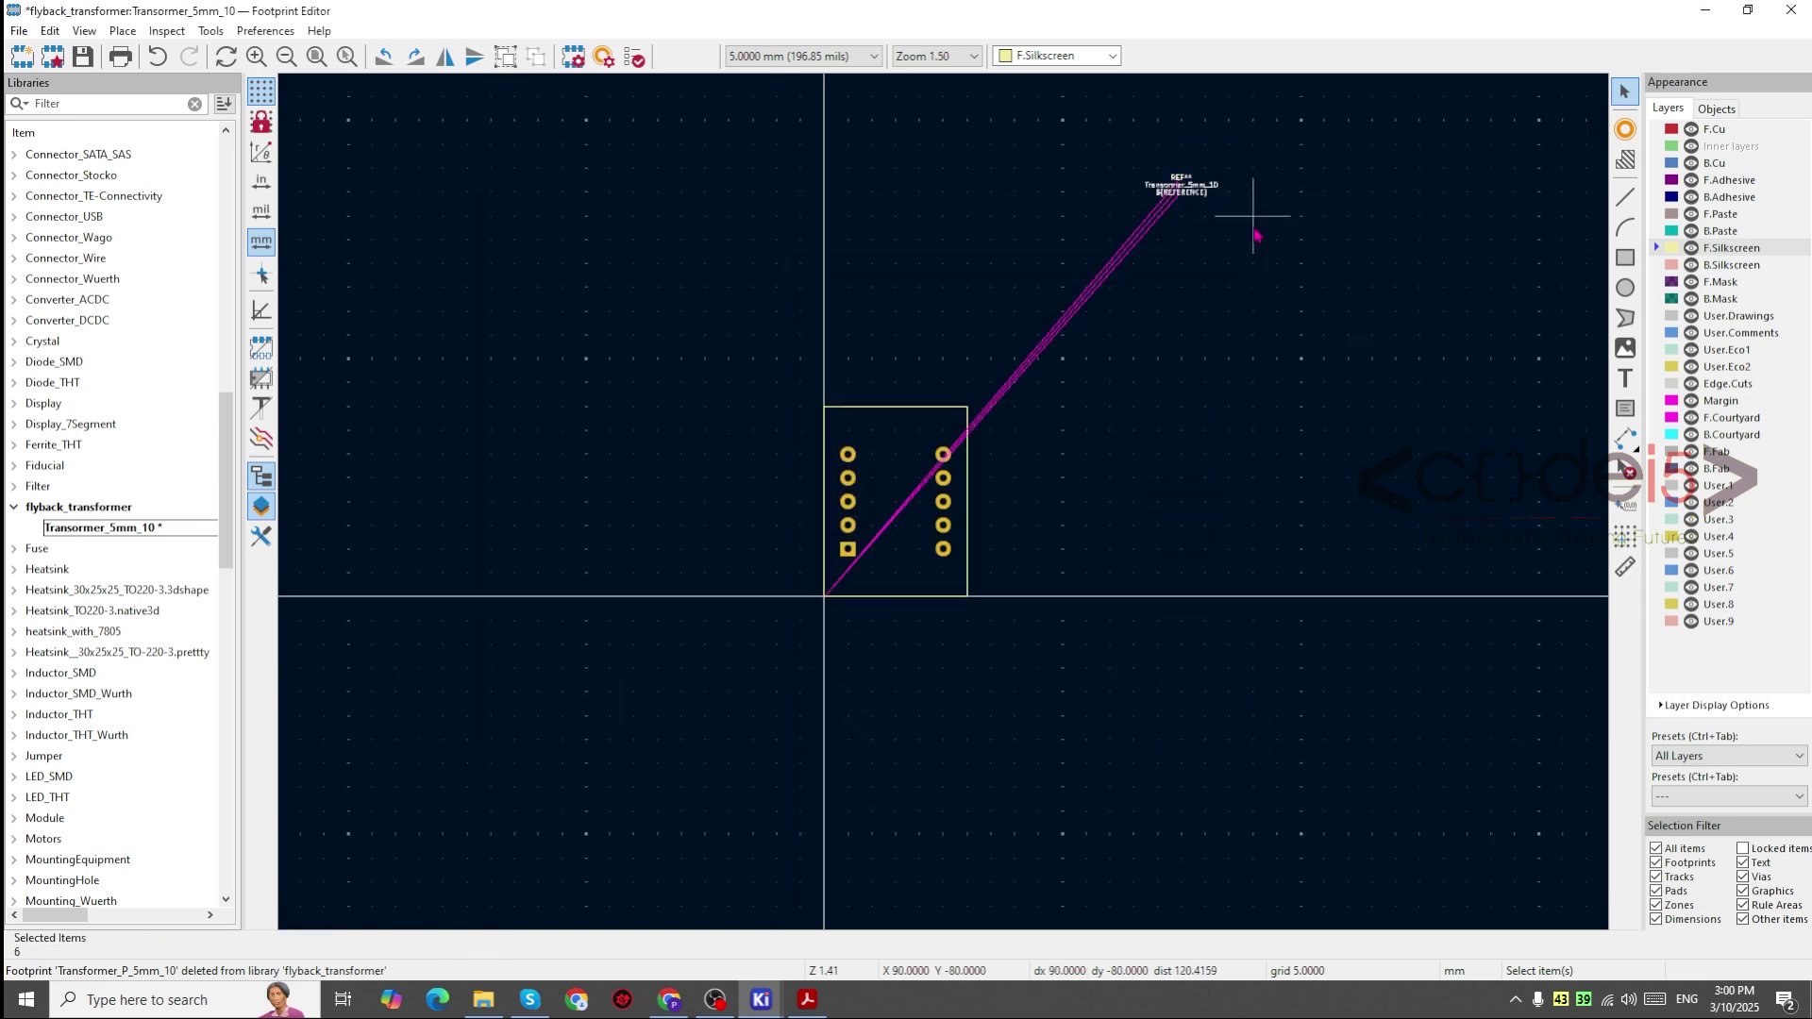
key("m")
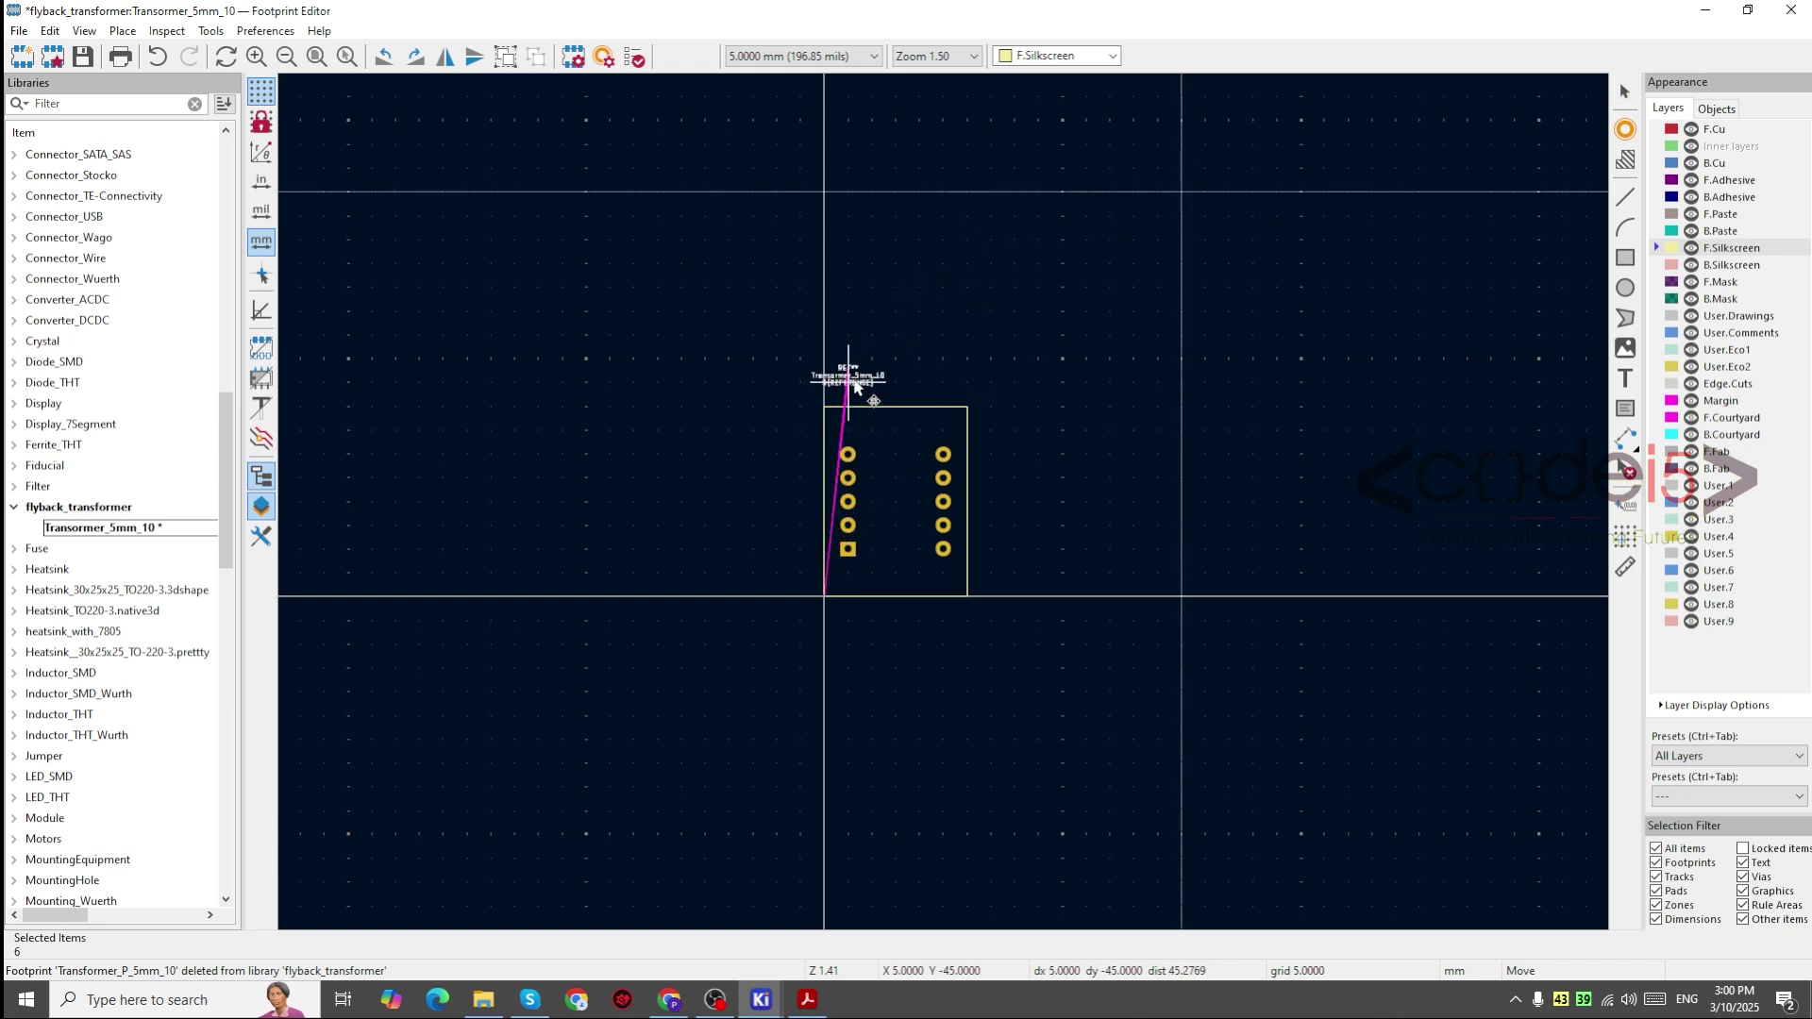
left_click(867, 396)
scroll(970, 375, "up", 4)
left_click(862, 494)
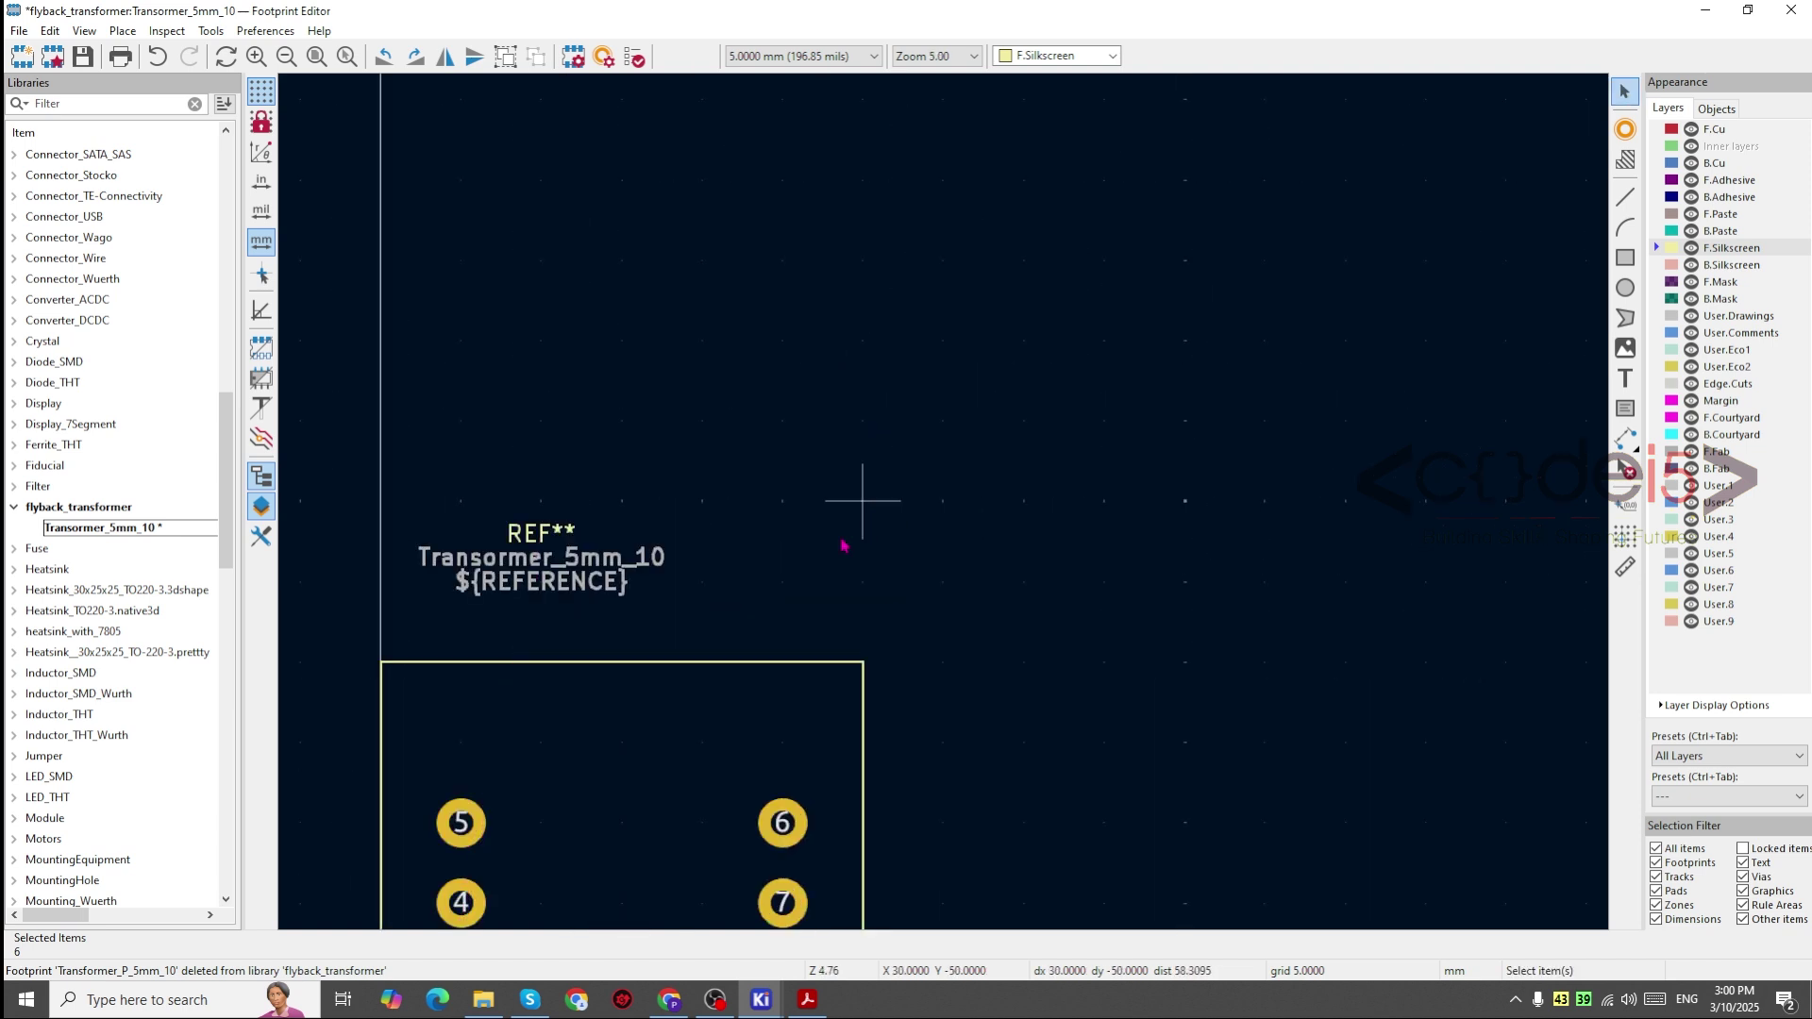
Step: Delete the ${REFERENCE} text and shift the Transormer_5mm_10 value text slightly down, away from the REF** text
left_click(590, 602)
key("Delete")
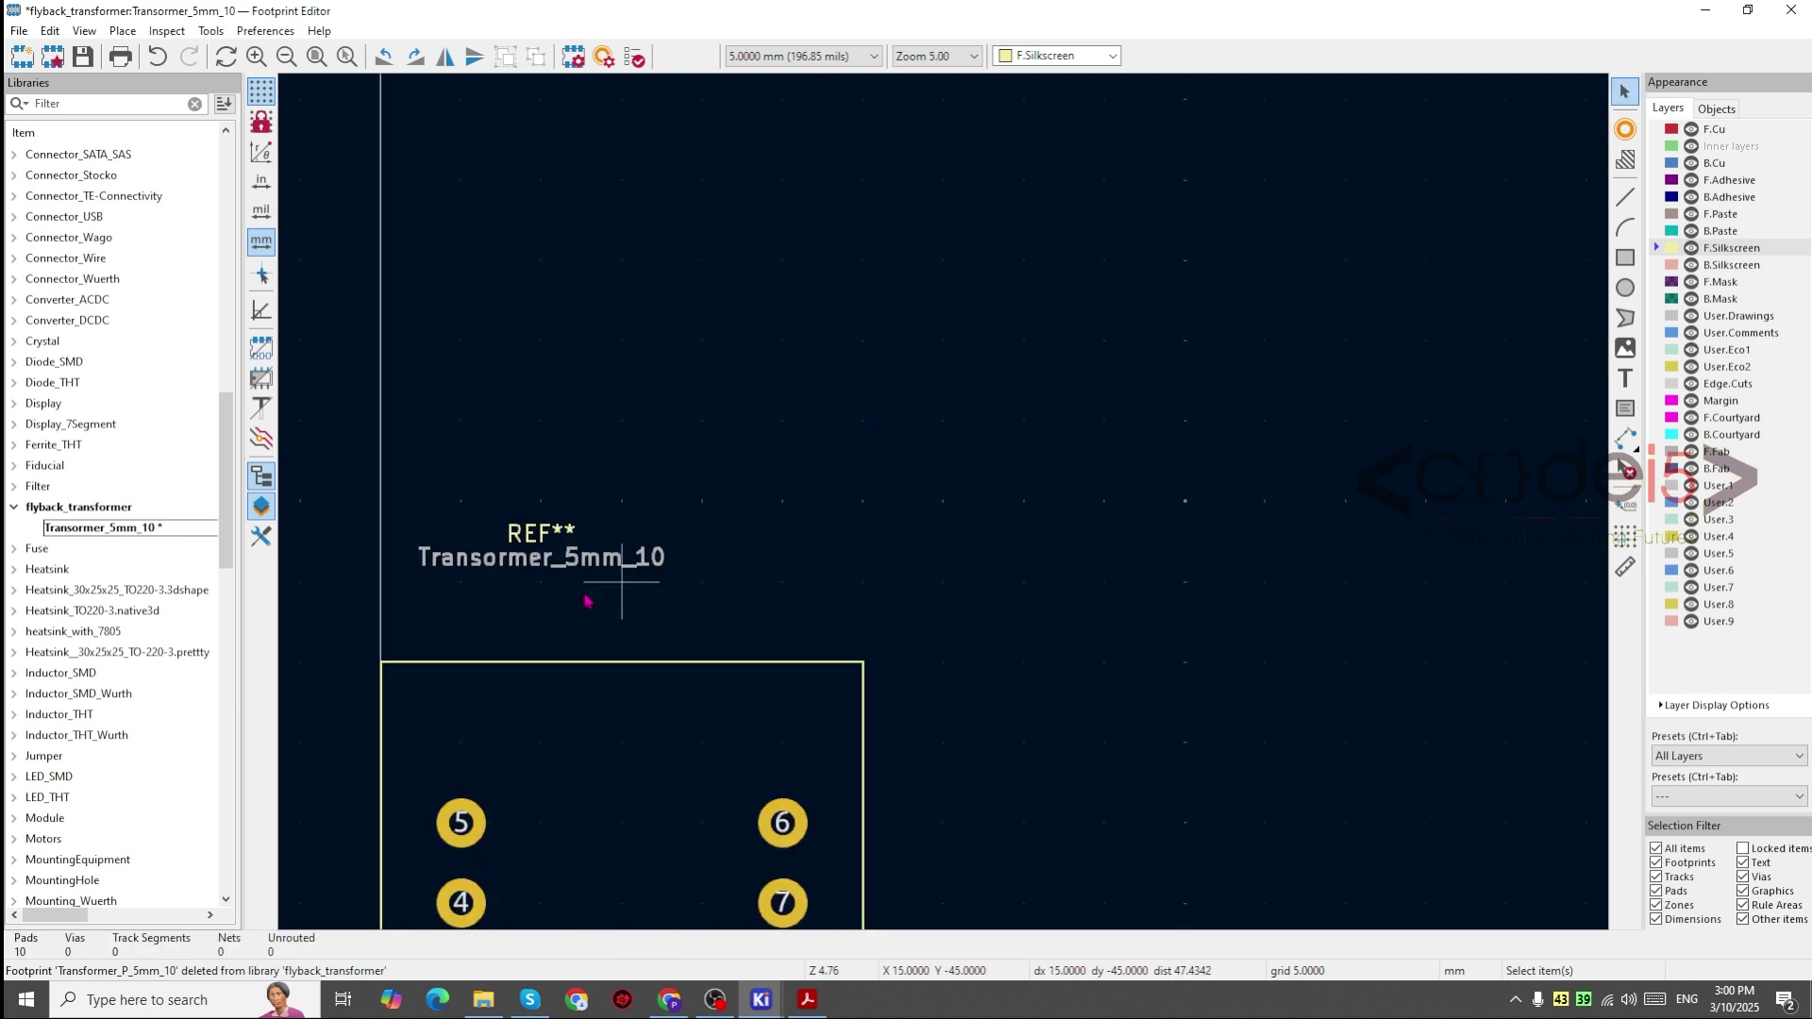
scroll(556, 569, "down", 2)
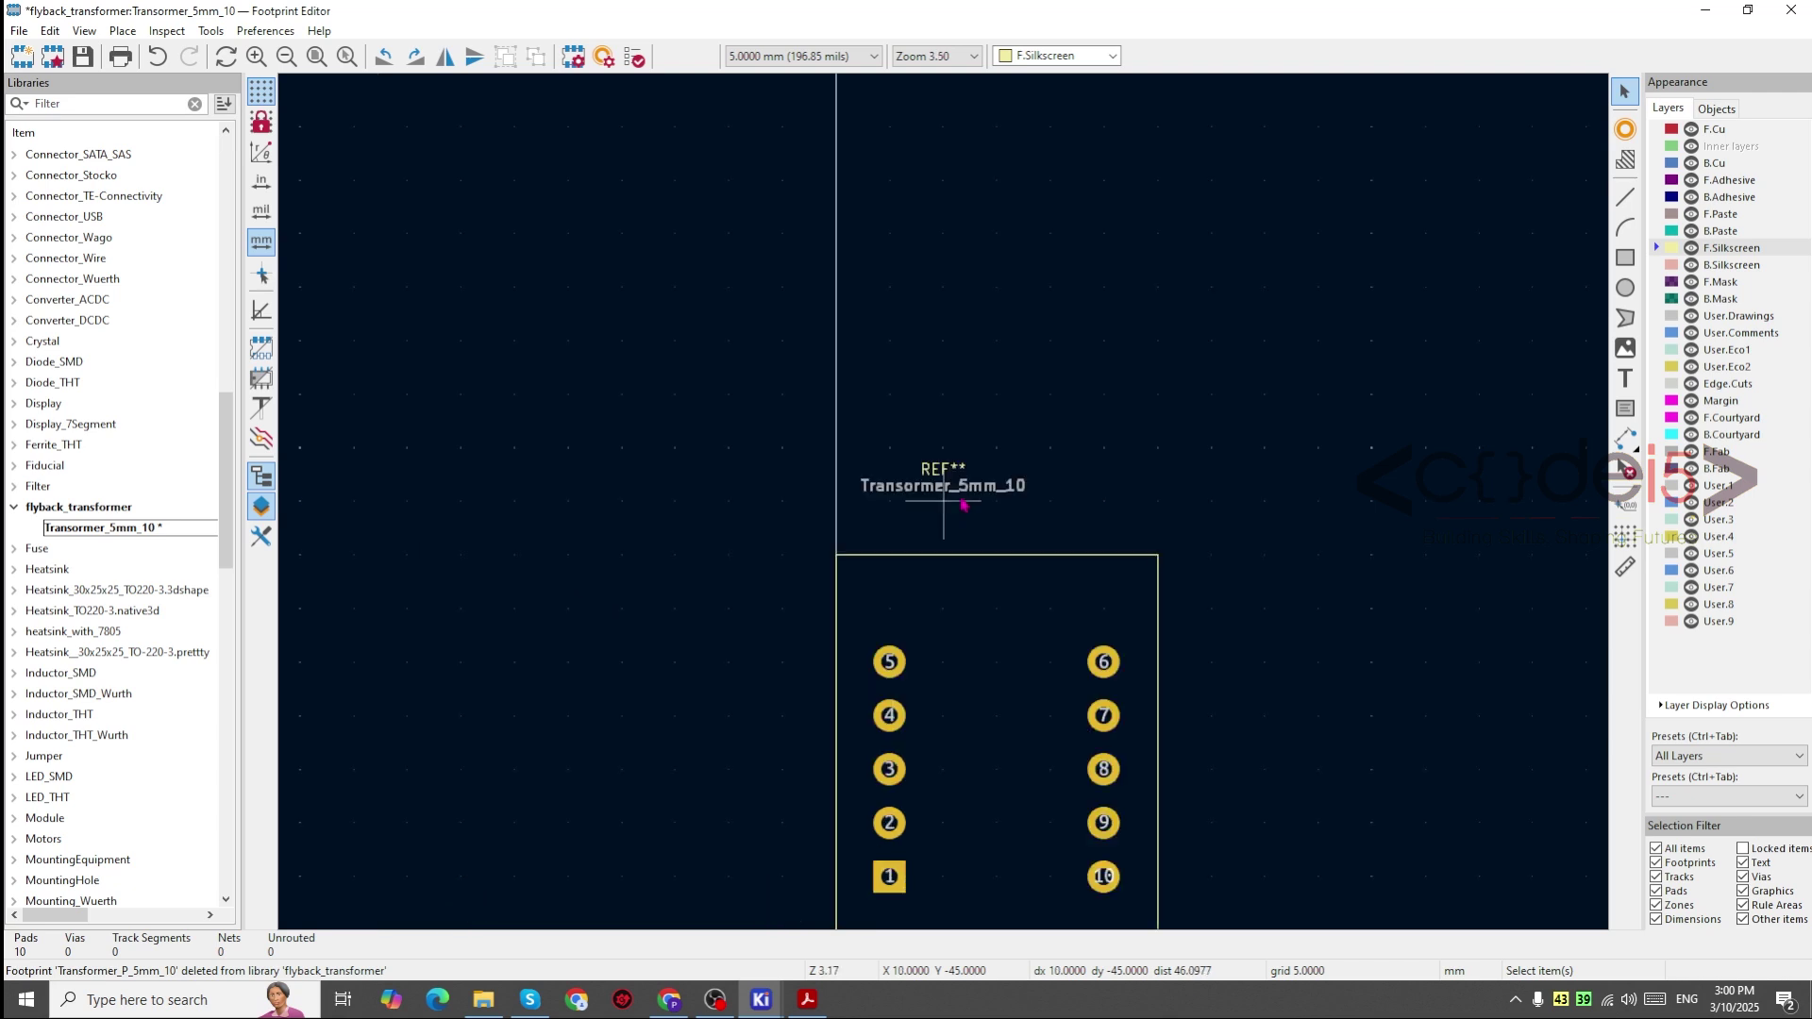
left_click(960, 498)
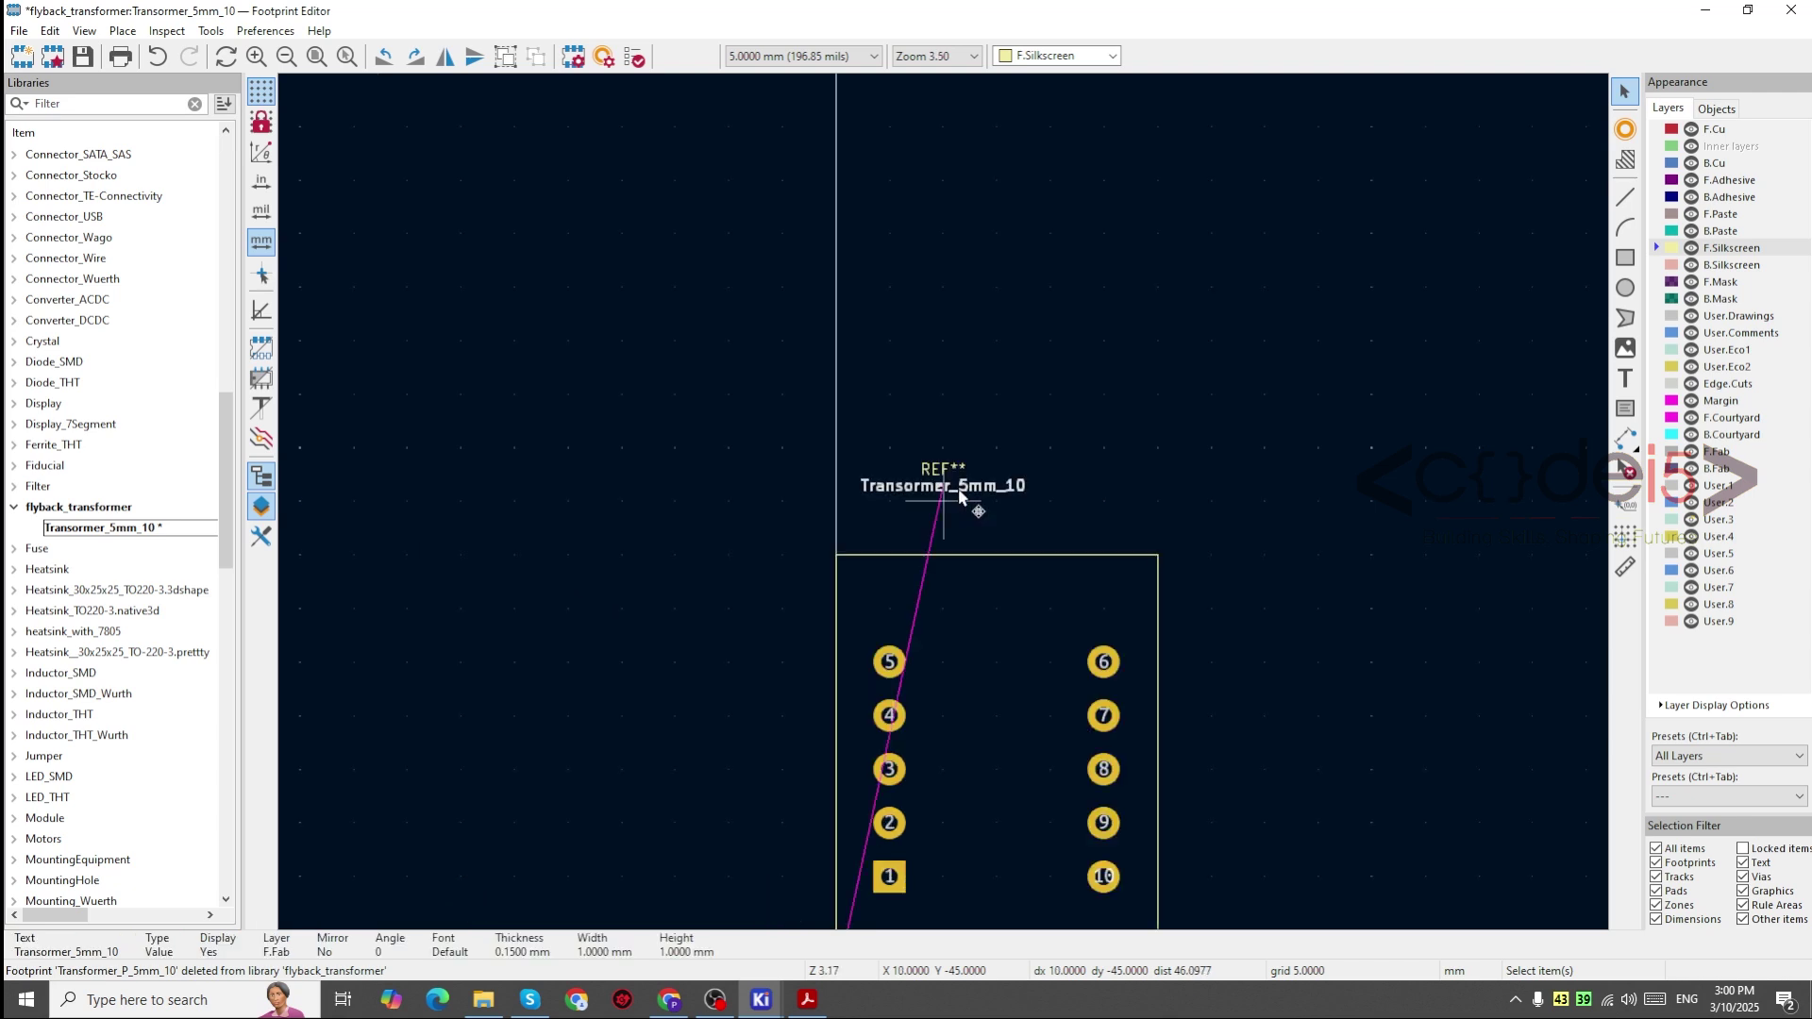
mouse_move(959, 490)
left_mouse_down()
mouse_move(913, 513)
mouse_move(920, 532)
mouse_move(928, 509)
left_mouse_up()
Step: Change the REF** reference text to Transformer_P_5mm_10
left_click(943, 474)
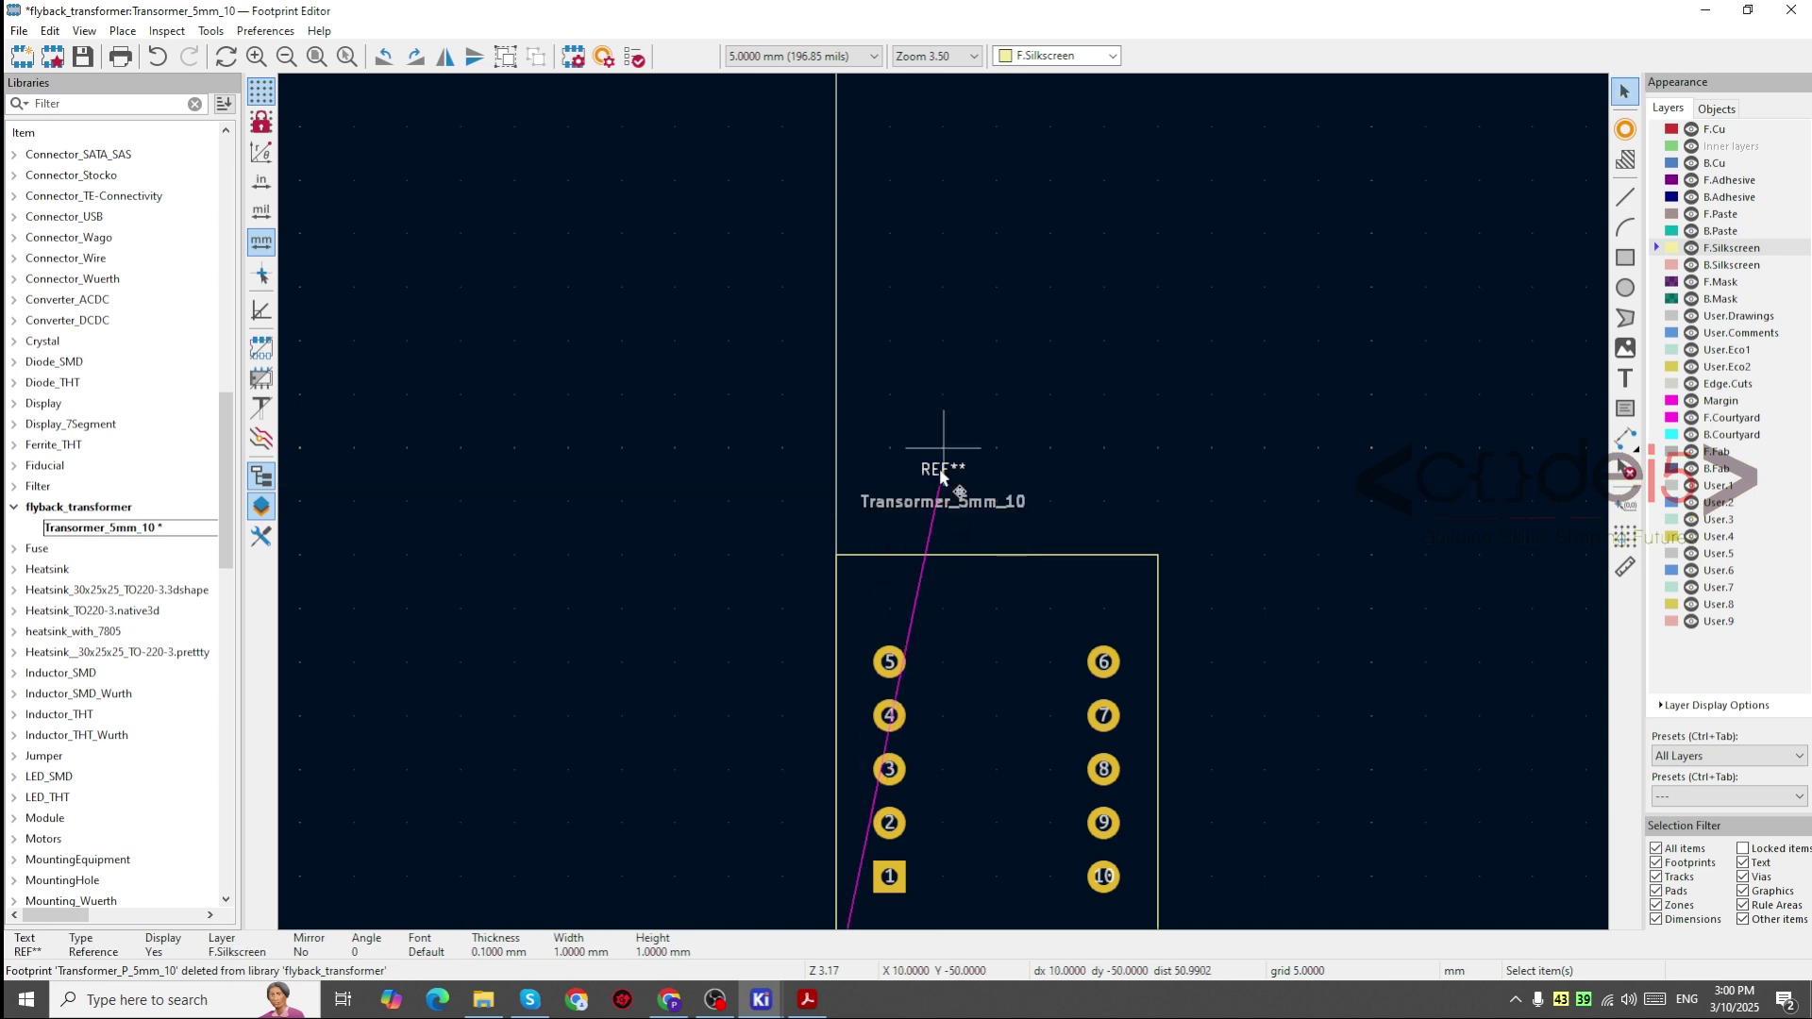
double_click(941, 477)
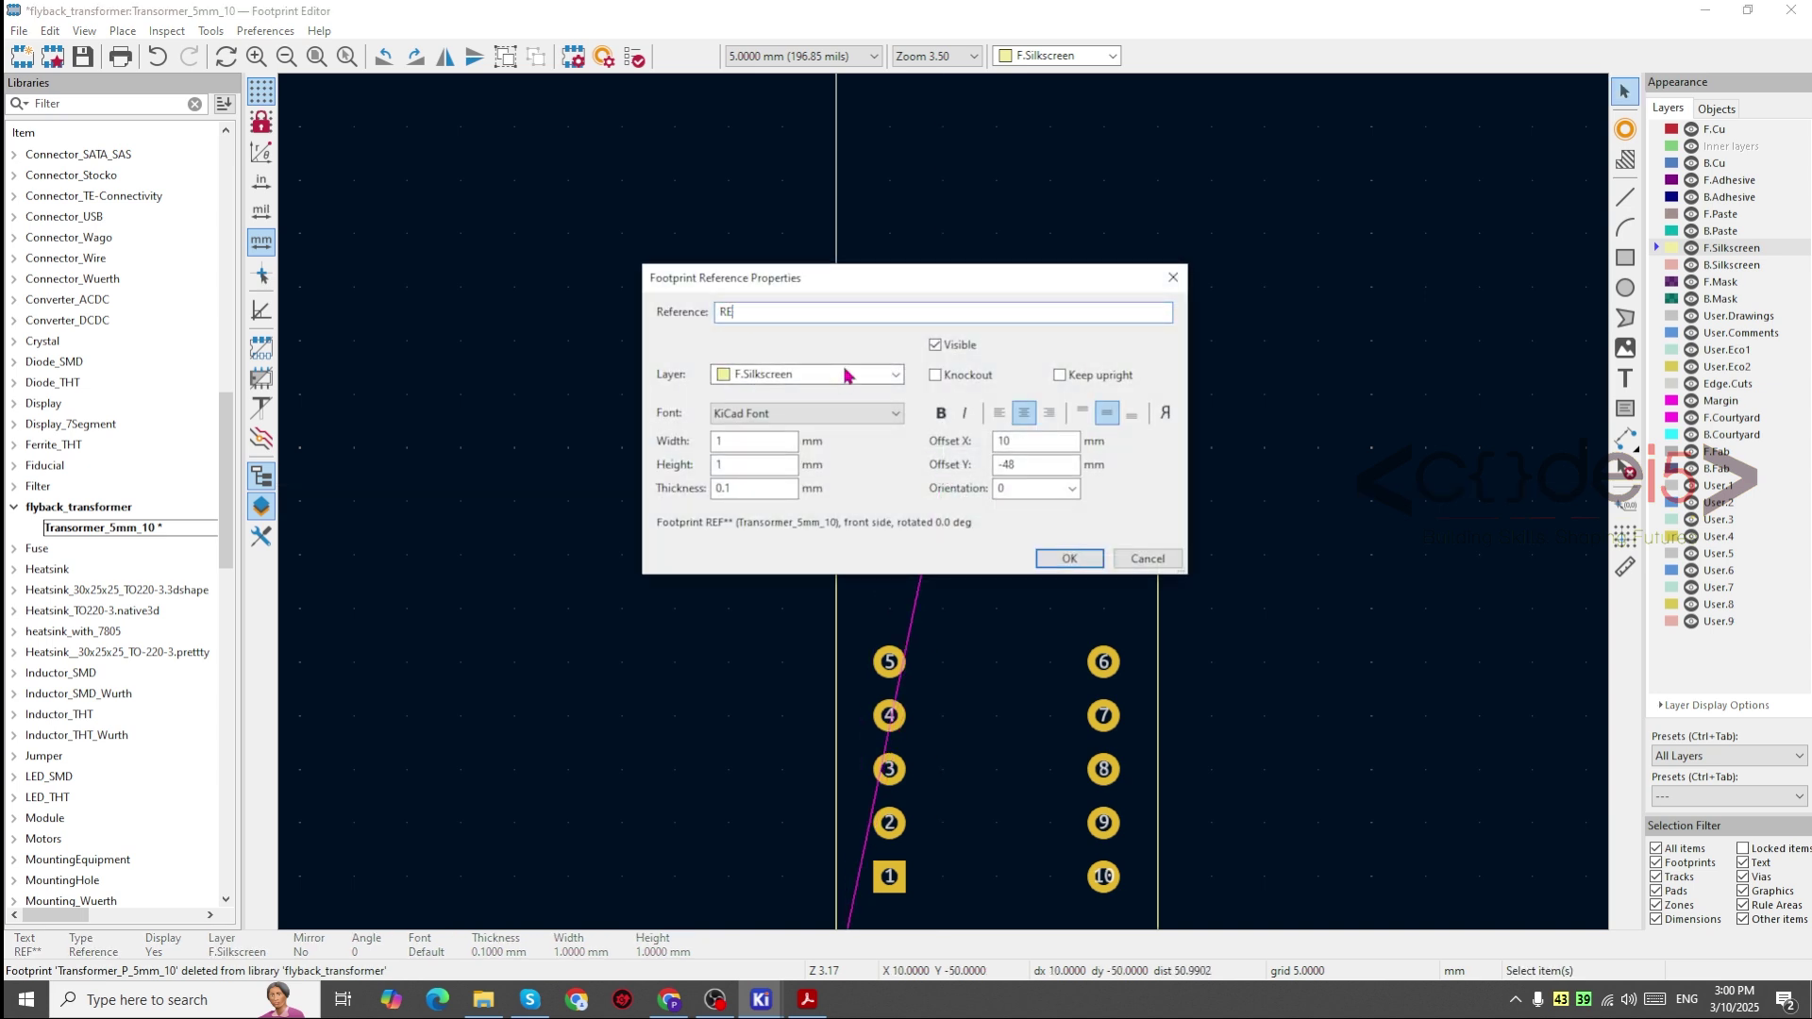
type("Transformer_P_")
type("5mm_10")
left_click(1069, 557)
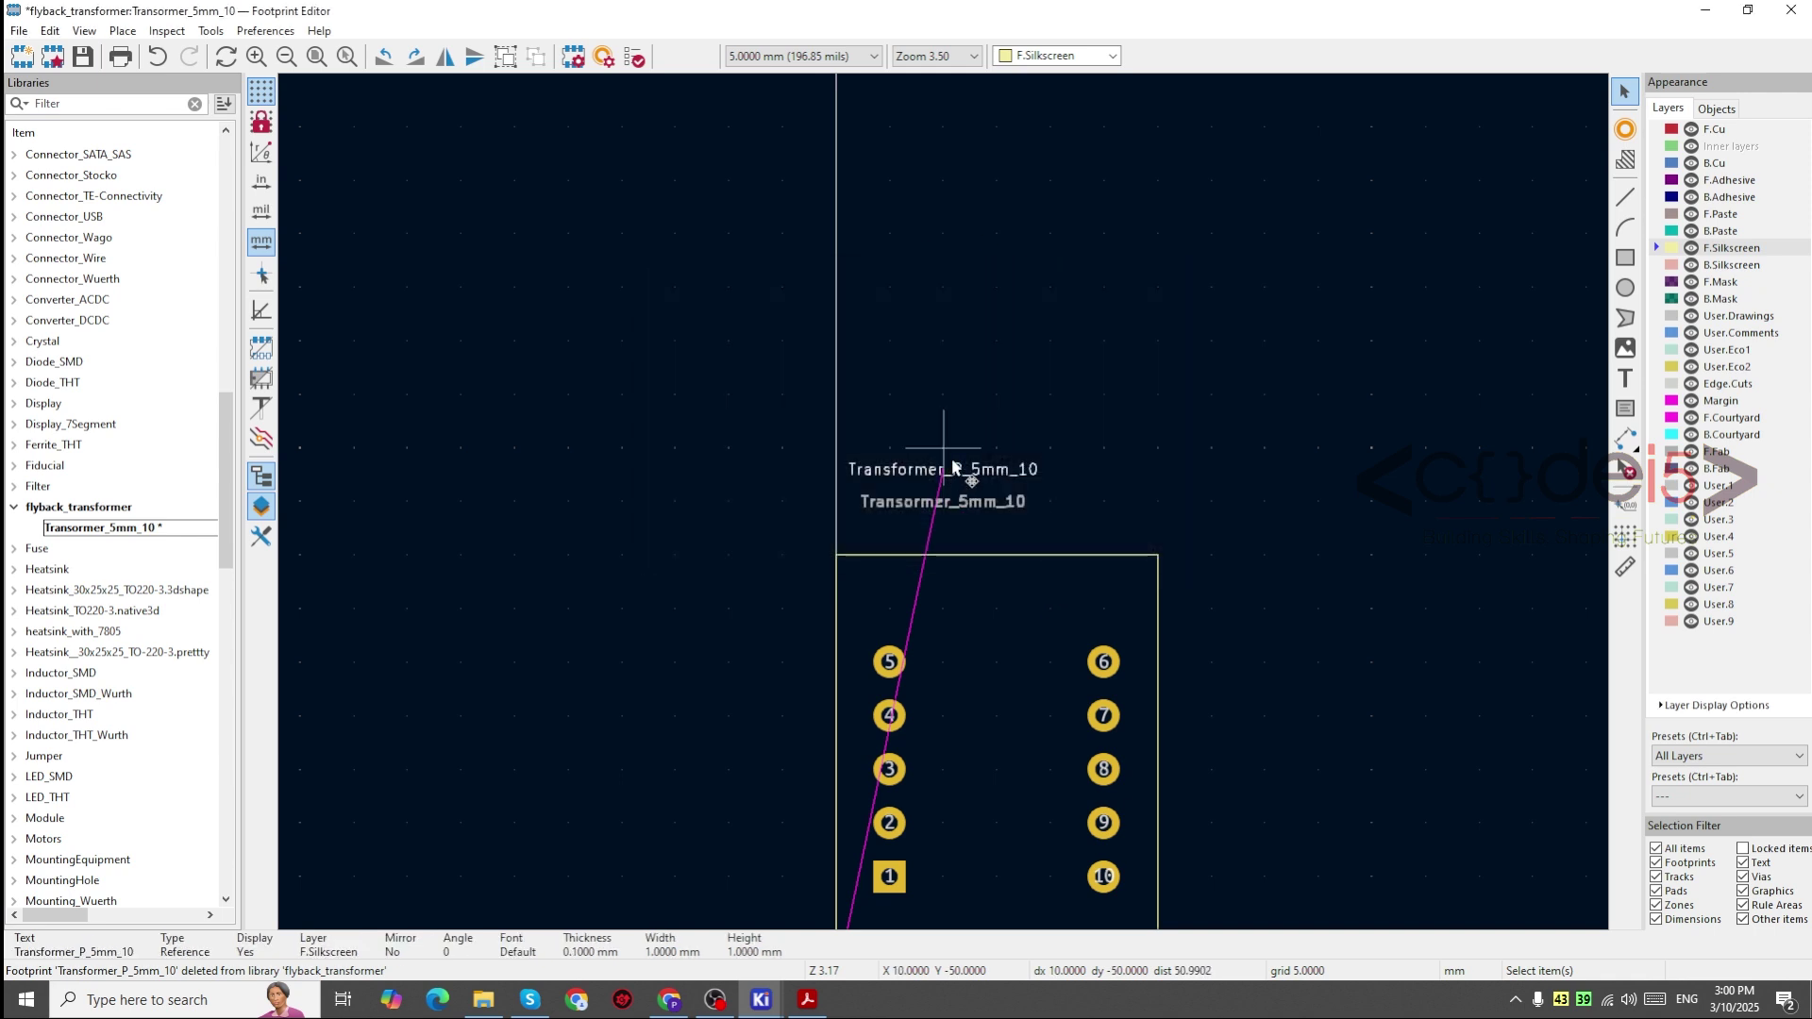
Step: Move the reference text to the middle of the outline between the pad columns and rotate it to vertical
left_click_drag(951, 463, 943, 501)
key("r")
scroll(1002, 772, "down", 1)
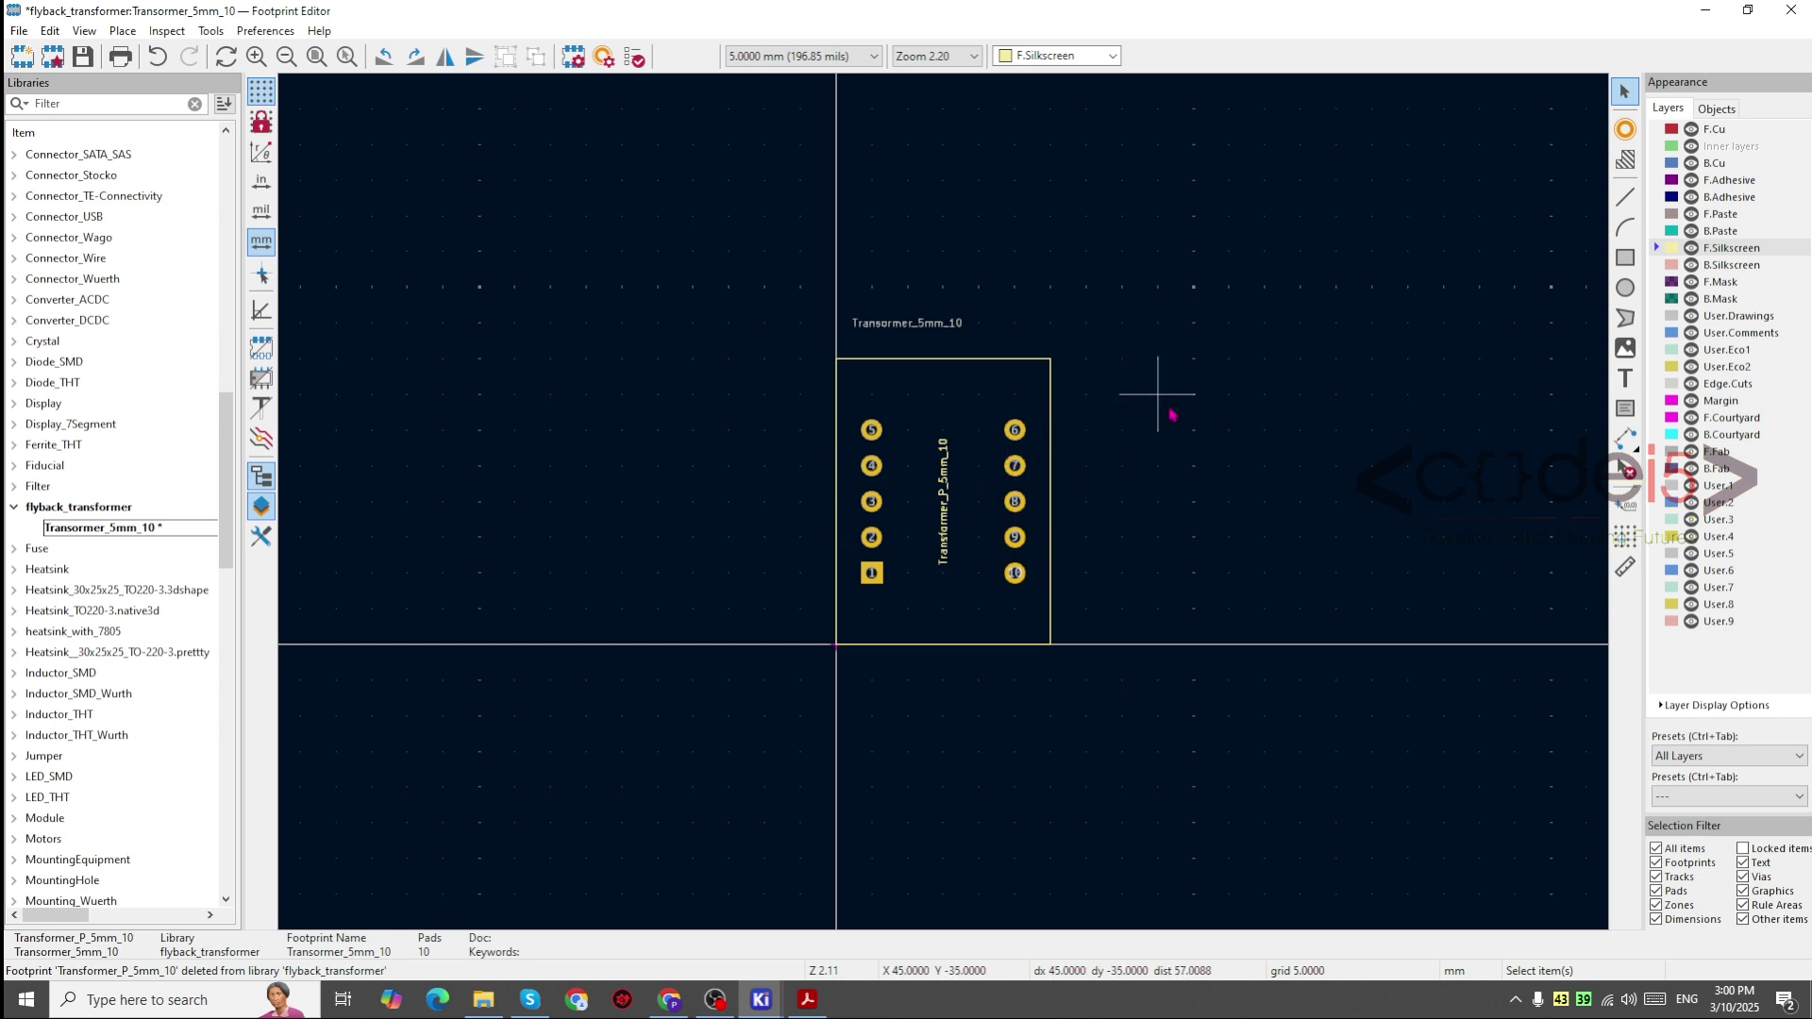
Step: Examine the footprint's pads, outline and silkscreen text from several angles in the 3D viewer
key("alt+3")
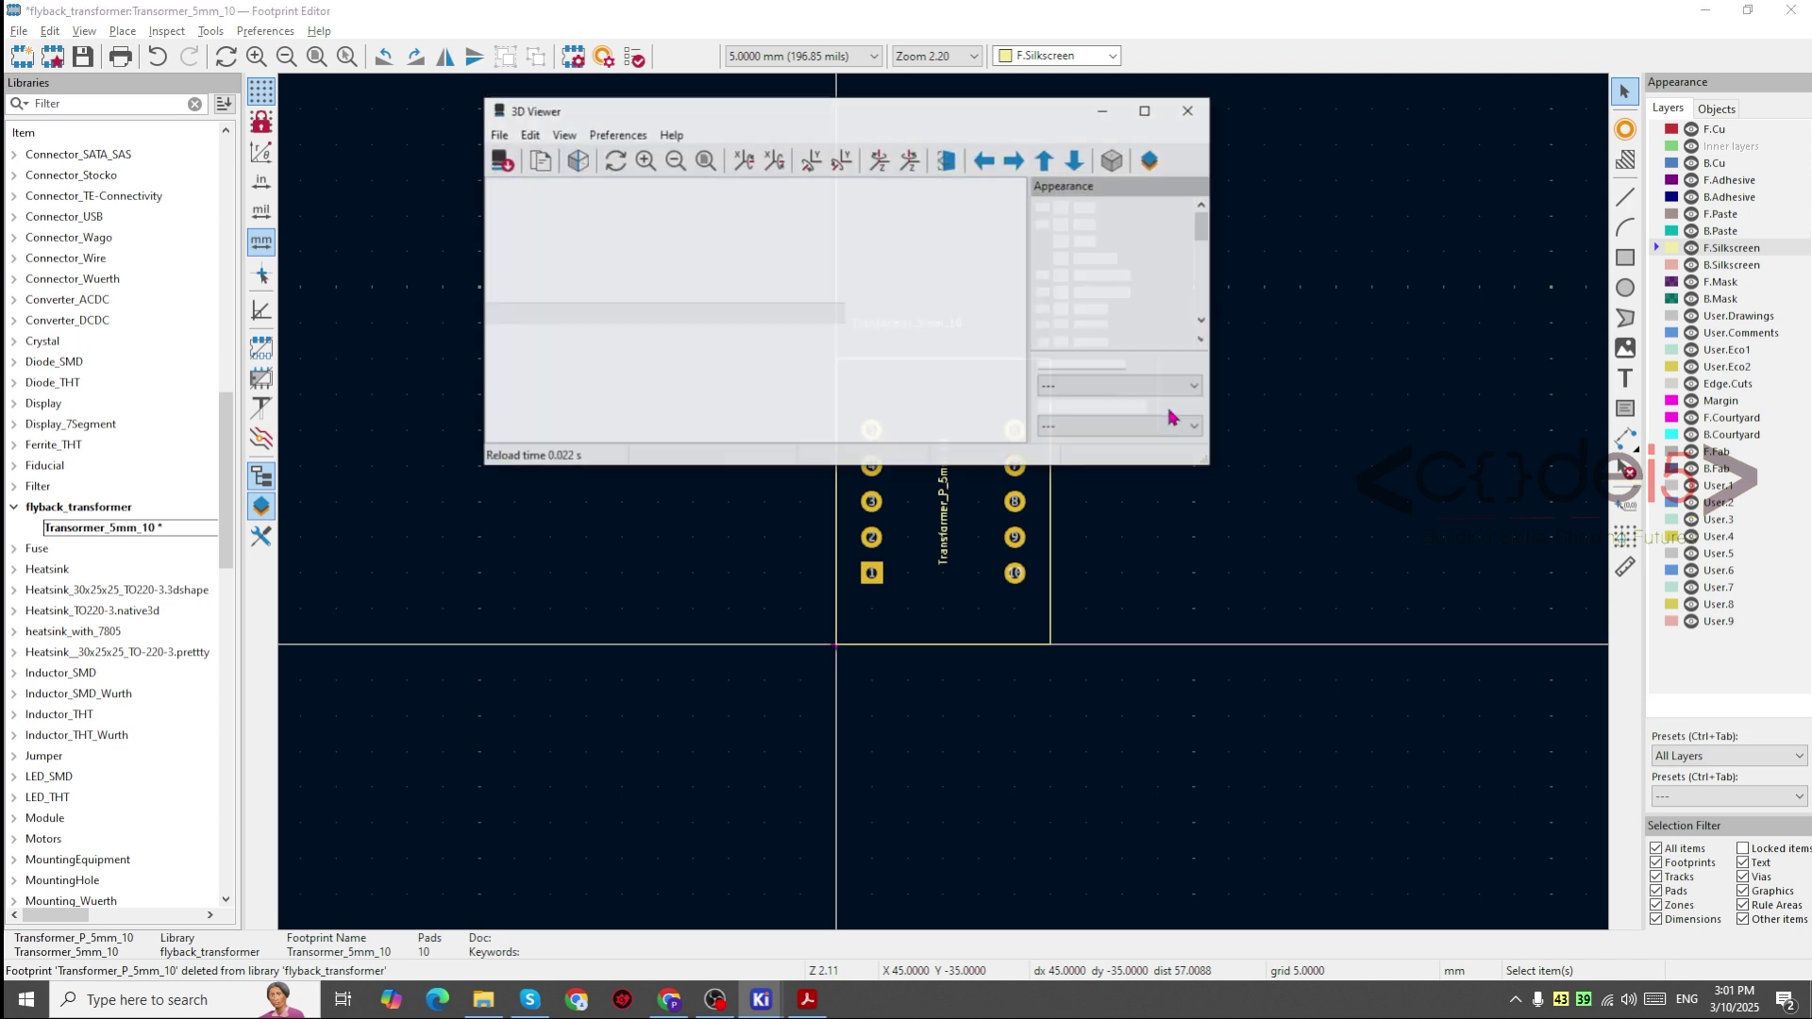
left_click_drag(849, 351, 846, 389)
scroll(725, 327, "up", 5)
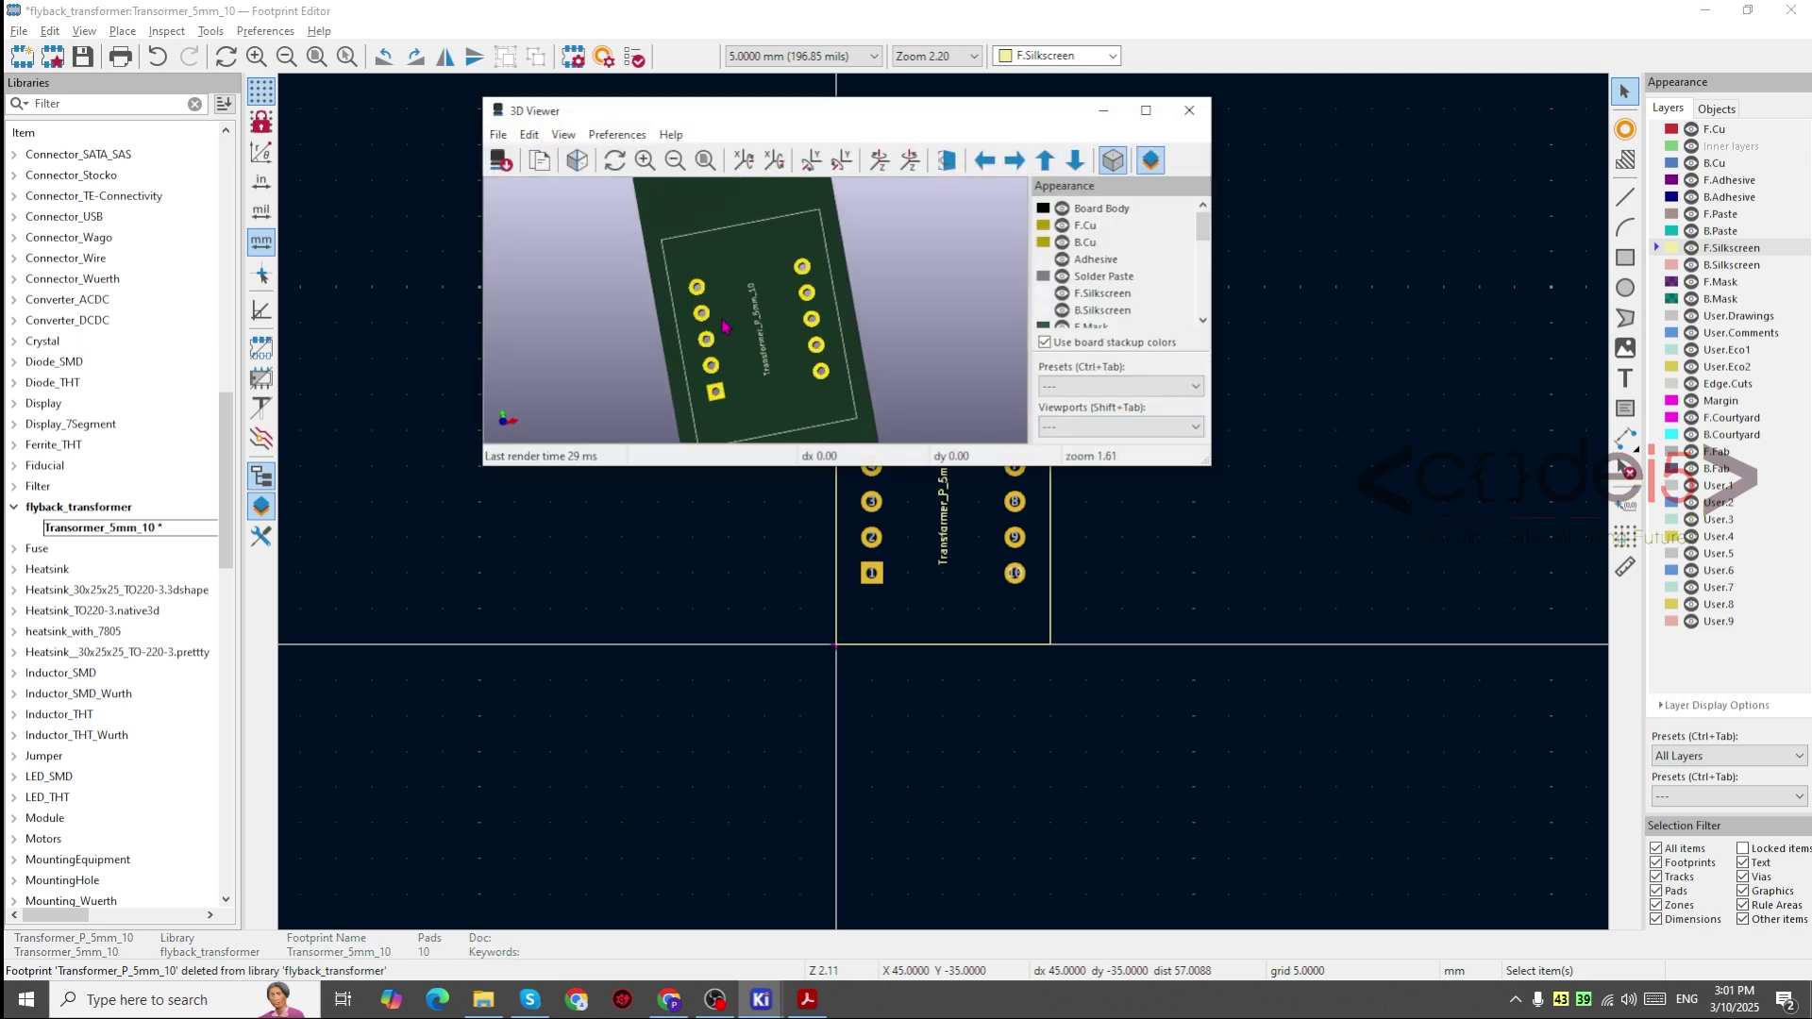
scroll(791, 371, "down", 3)
left_click_drag(827, 353, 777, 306)
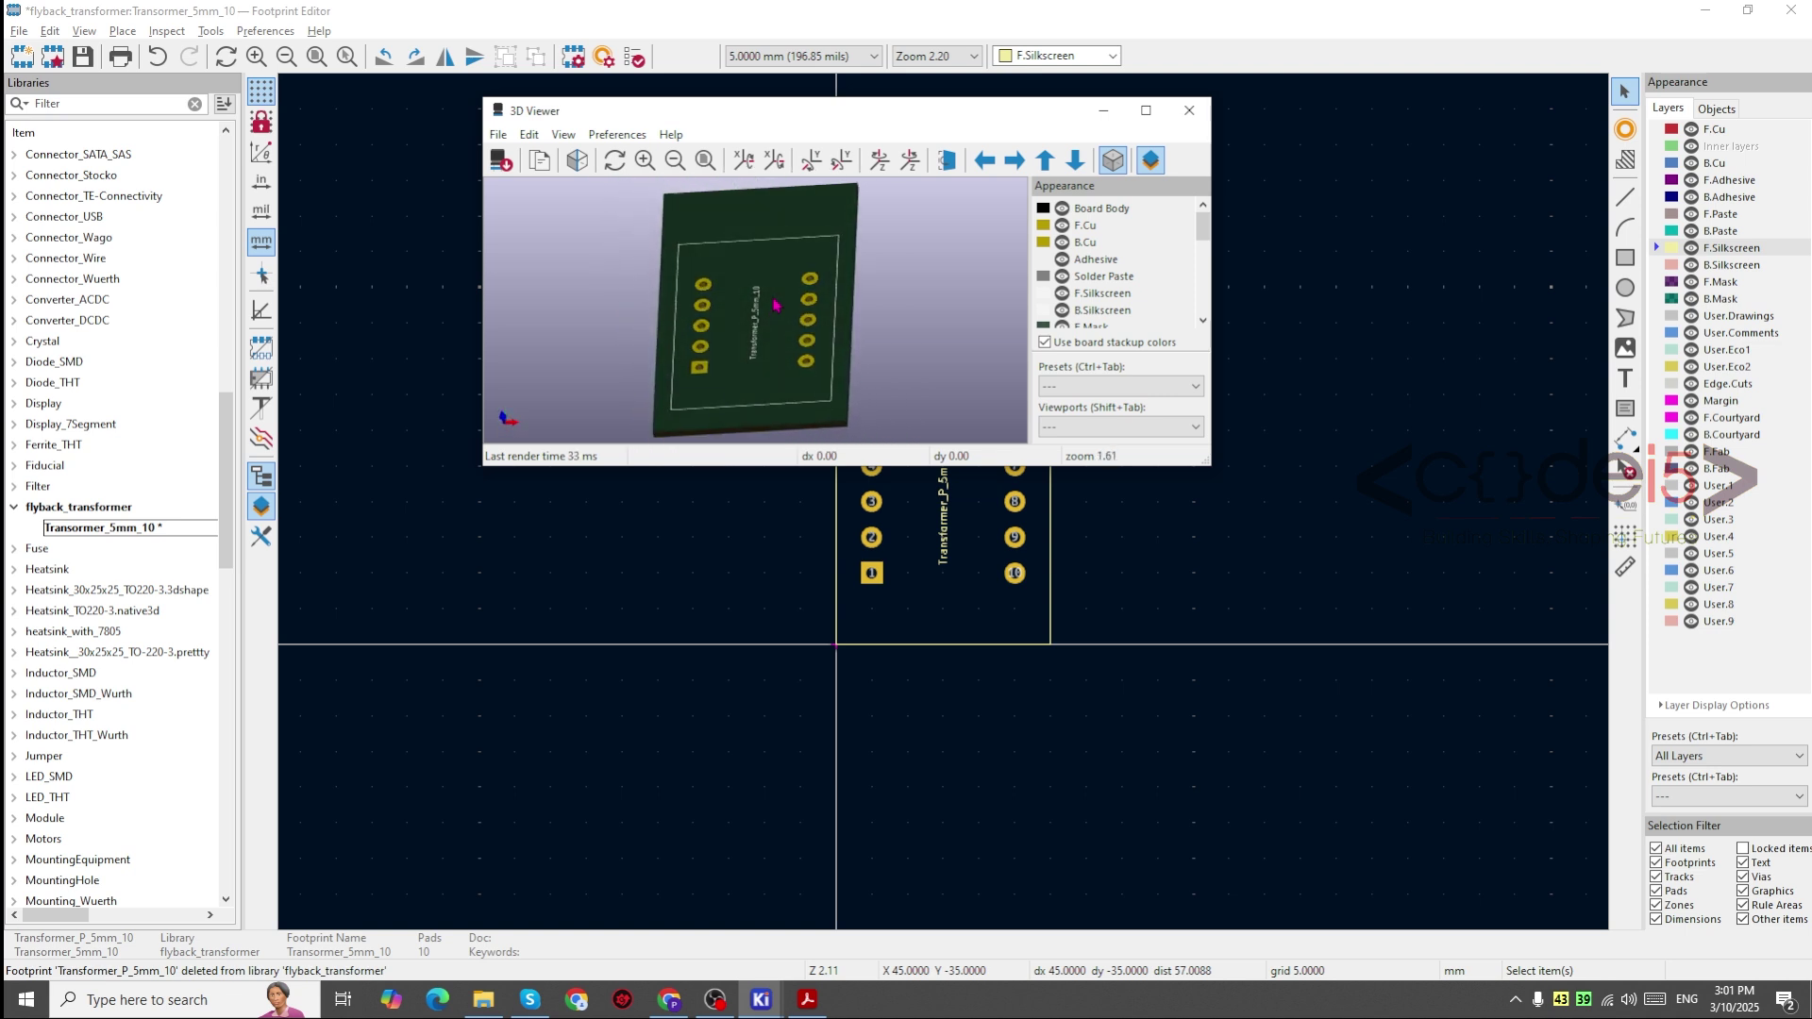
left_click_drag(760, 382, 724, 340)
left_click_drag(691, 364, 831, 405)
left_click(1067, 490)
Step: Move the Transormer_5mm_10 value text inside the outline, between the reference text and pads 6 to 10, and rotate it to vertical
scroll(1066, 490, "up", 3)
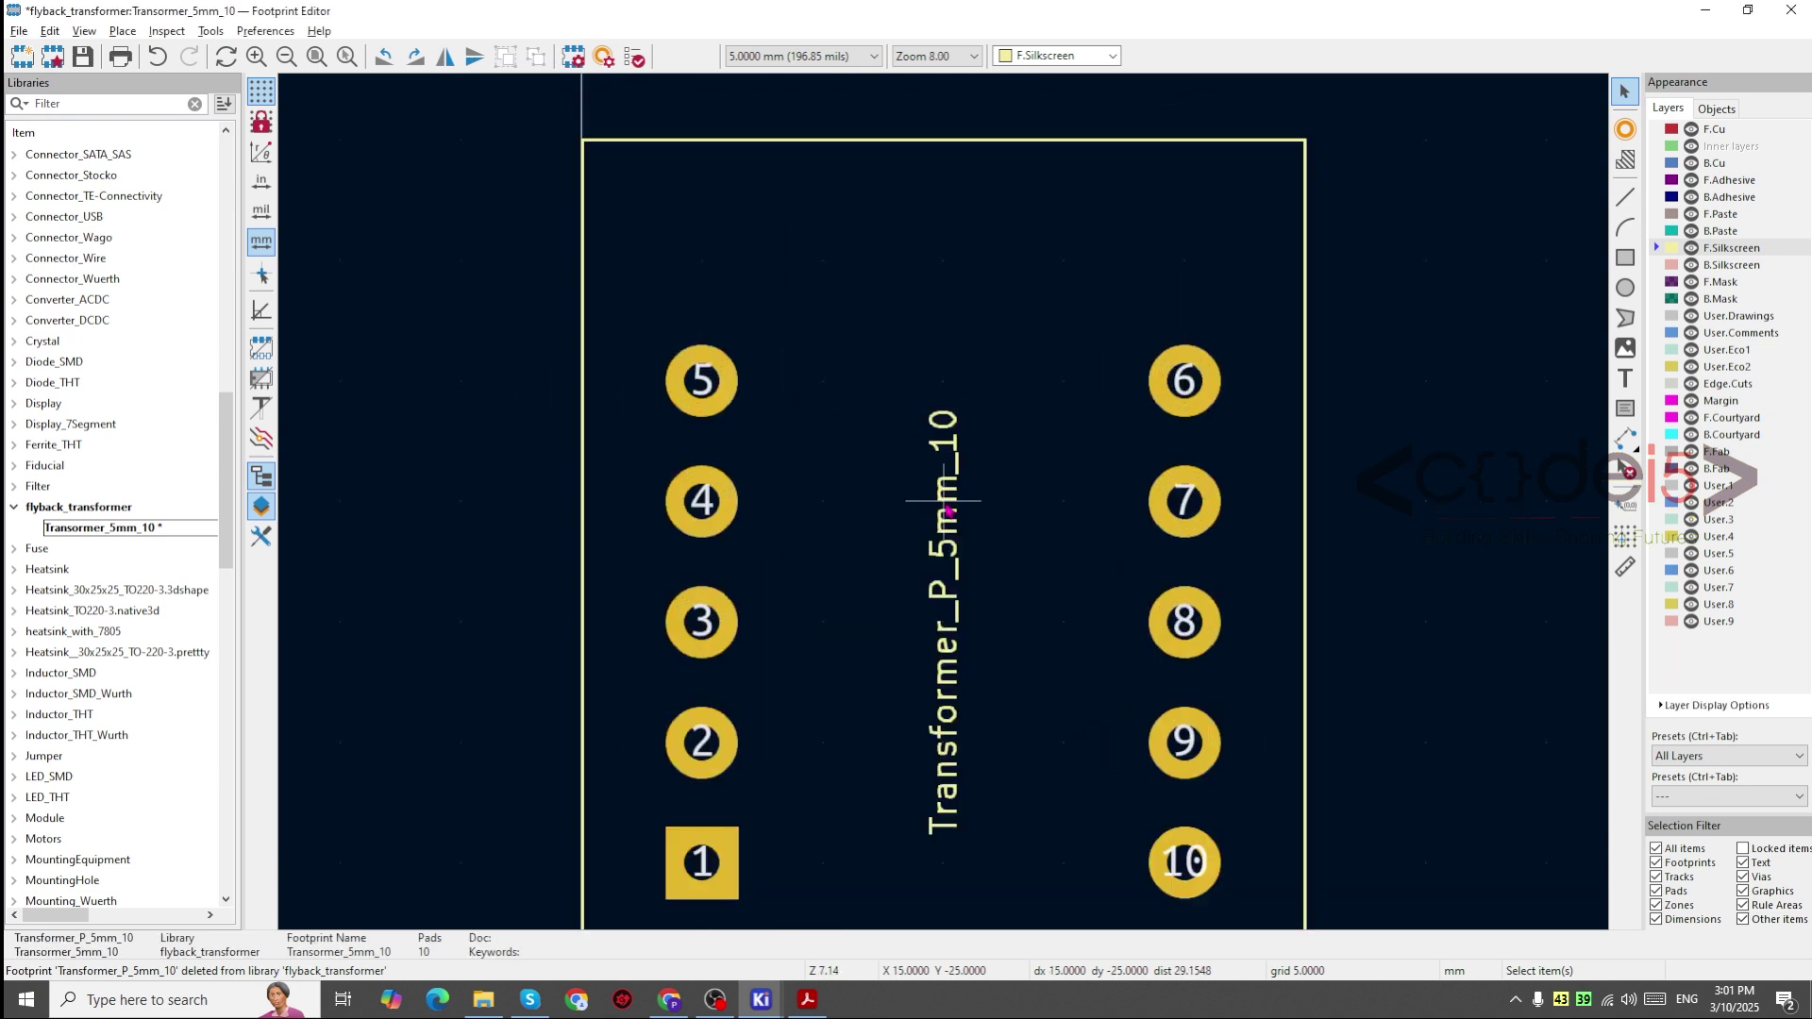
scroll(991, 498, "down", 2)
left_click(847, 310)
left_click_drag(846, 303, 1003, 555)
key("r")
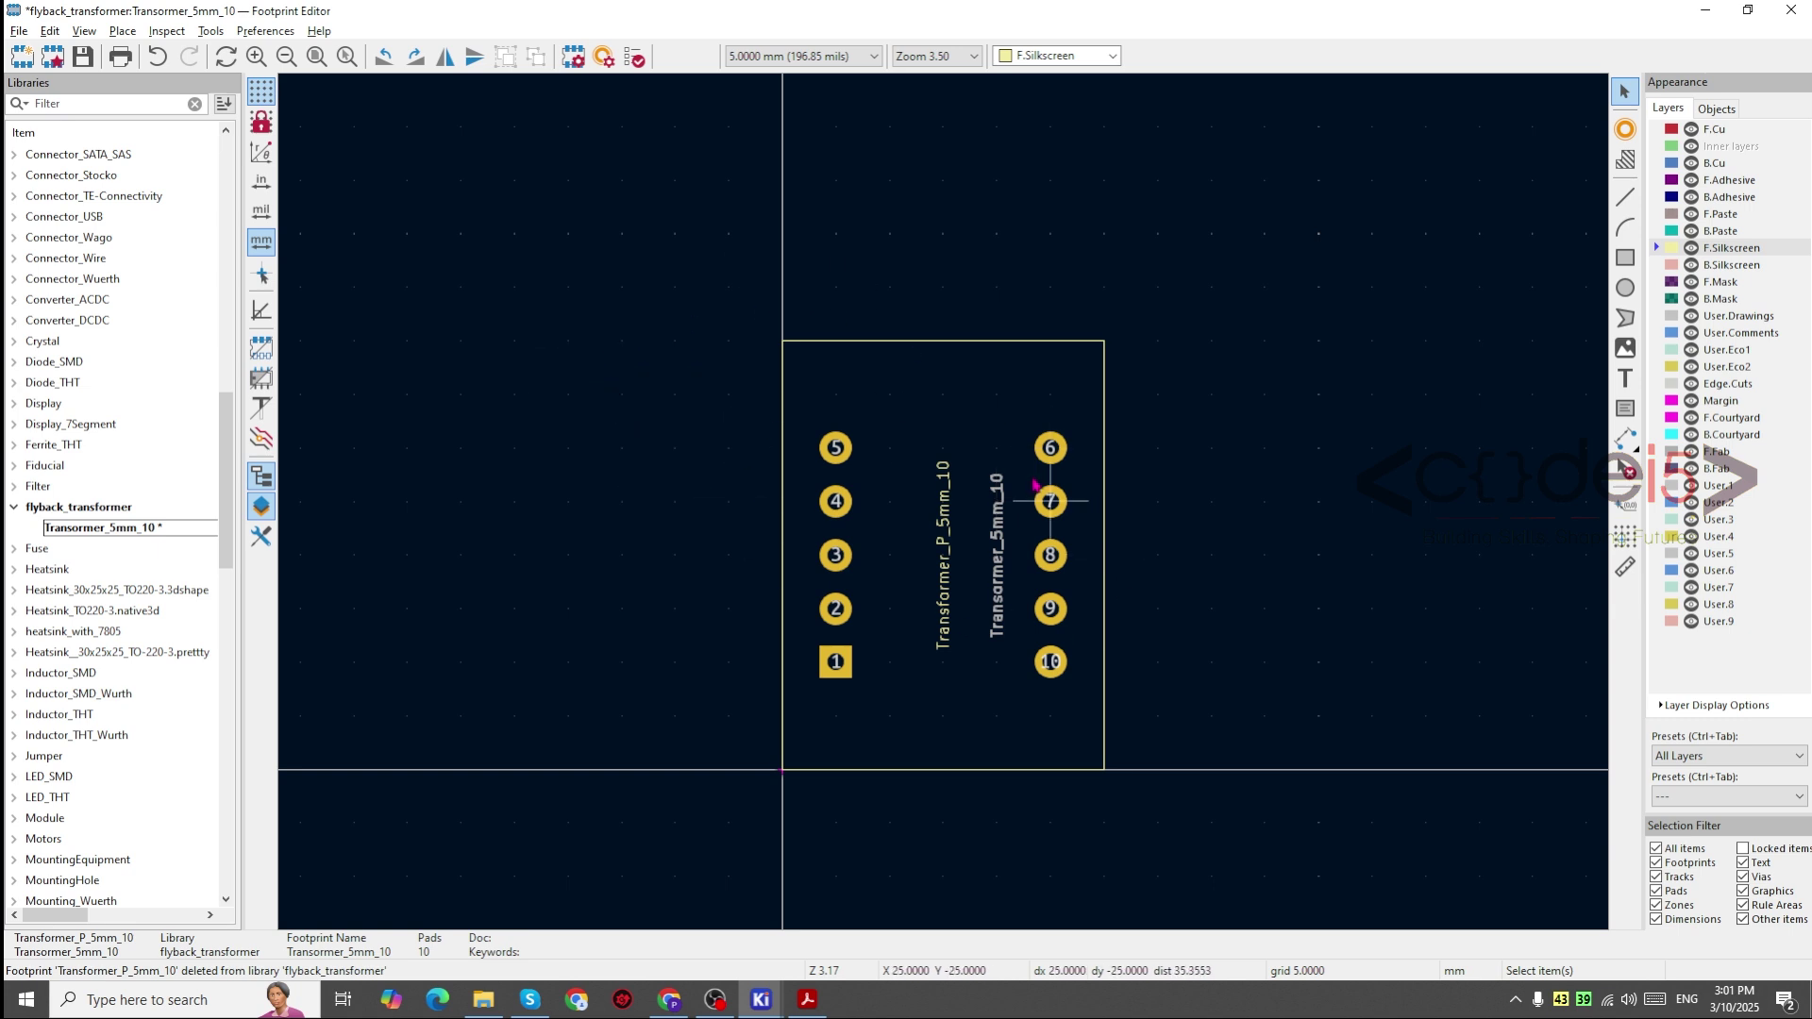
Step: Open the 3D model file browser from the 3D model settings in the footprint's properties
left_click(19, 32)
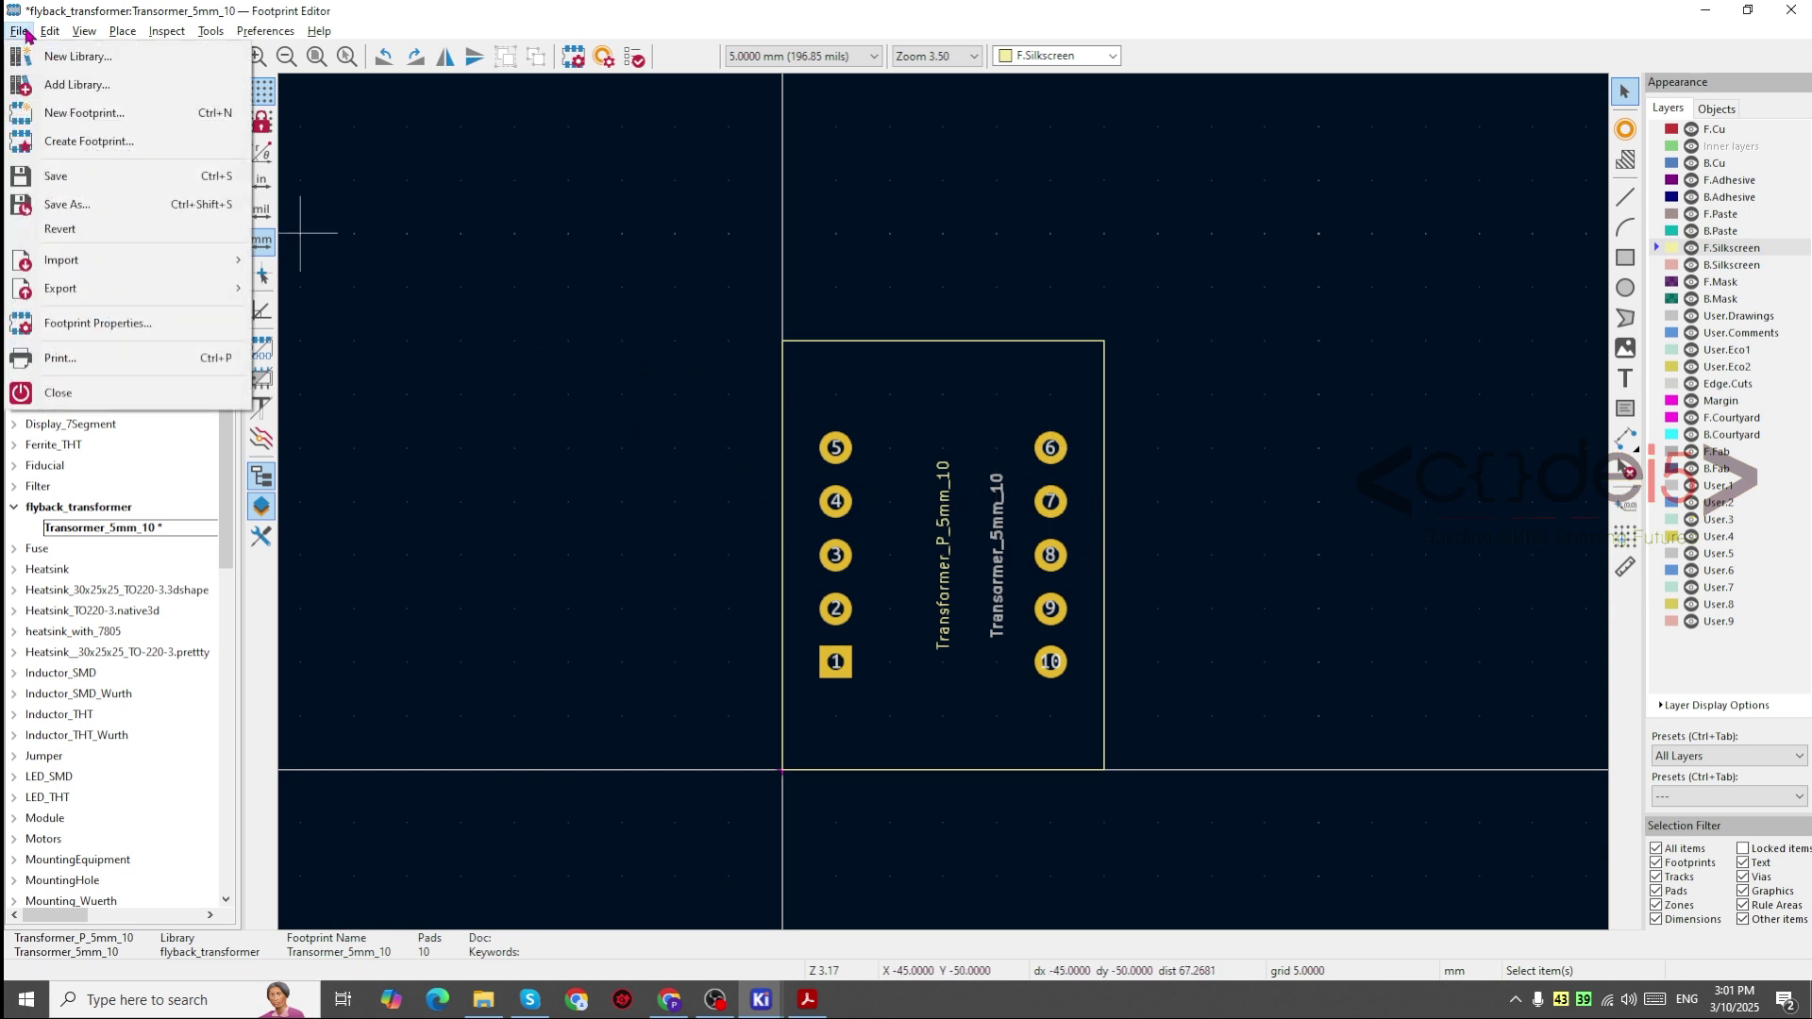
left_click(83, 325)
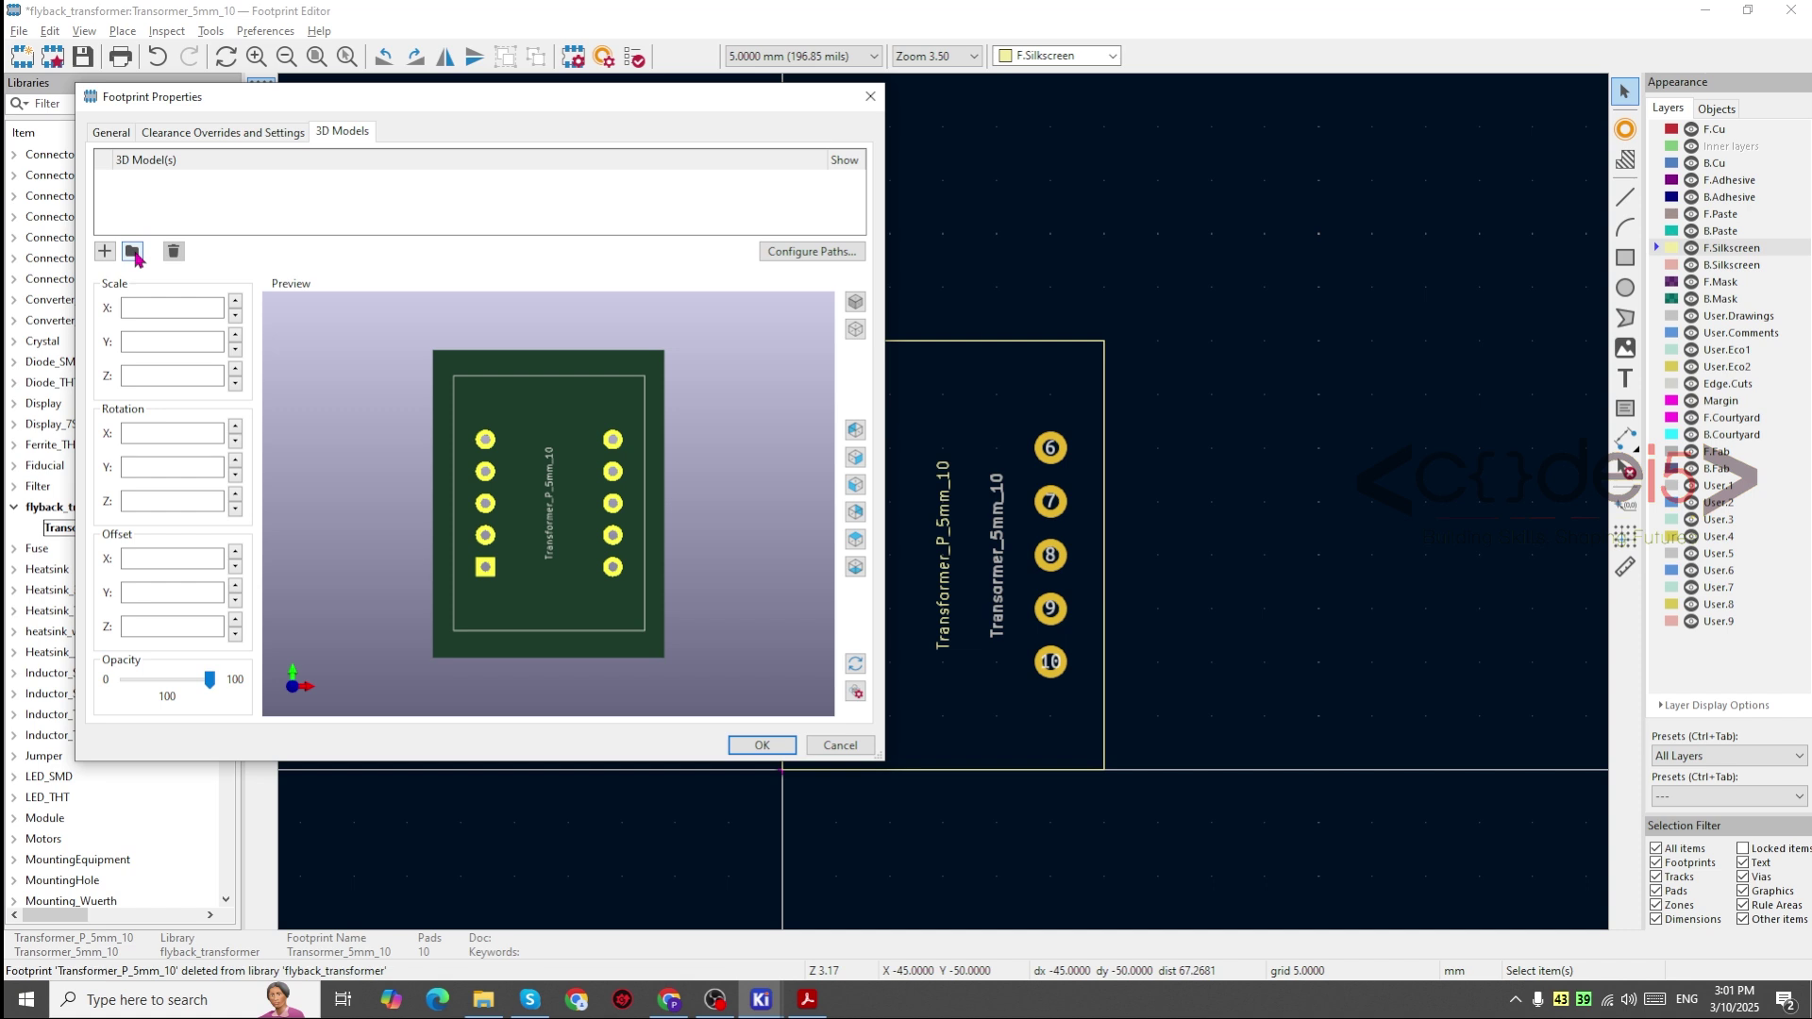
left_click(133, 252)
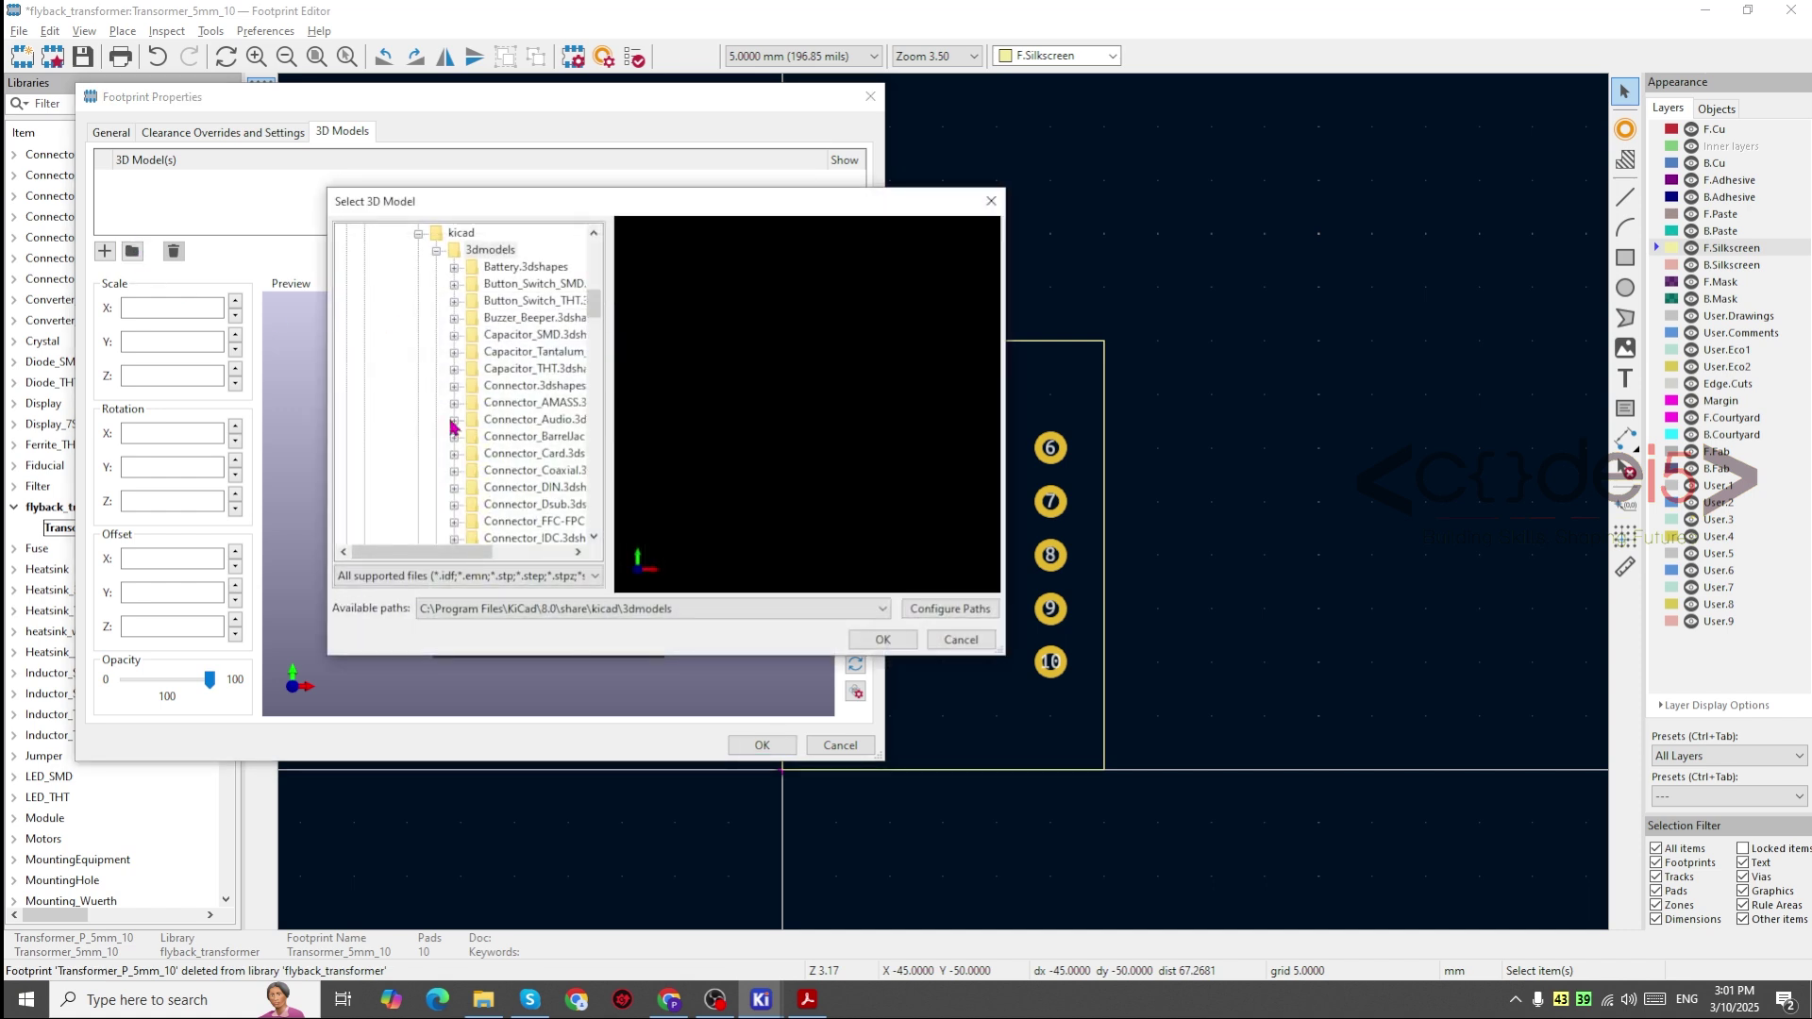
Step: Add EE-16 Transformer.step from the D: drive's pcb projects/pcb 3d models/transformer folder as the footprint's 3D model
scroll(451, 426, "up", 4)
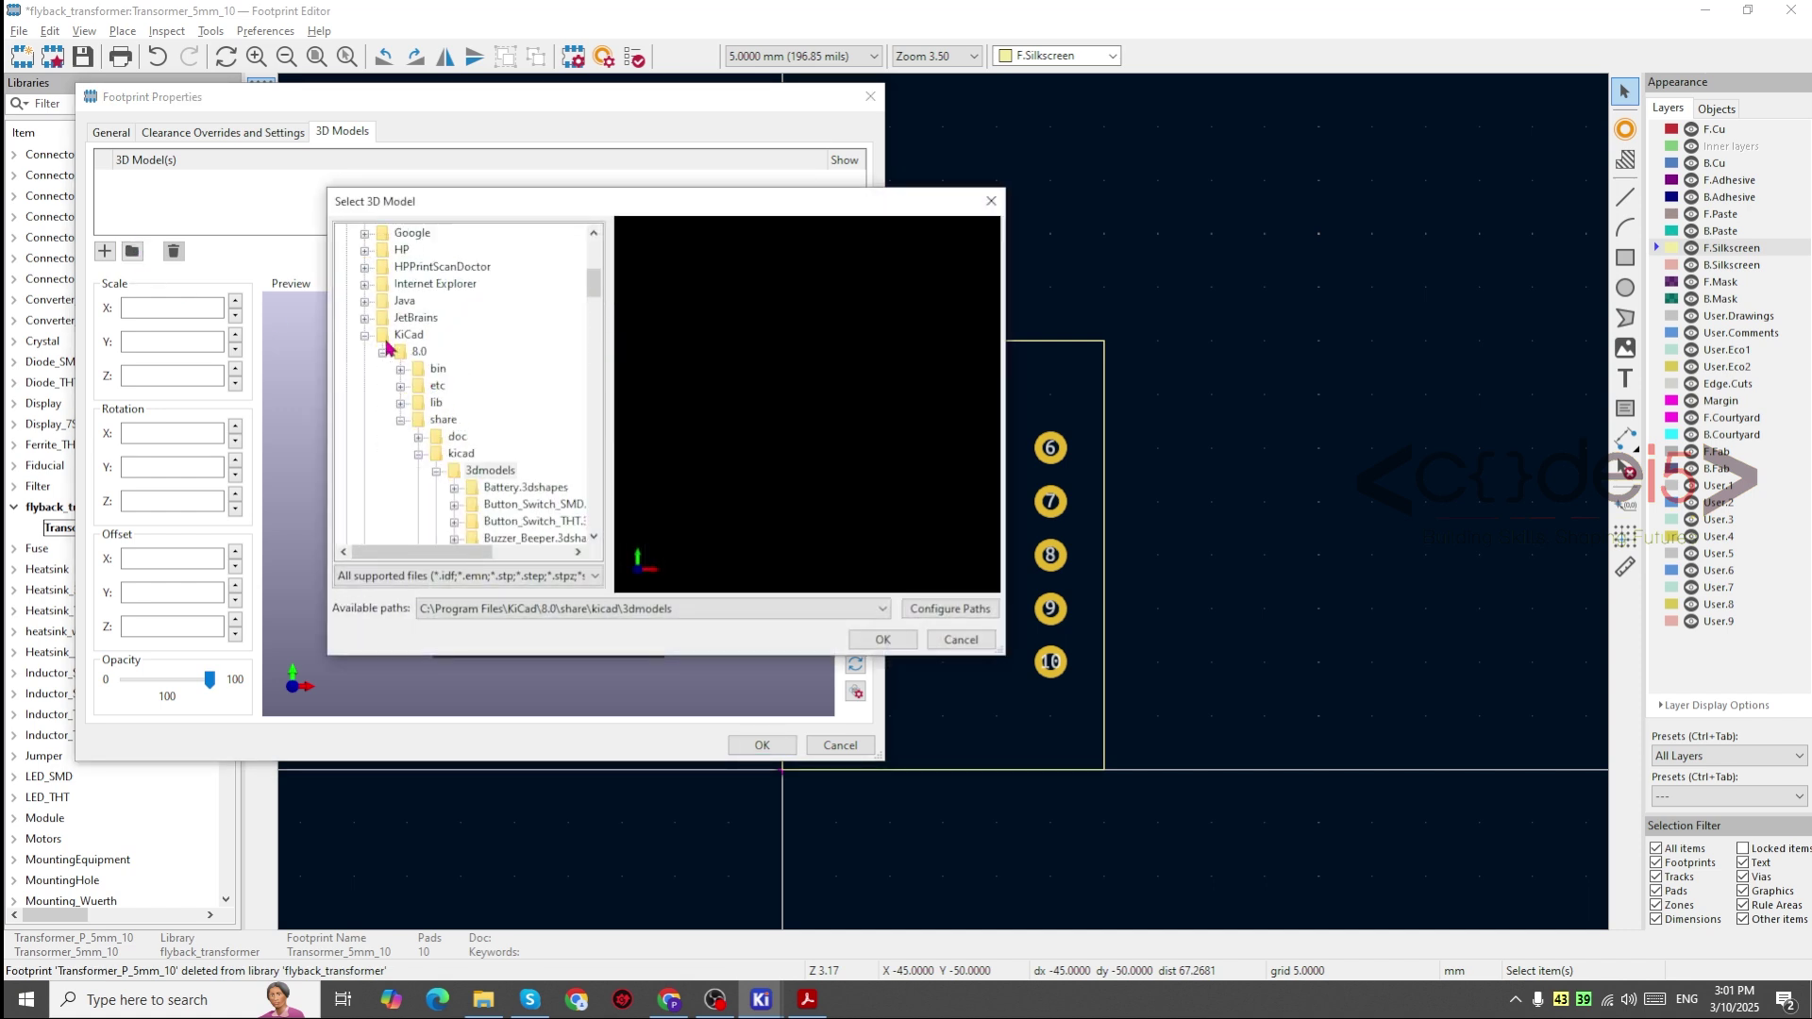
left_click(365, 336)
scroll(473, 393, "down", 5)
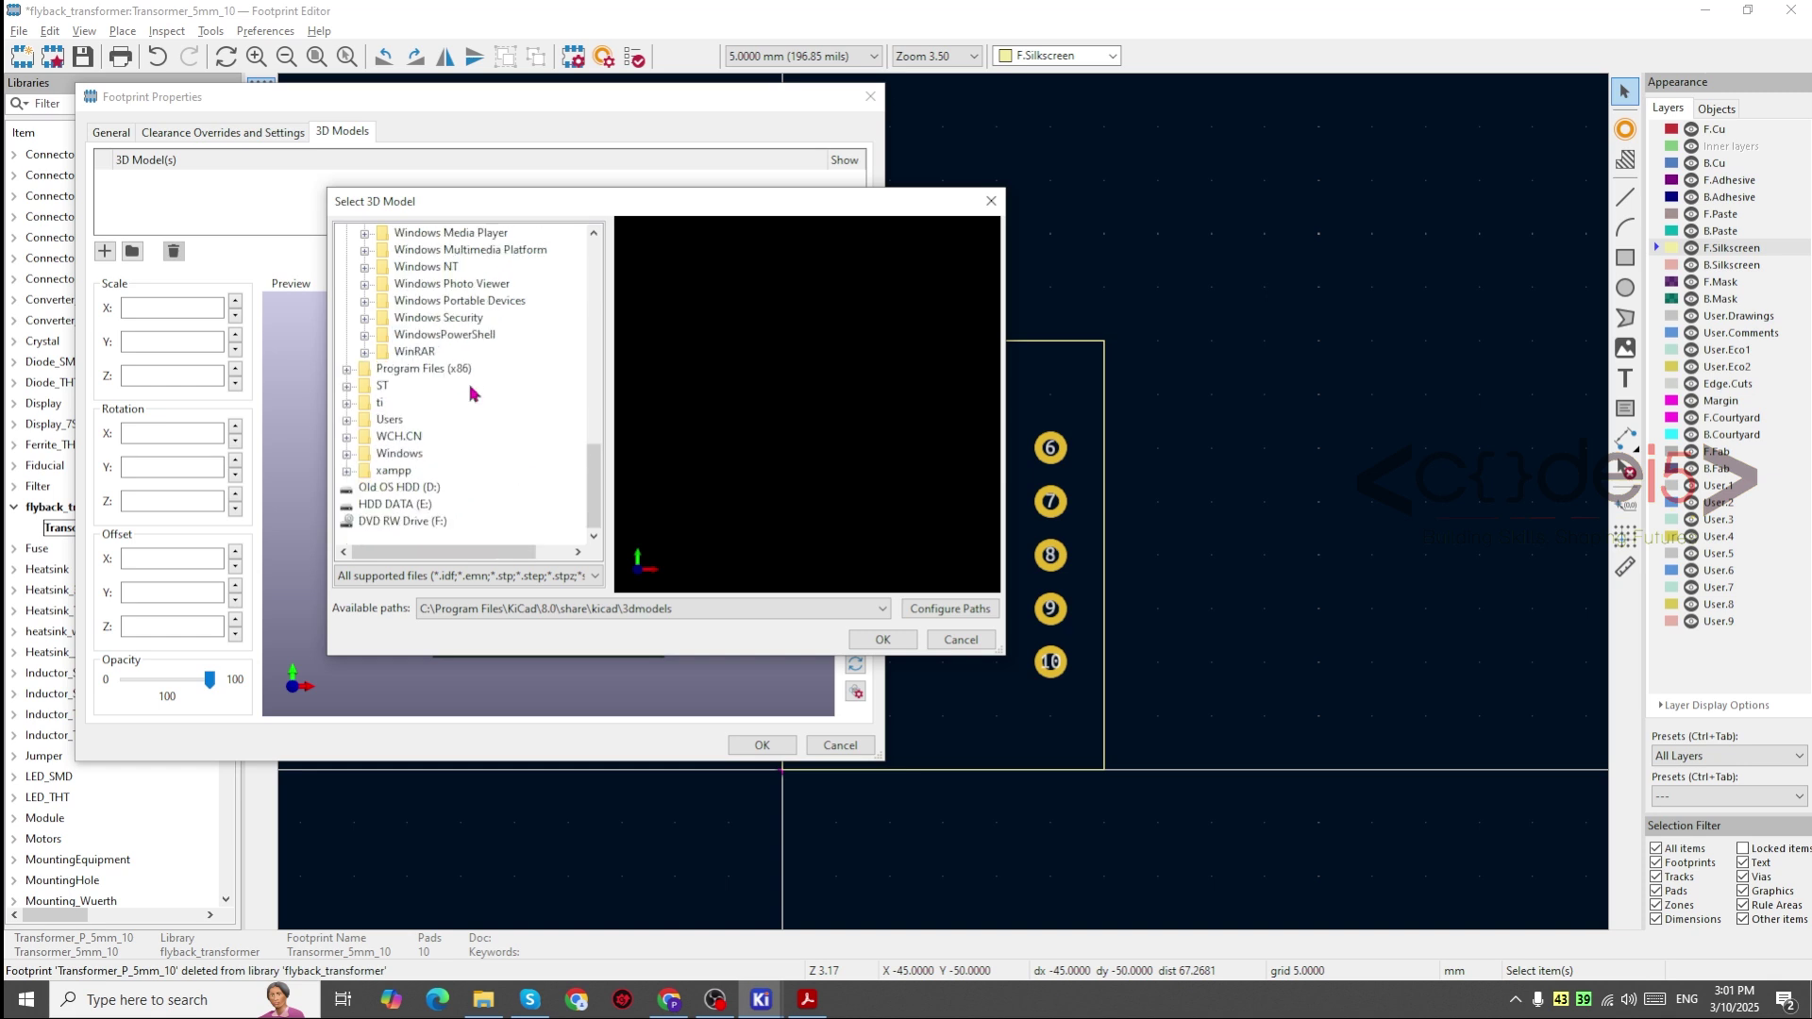
double_click(382, 487)
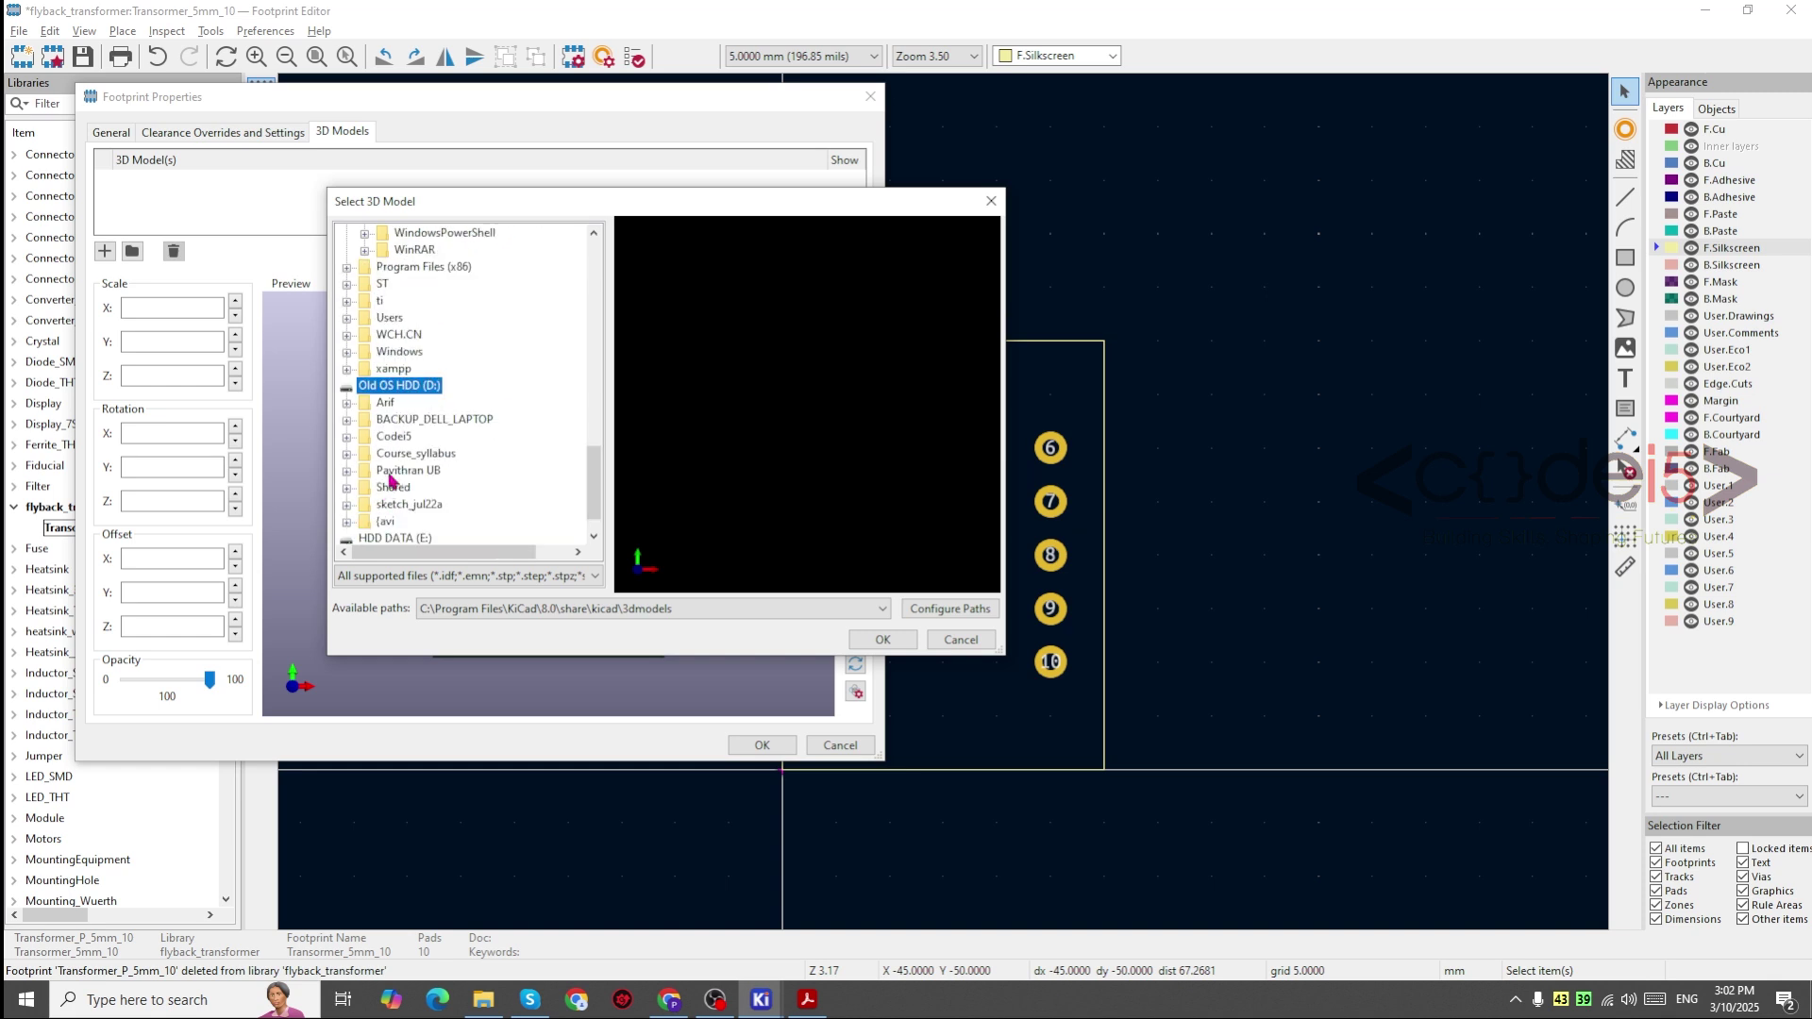
double_click(406, 470)
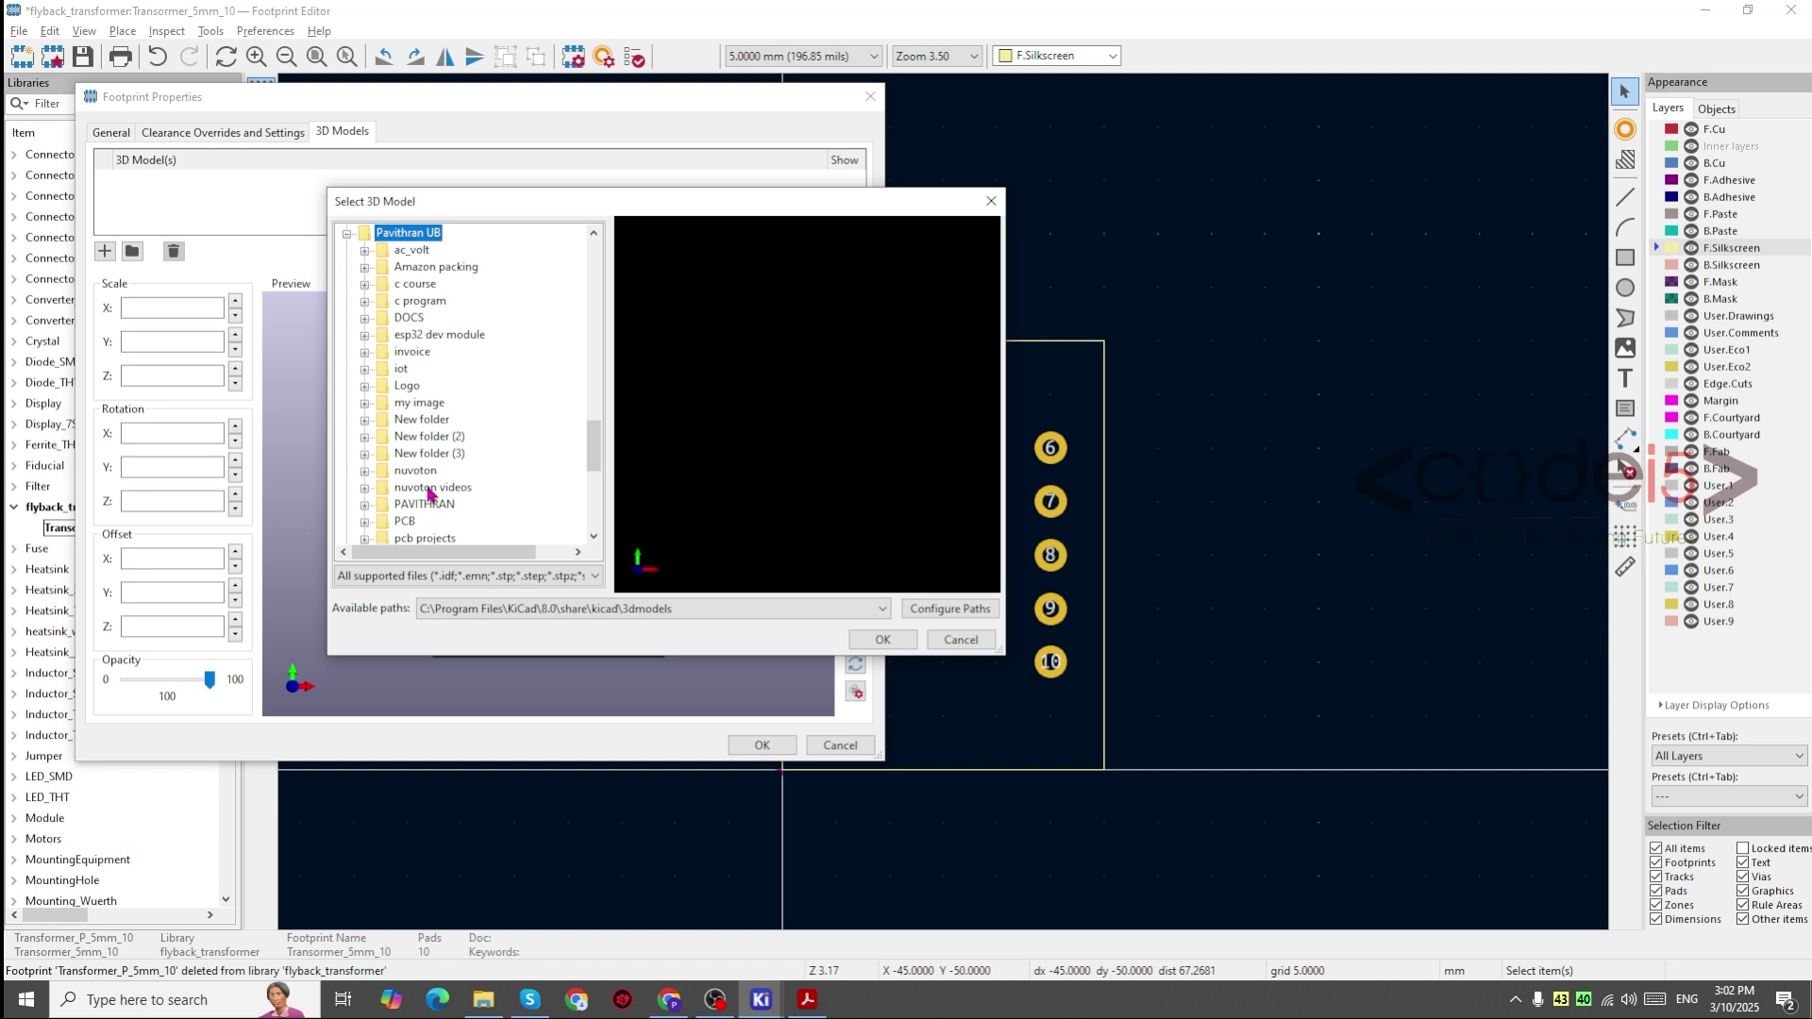
scroll(432, 540, "down", 4)
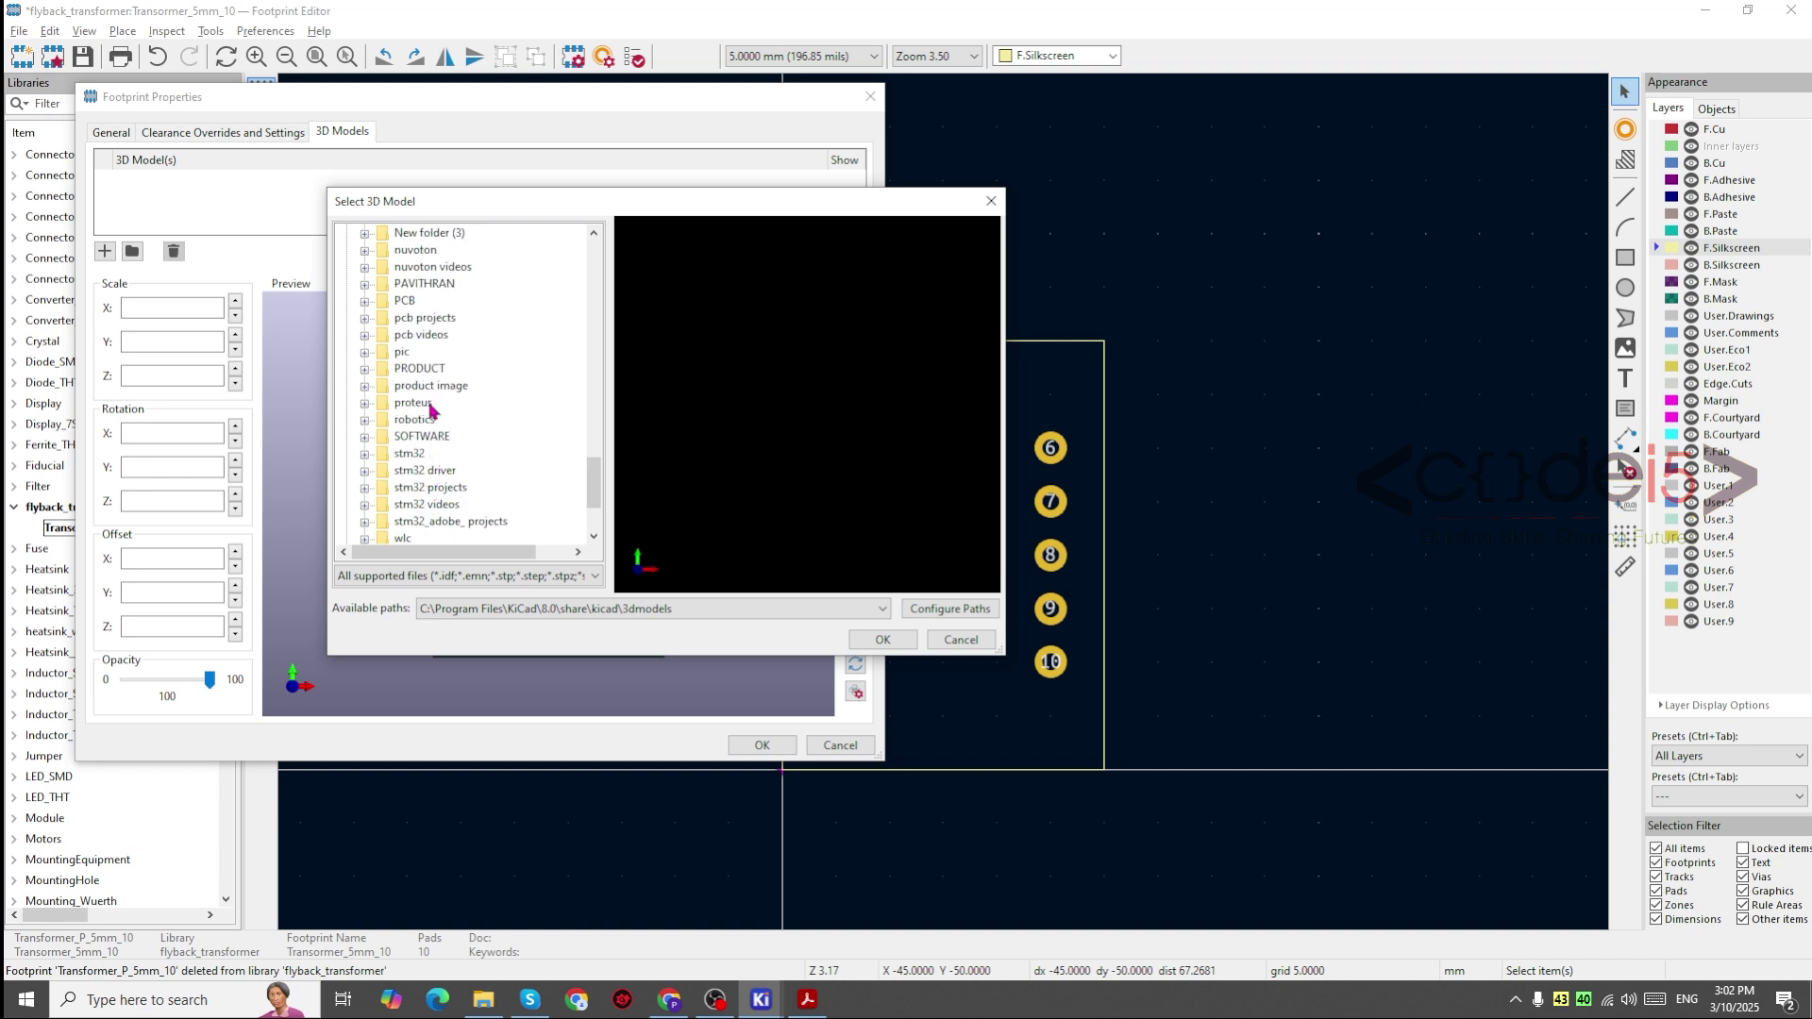
double_click(436, 321)
double_click(446, 420)
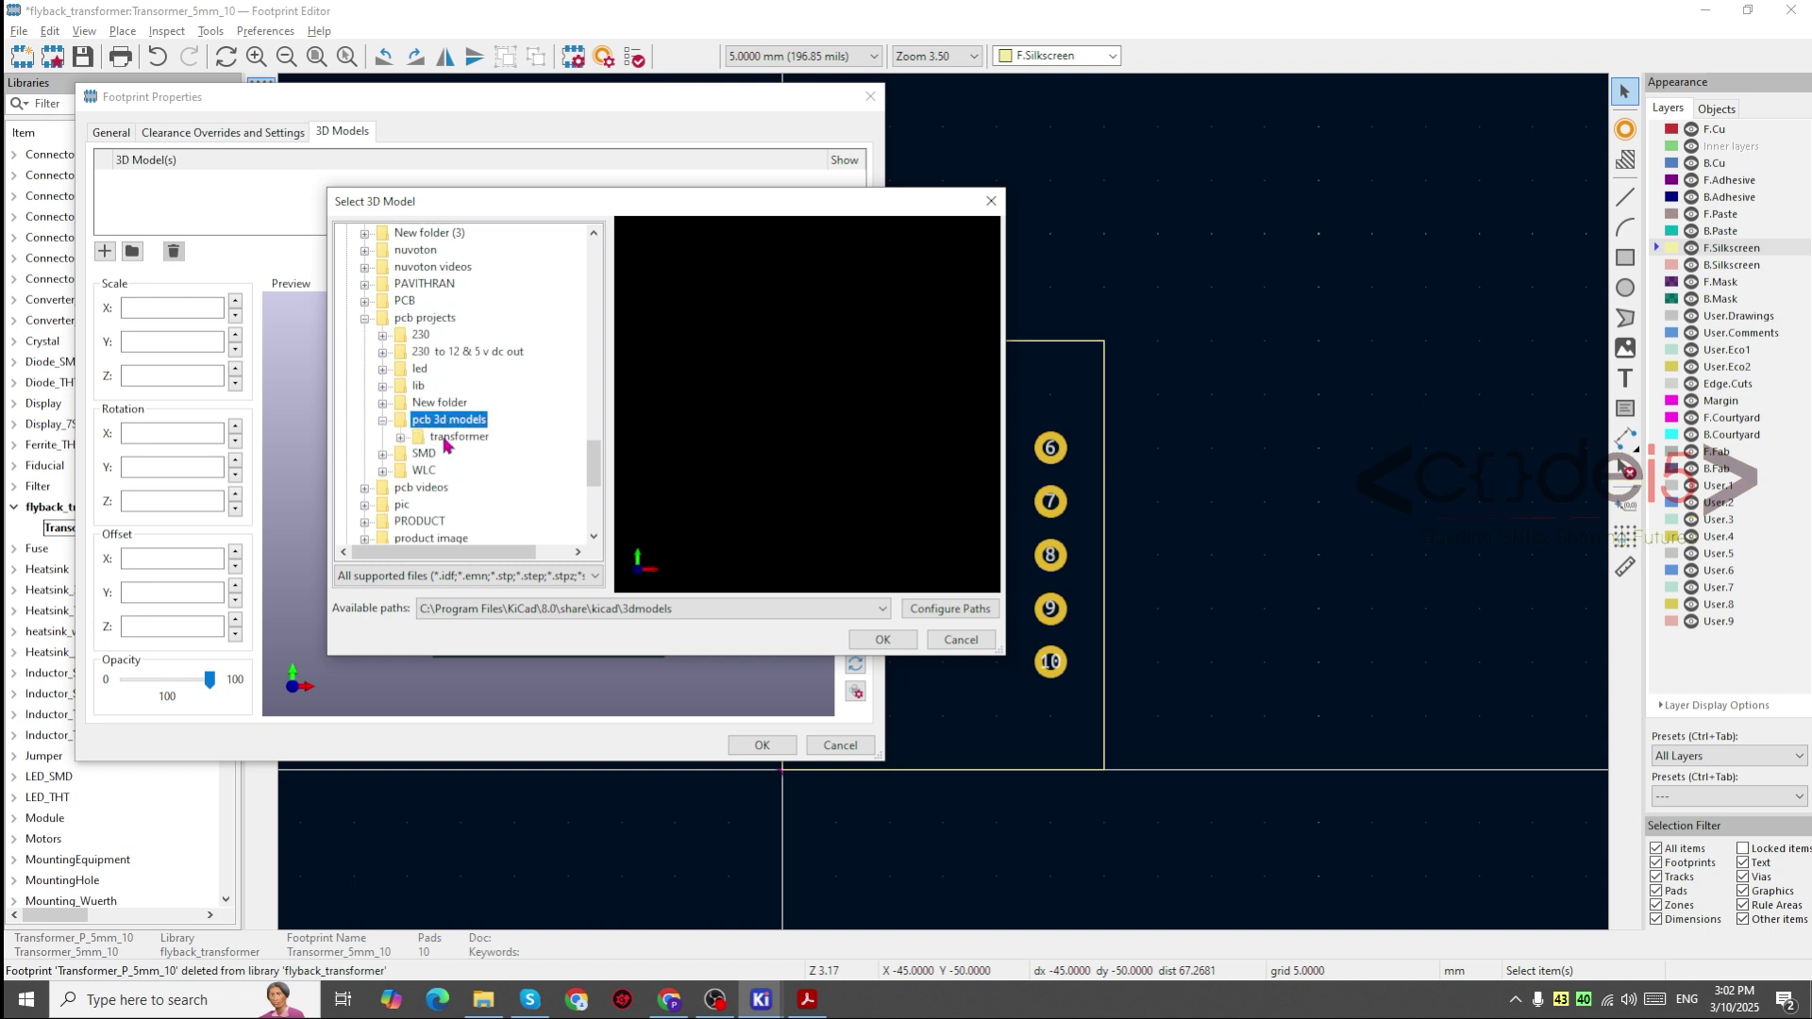
double_click(448, 437)
left_click(472, 454)
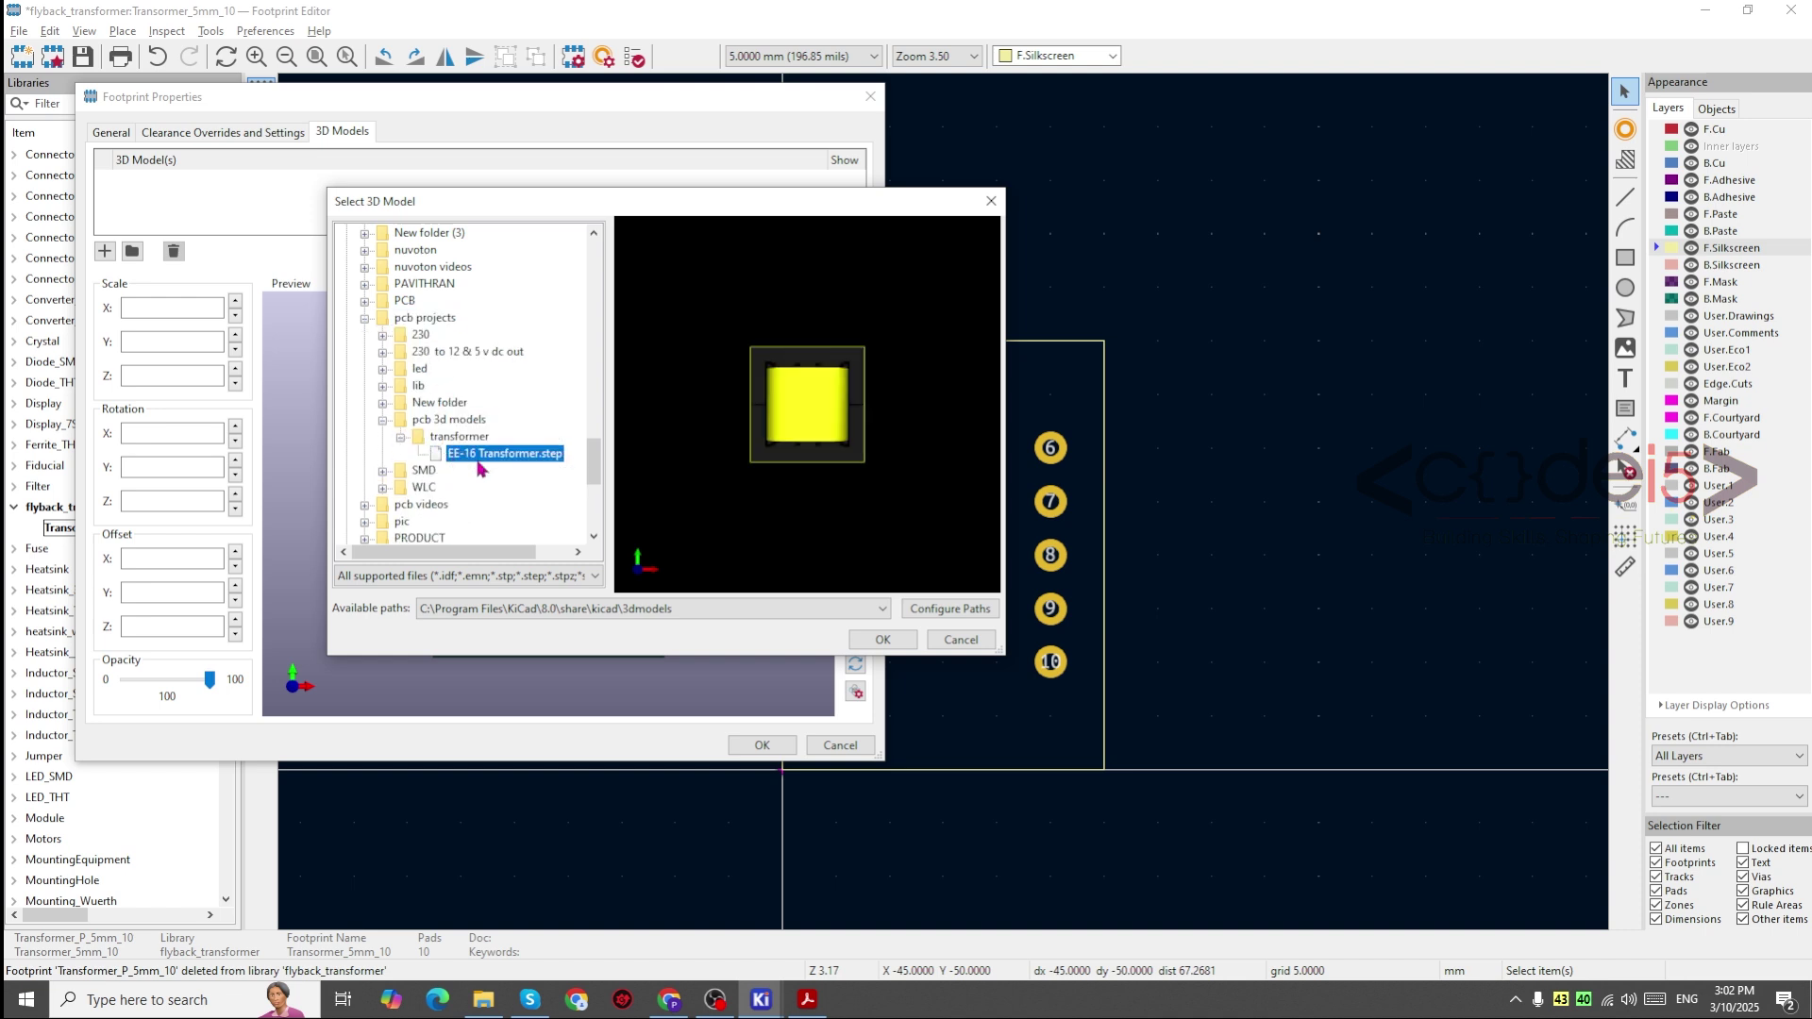
left_click(883, 640)
Step: Offset the EE-16 transformer model 15.5 mm in X and rotate it 90° about Z
left_click_drag(656, 643, 609, 624)
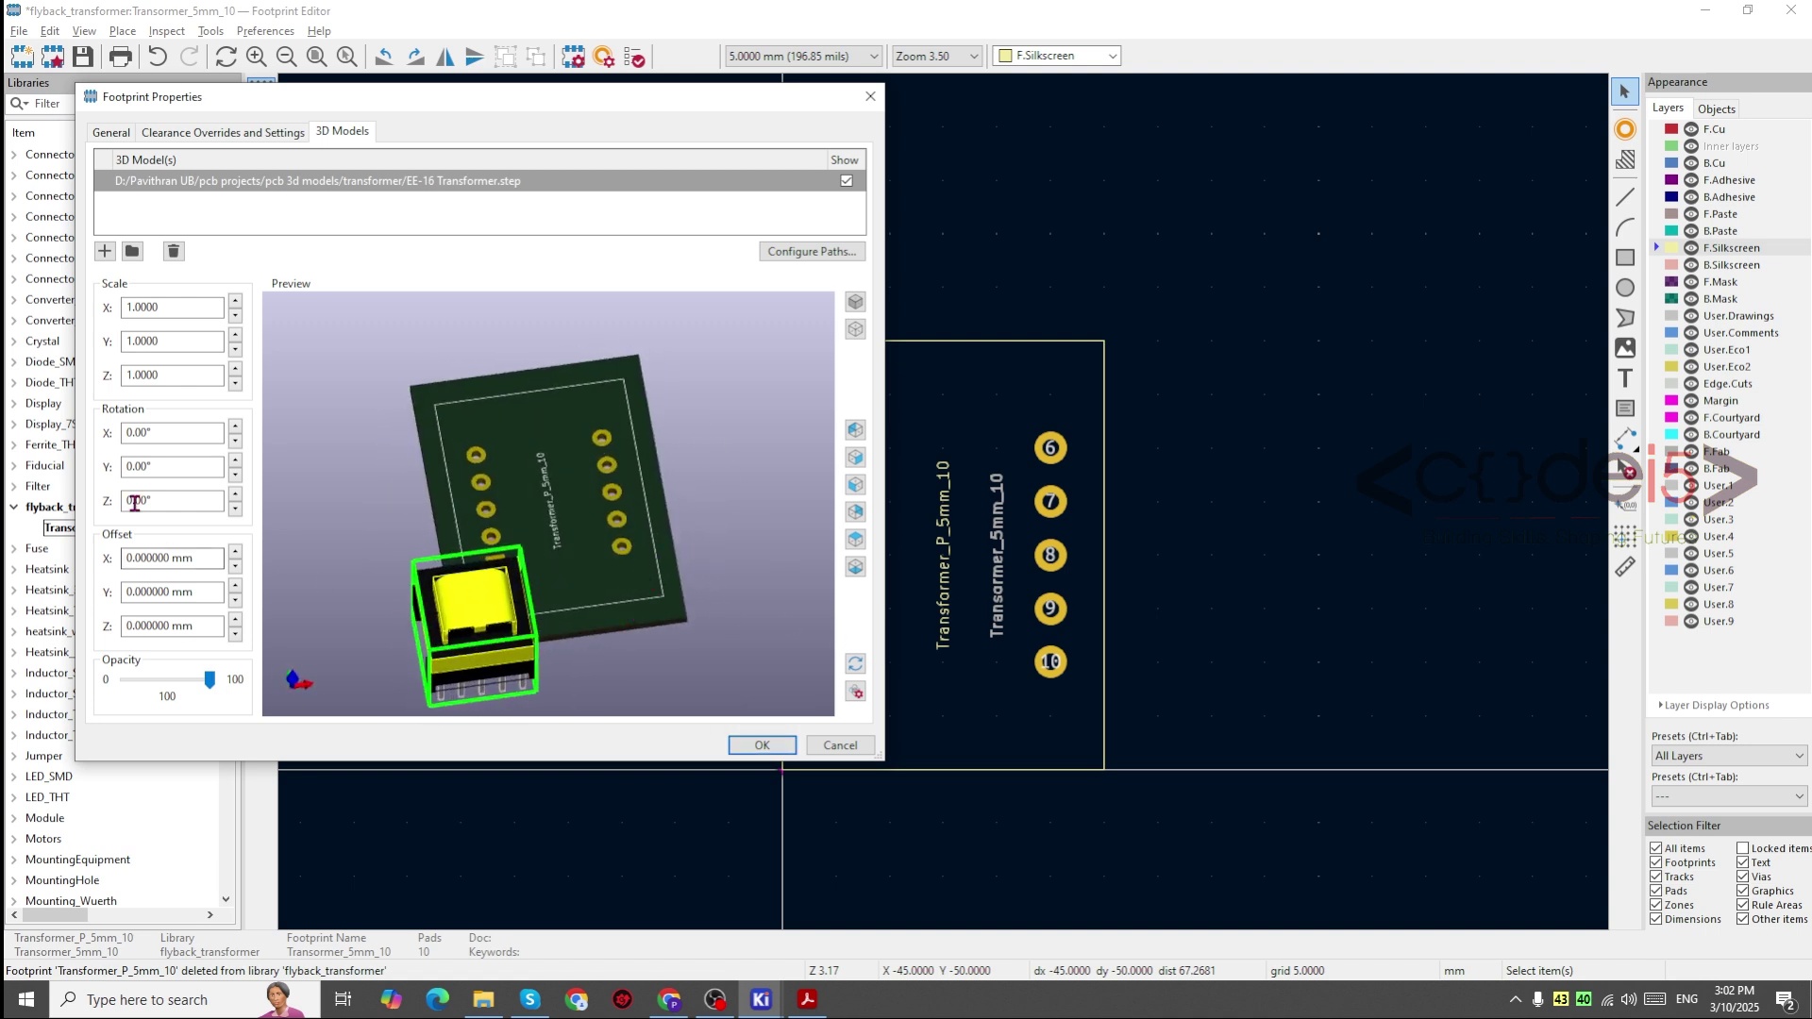
left_click(235, 552)
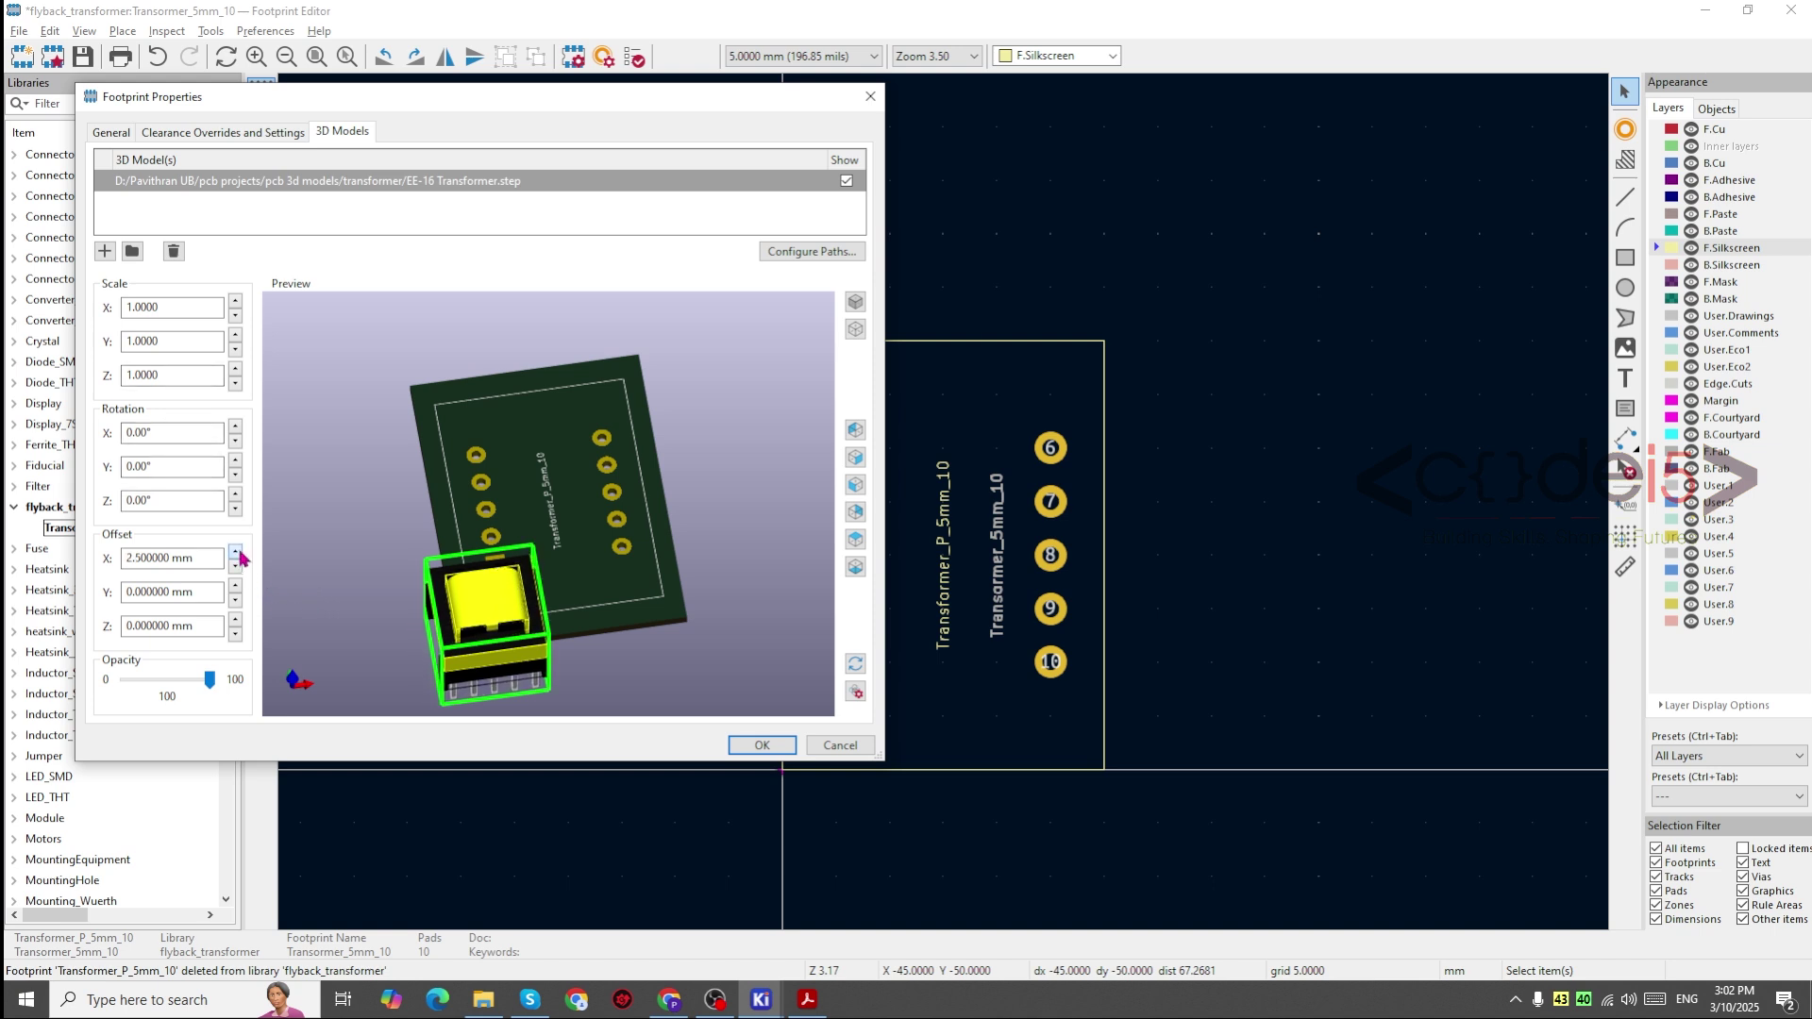
left_click(235, 552)
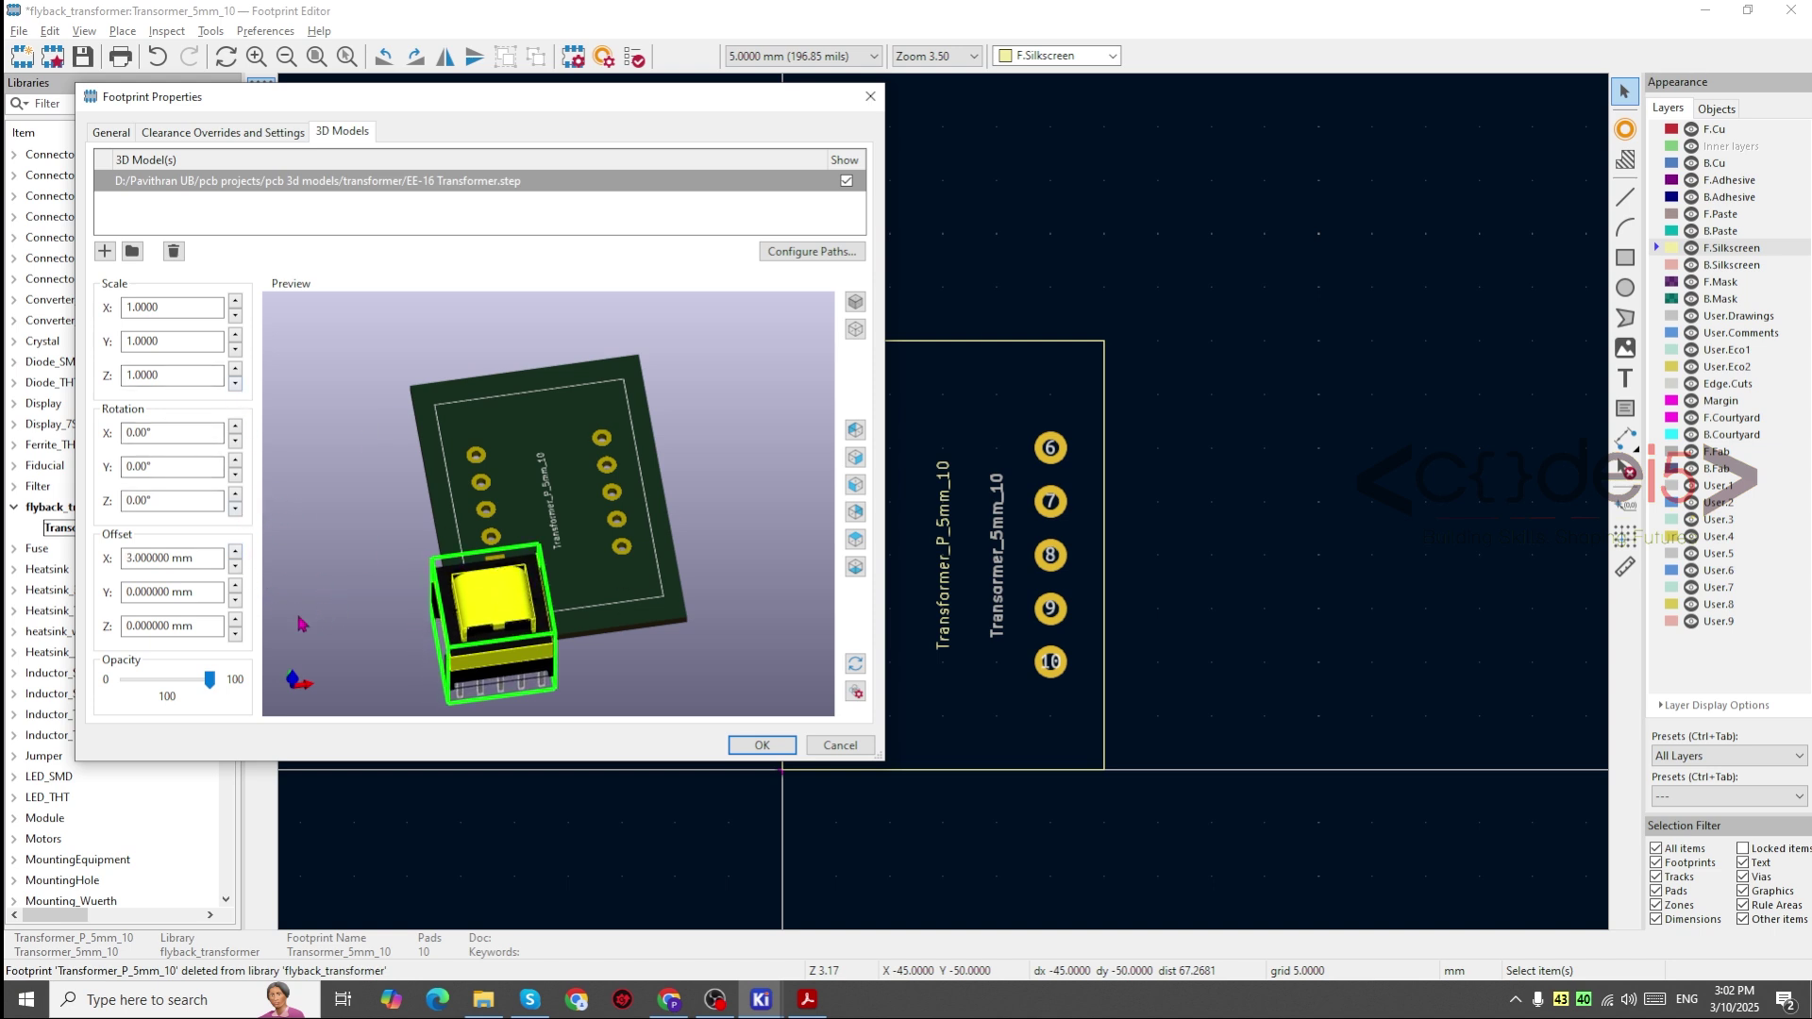
left_click(235, 552)
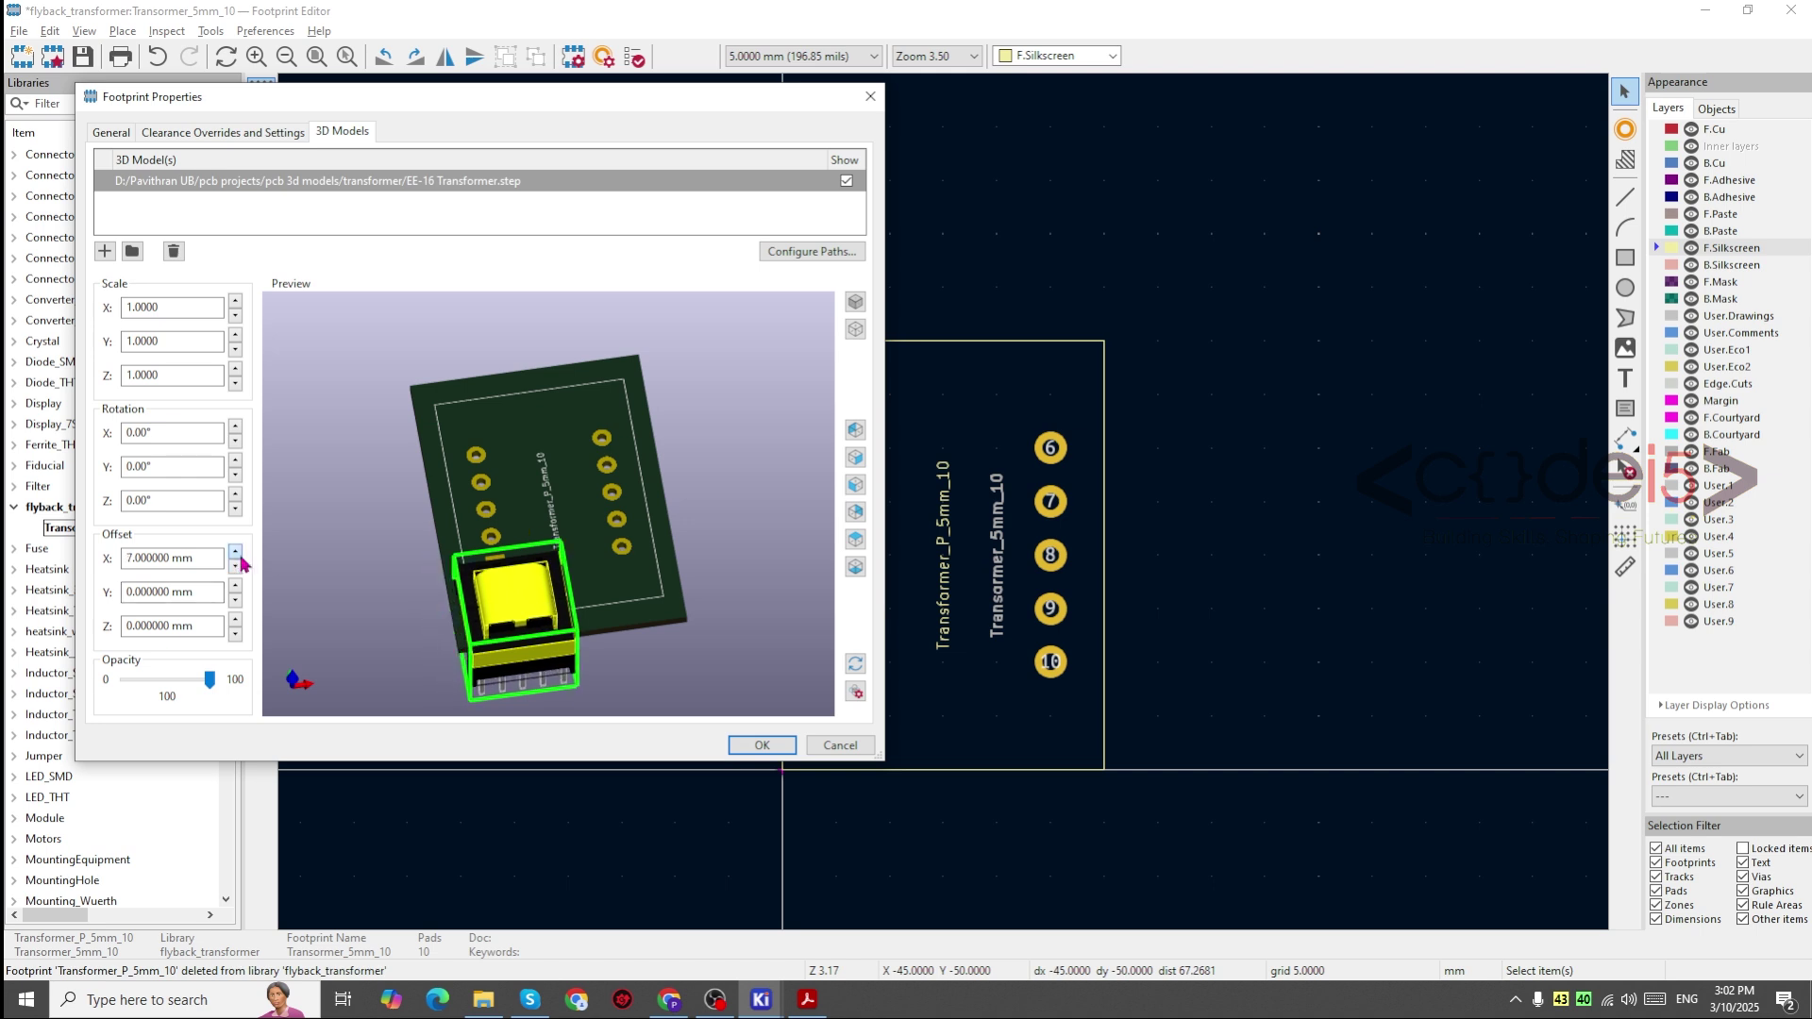
left_click(235, 495)
left_click_drag(538, 529, 571, 611)
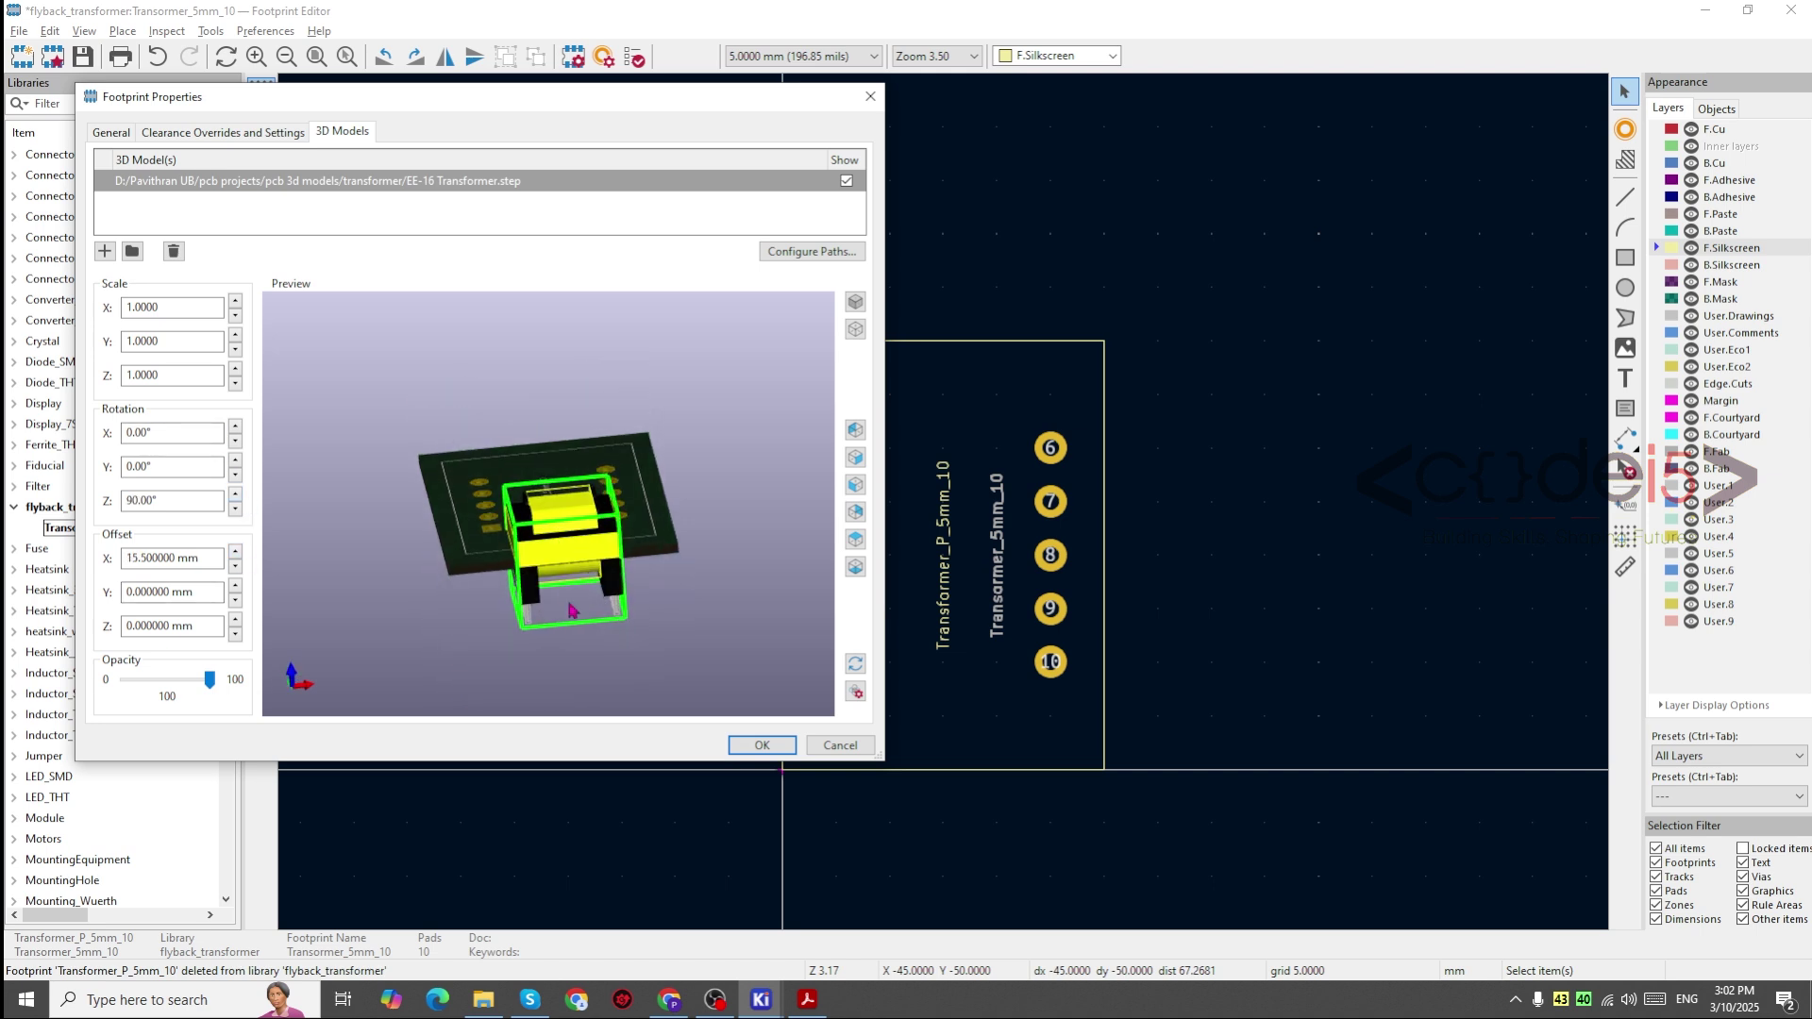
Step: Set the transformer model's Y offset to 17 mm and its Z offset to 6 mm
left_click(235, 584)
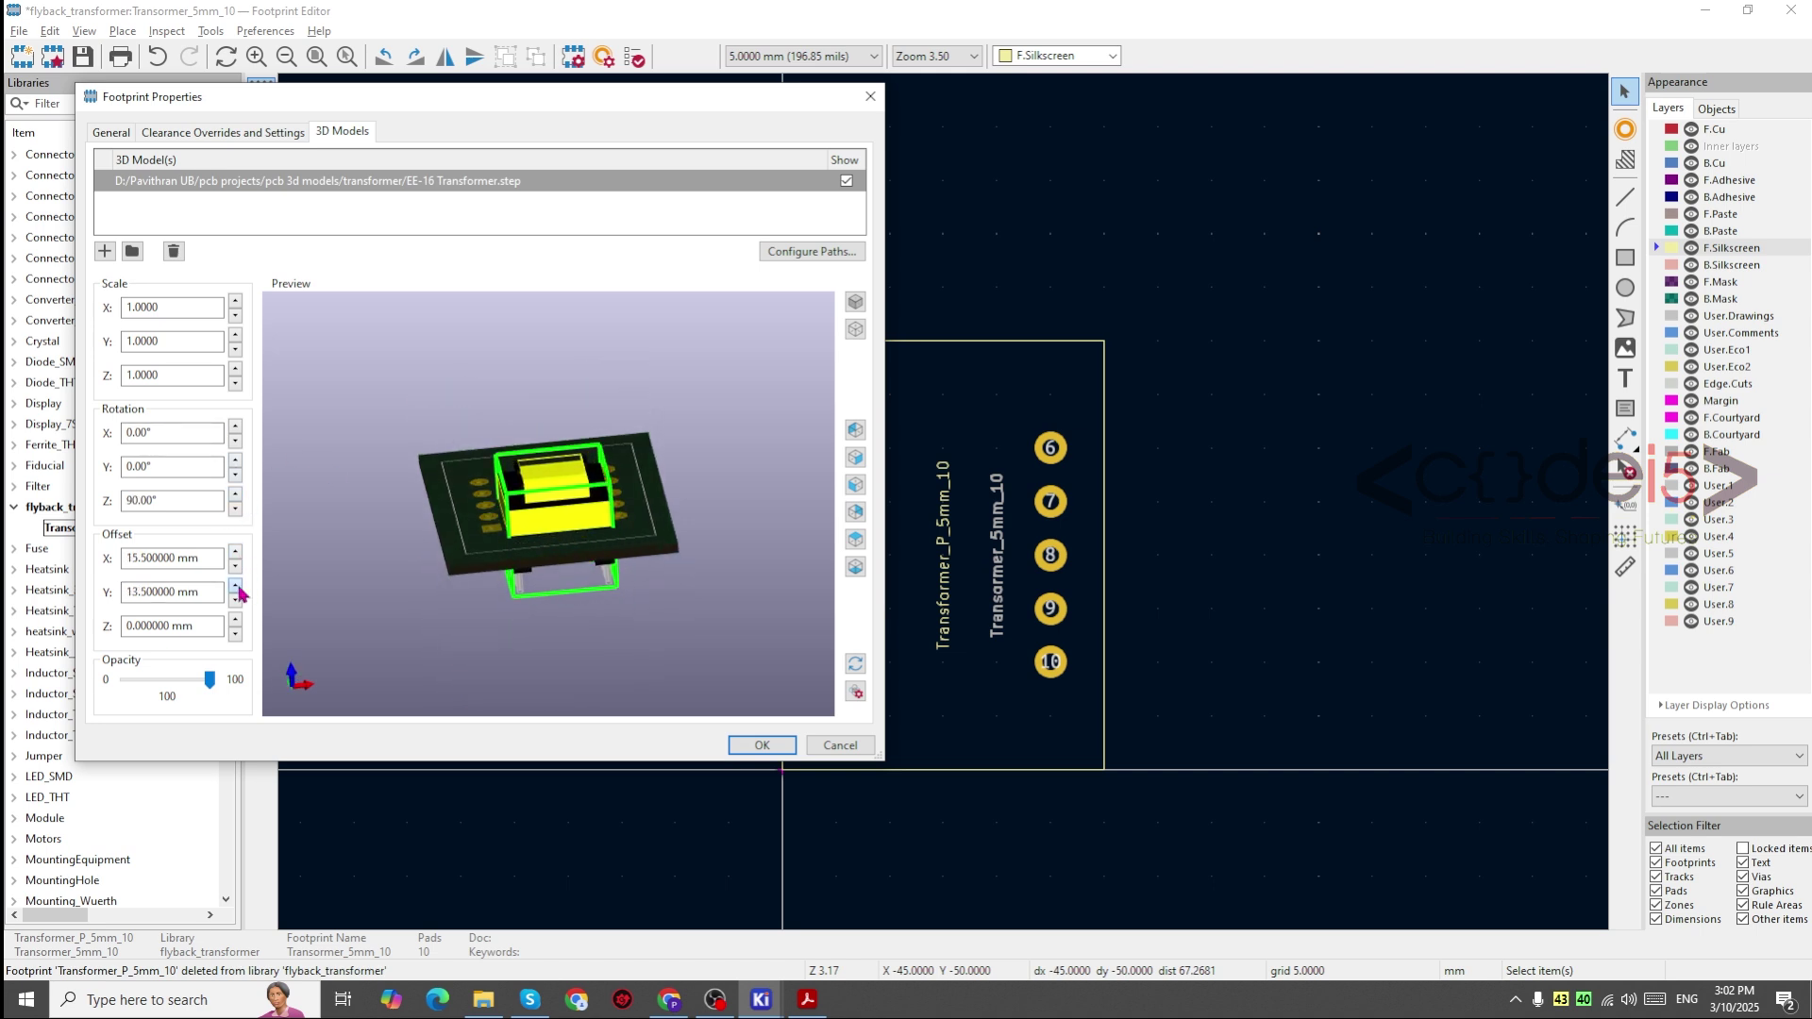
left_click(235, 620)
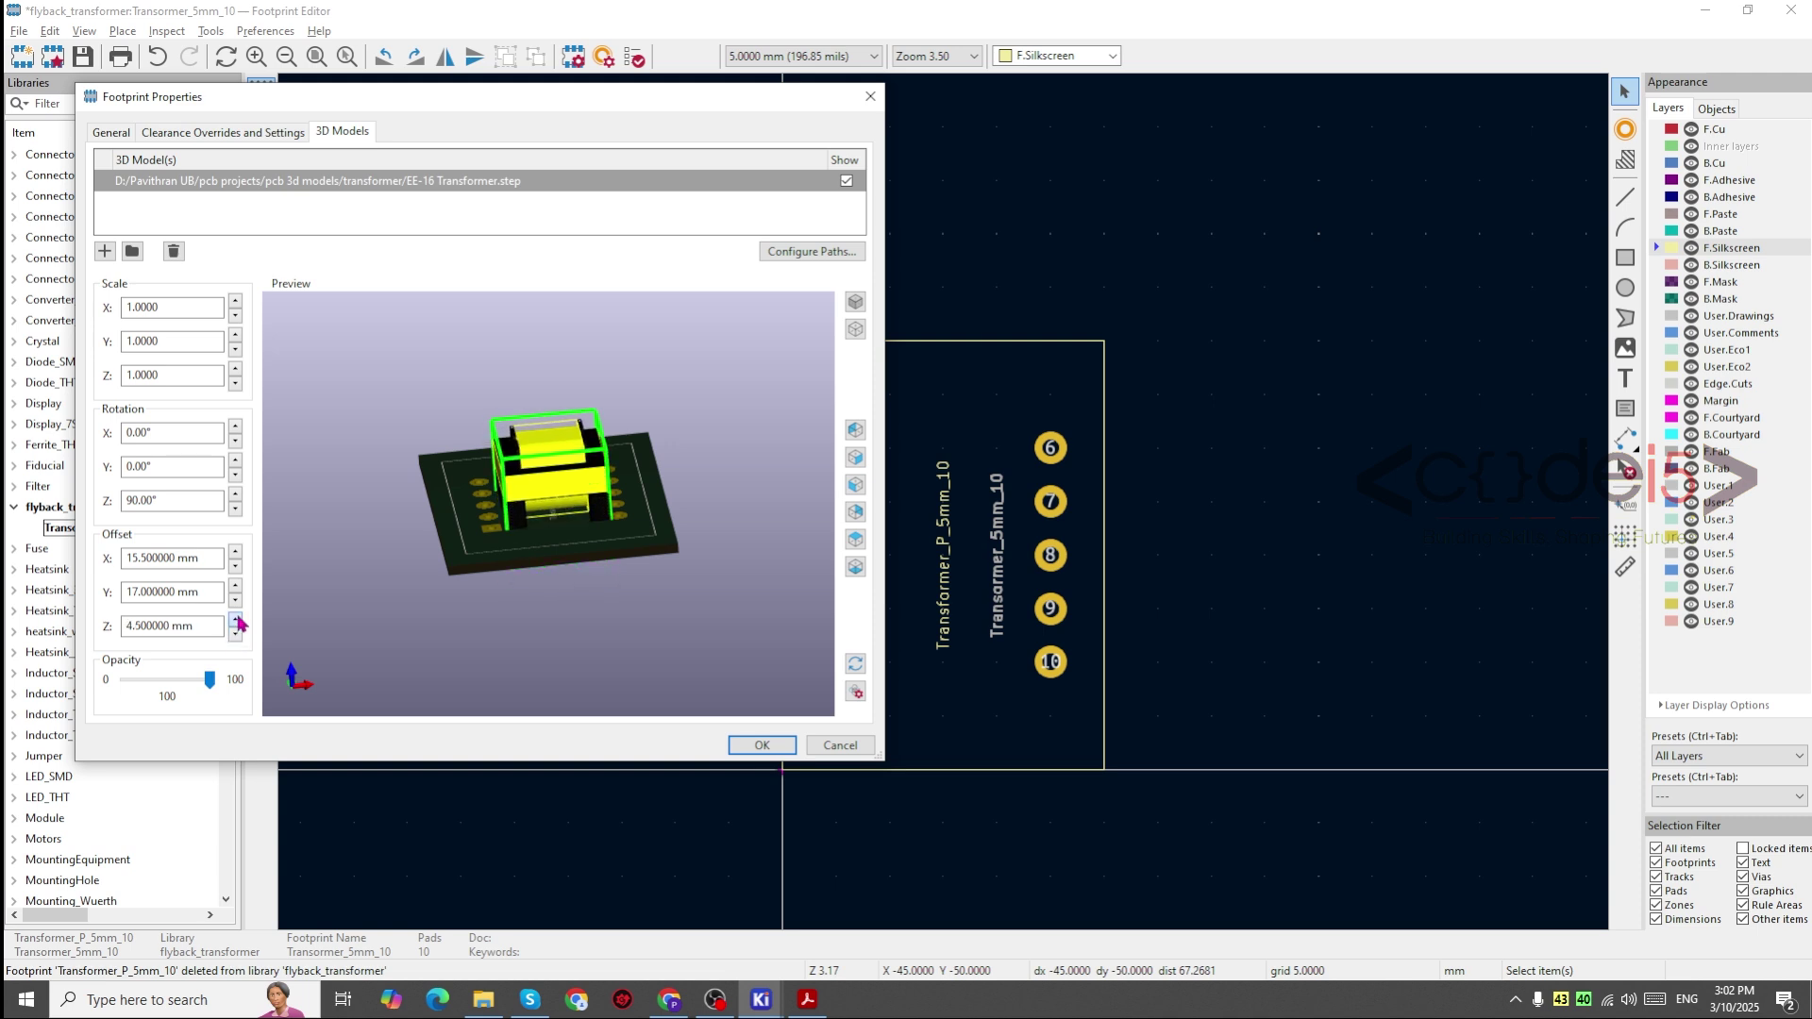
left_click_drag(594, 669, 264, 614)
left_click(235, 620)
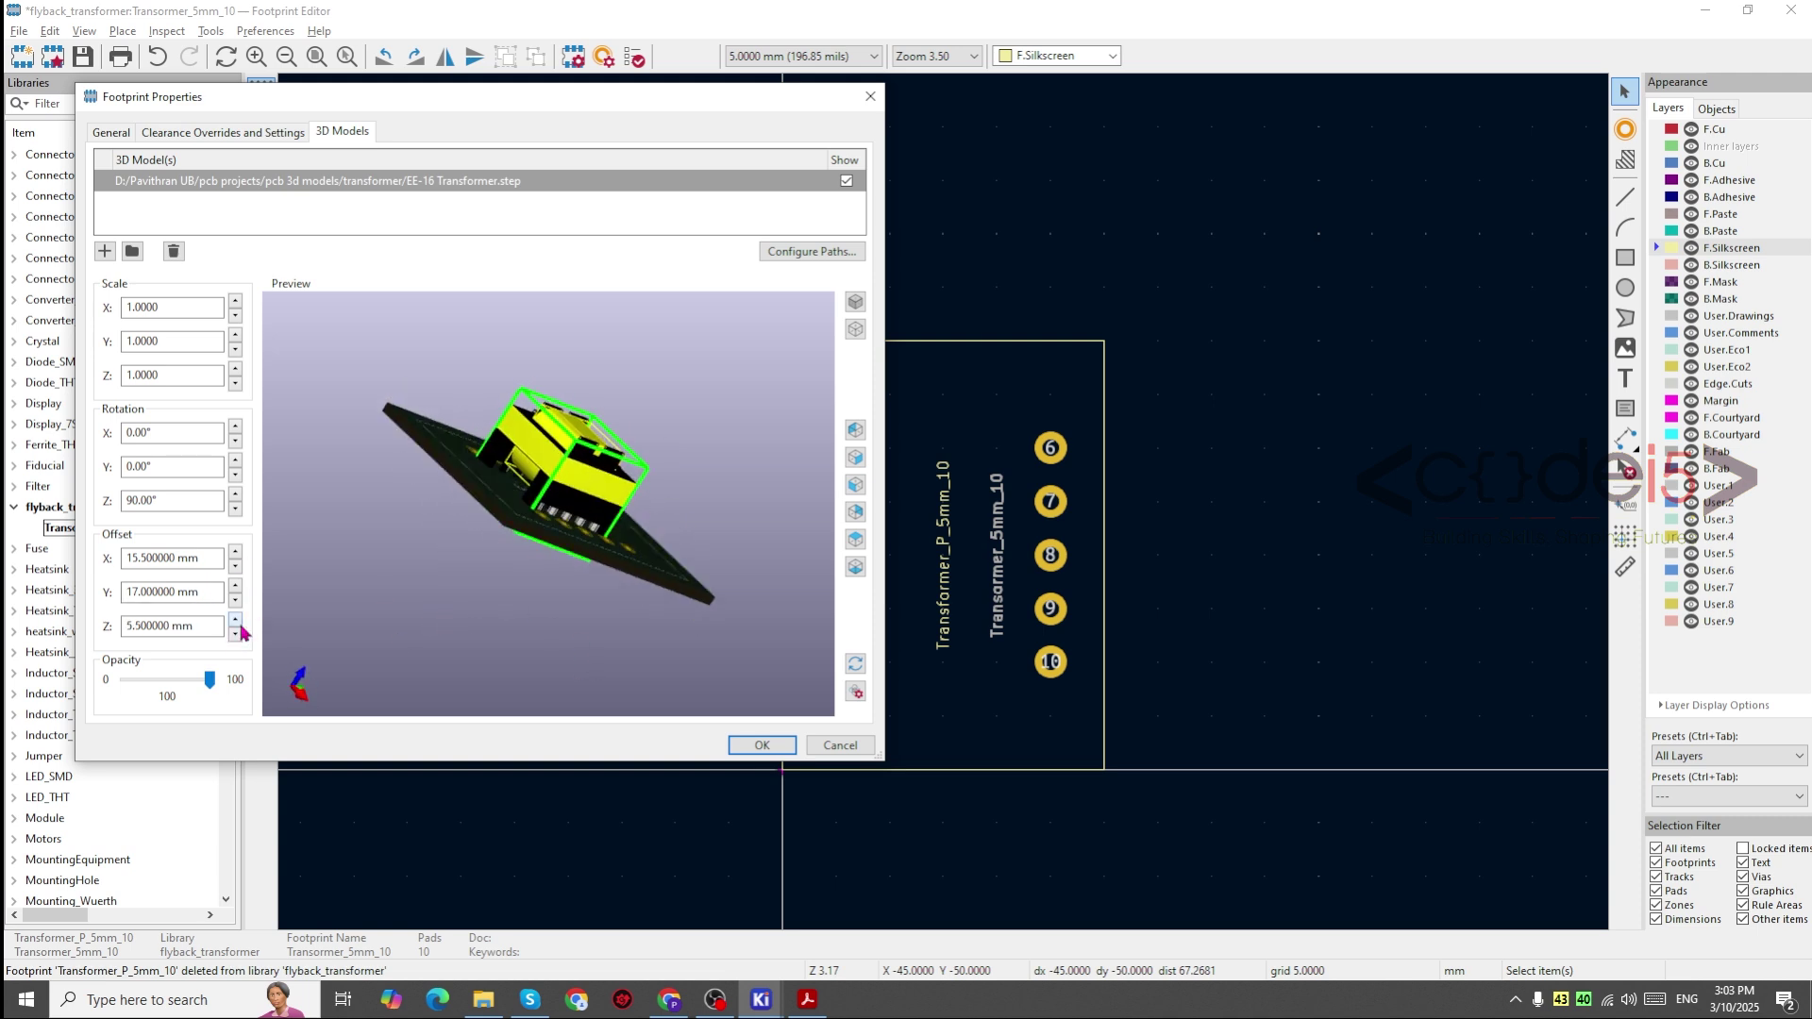
left_click(235, 634)
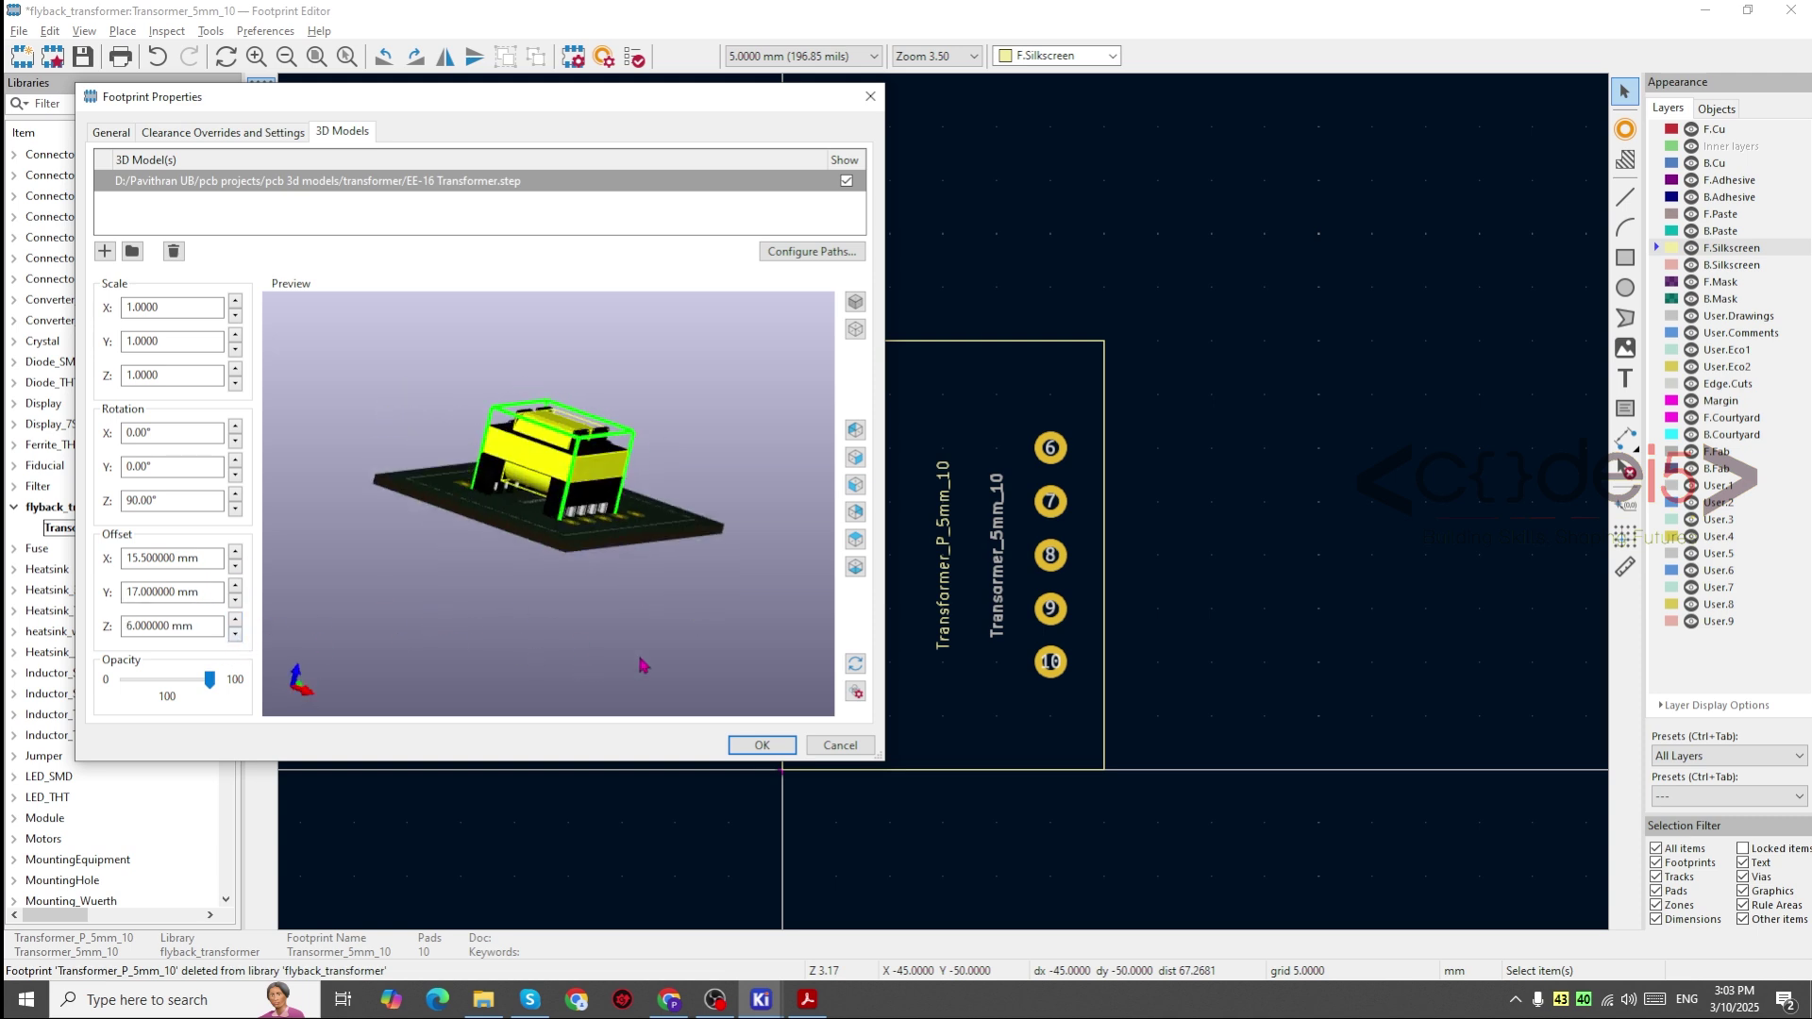
Step: Set the transformer model's X scale to 1.4
left_click(235, 302)
left_click(235, 302)
left_click(235, 302)
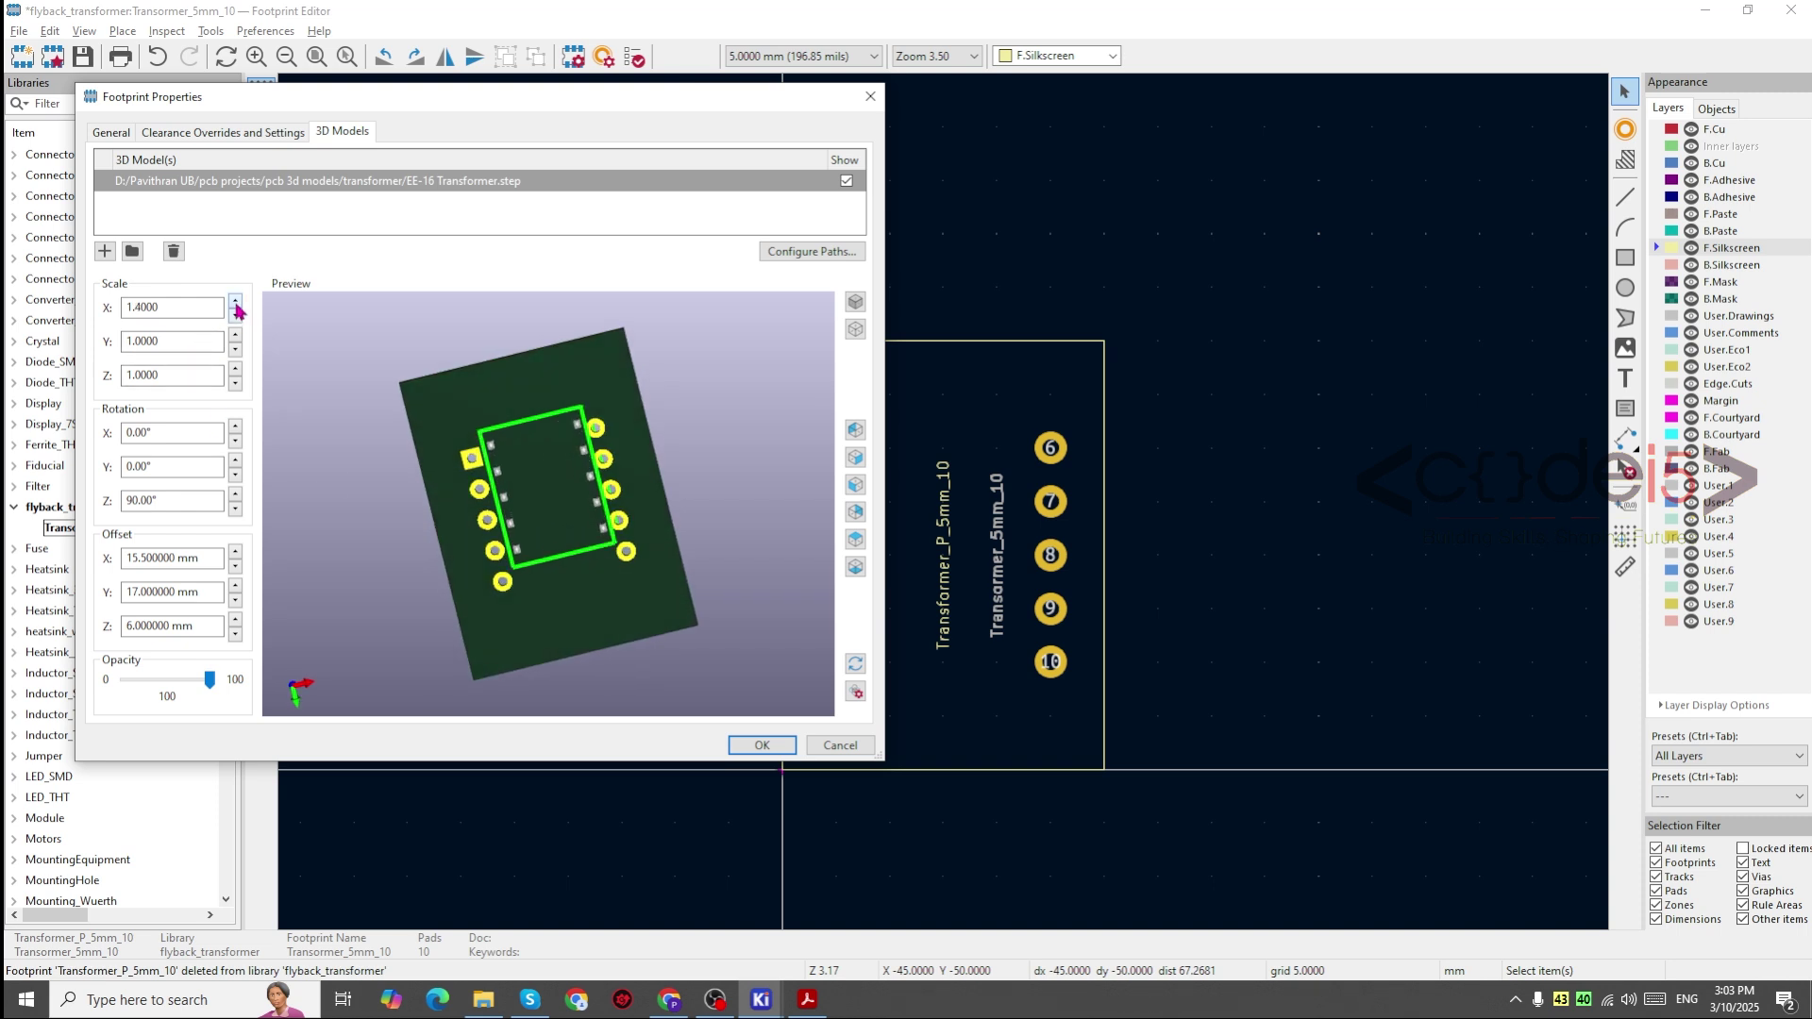
left_click(235, 302)
Step: Adjust the transformer model's Y scale to 1.45 to bring its pin rows over the two pad columns
left_click(235, 348)
left_click(235, 338)
left_click(236, 337)
left_click(236, 337)
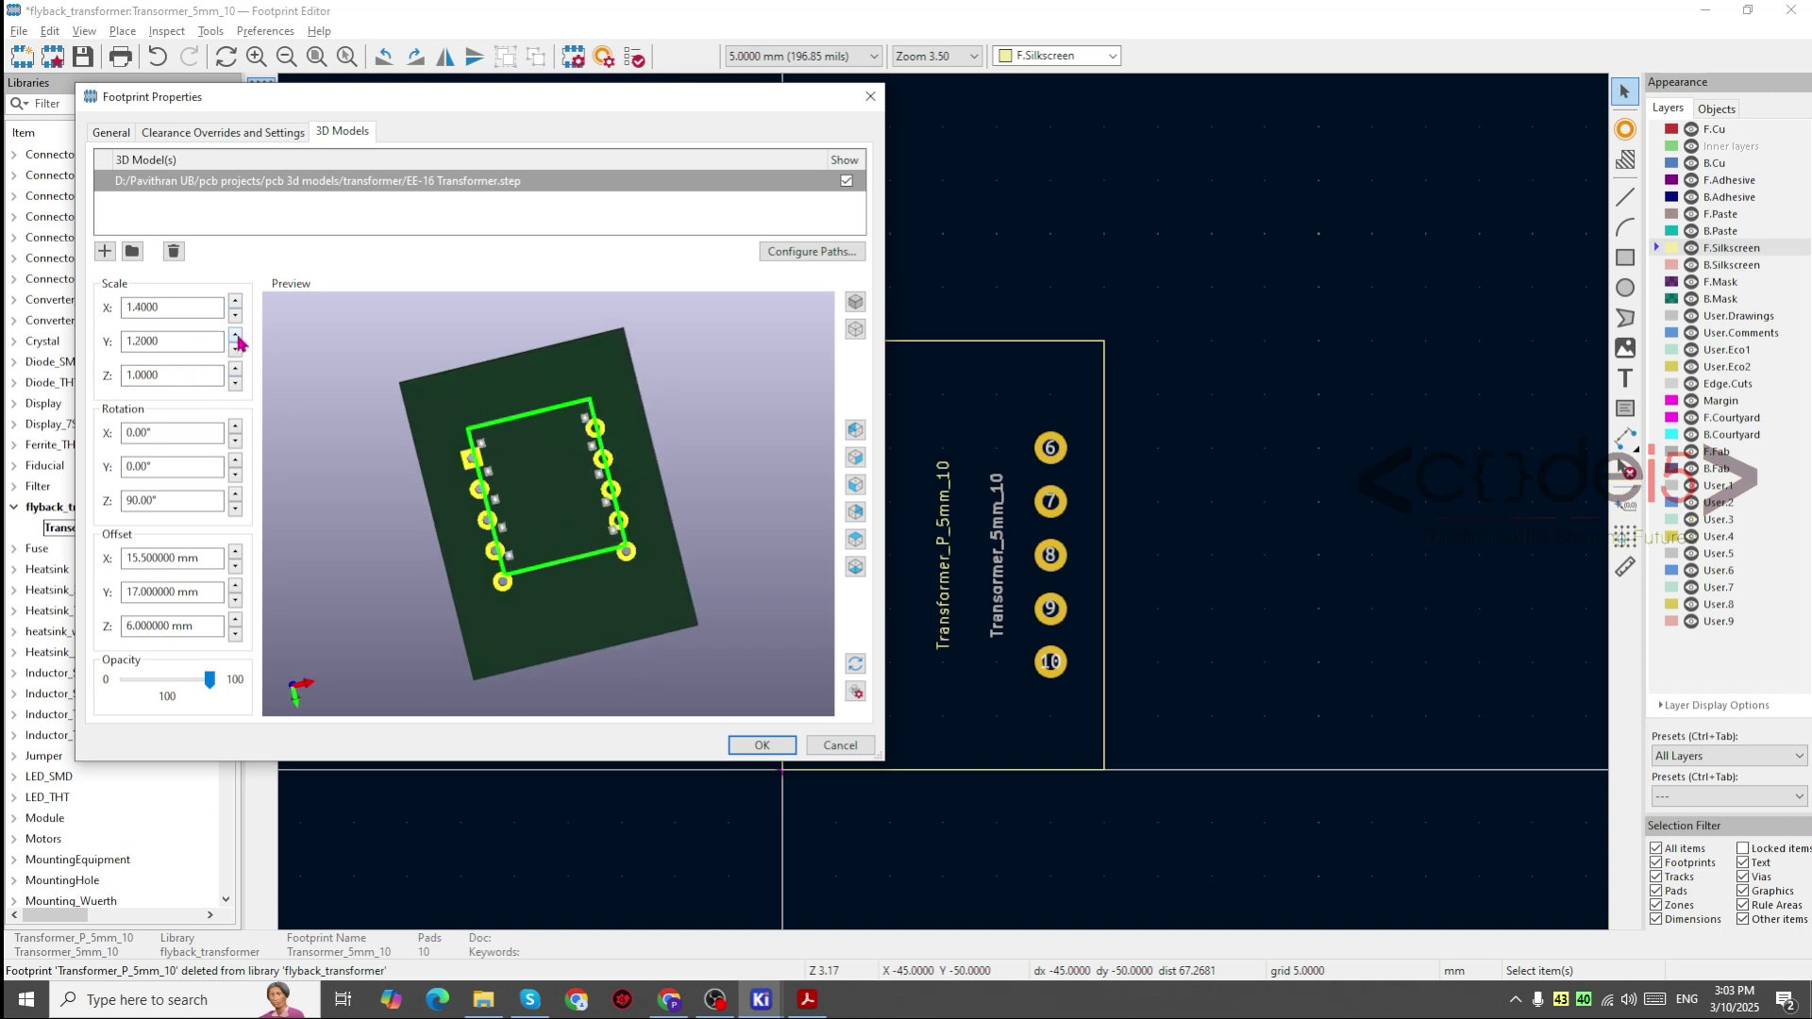
left_click(236, 338)
left_click(236, 338)
left_click(236, 337)
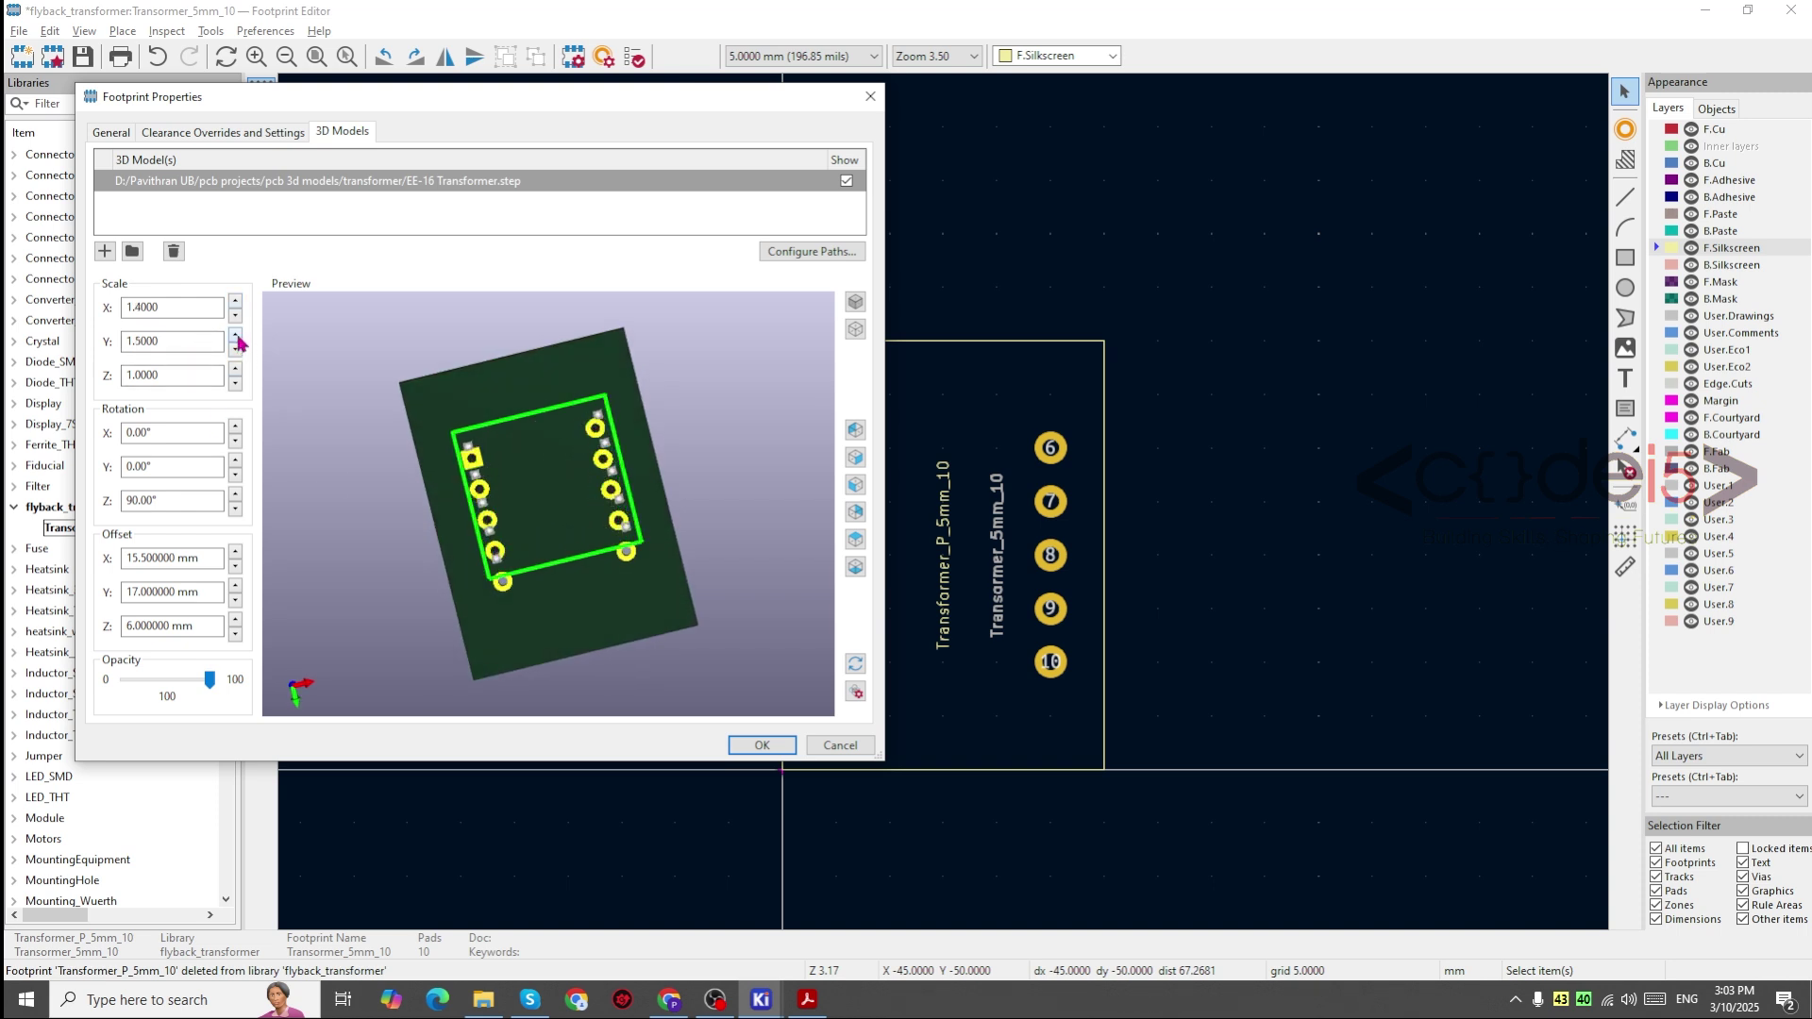
left_click(236, 348)
left_click(236, 336)
left_click(236, 349)
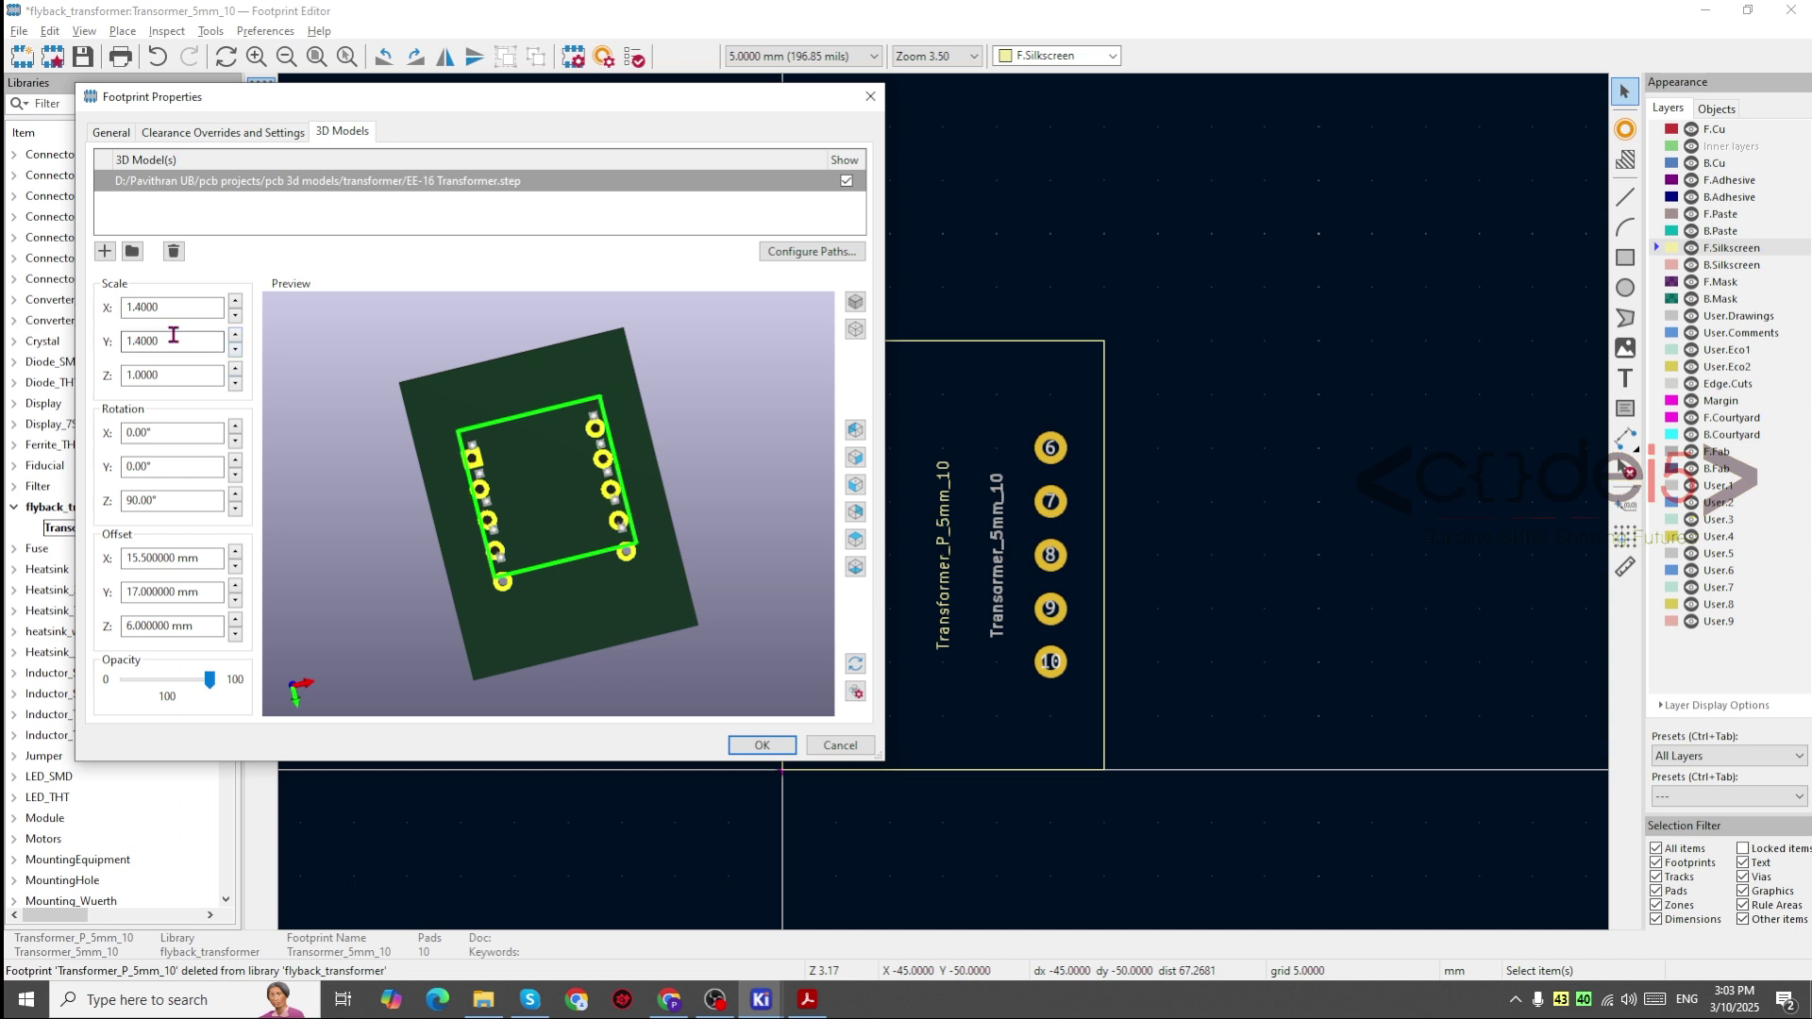
key("BackSpace")
type("5")
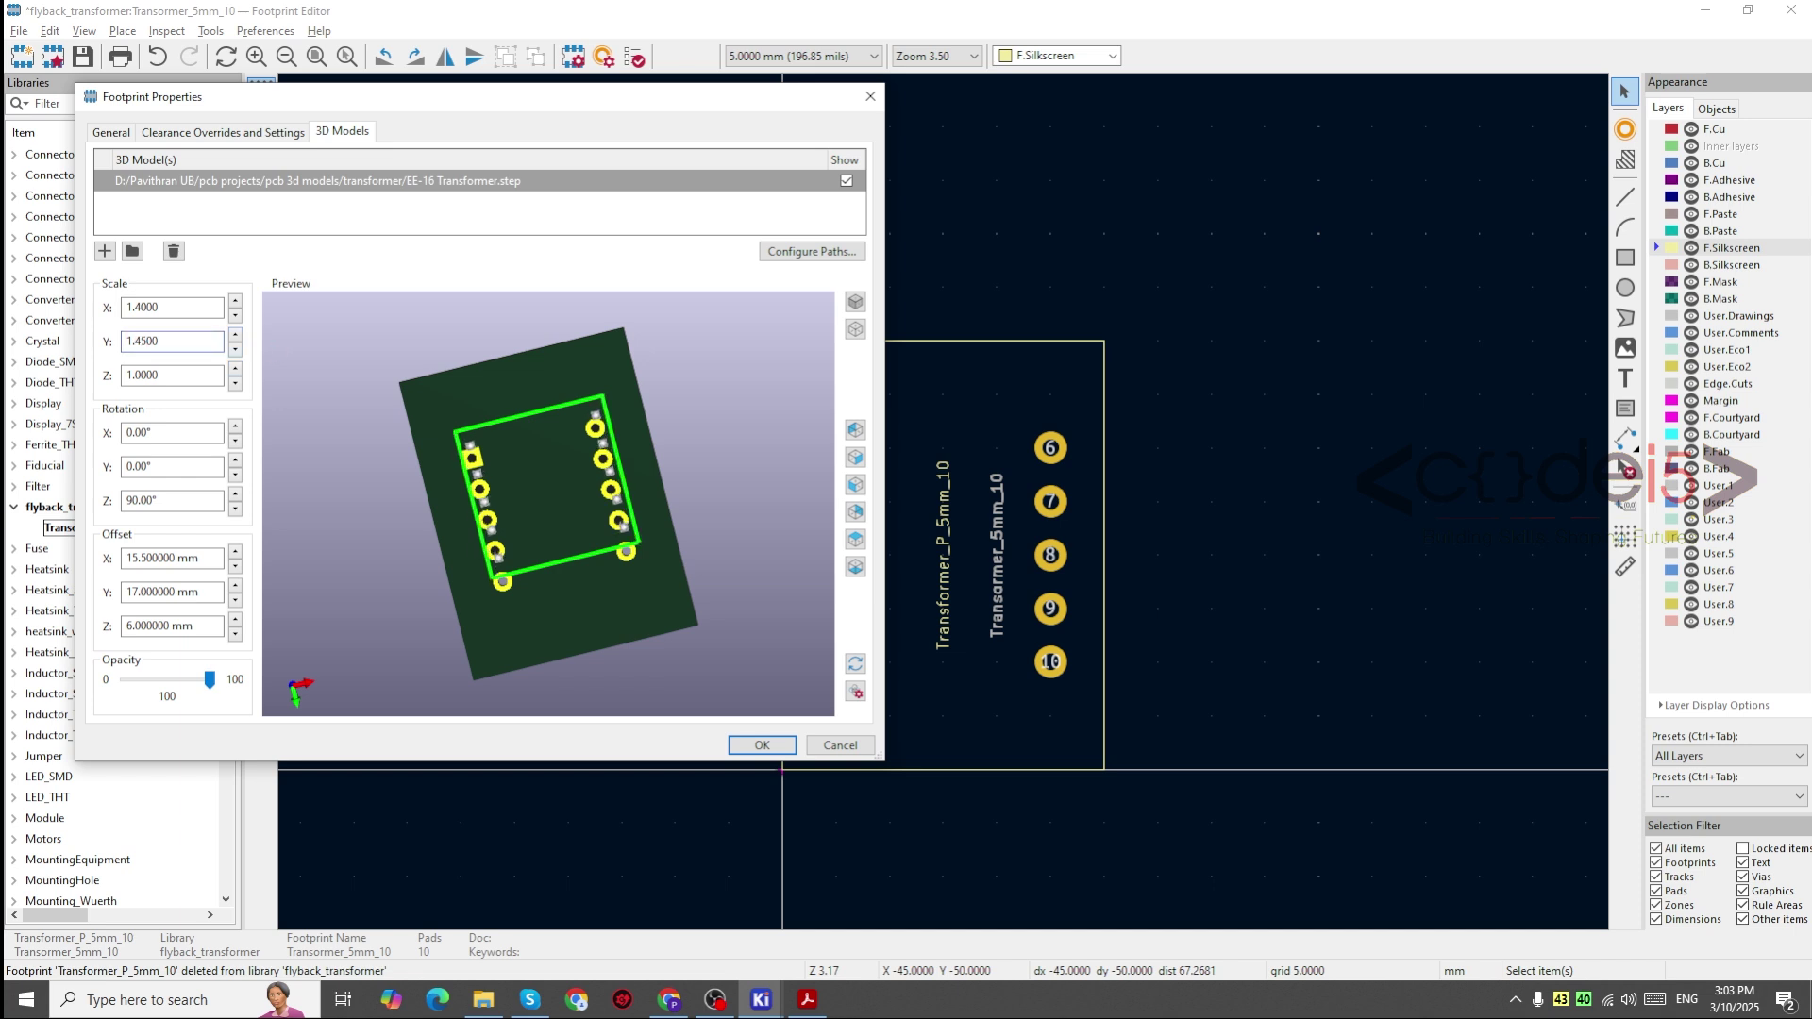
Step: Try a Z scale of 0.9 on the transformer model, and return it to 1
left_click_drag(570, 602, 555, 598)
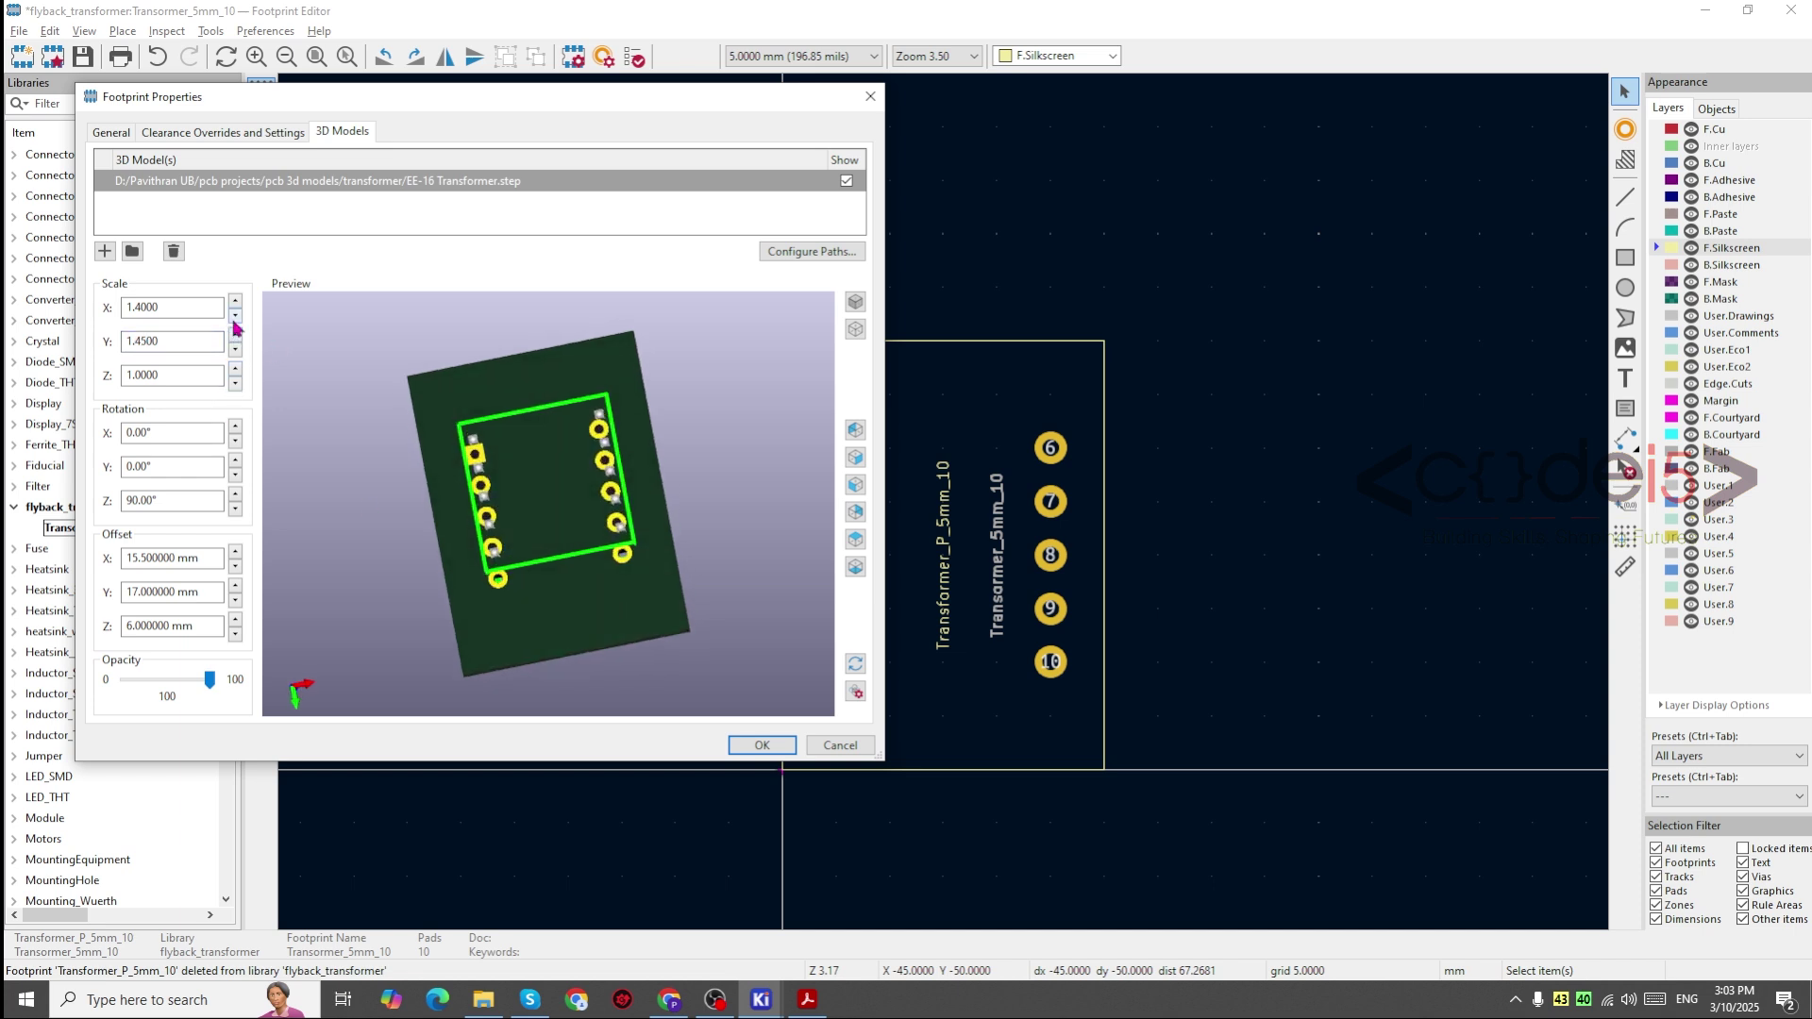
left_click(236, 384)
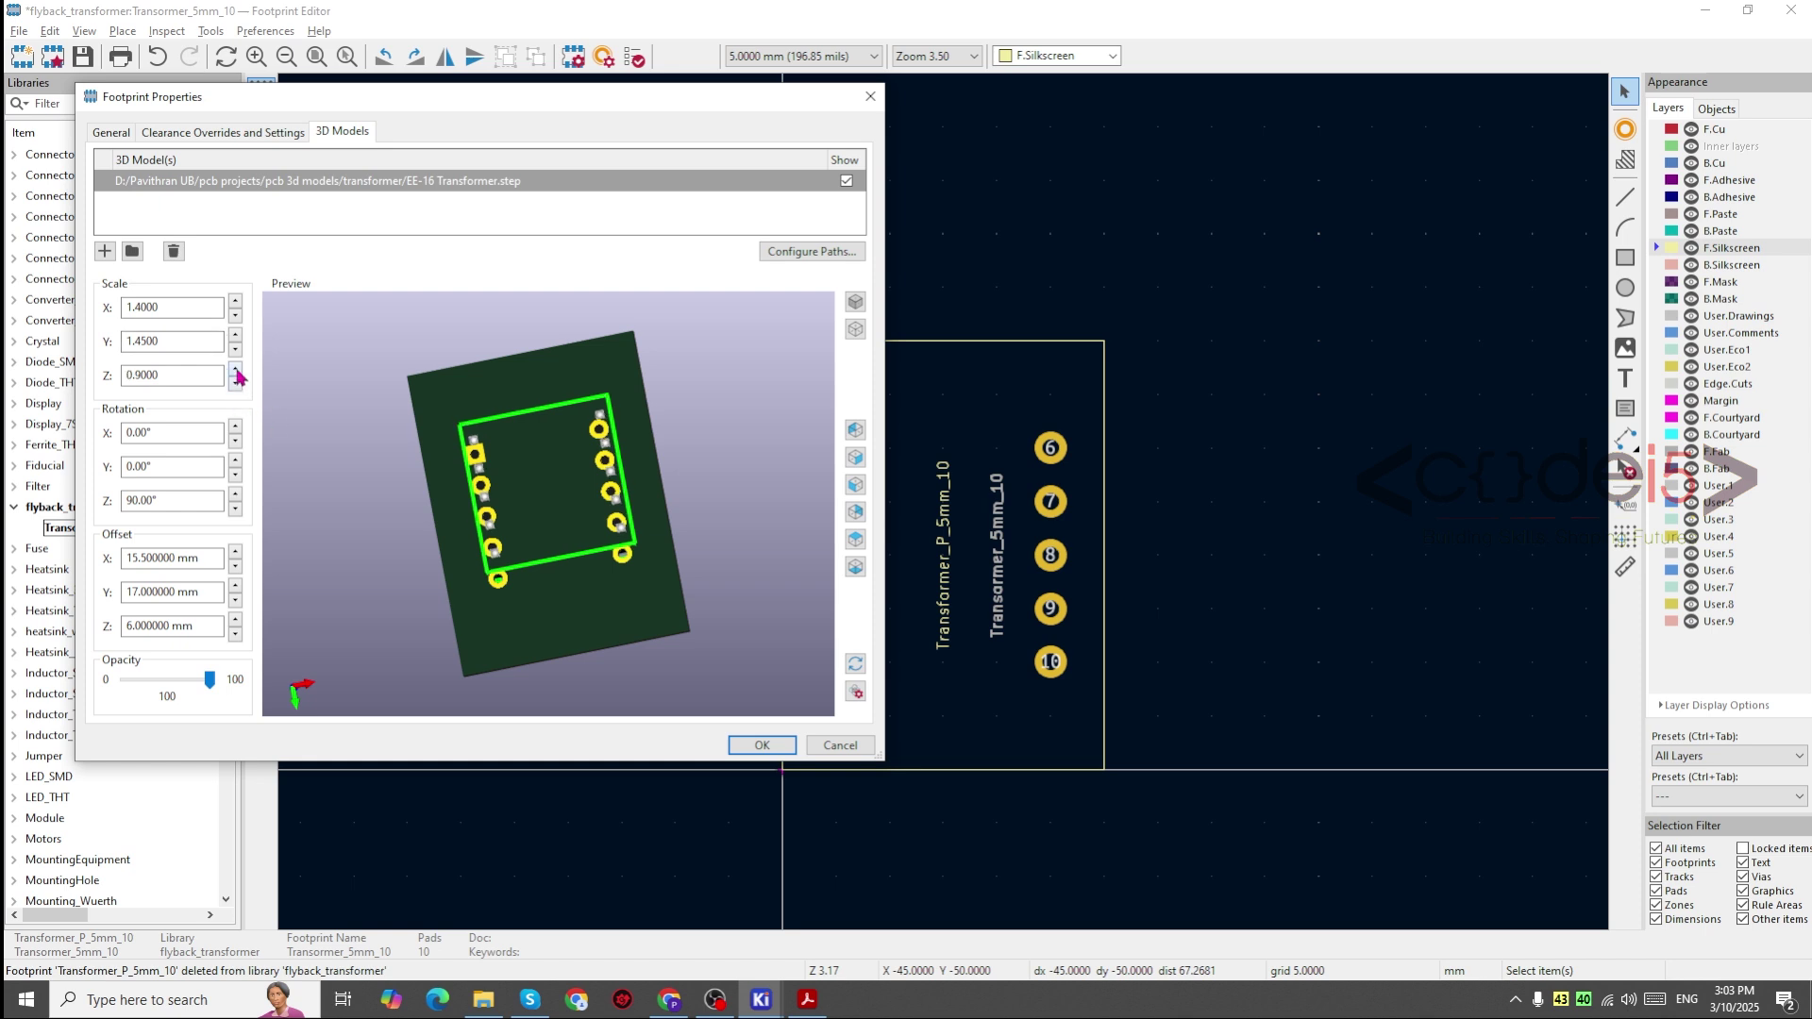
left_click(236, 370)
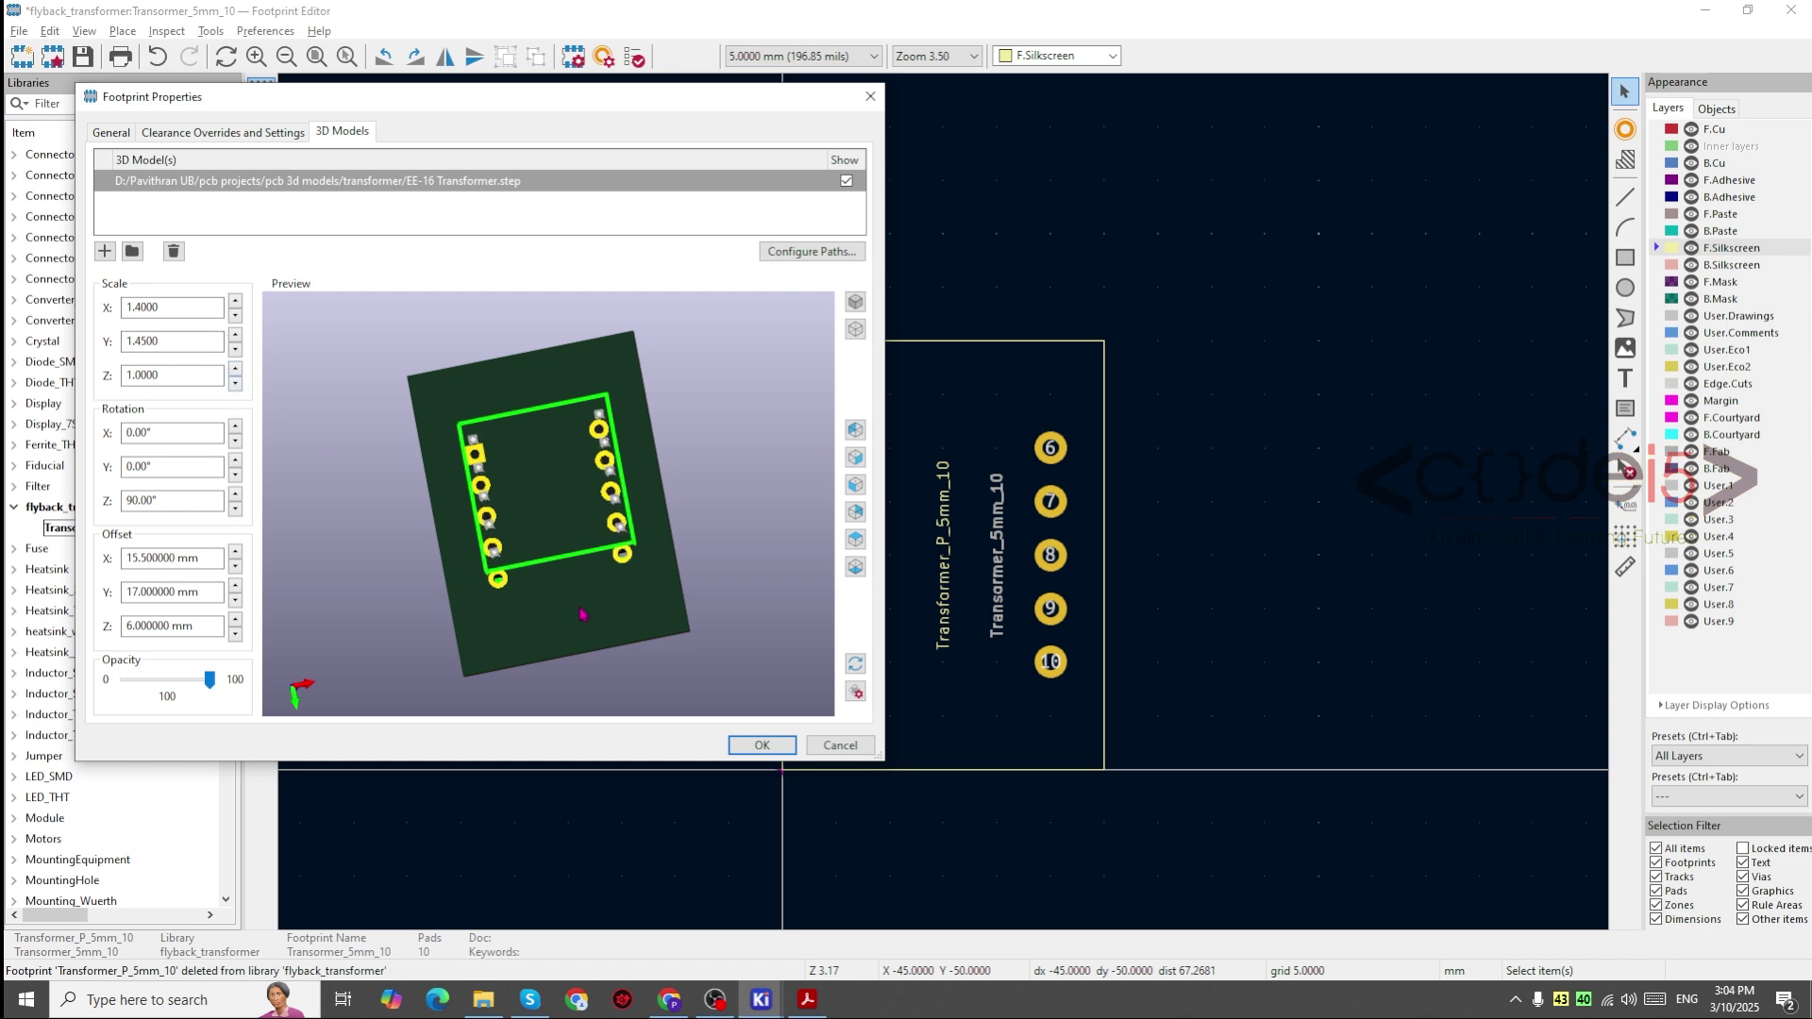
Step: Shift the transformer model to a Y offset of 20.5 mm, keeping the X offset at 15.5 mm
left_click_drag(530, 586, 256, 649)
left_click(236, 566)
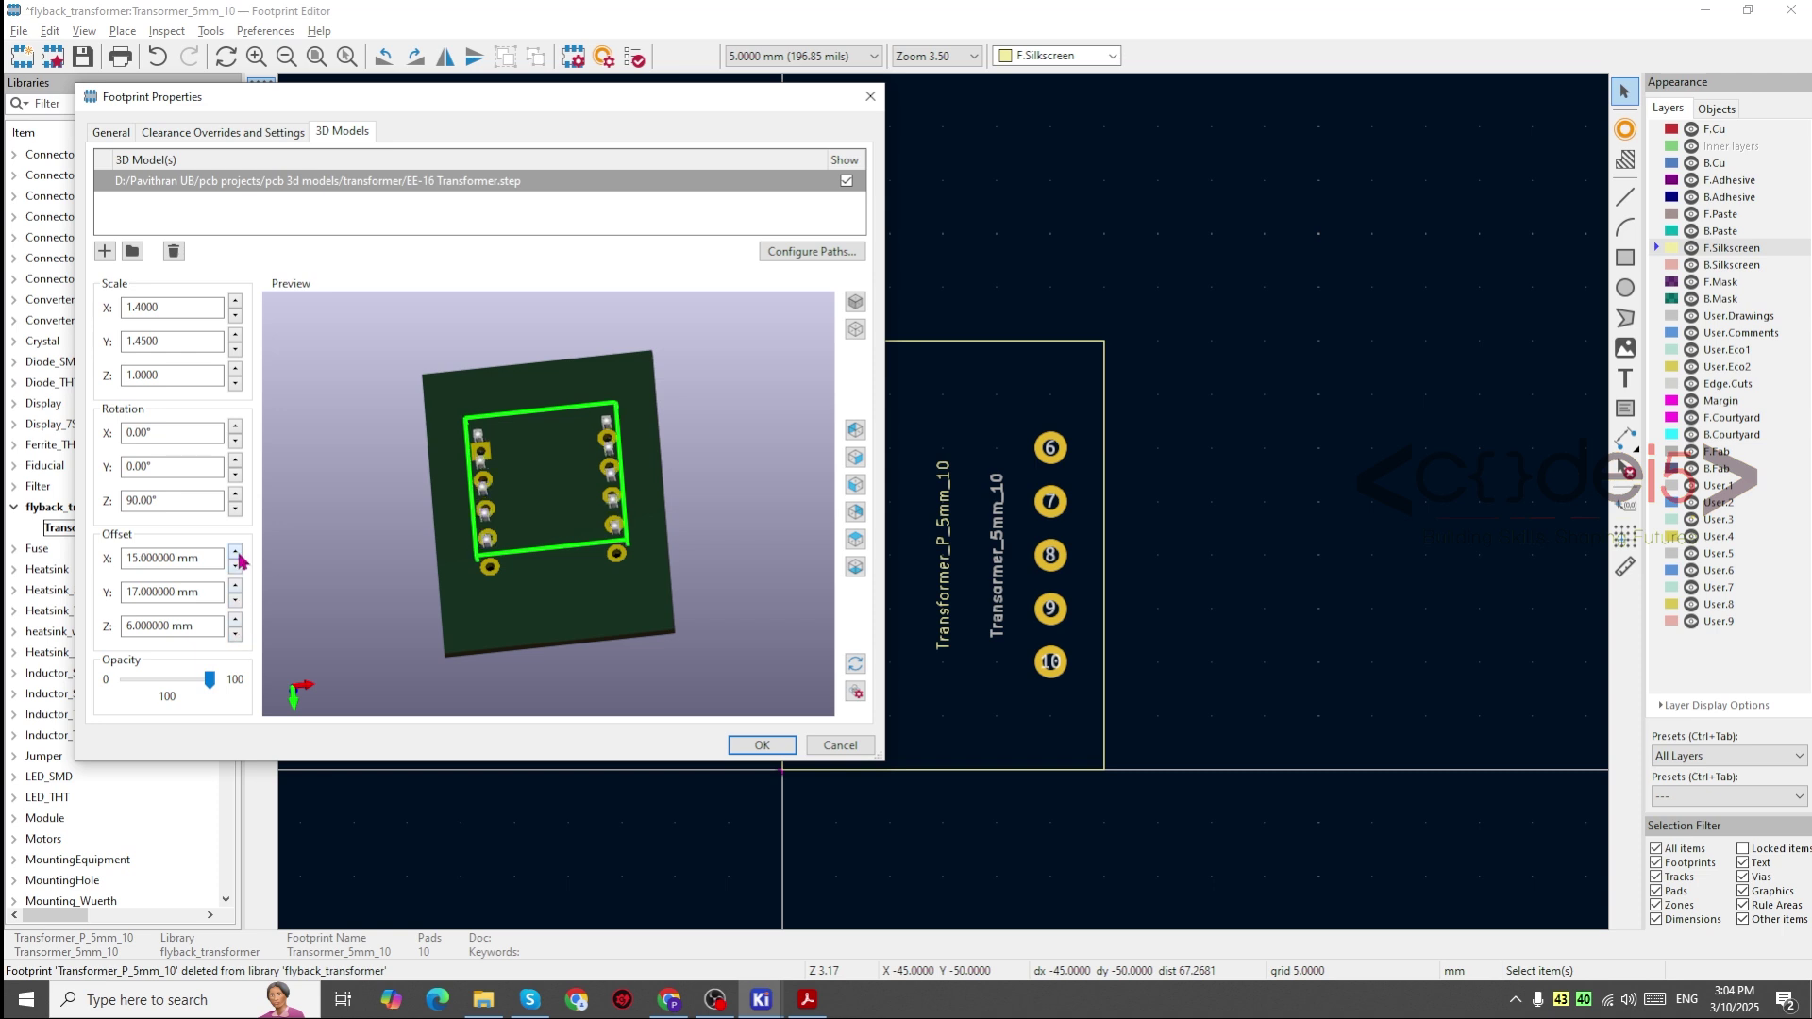
left_click(236, 553)
left_click(236, 586)
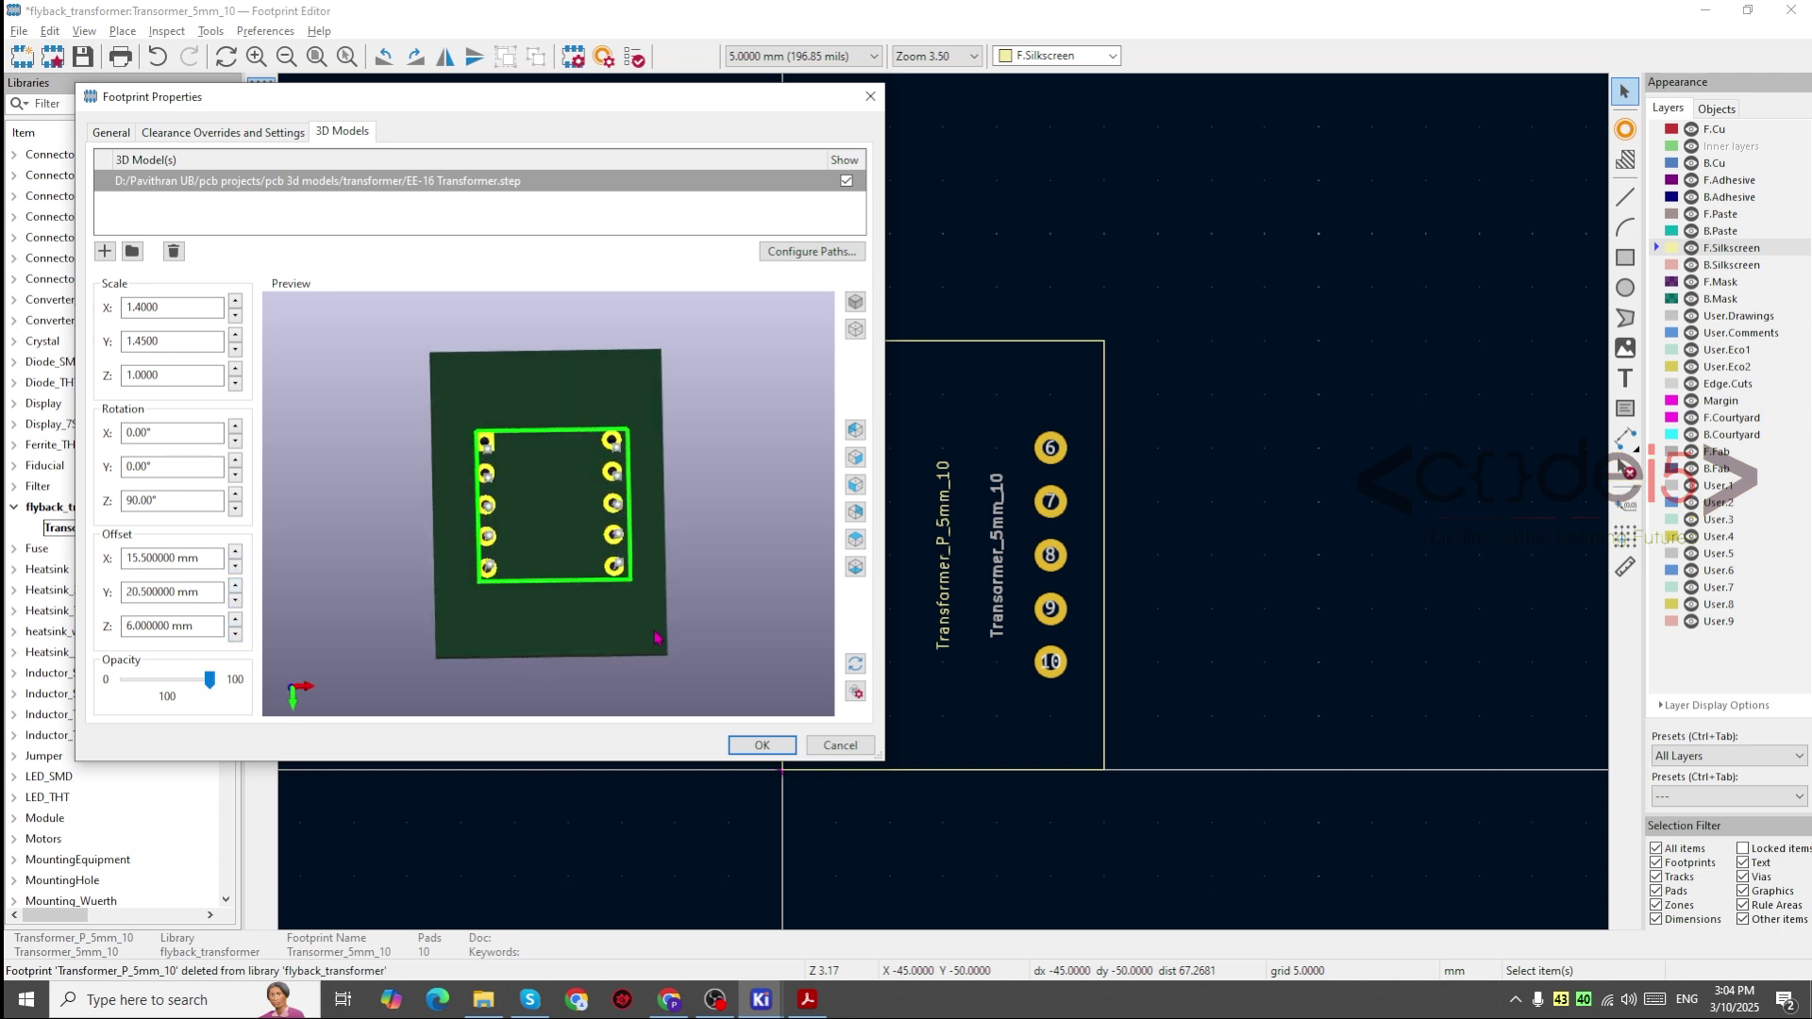
Step: Fine-tune the model's alignment with the pads using offsets X 15 mm and Y 20 mm, and scales X 1.5 and Y 1.4
scroll(538, 436, "up", 3)
left_click(236, 553)
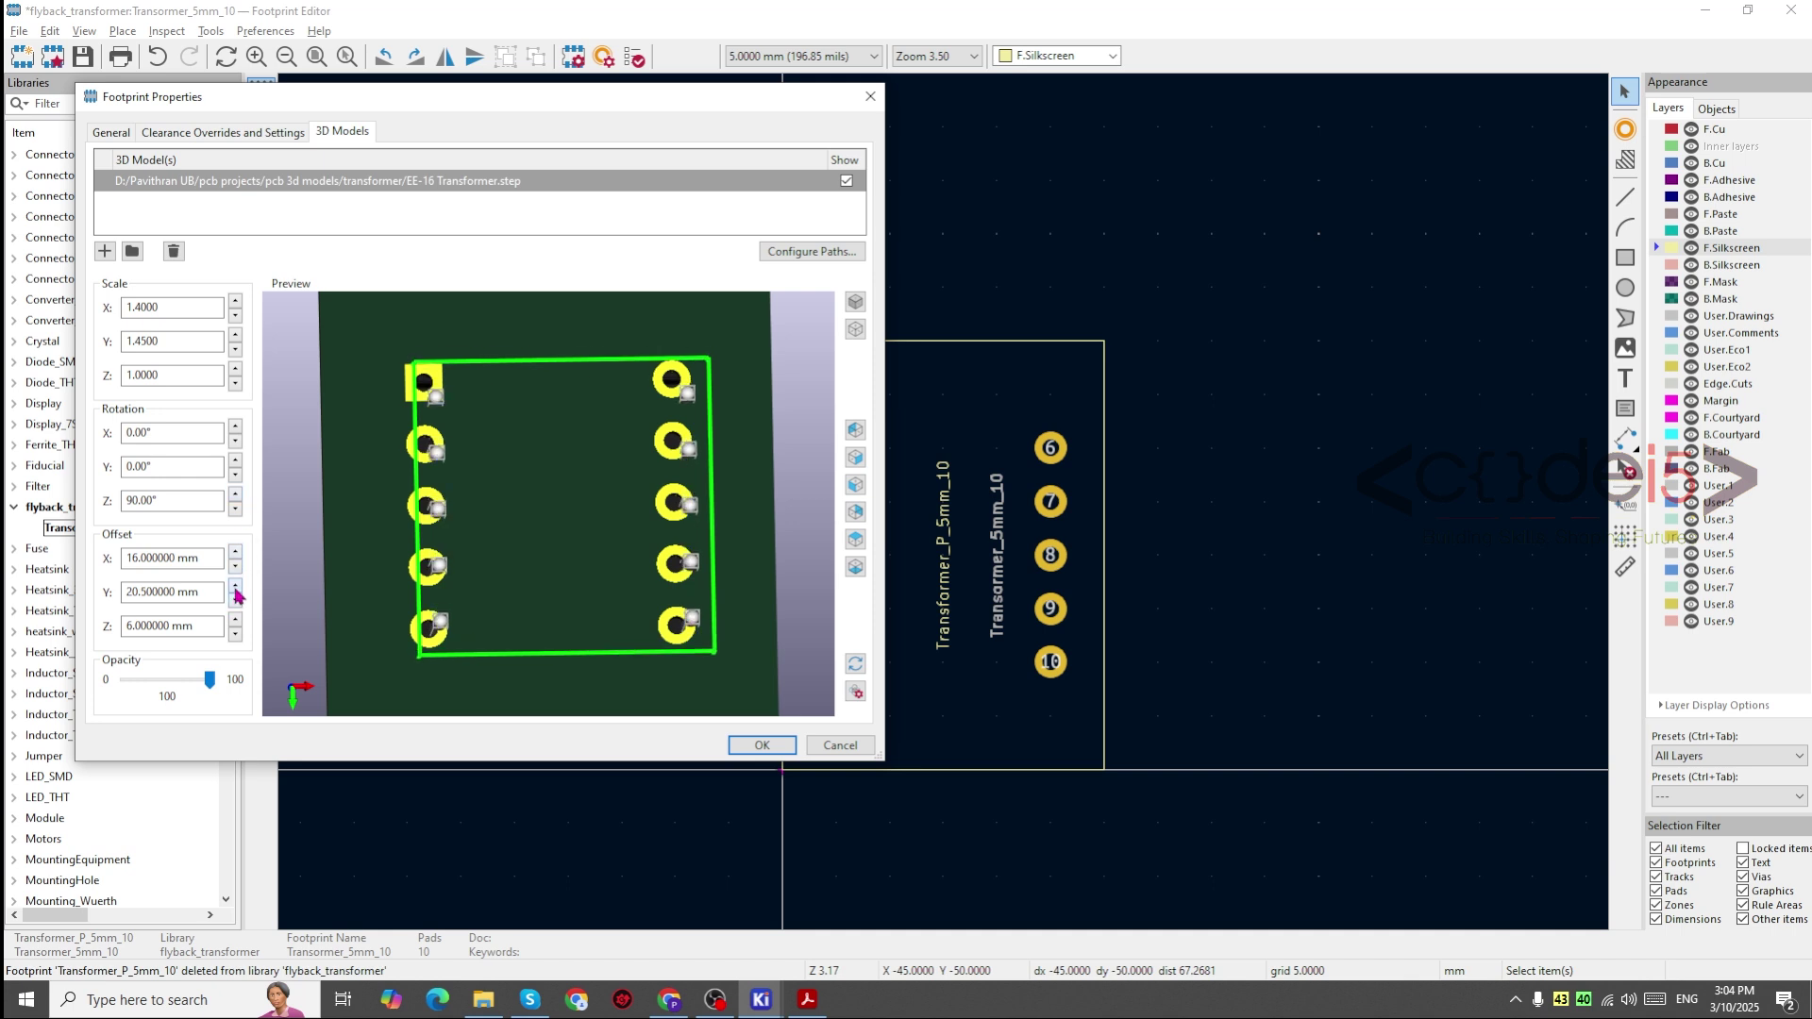
left_click(235, 566)
scroll(612, 571, "up", 3)
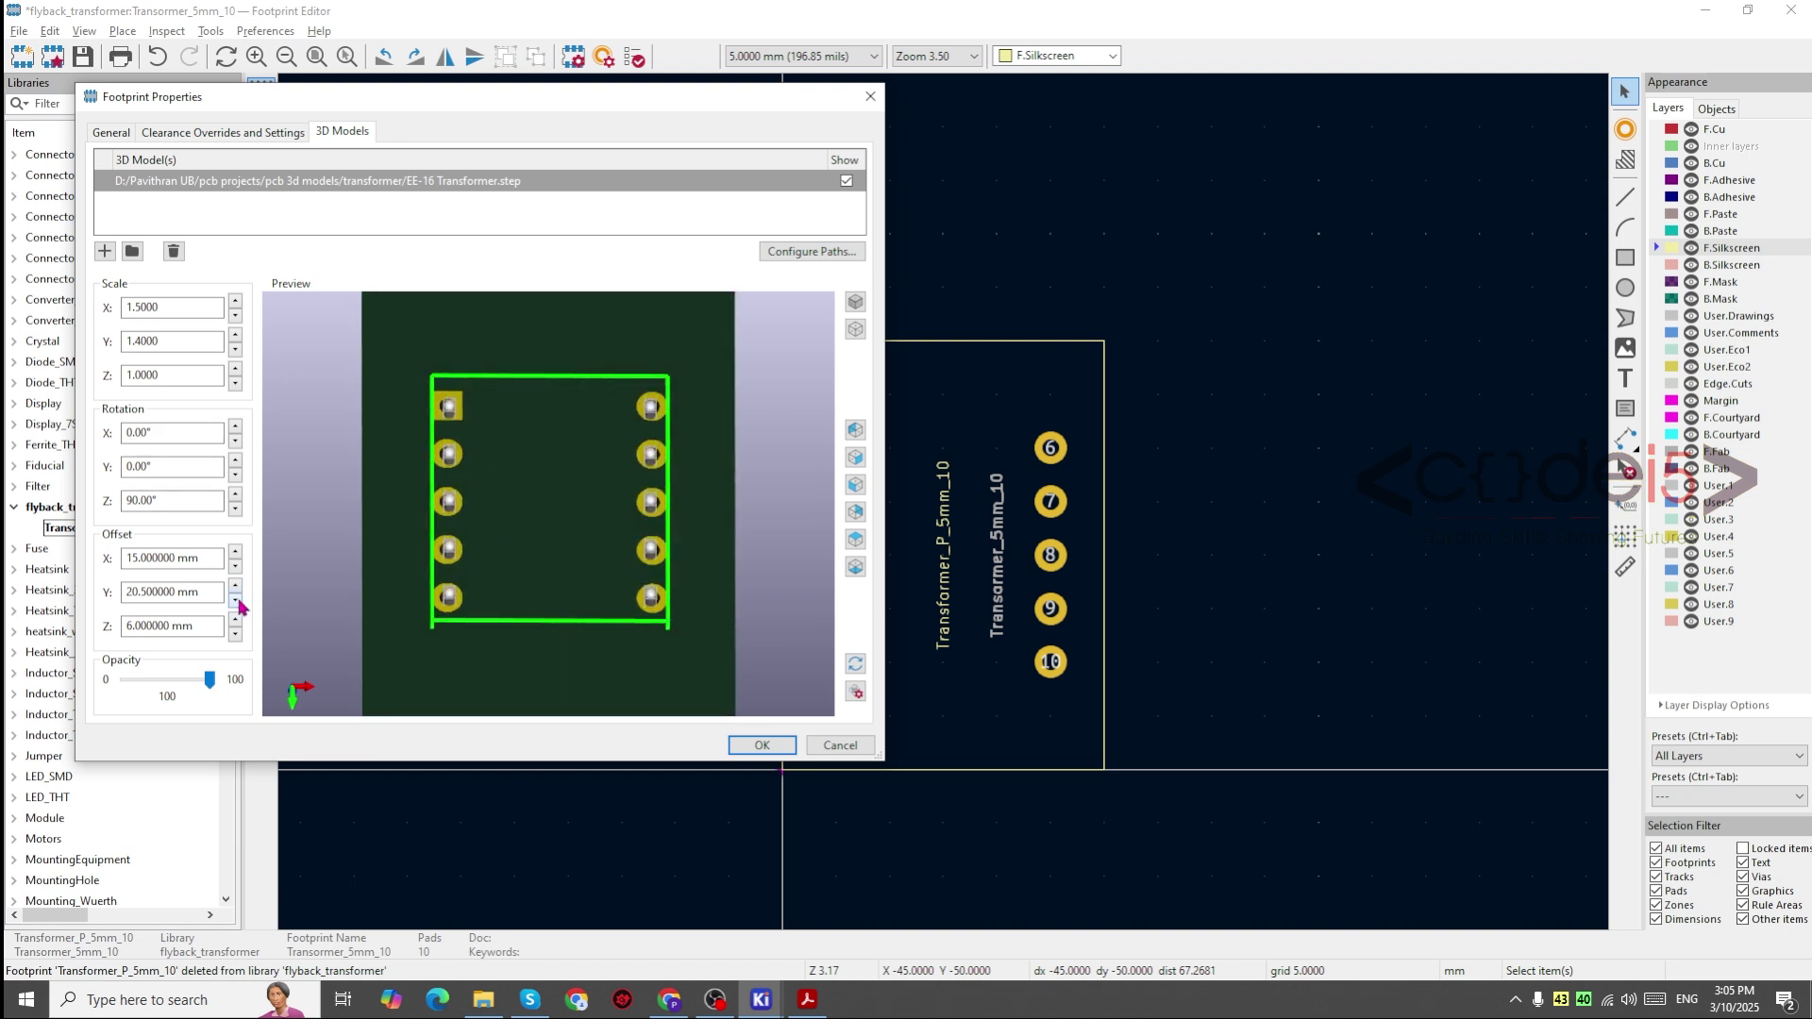
left_click(235, 600)
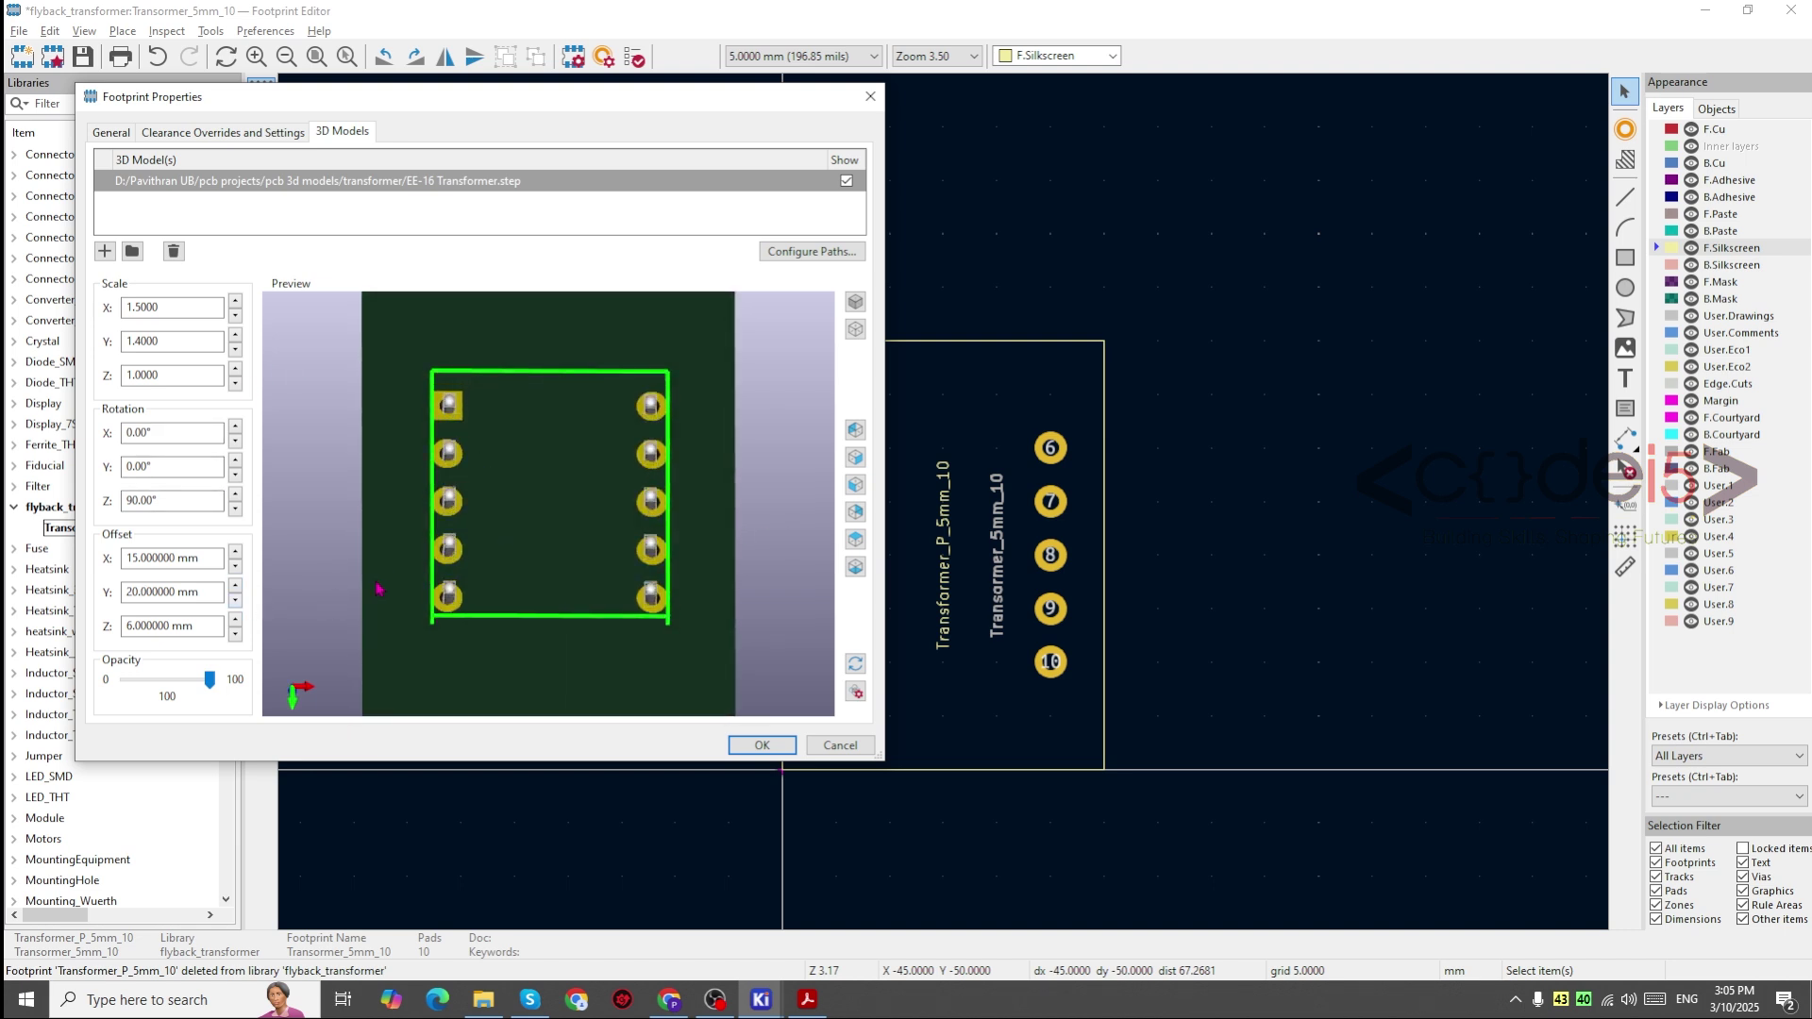
Step: Accept the transformer's 3D model settings and save the footprint to the flyback_transformer library
scroll(546, 550, "up", 4)
left_click_drag(545, 550, 625, 543)
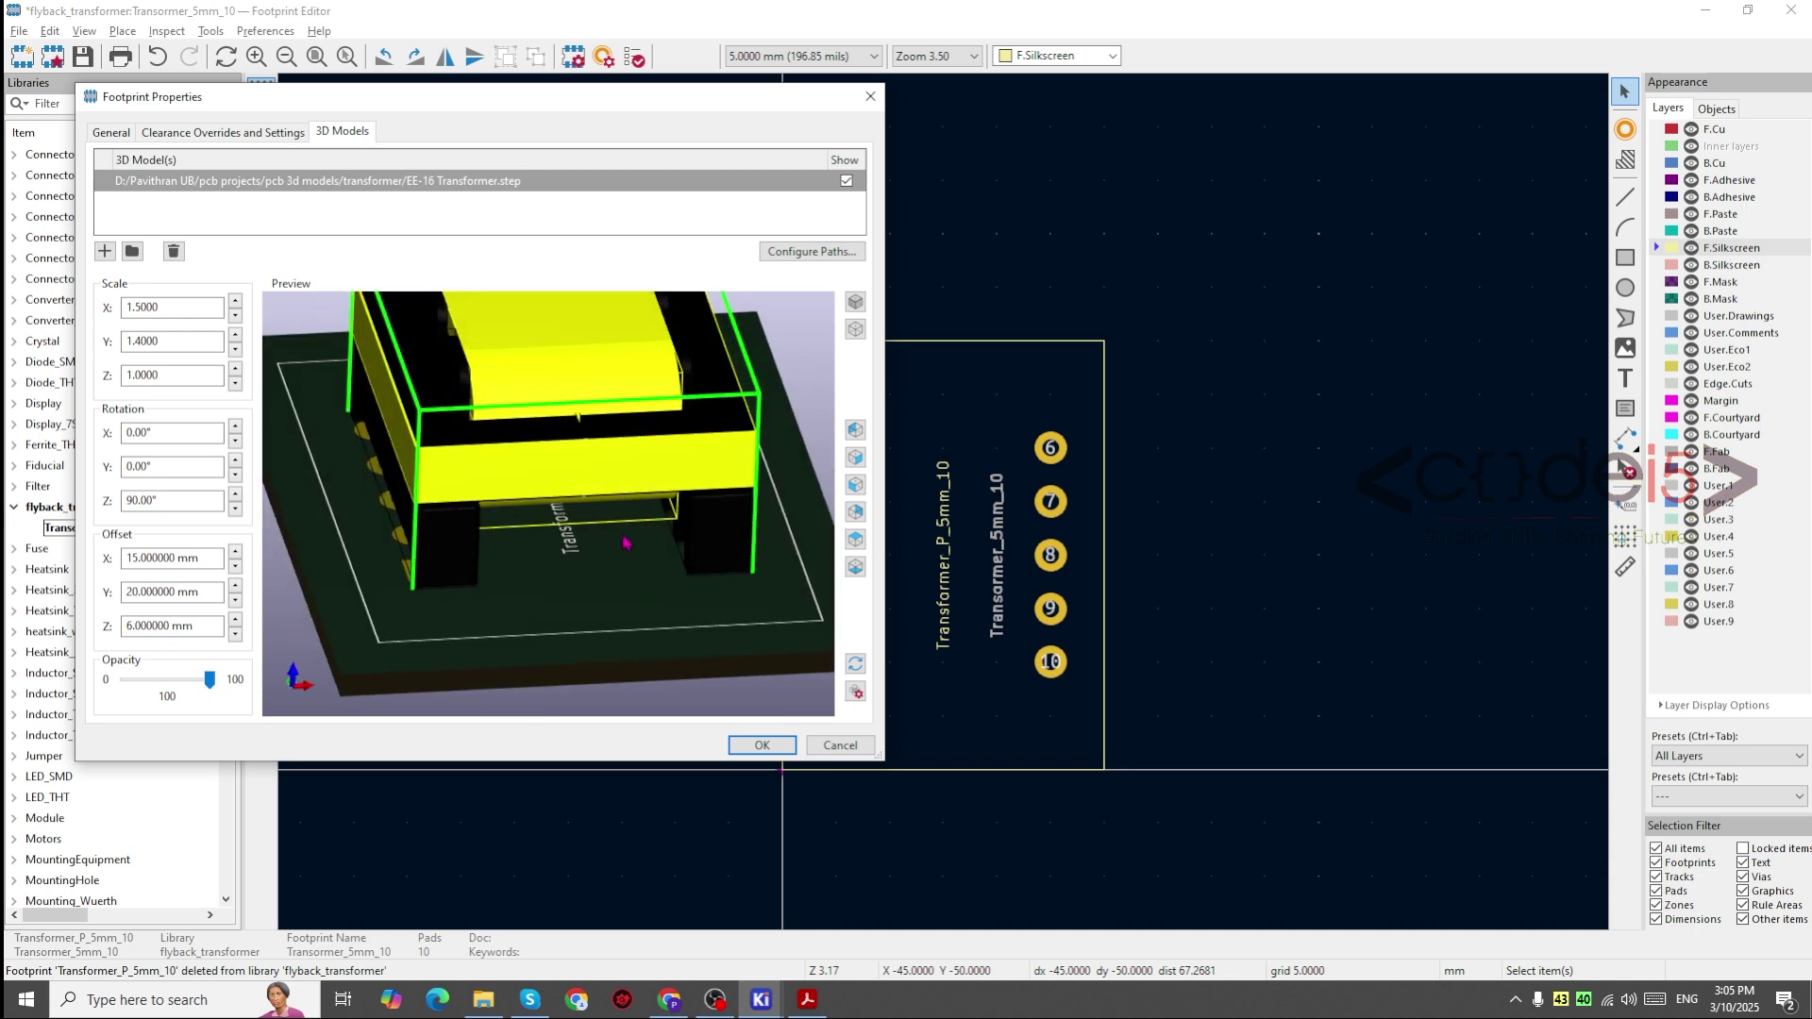
left_click_drag(597, 471, 671, 545)
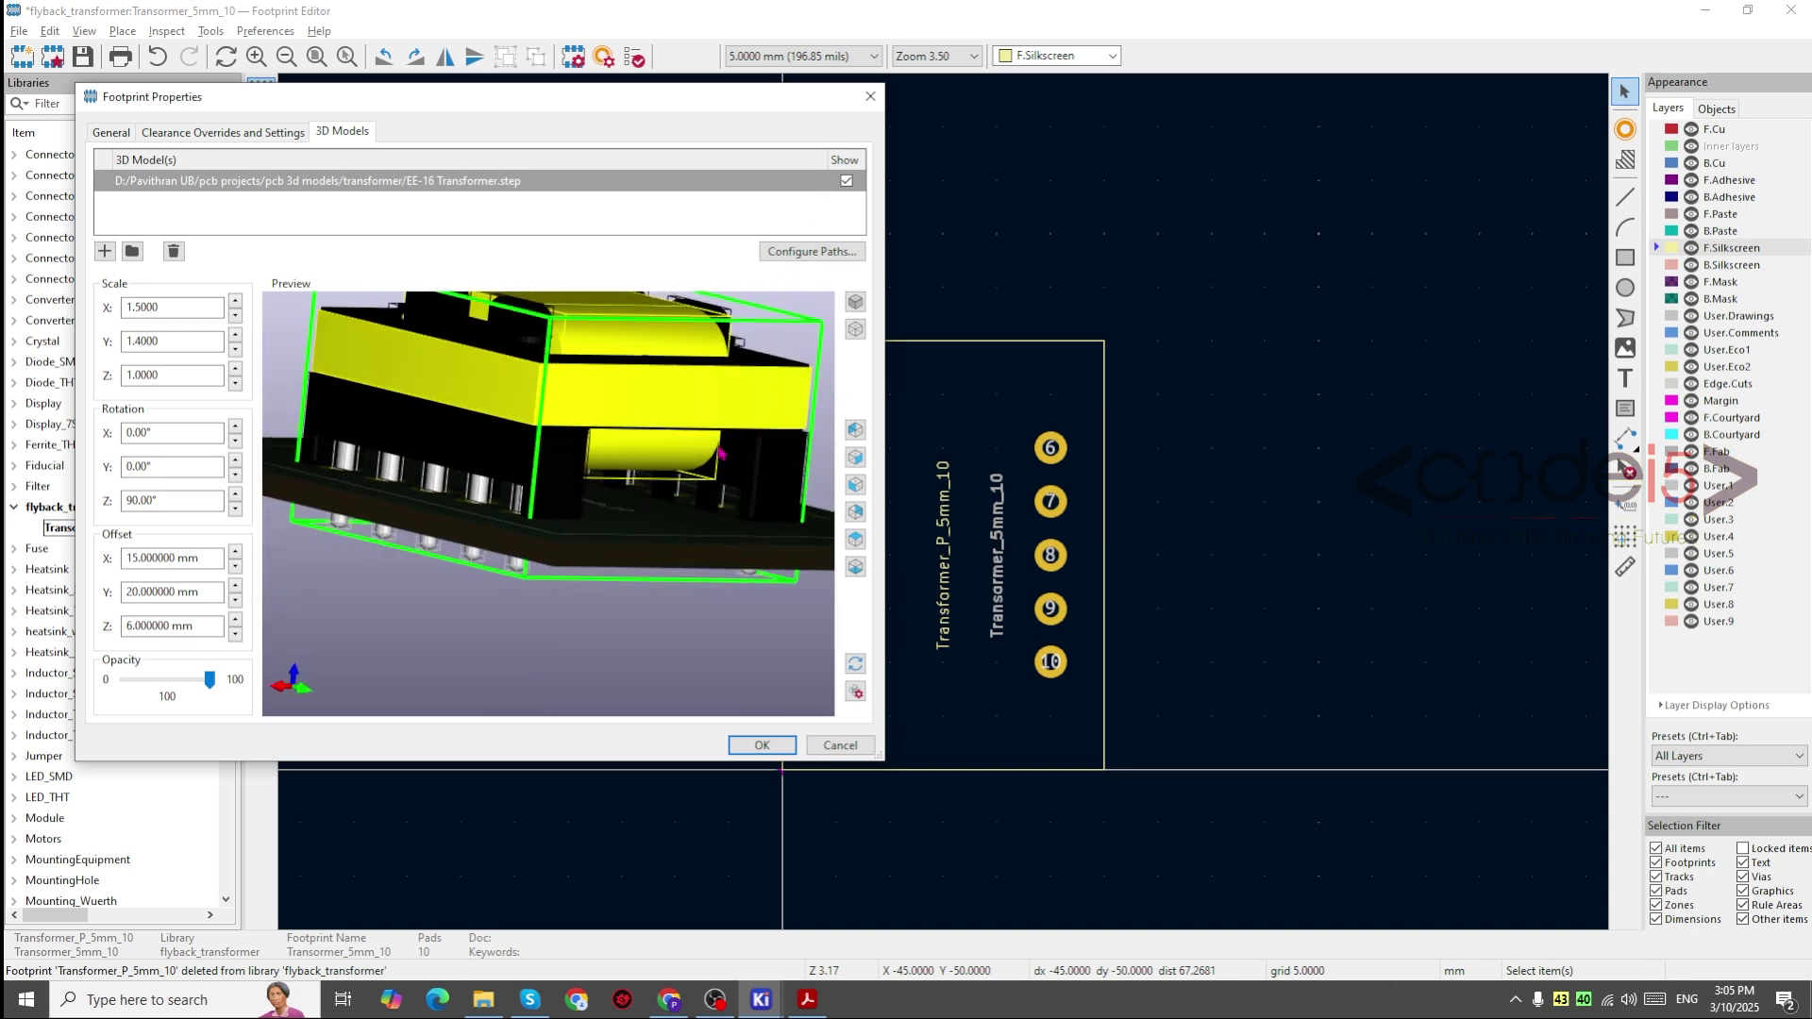
left_click_drag(722, 455, 829, 521)
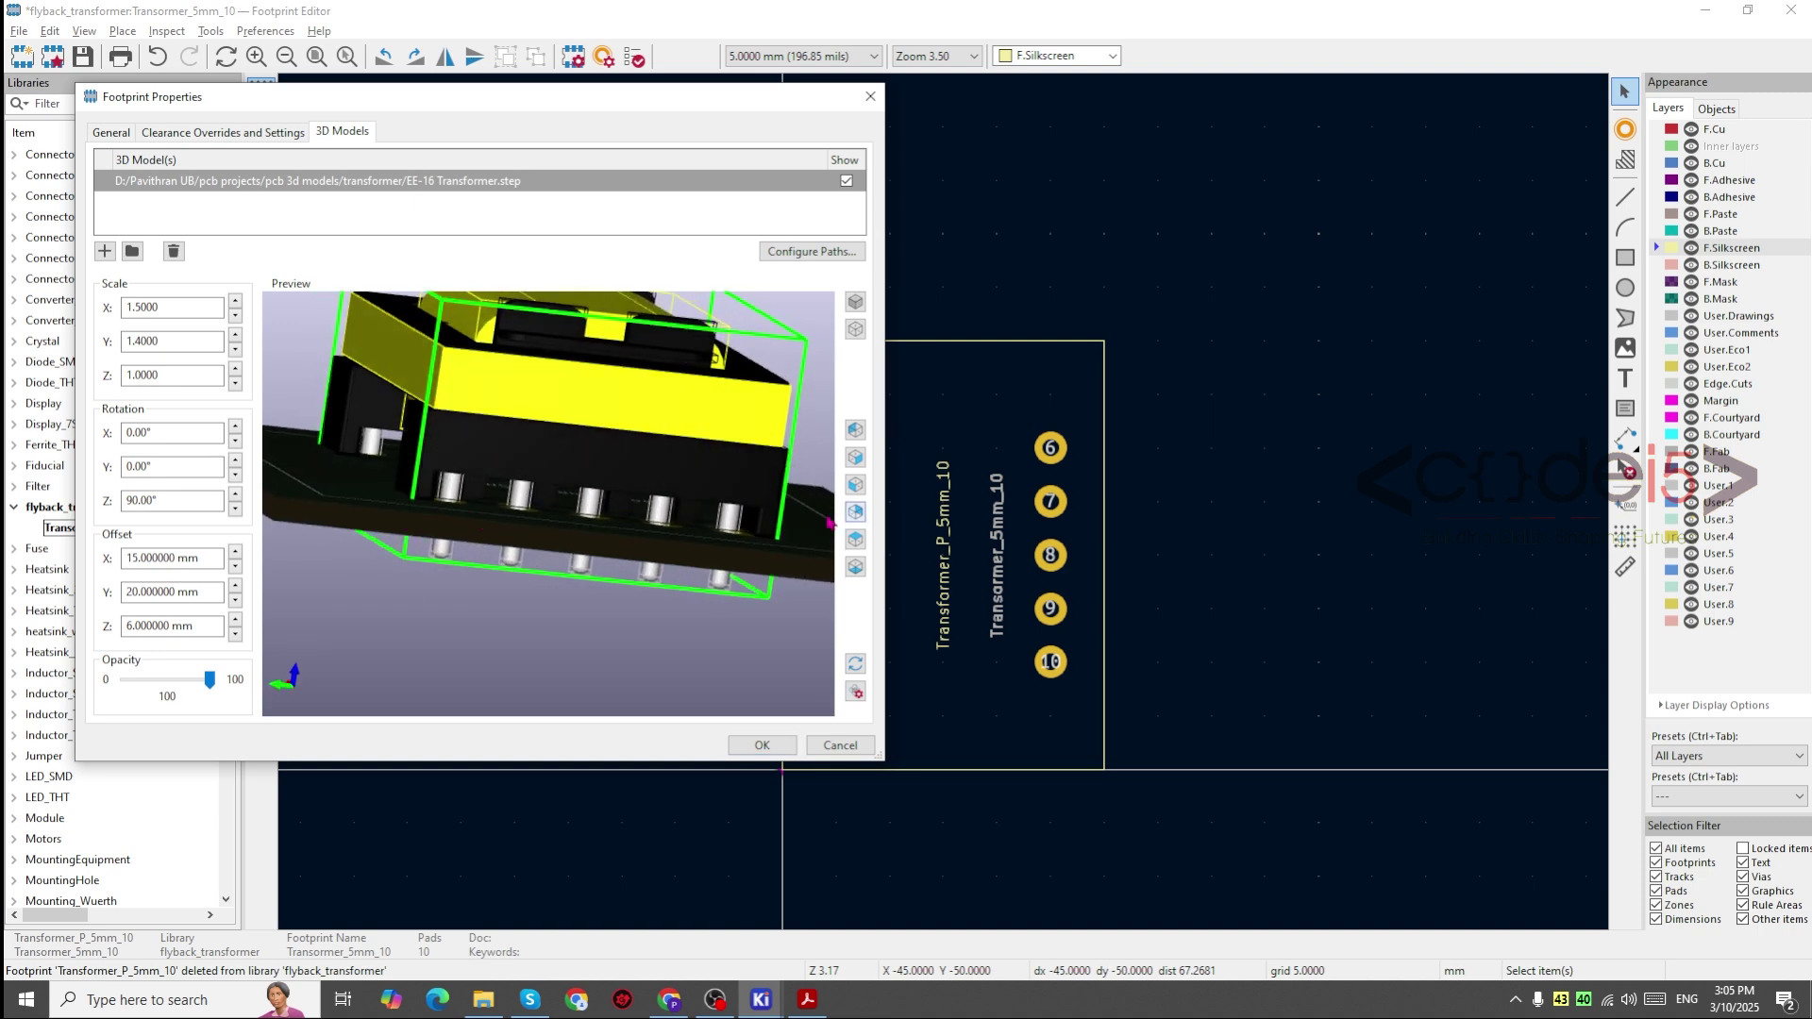
left_click_drag(722, 551, 699, 671)
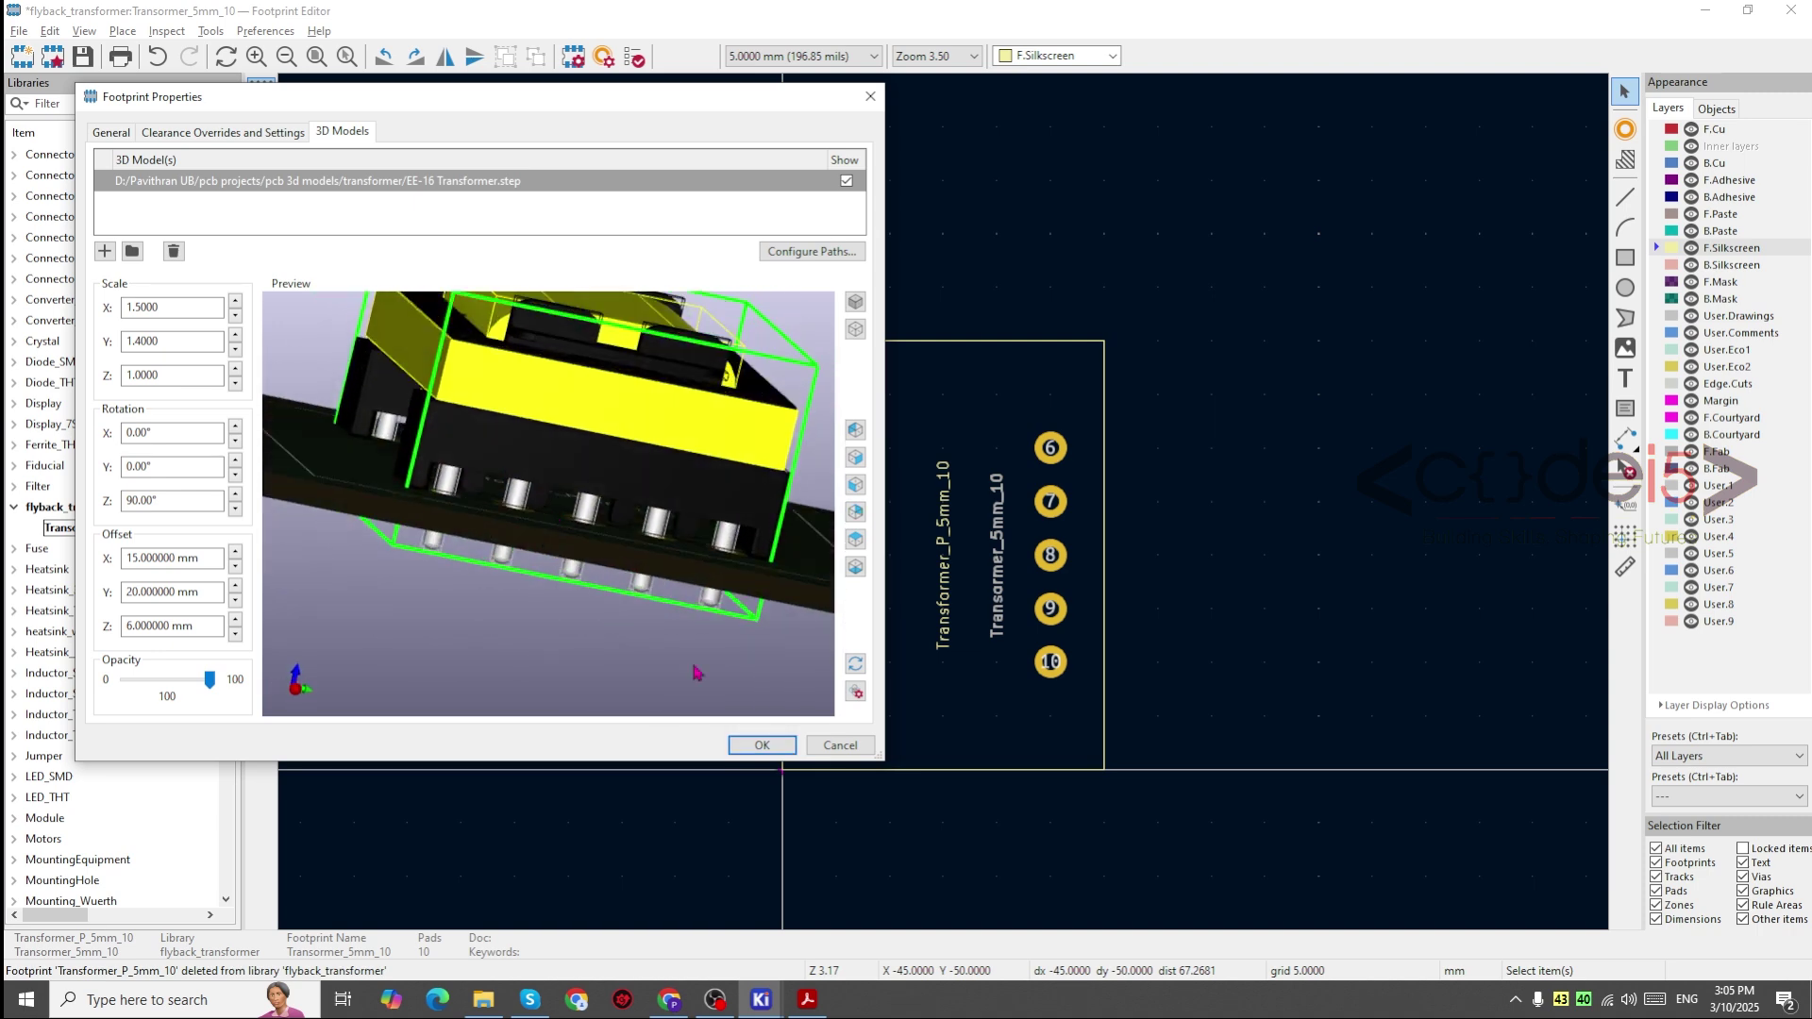
left_click(760, 745)
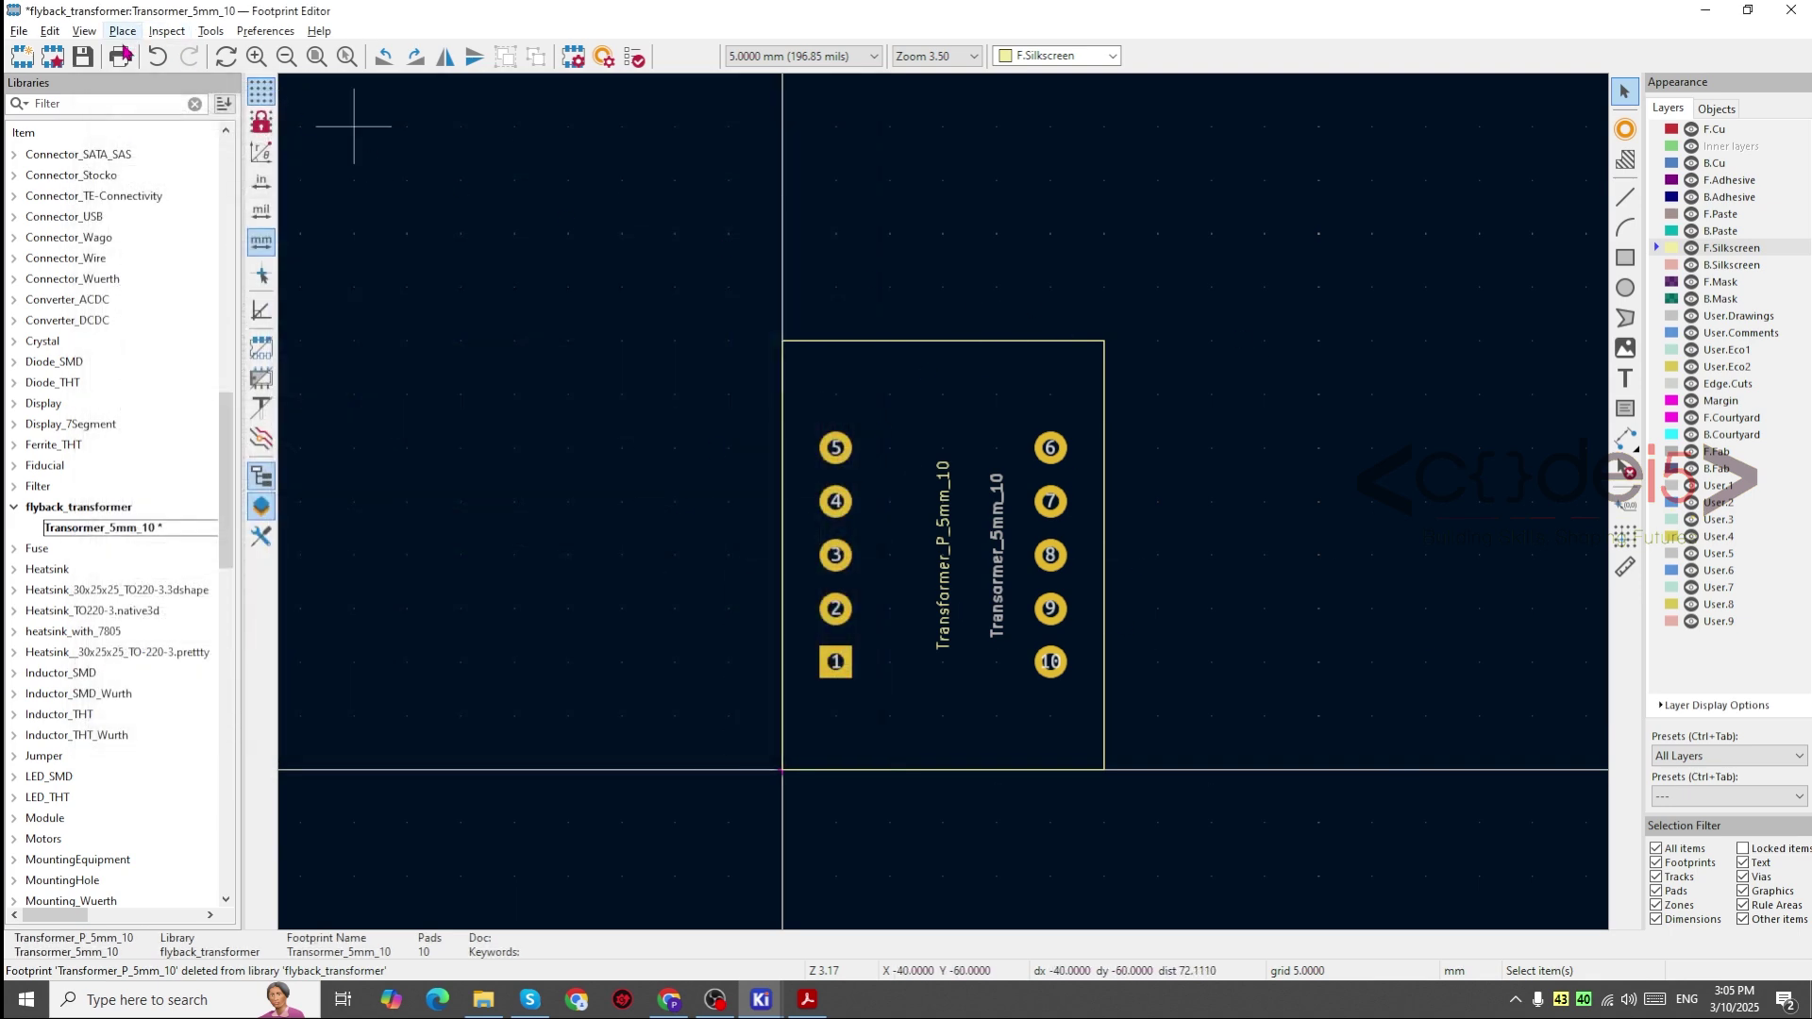
left_click(86, 63)
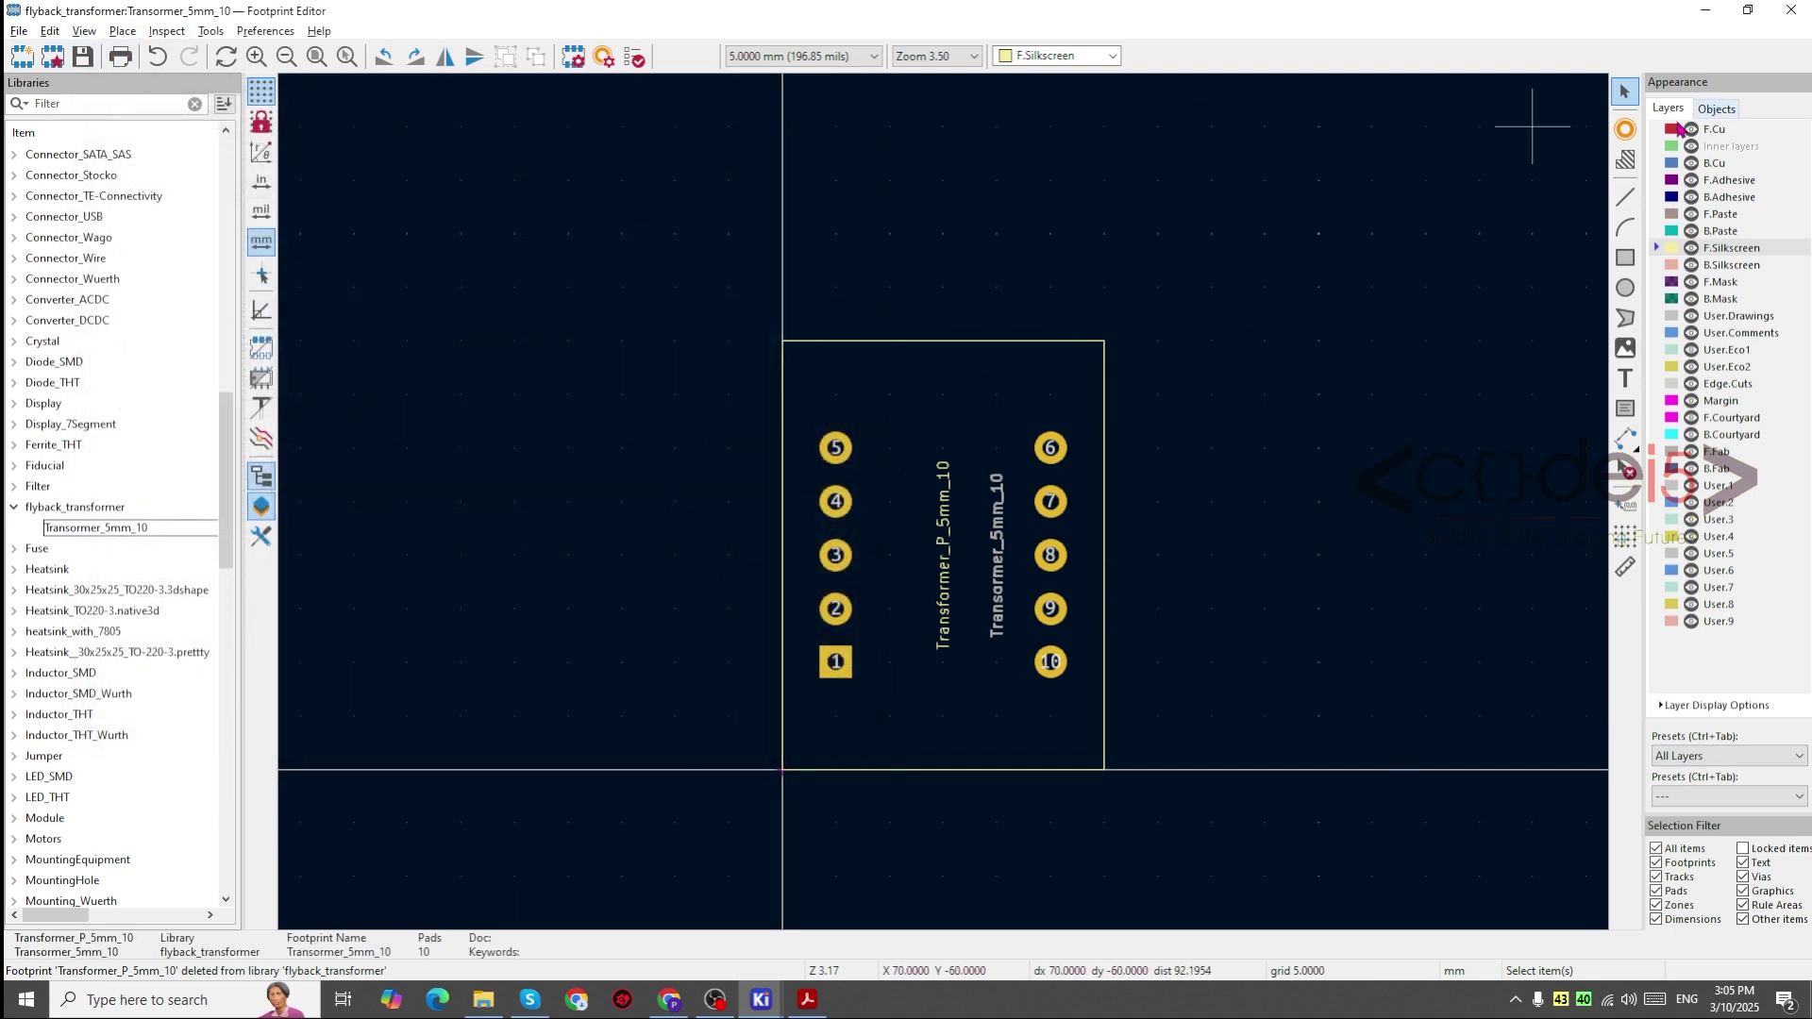
Step: Switch to the KiCad project window and open the project's board in the PCB Editor
mouse_move(761, 999)
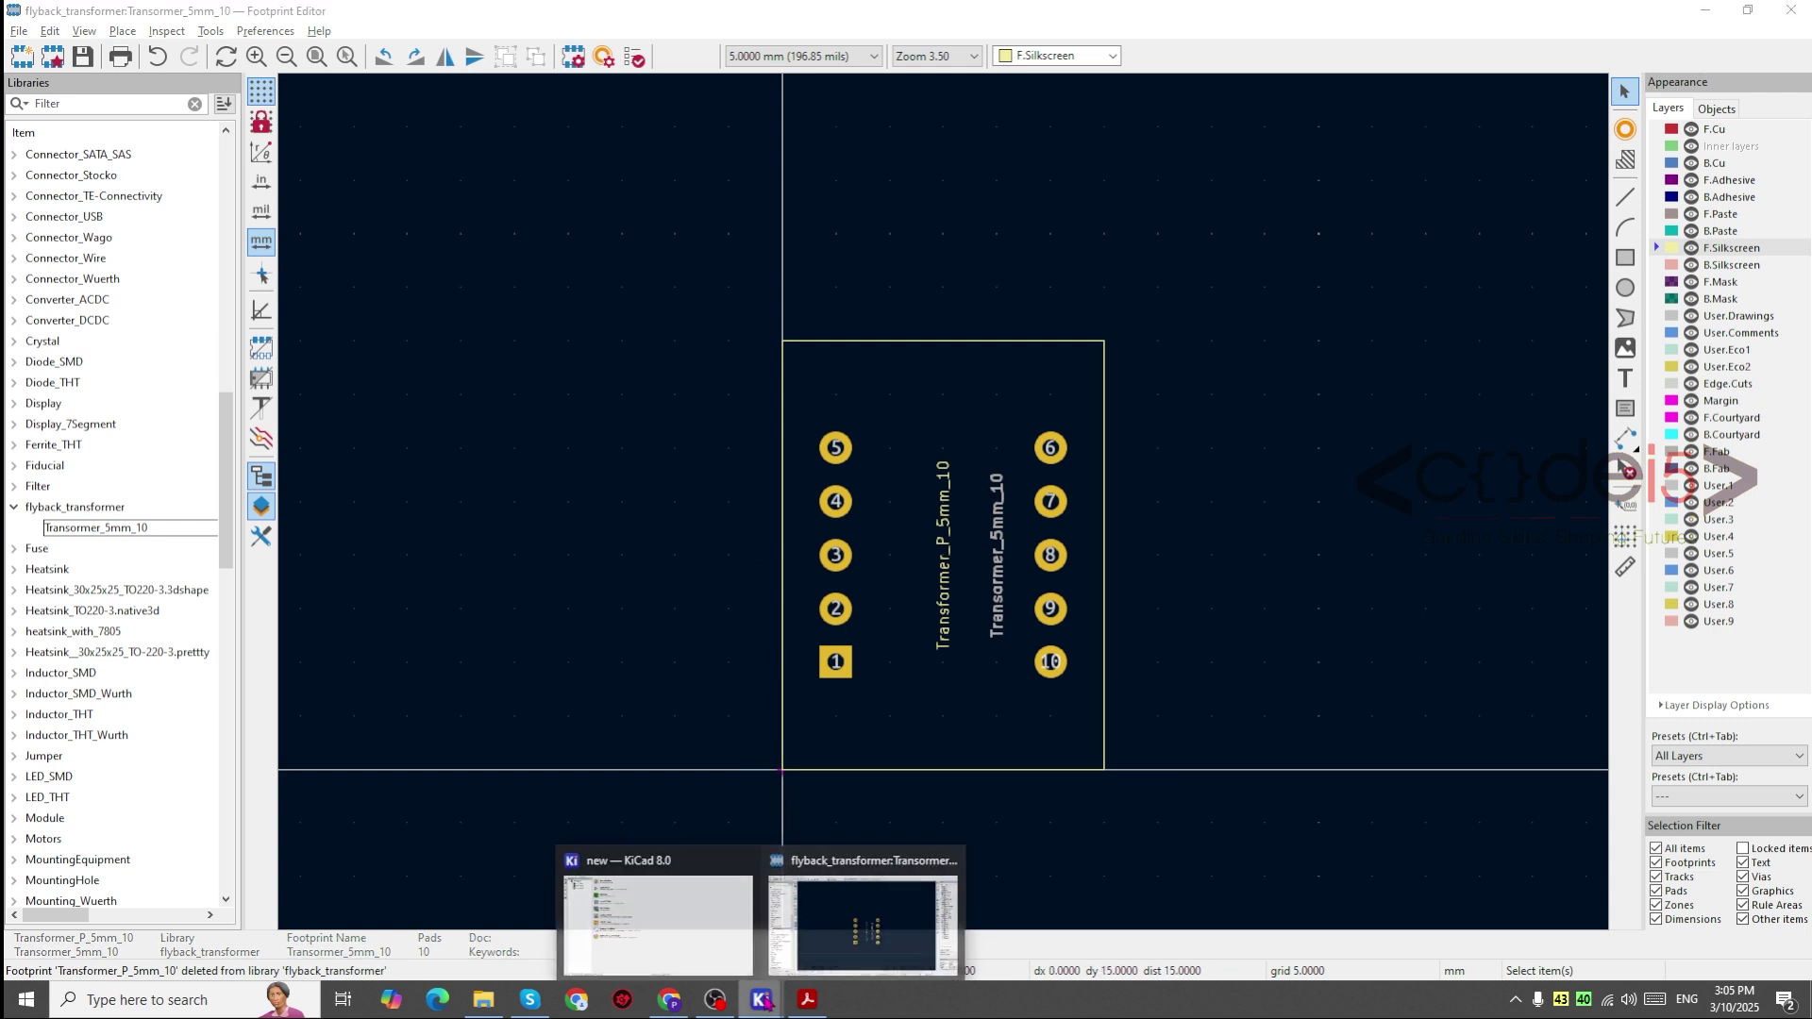
left_click(692, 937)
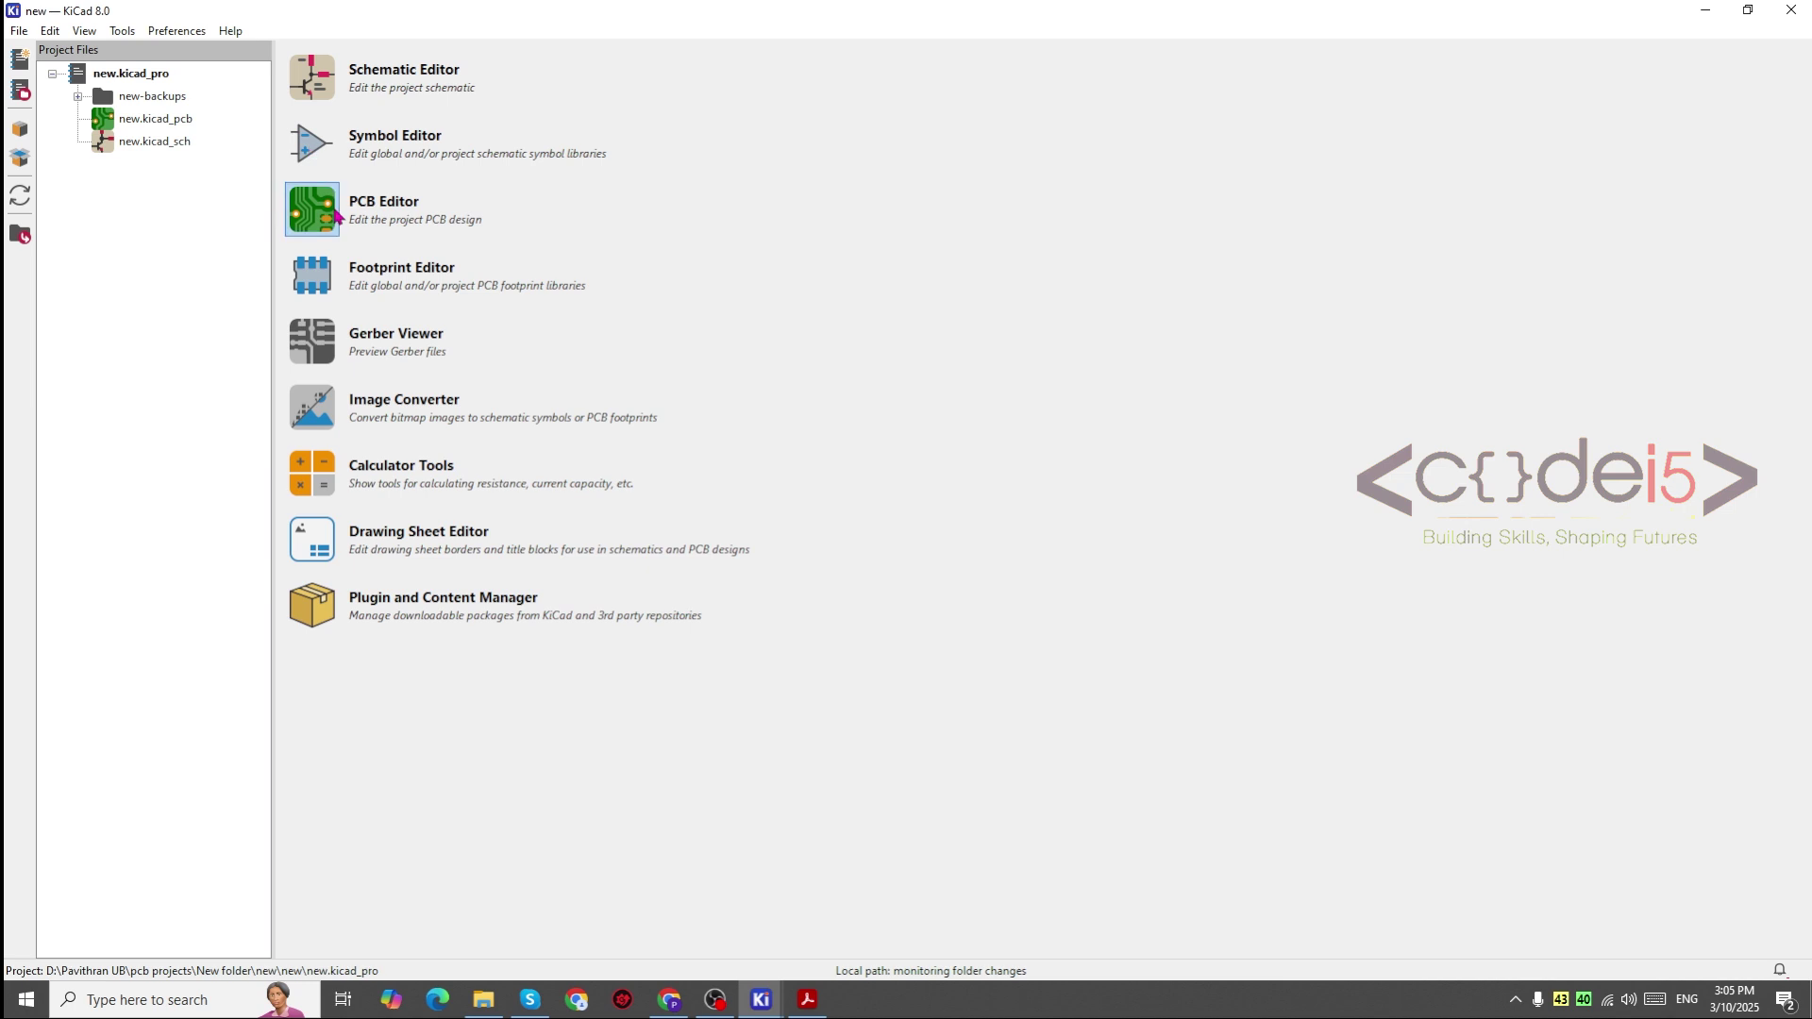
left_click(301, 214)
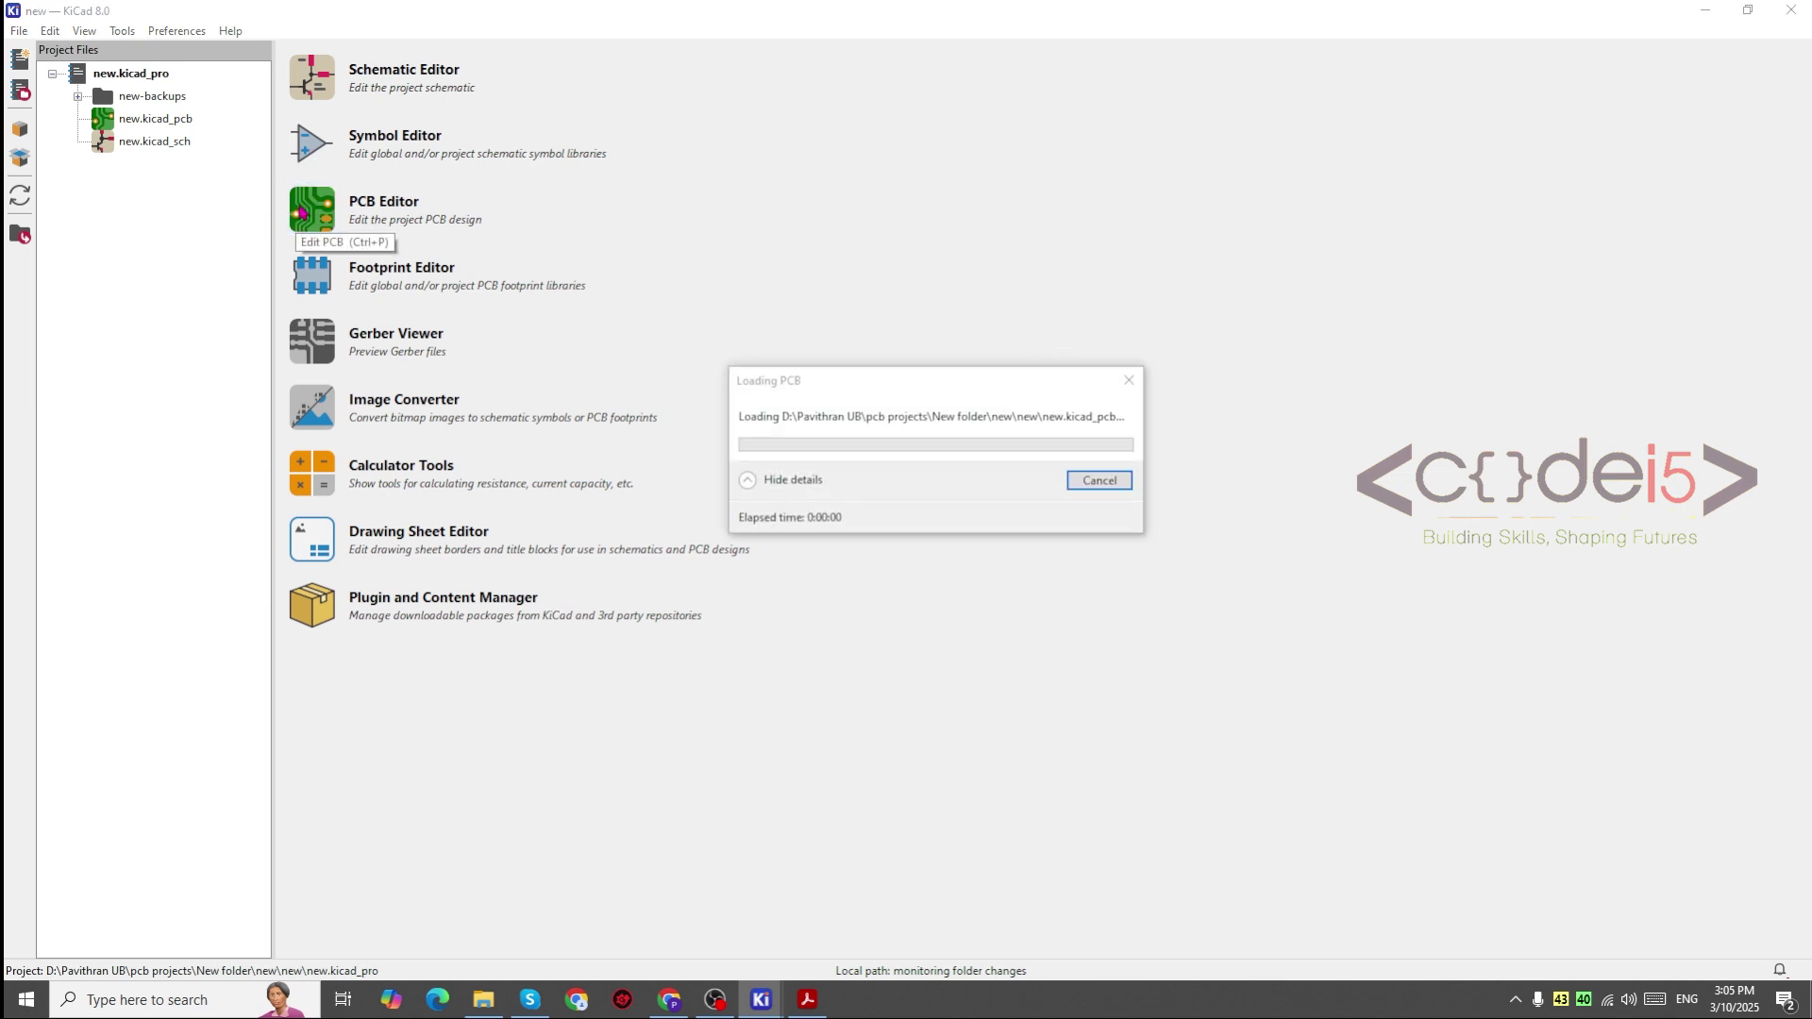
Step: Place the Transormer_5mm_10 footprint from the flyback_transformer library in the upper-left area of the drawing sheet
scroll(825, 446, "up", 1)
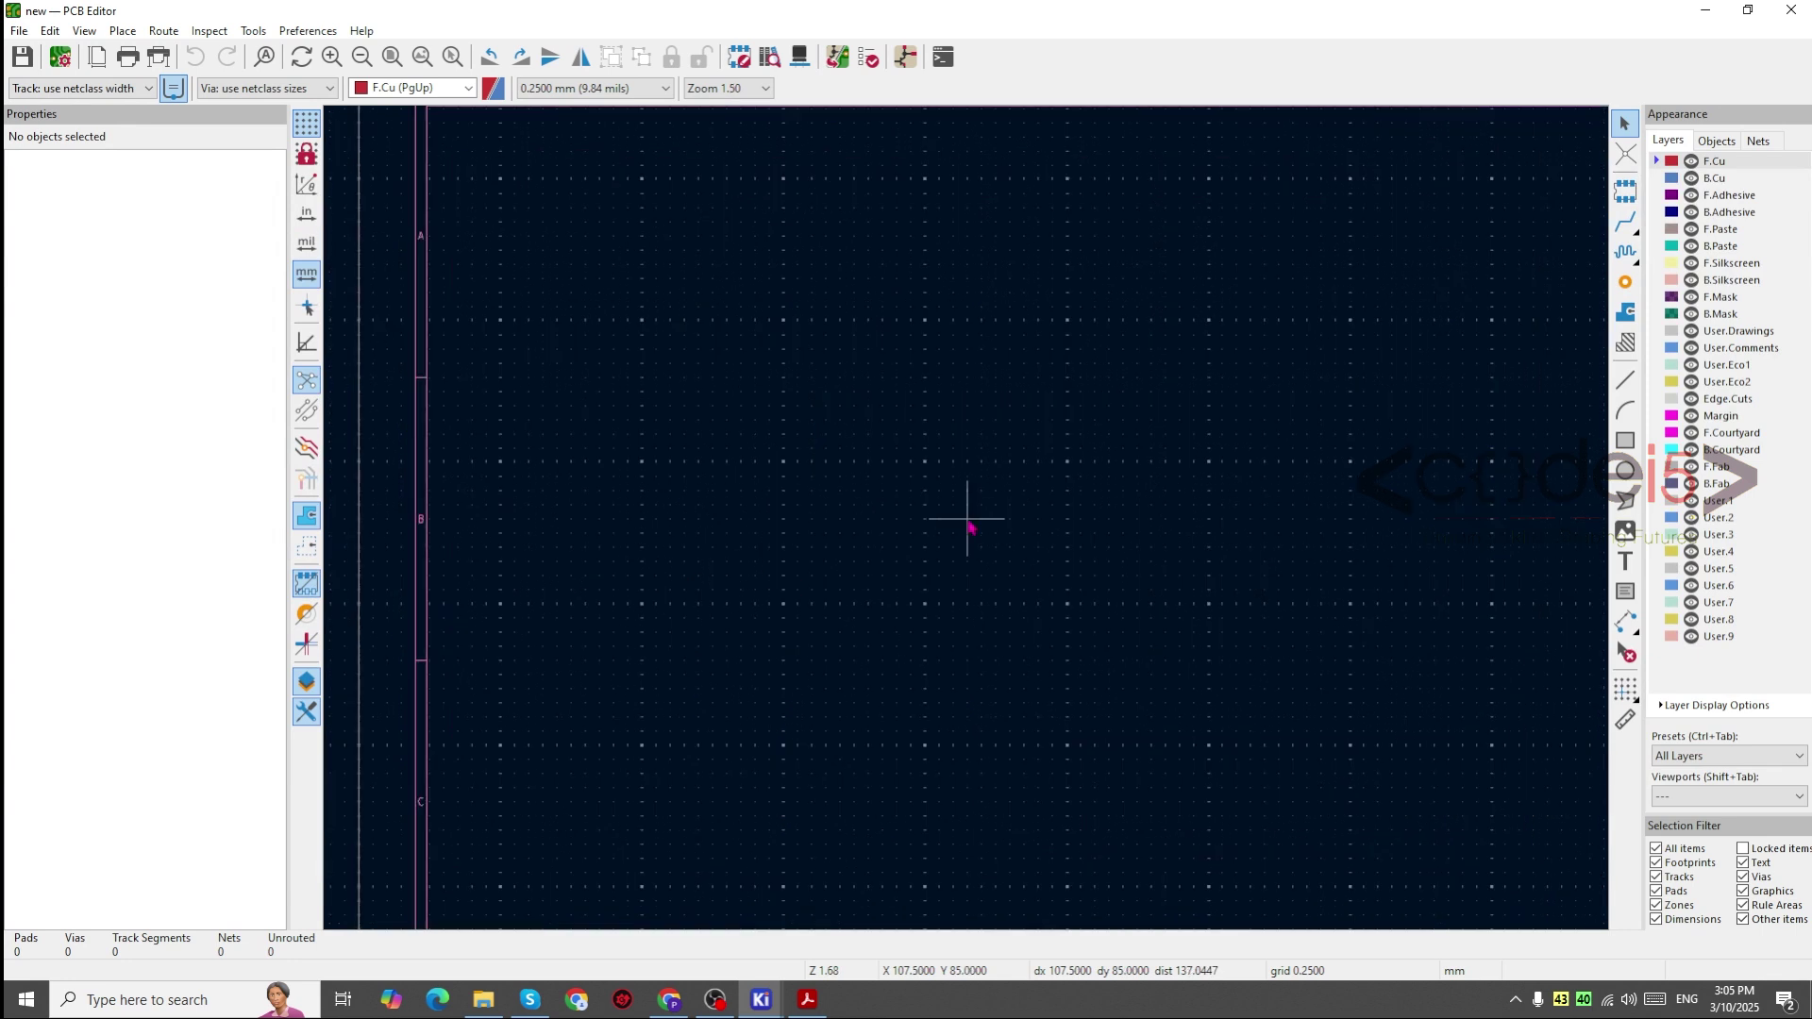
scroll(967, 518, "down", 1)
scroll(971, 526, "down", 2)
scroll(1083, 591, "up", 2)
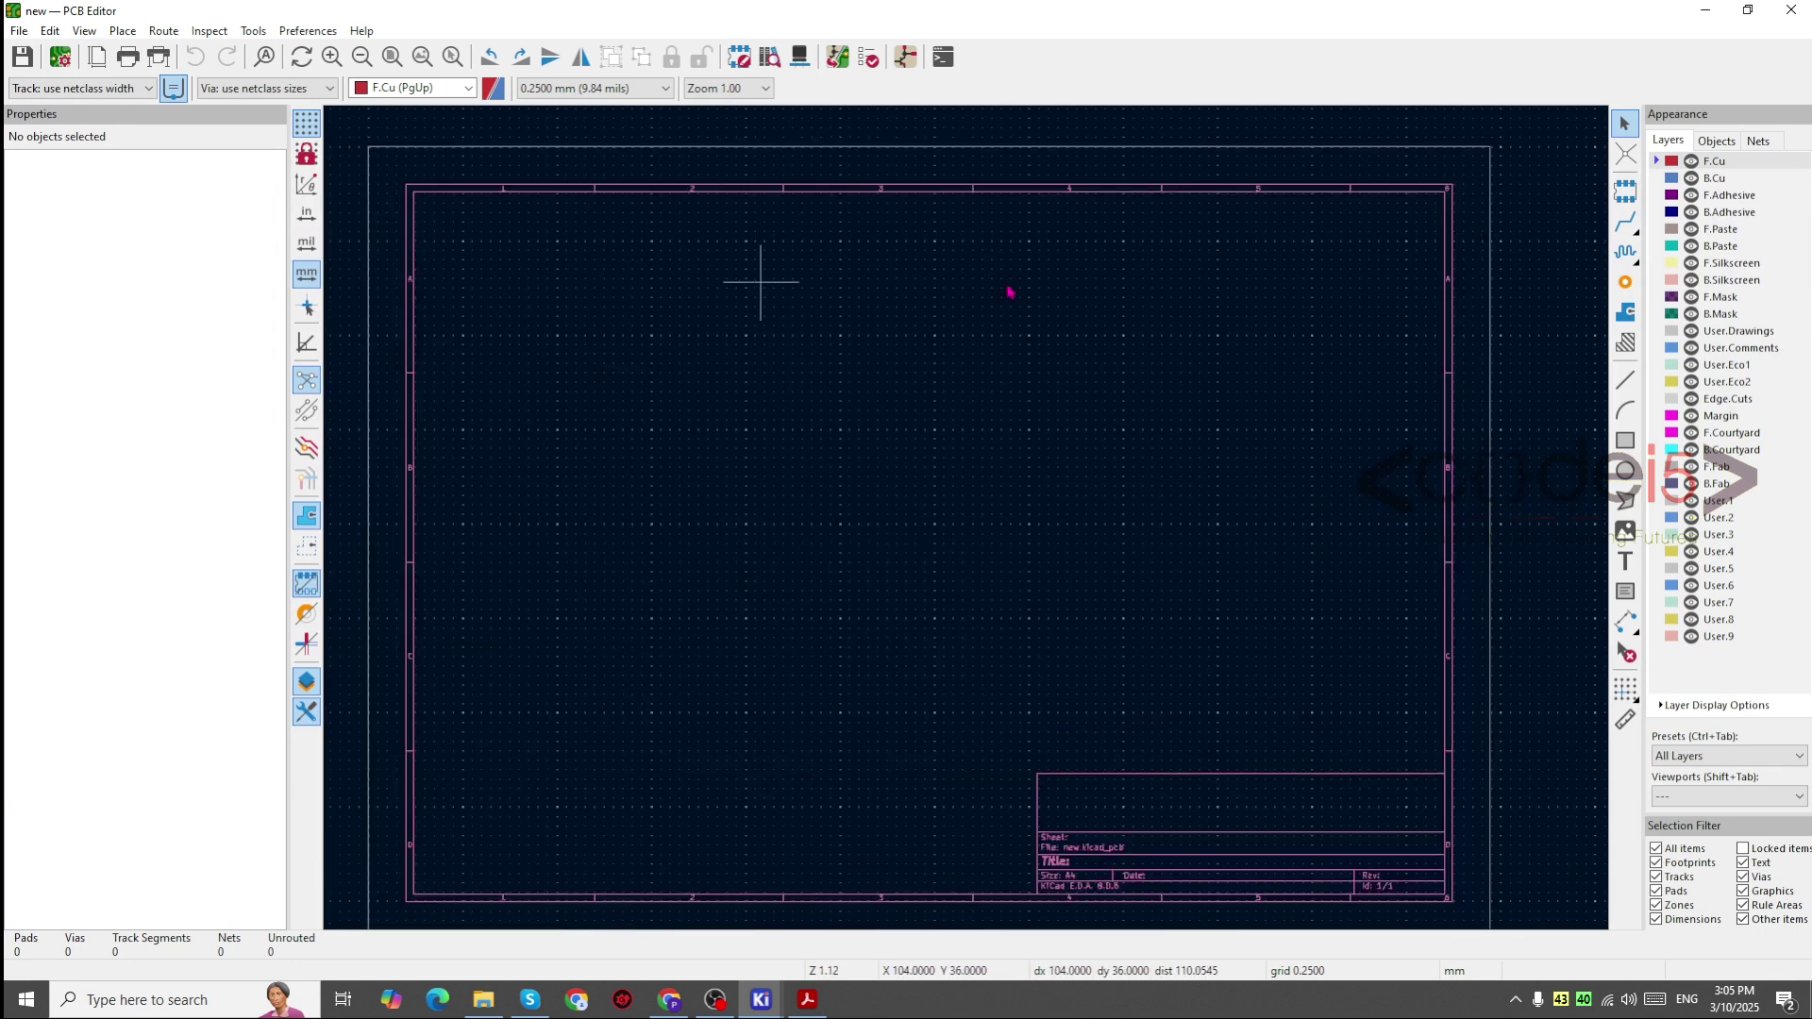
left_click(1626, 200)
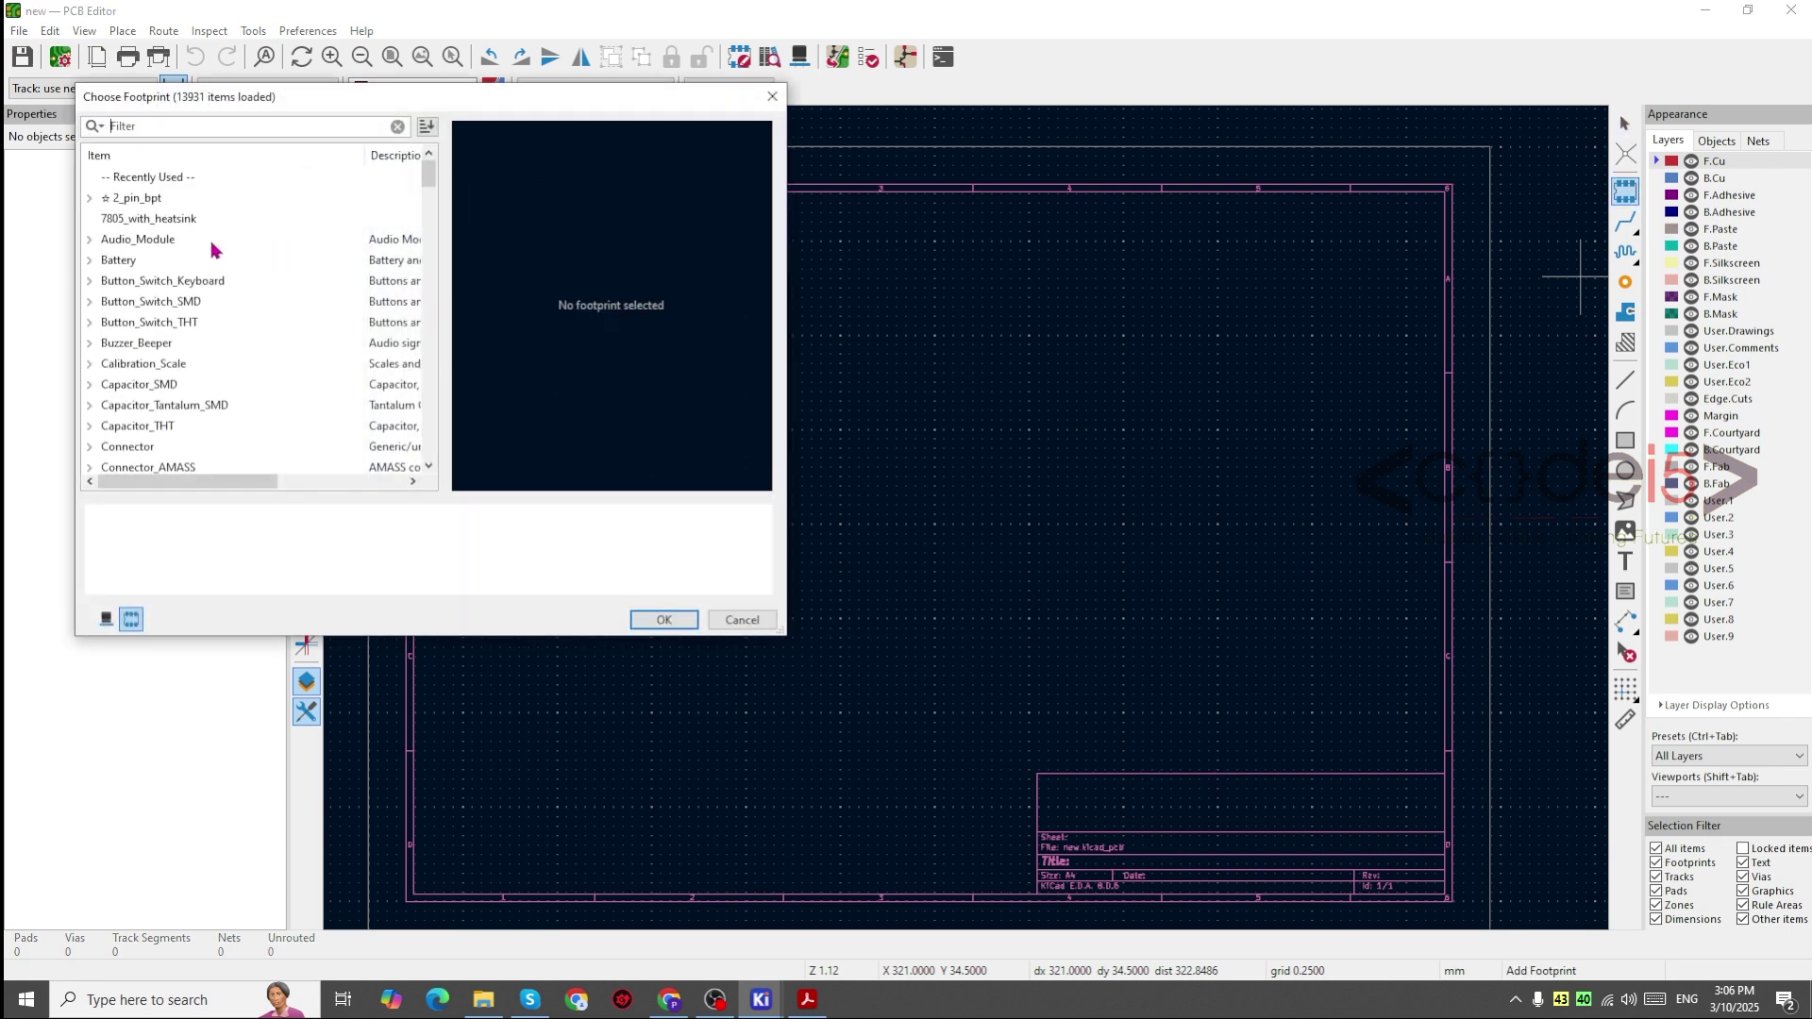
scroll(208, 263, "down", 15)
scroll(208, 265, "down", 4)
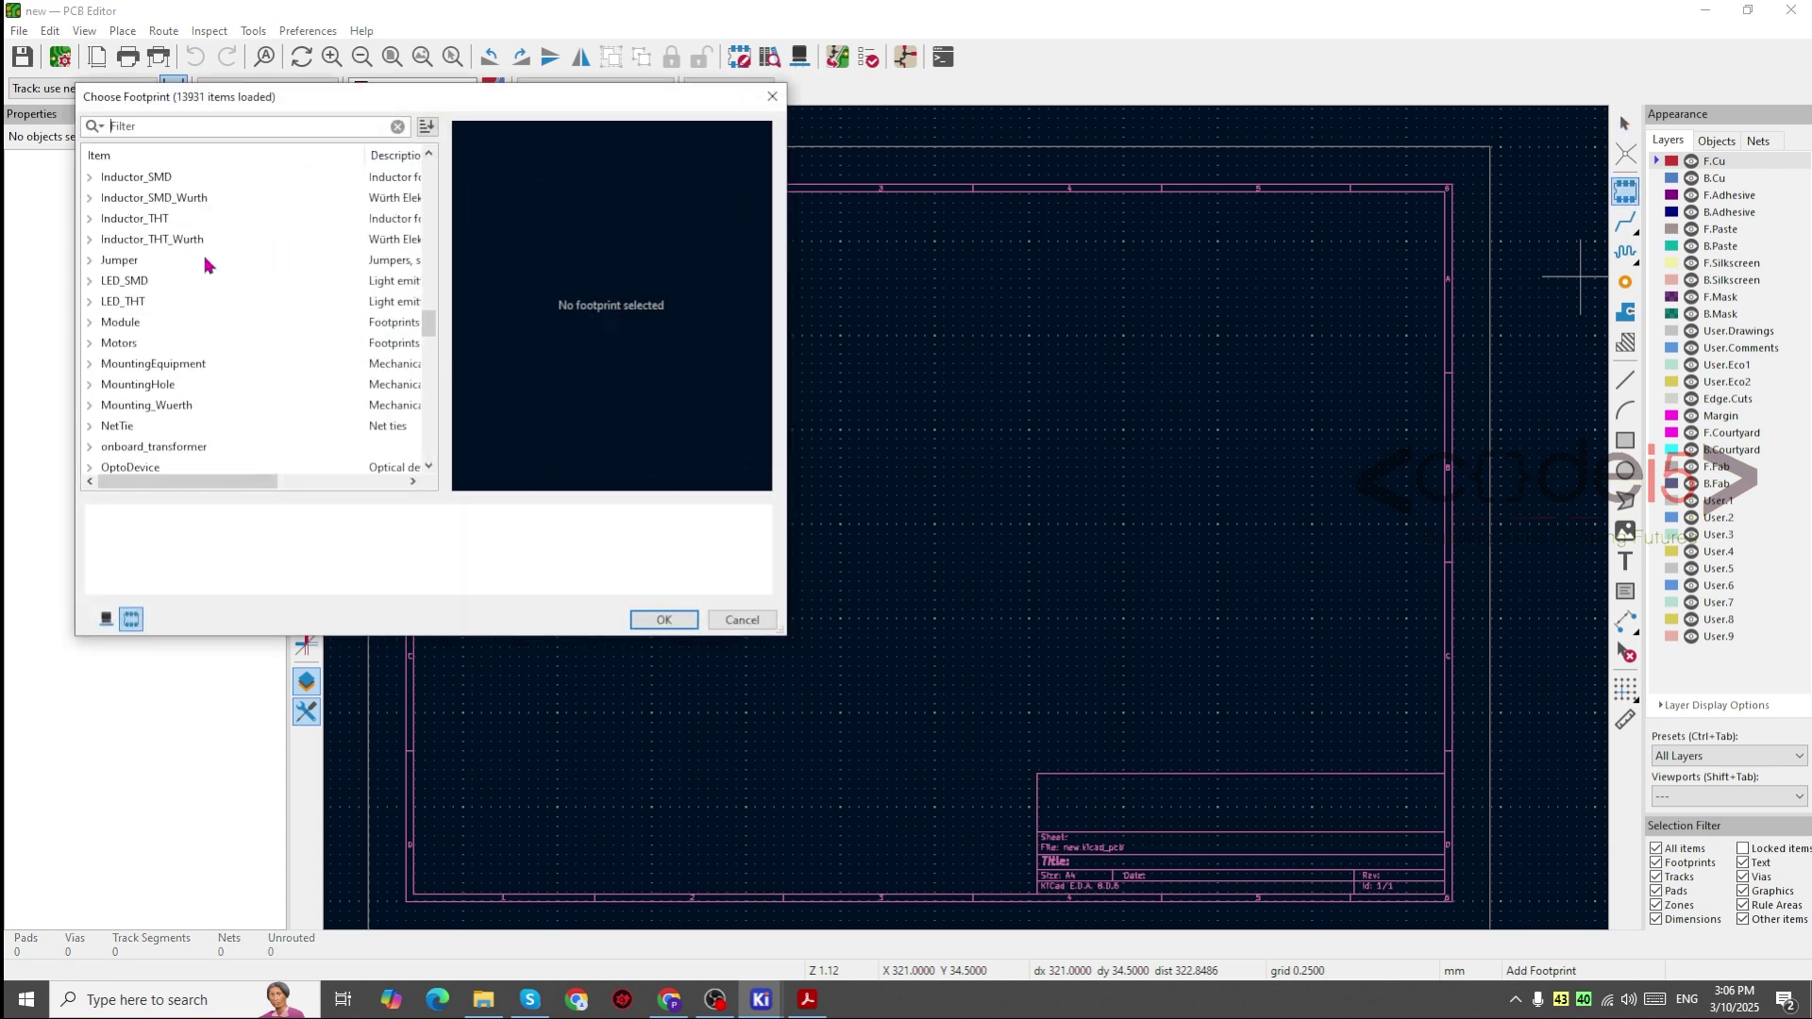
scroll(209, 265, "up", 4)
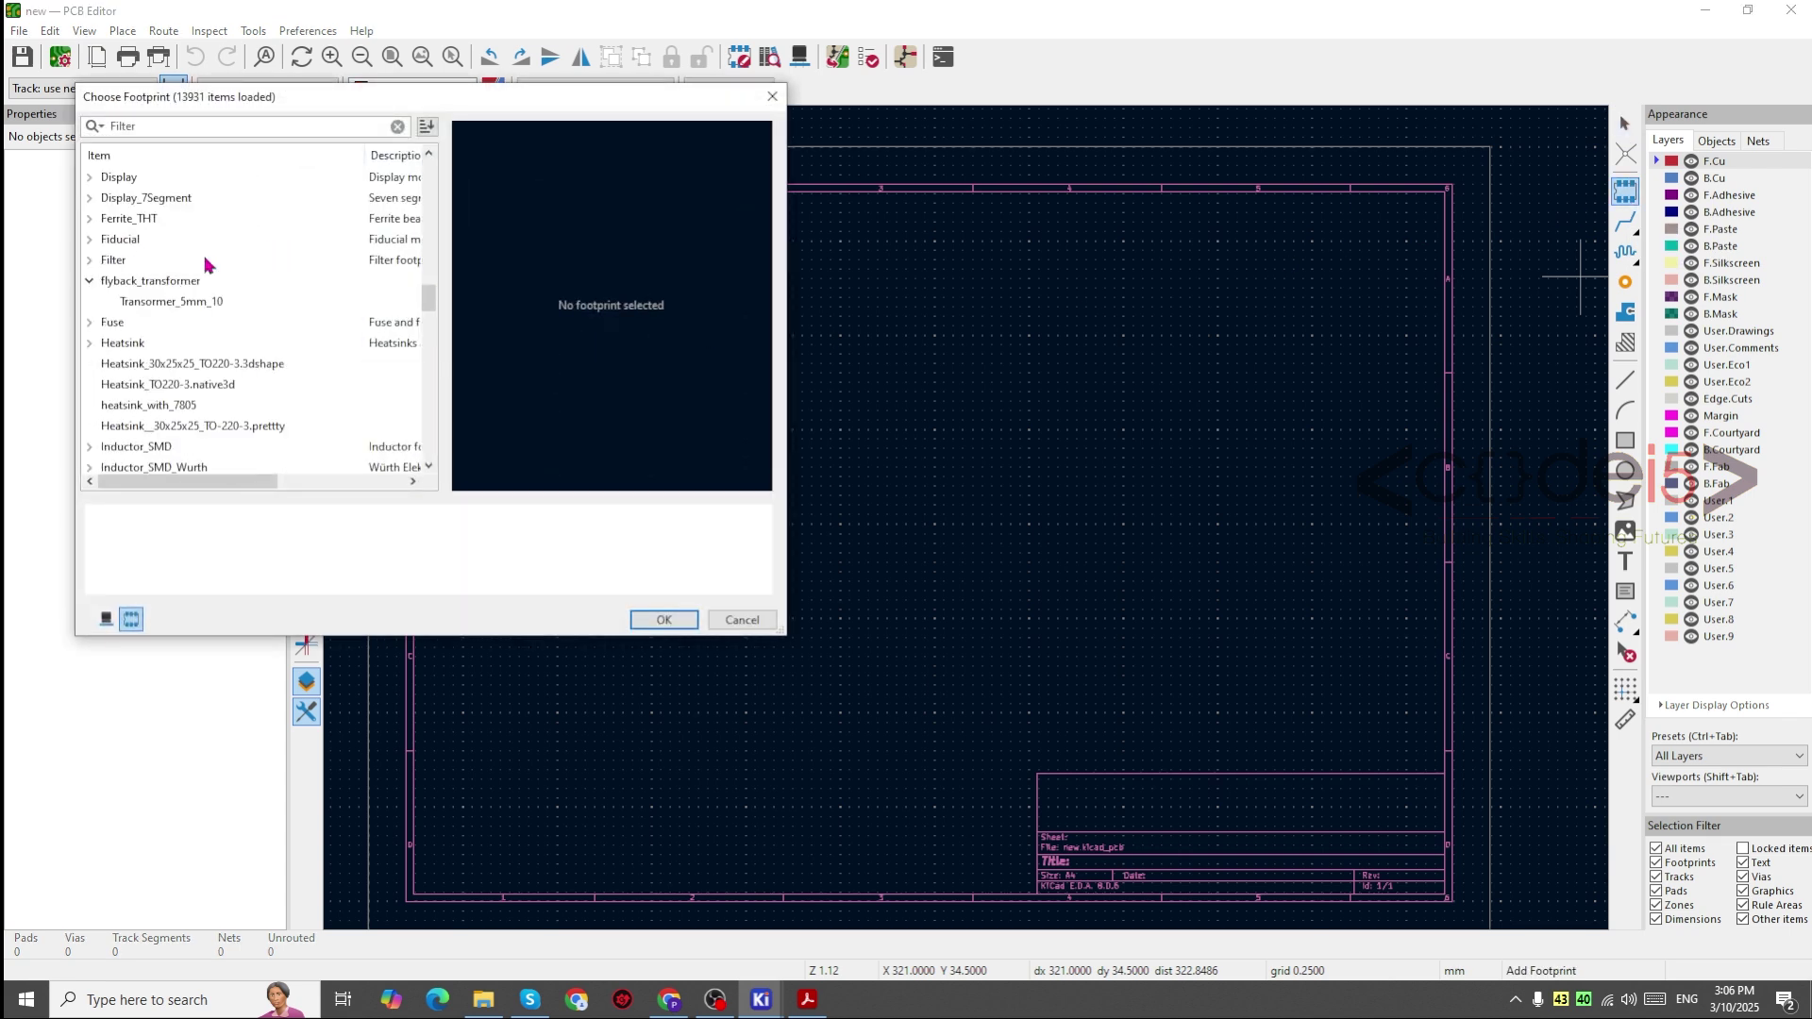
left_click(203, 309)
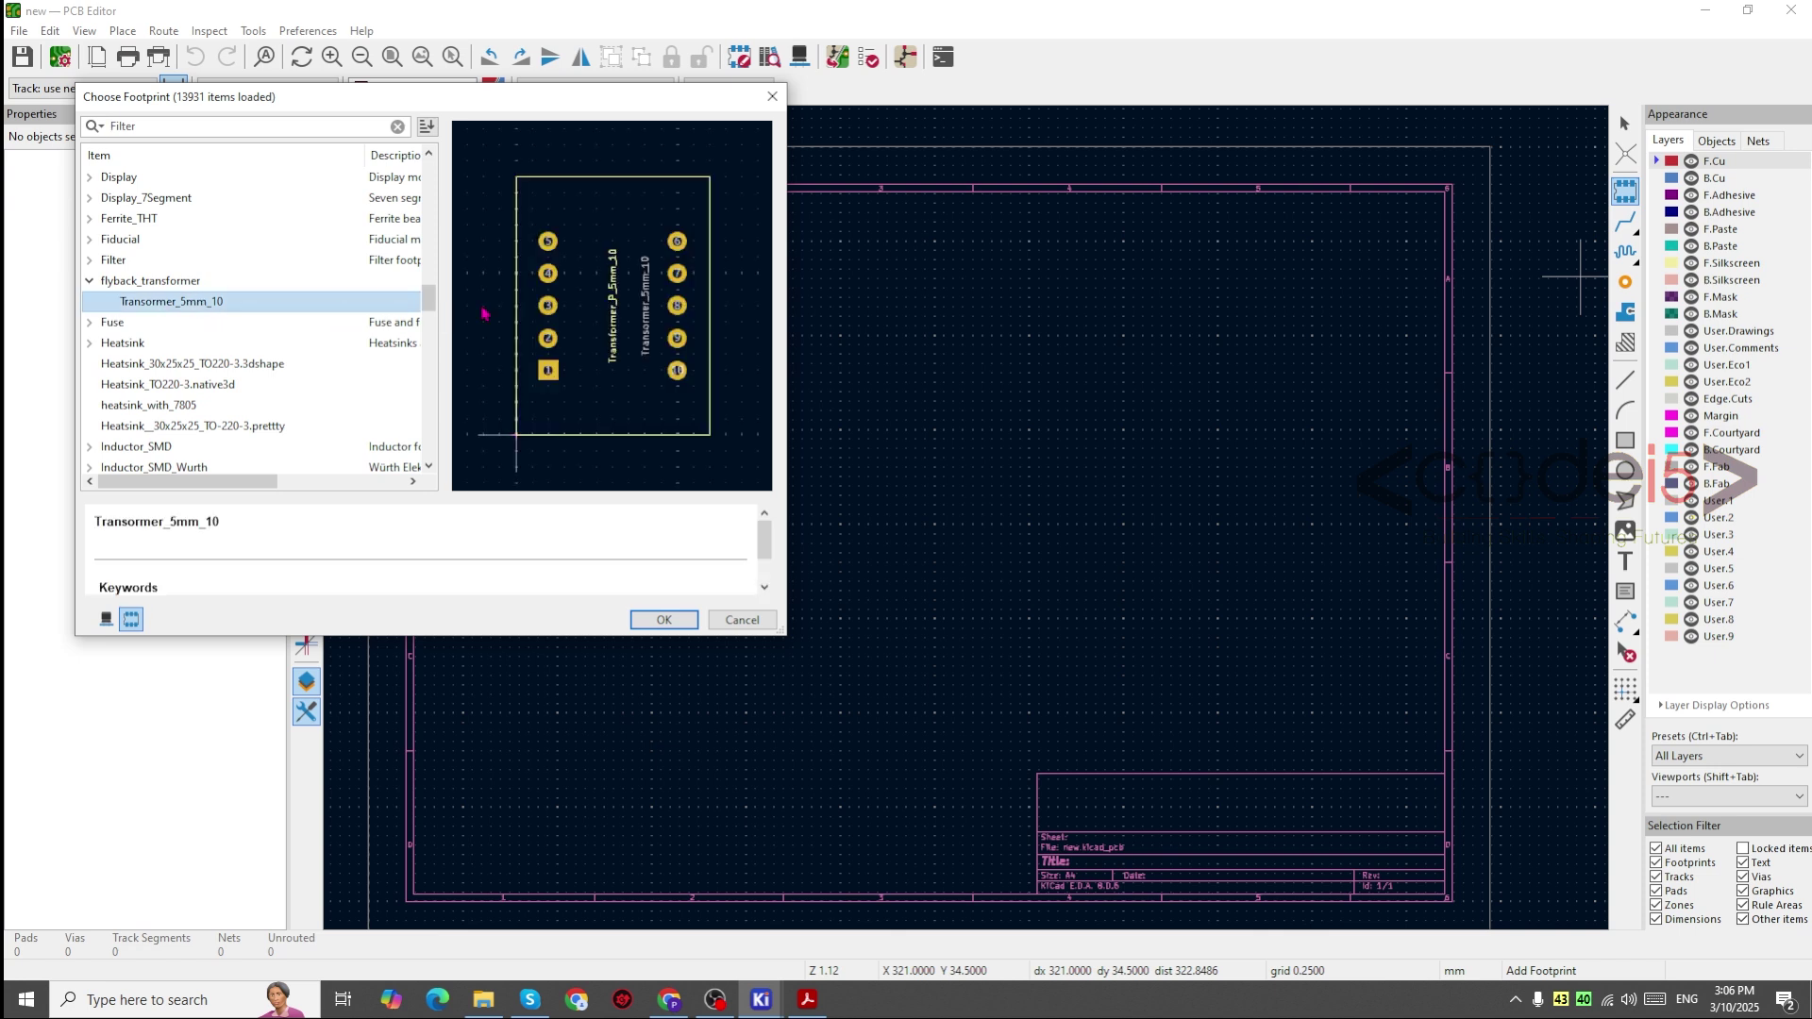
left_click(664, 620)
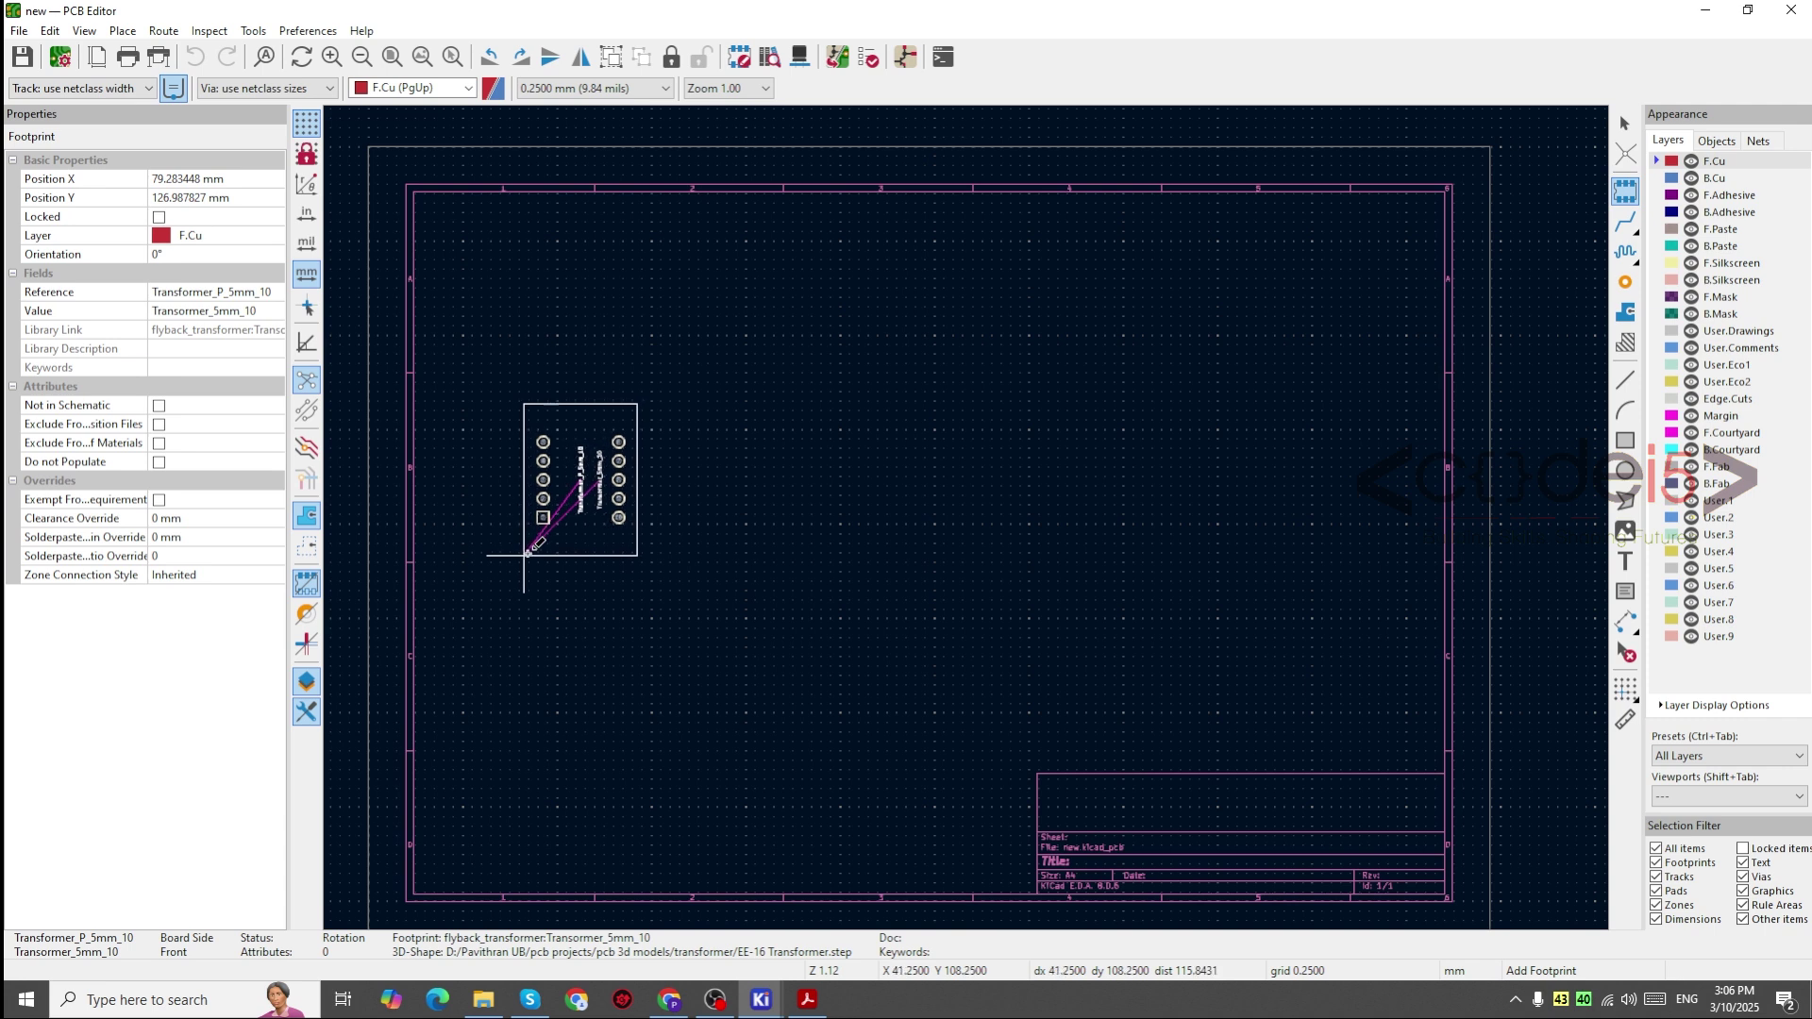
left_click(696, 536)
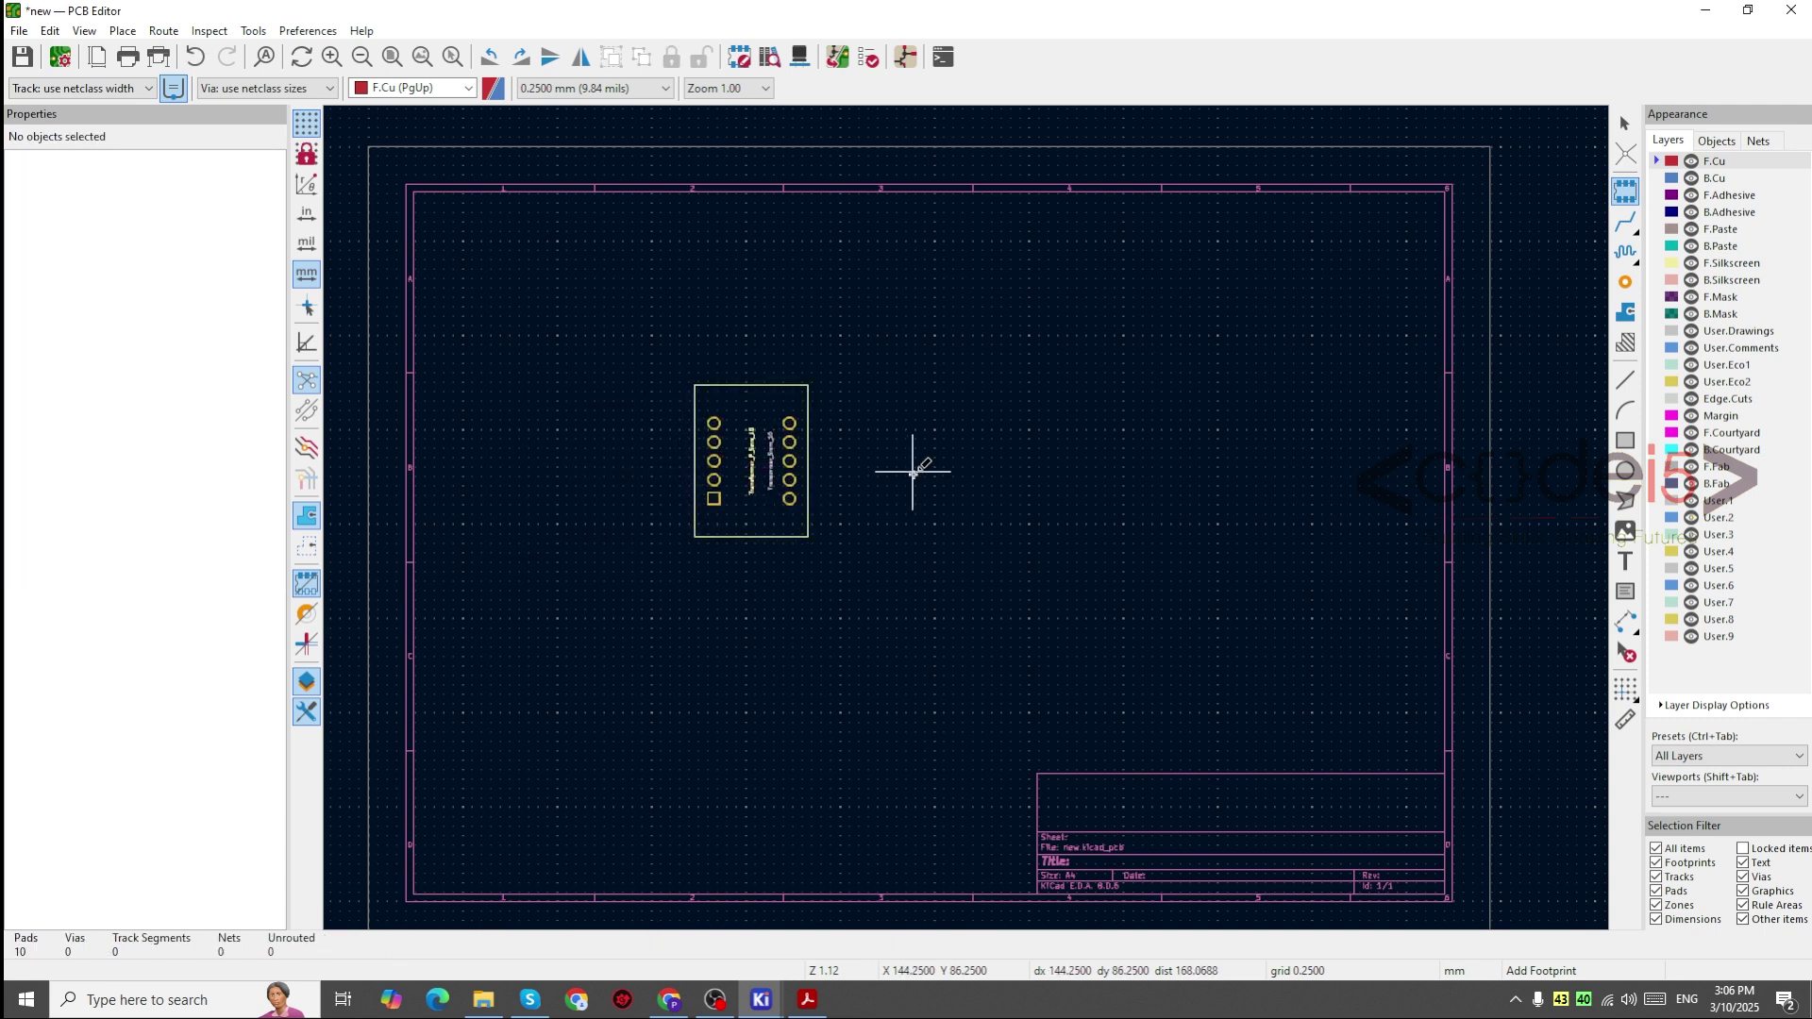
key("Escape")
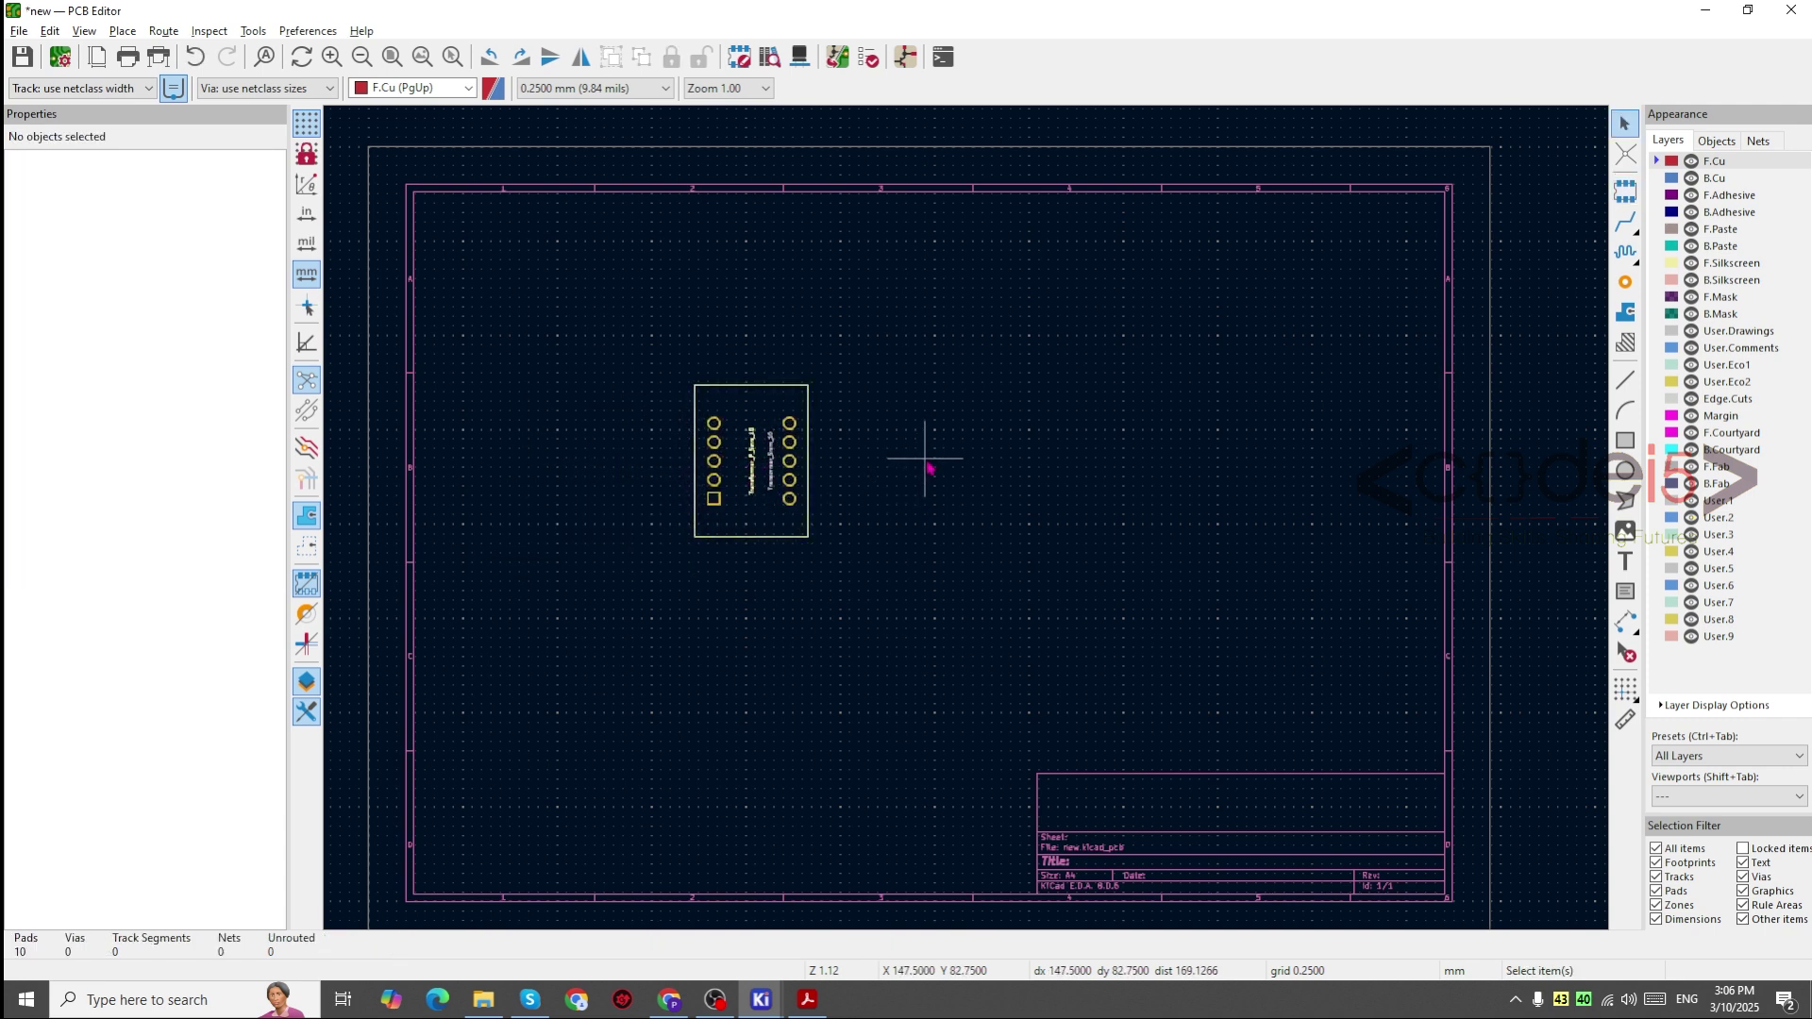
Step: Inspect the placed transformer's body and pins from several angles in the 3D Viewer, closing it when done
key("alt+3")
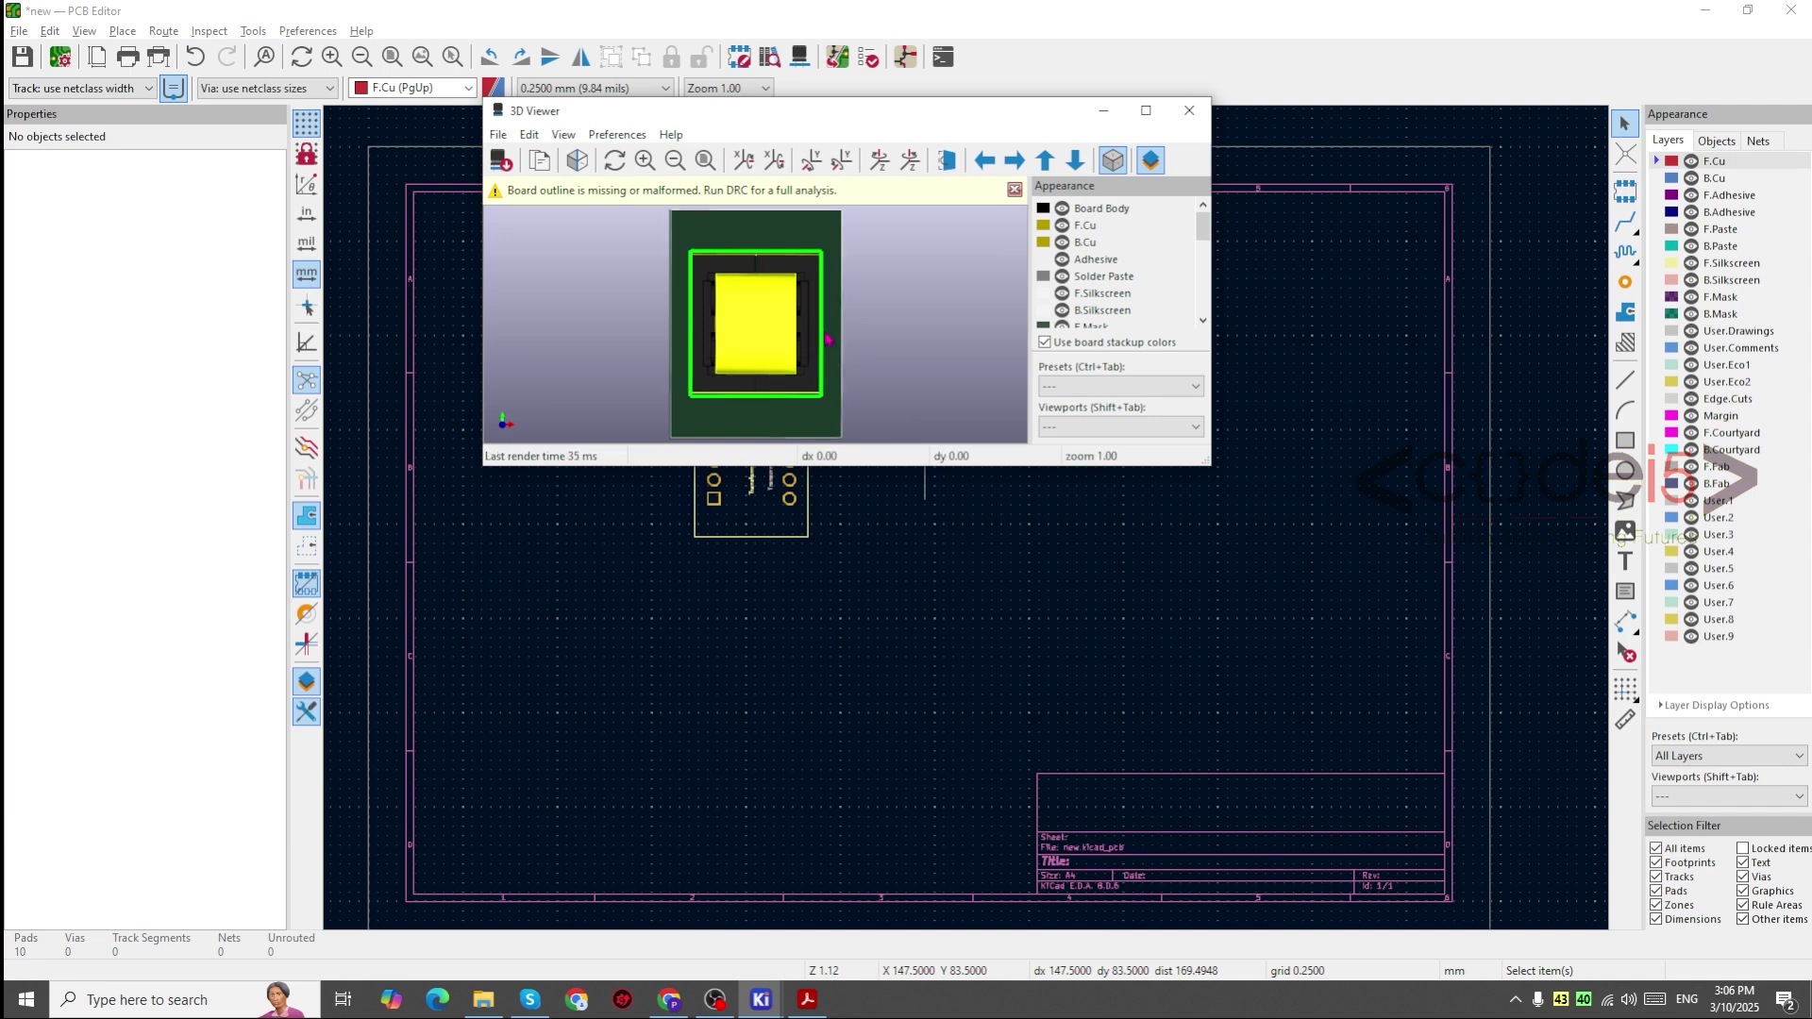
left_click_drag(828, 340, 930, 380)
scroll(769, 385, "up", 6)
scroll(884, 351, "down", 8)
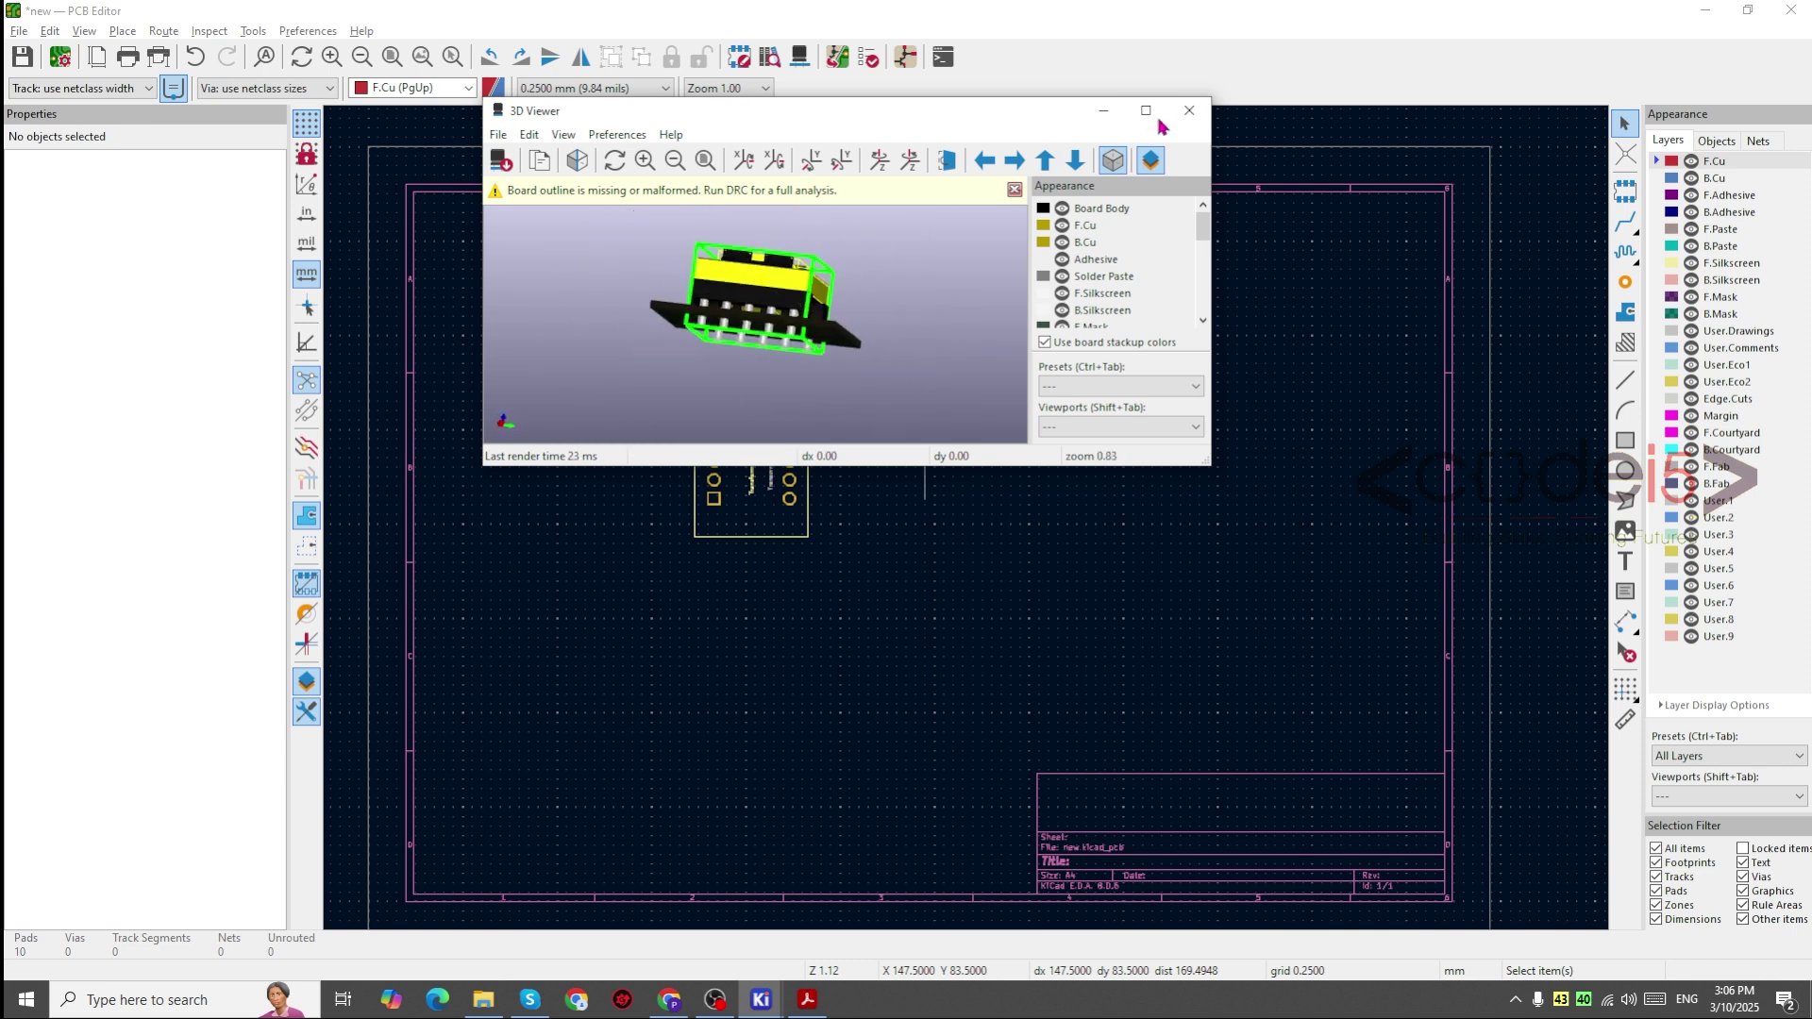
left_click(1190, 110)
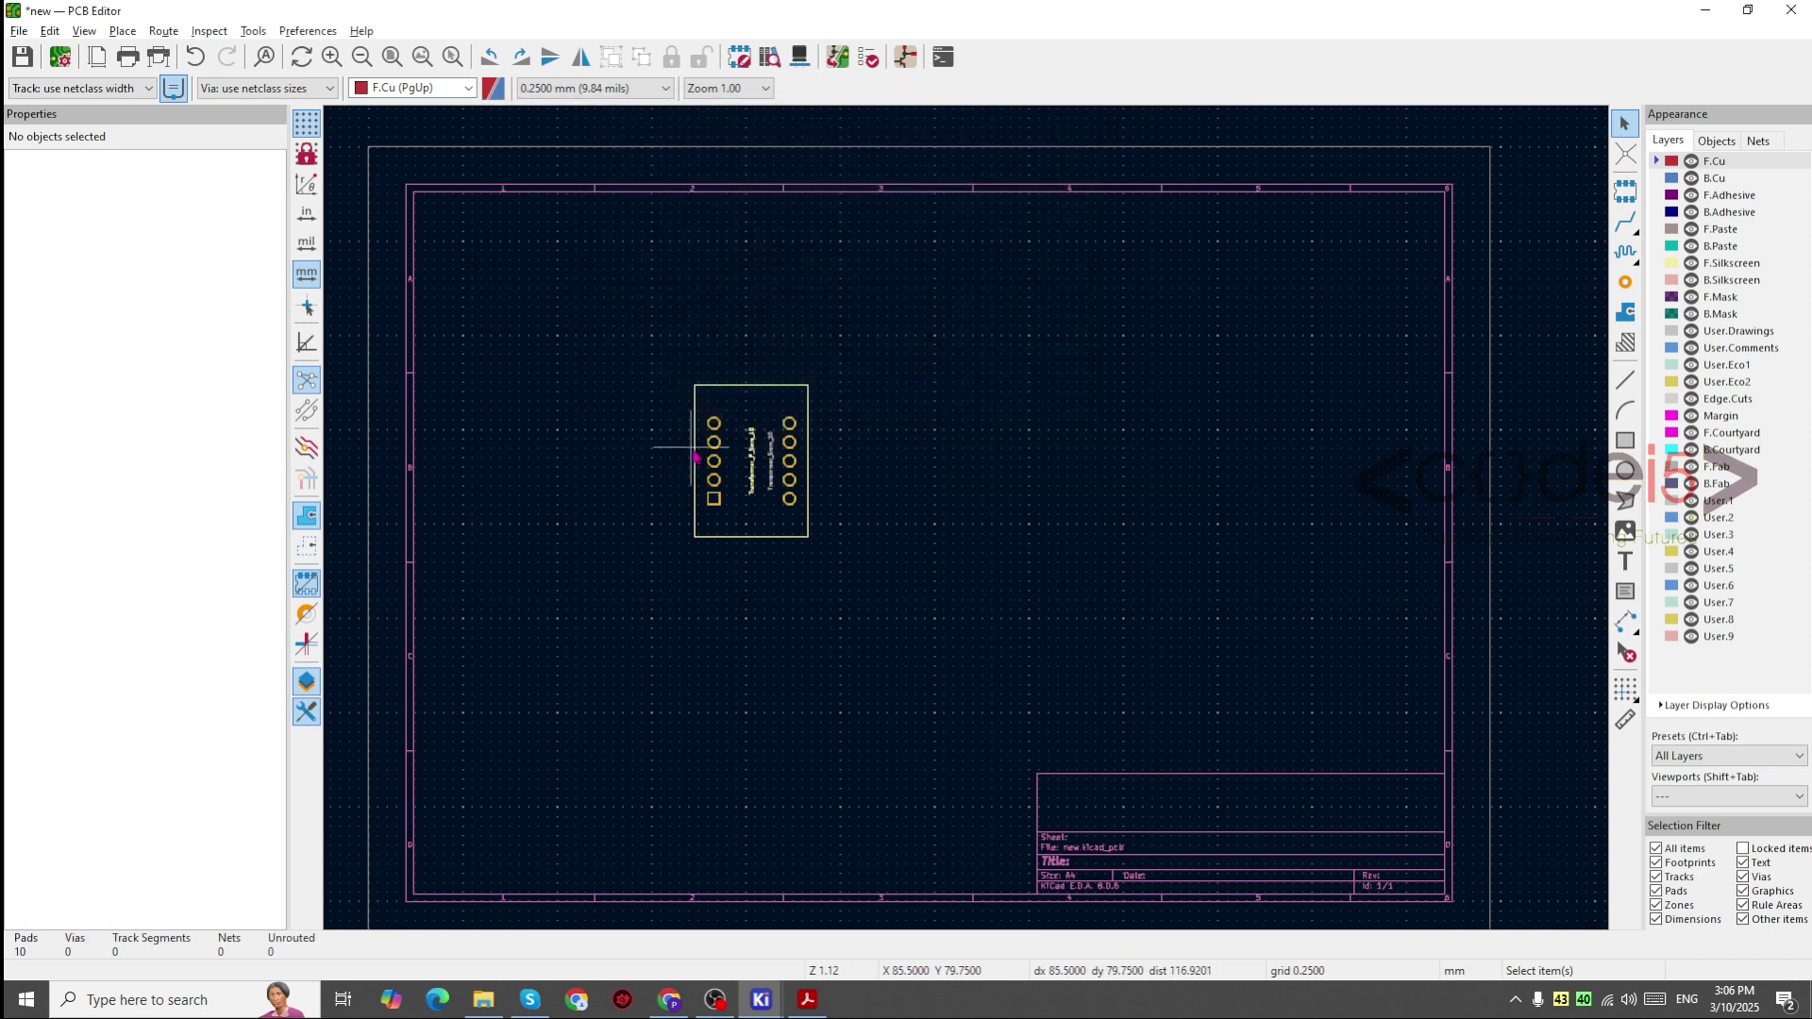